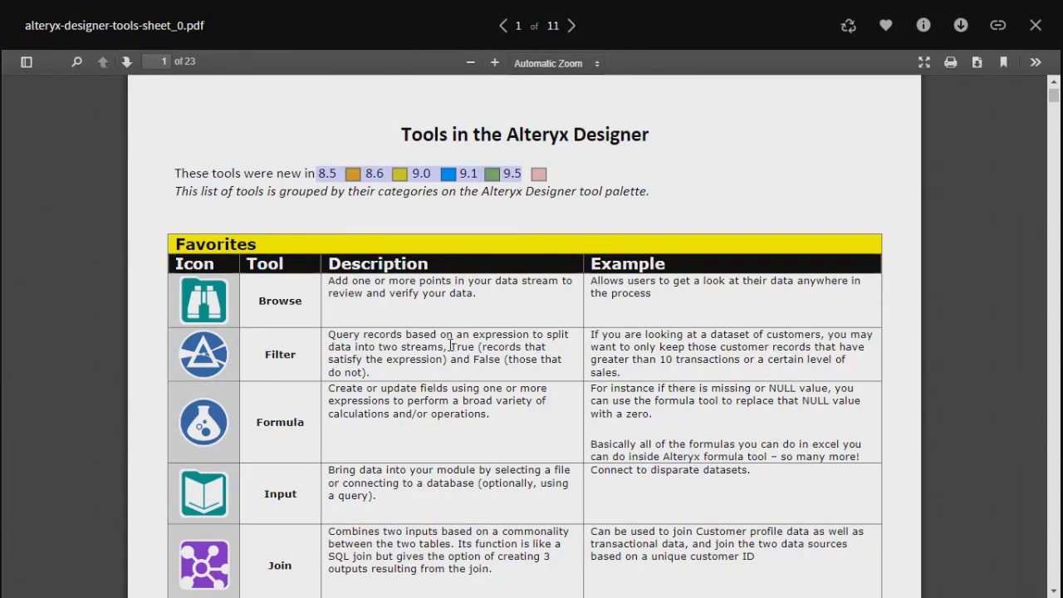
- Switch to Alteryx Designer and add an Input Data tool that reads the recent file Master Store File - CO.yxdb
drag(381, 346, 449, 353)
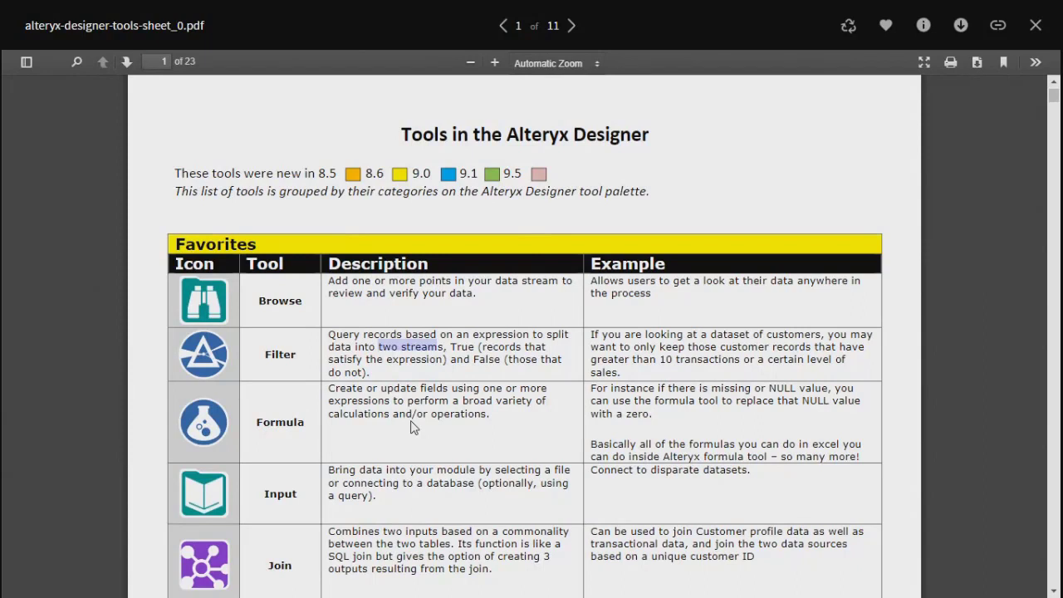
key(alt+Tab)
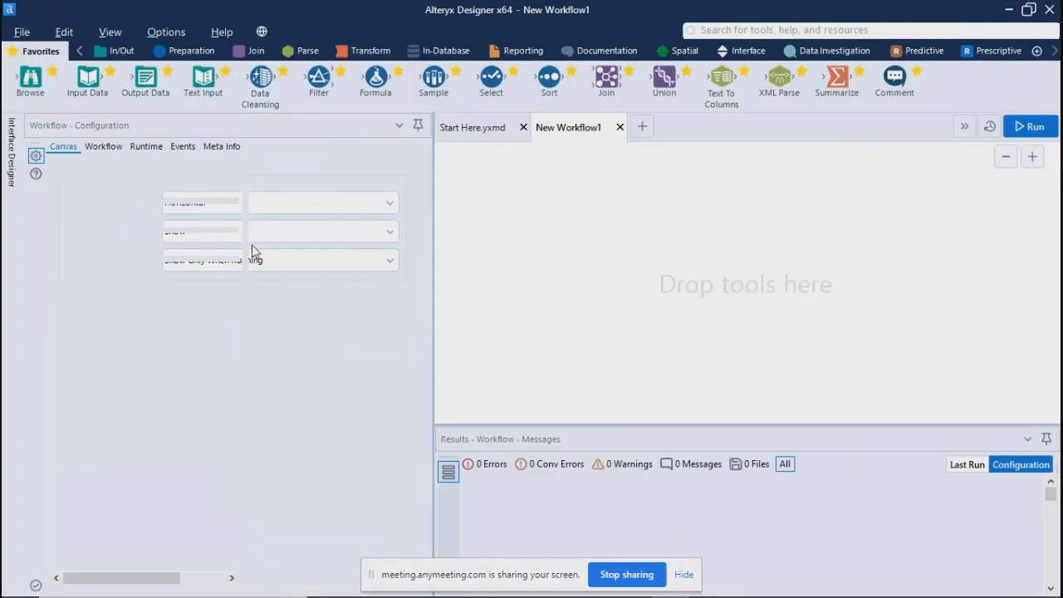
drag(87, 79, 342, 208)
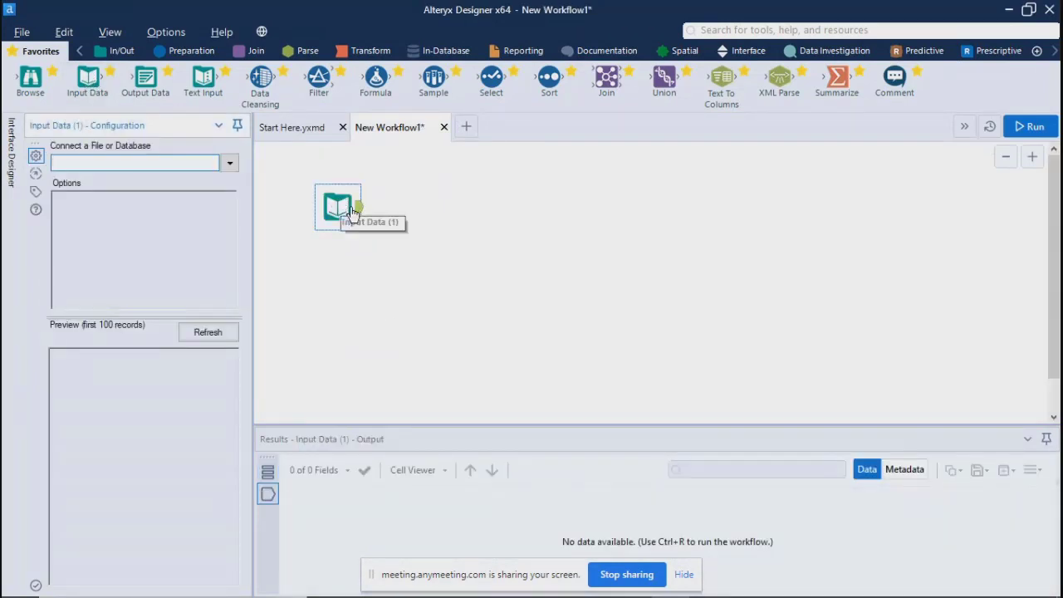
click(360, 214)
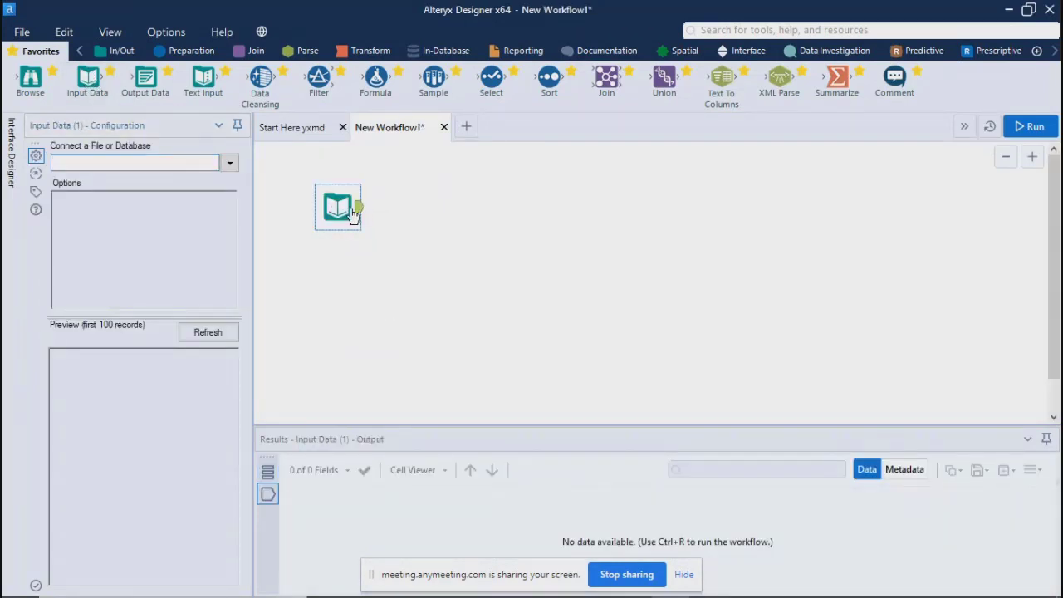
click(237, 166)
click(234, 165)
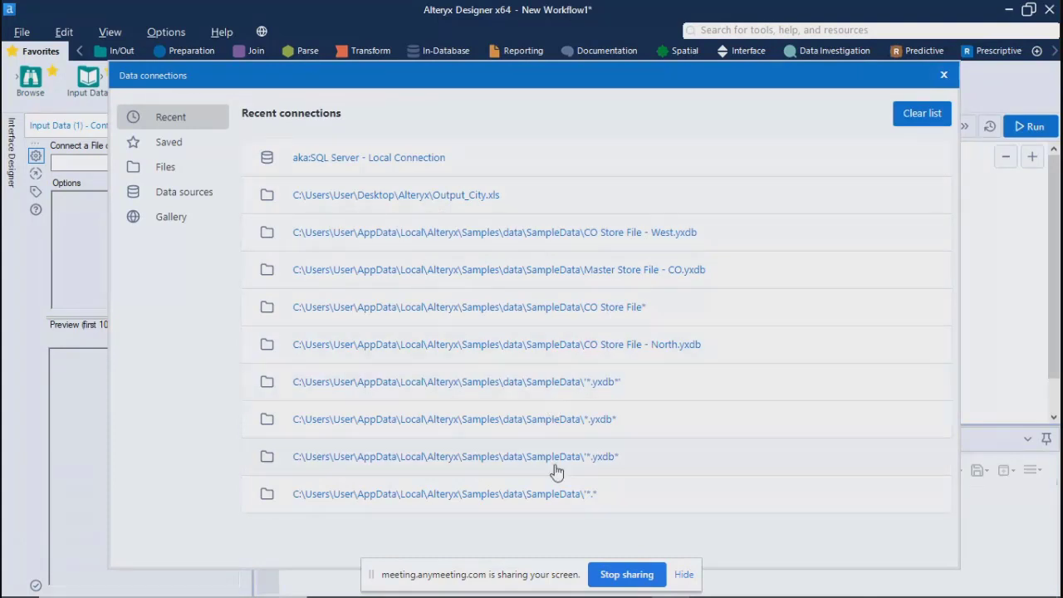
click(594, 270)
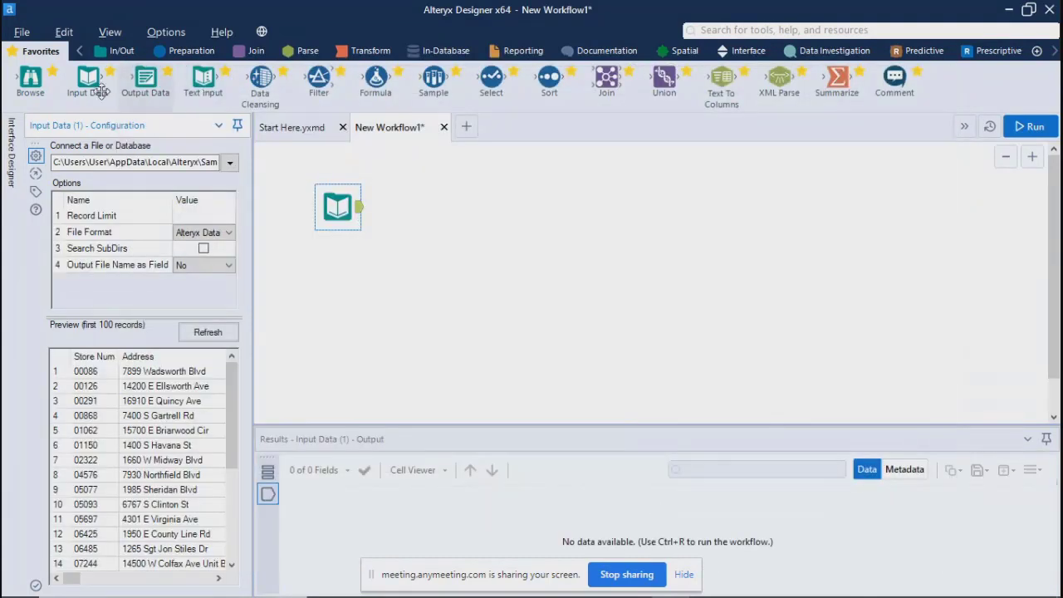
- Attach a Browse tool to the Master Store File input and run the workflow to view its records
drag(30, 79, 426, 170)
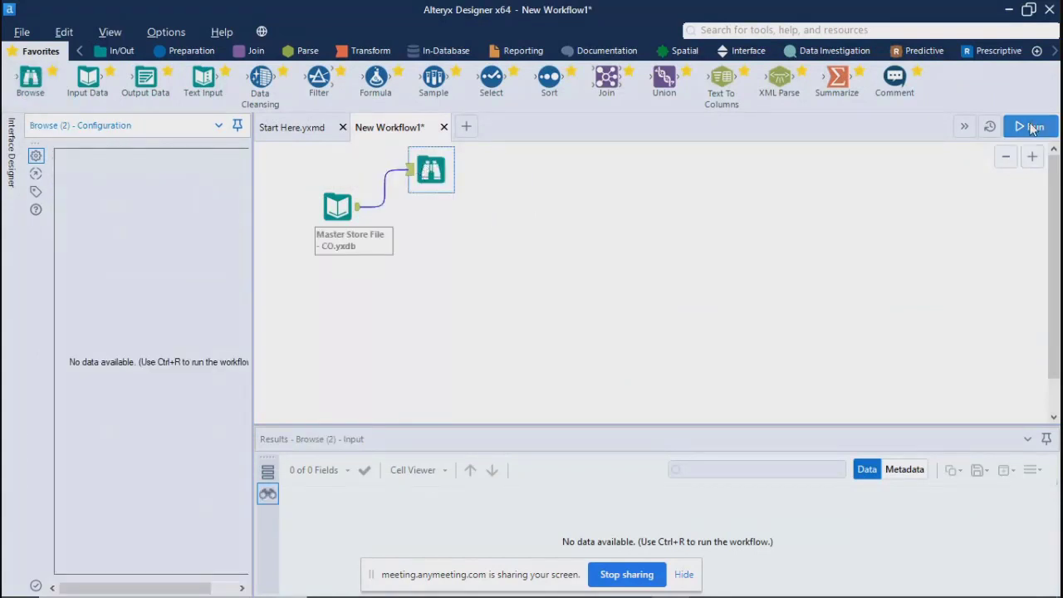
key(ctrl+r)
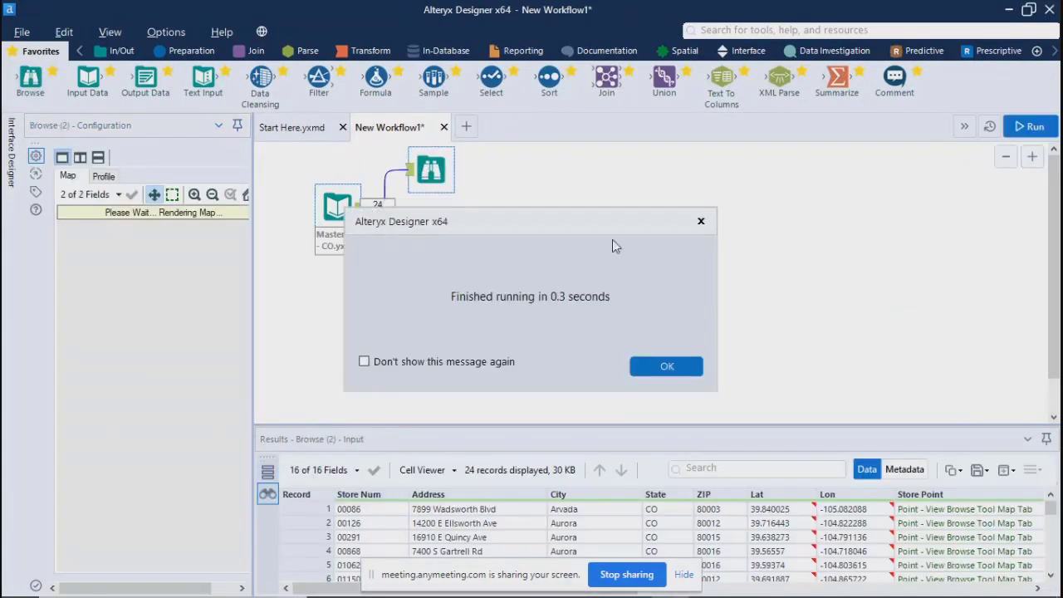
click(667, 365)
click(427, 172)
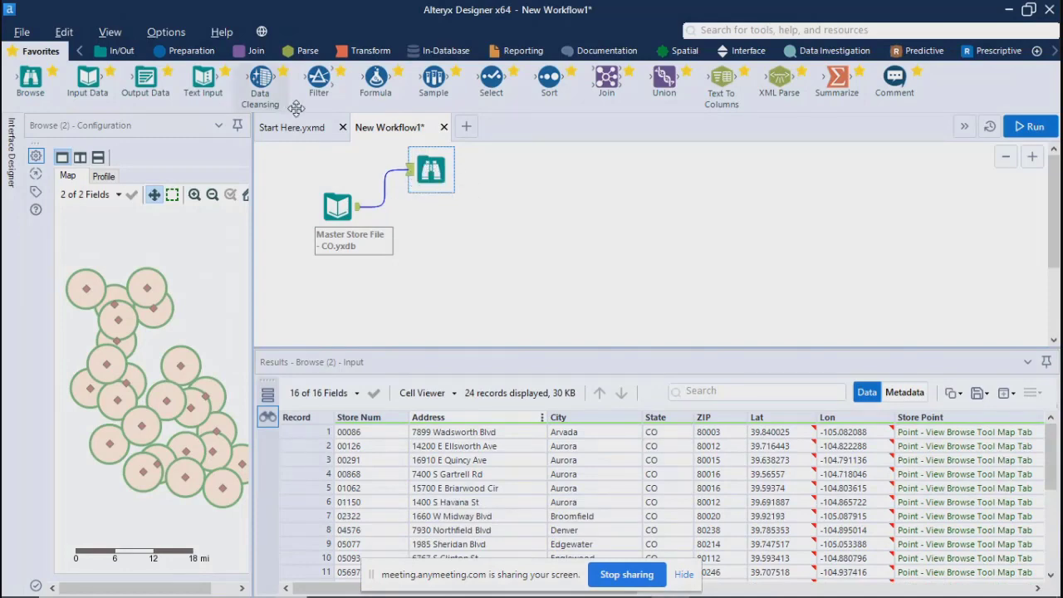
- Add a Filter tool fed by the Master Store File input and set its basic filter field to State
drag(319, 79, 449, 226)
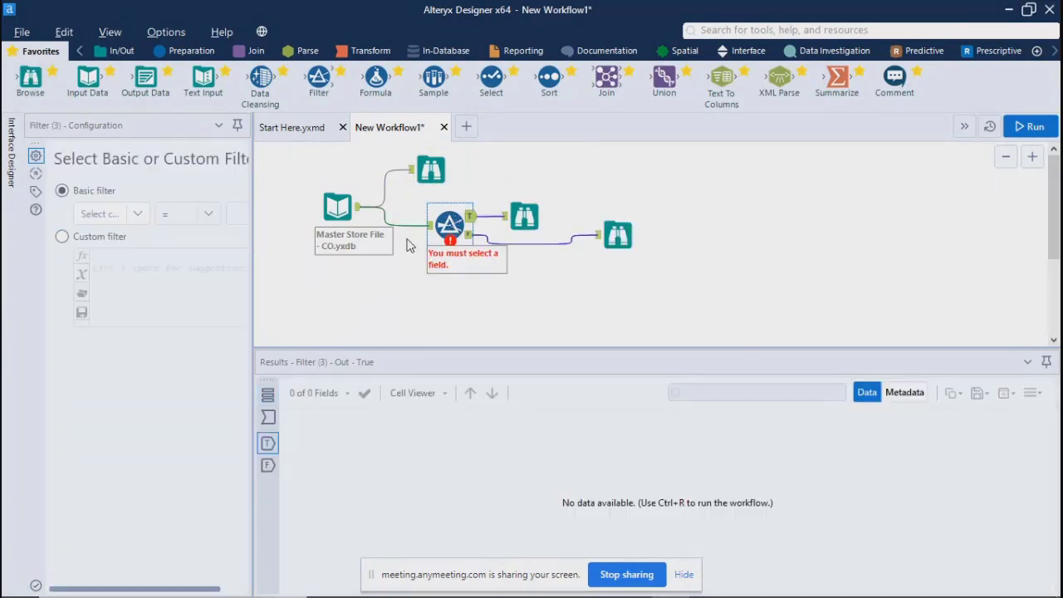
click(142, 214)
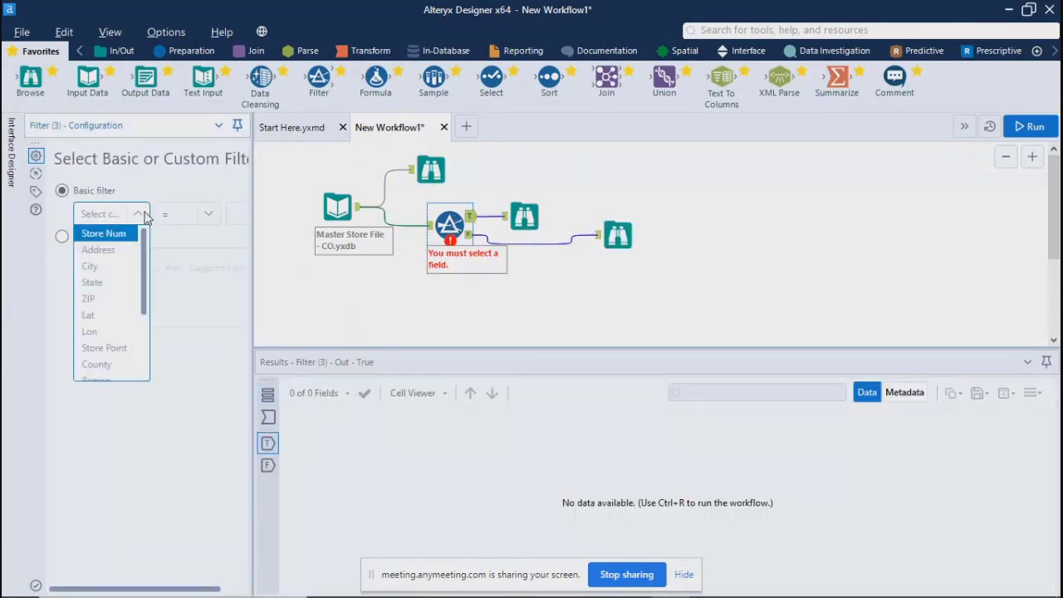
click(93, 283)
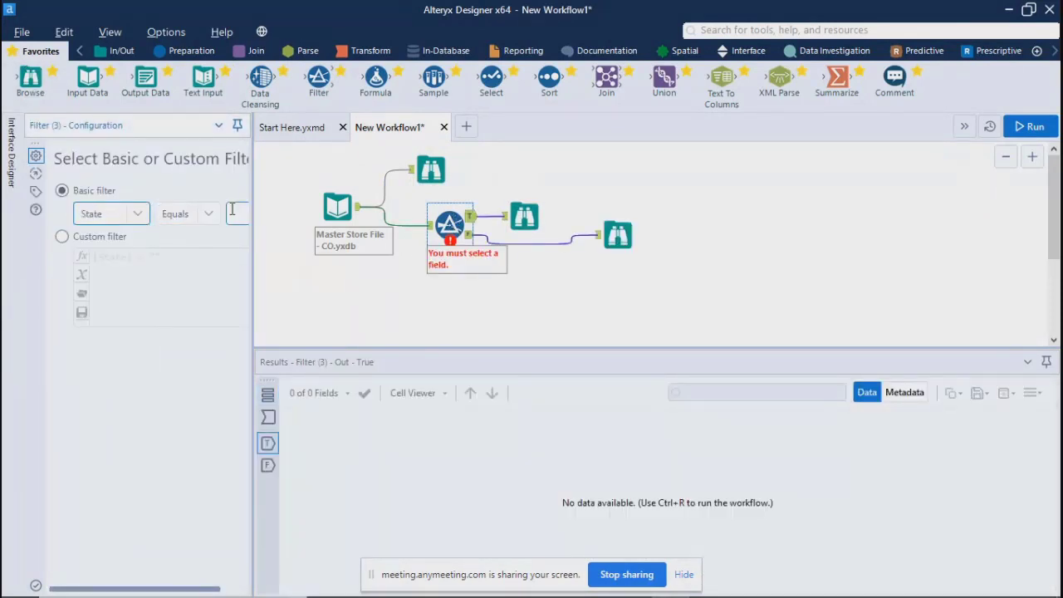
drag(252, 216, 315, 217)
click(493, 226)
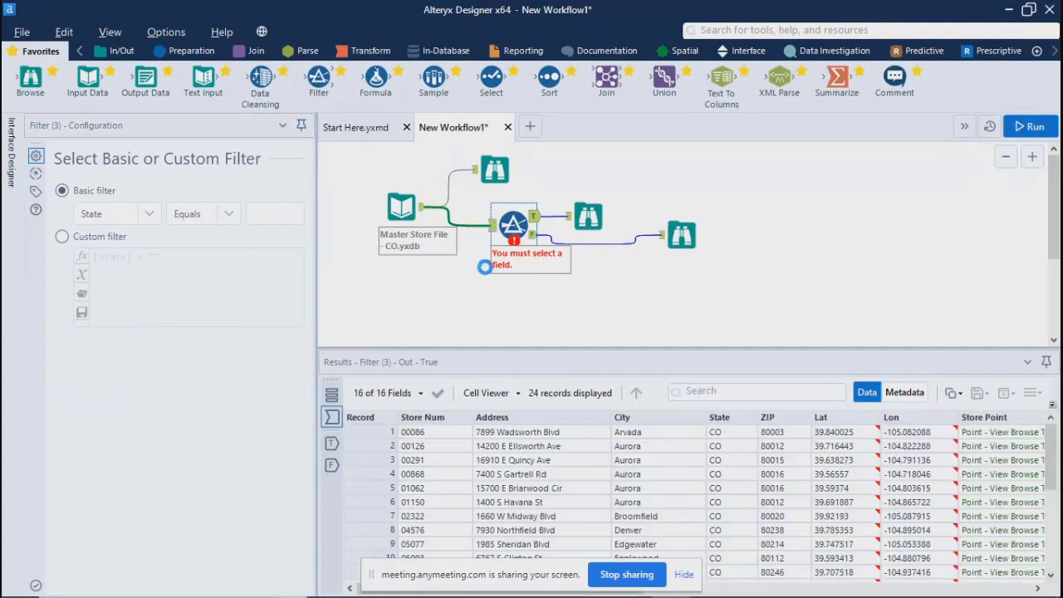
click(501, 226)
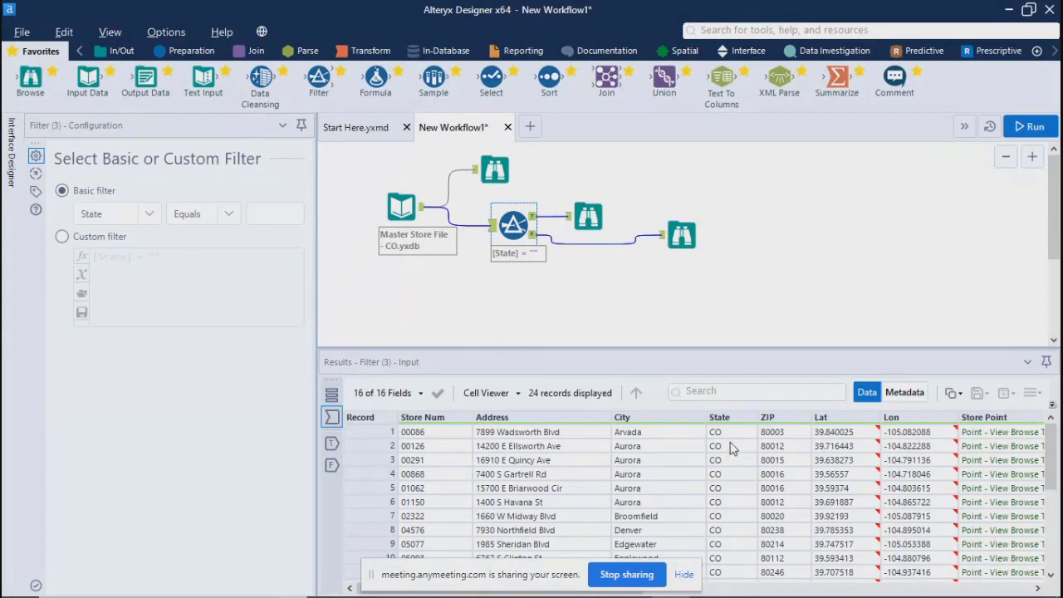
- Set the basic filter condition to Region Equals South
click(124, 211)
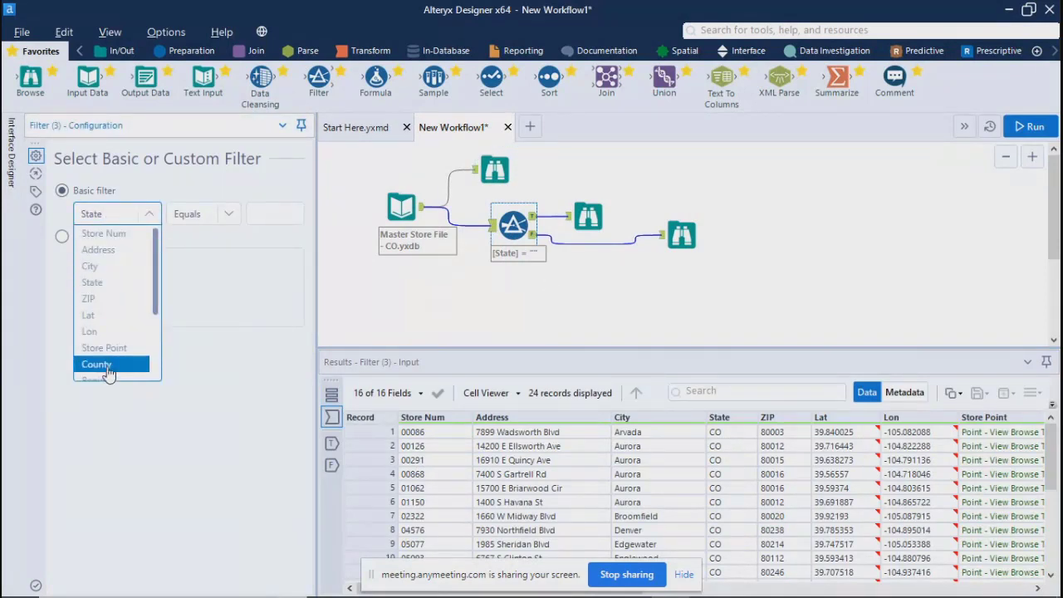
scroll(108, 373, down, 3)
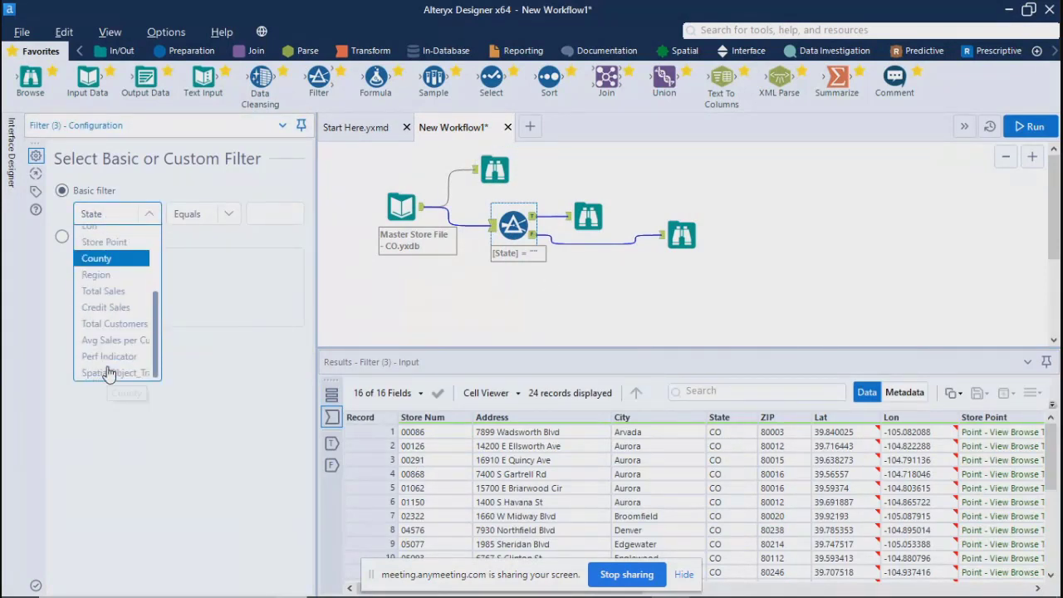
click(103, 275)
click(261, 213)
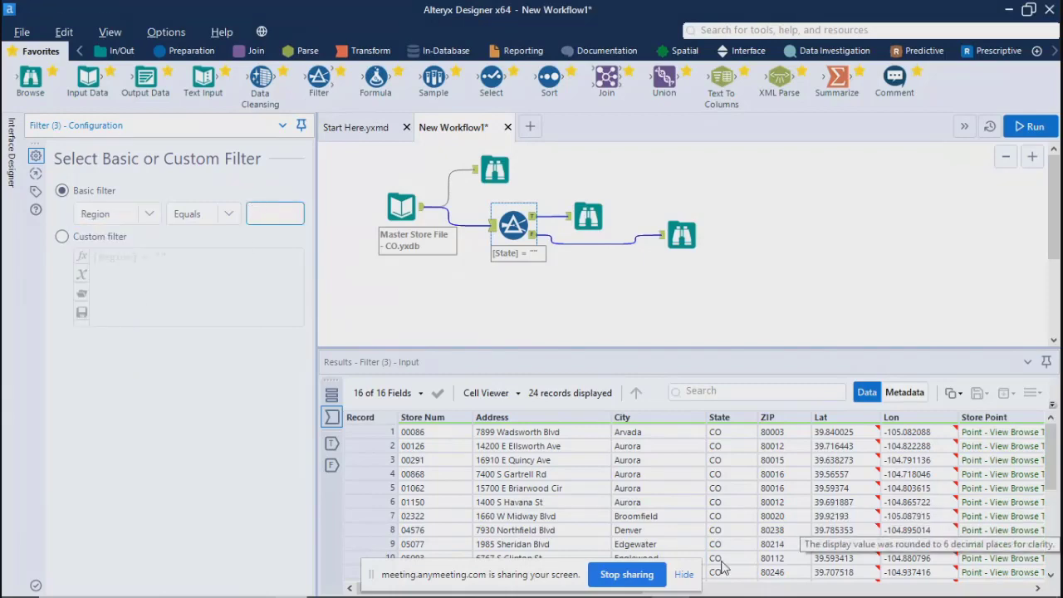
click(719, 588)
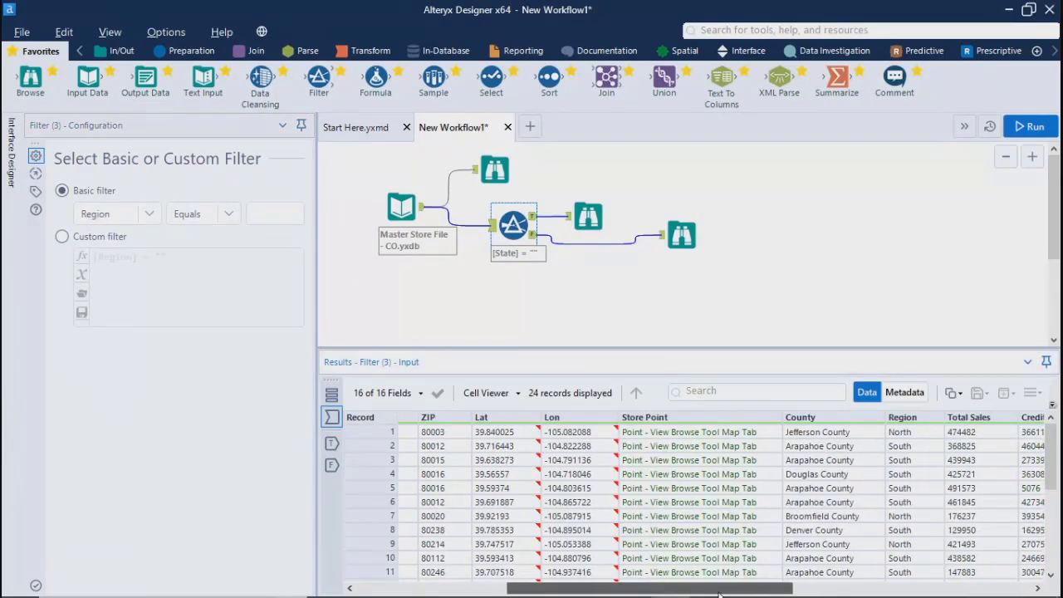
drag(718, 593, 567, 592)
click(261, 213)
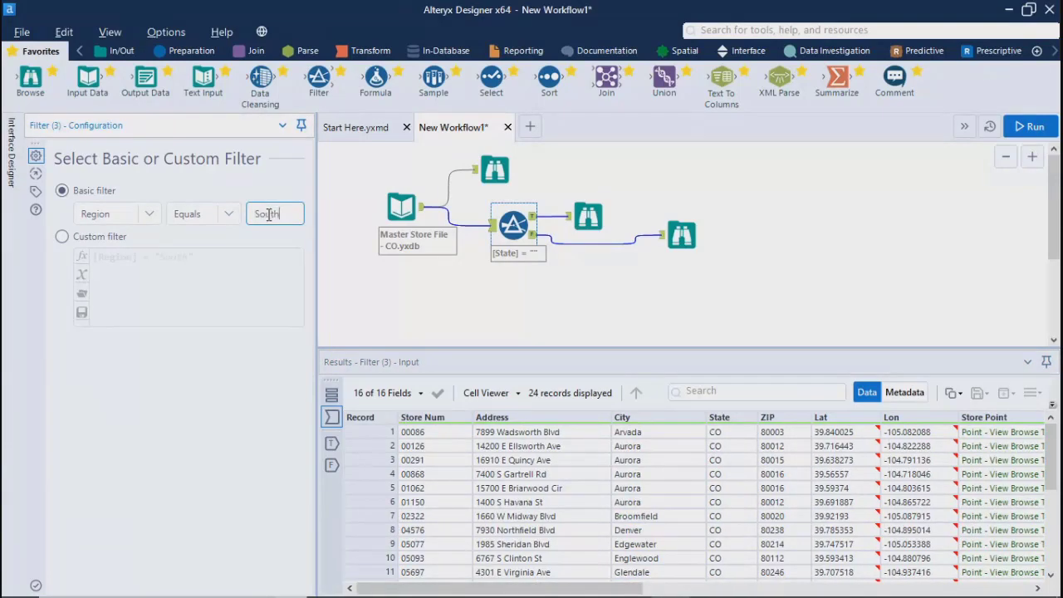
text(South)
- Run the workflow with the Region filter and dismiss the completion message
click(505, 340)
click(1030, 126)
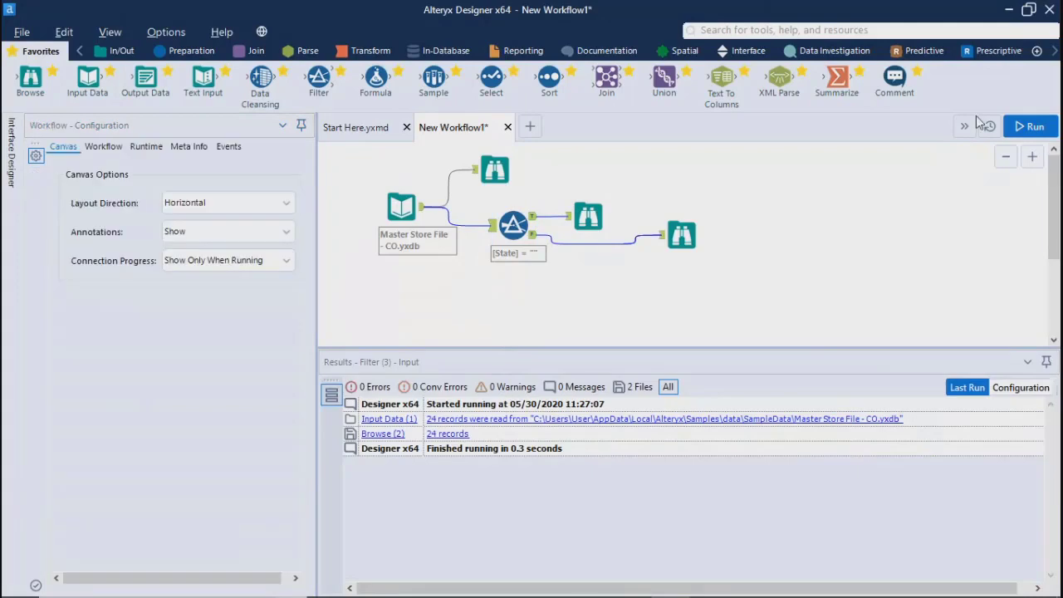
click(1031, 126)
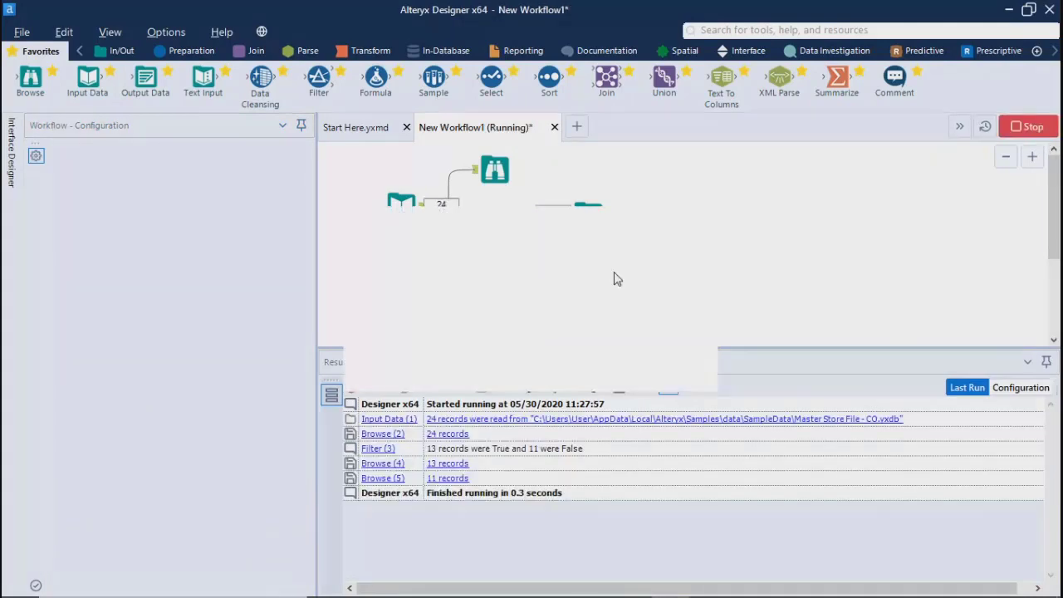
click(664, 366)
- Examine the Region values in the Browse tools on the filter's True and False outputs
click(588, 217)
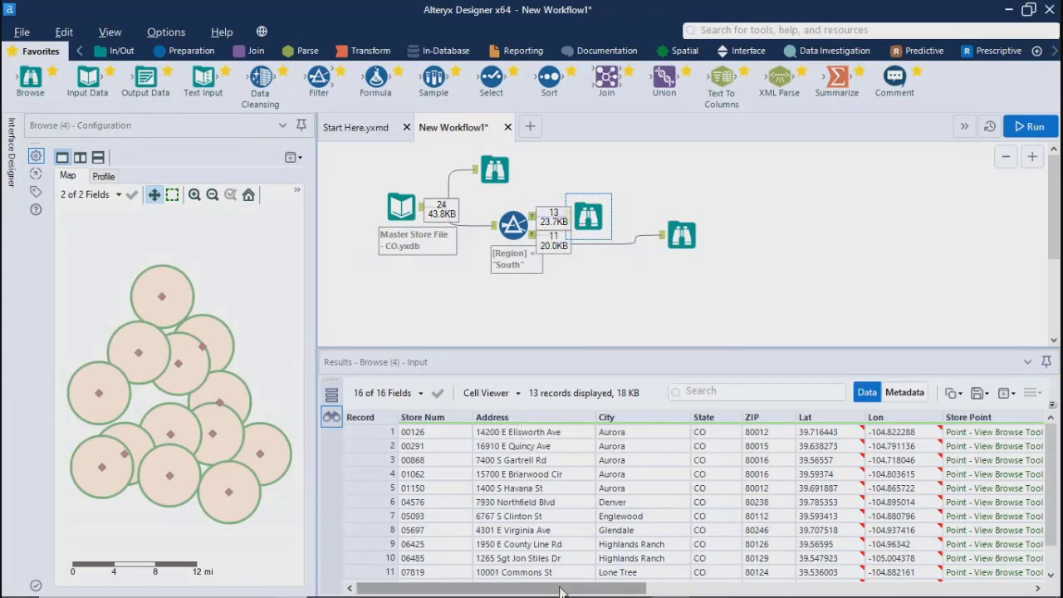
drag(561, 590, 792, 590)
drag(719, 445, 718, 501)
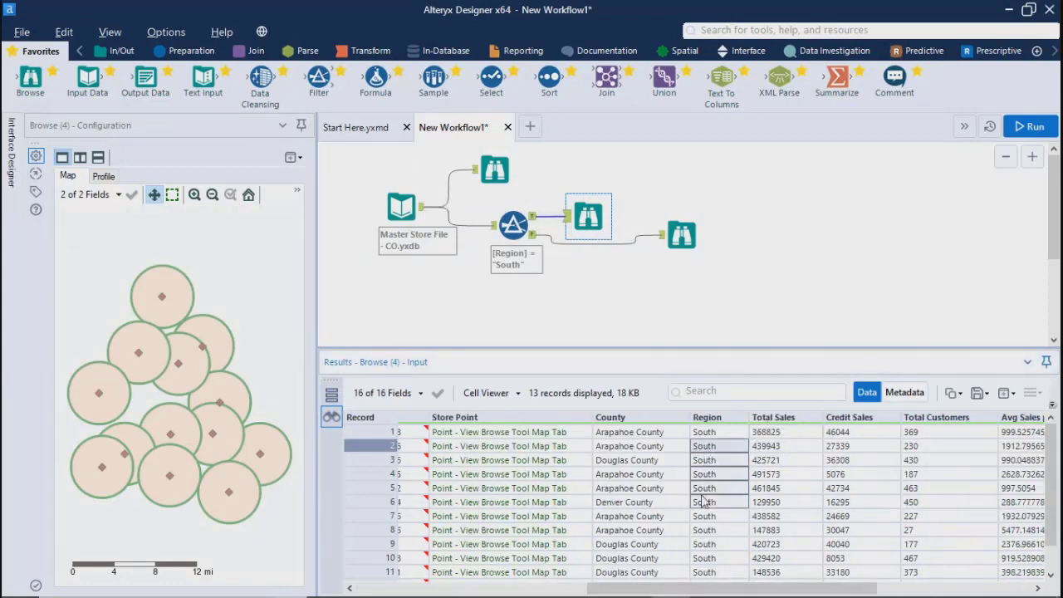
click(1021, 460)
scroll(996, 498, down, 1)
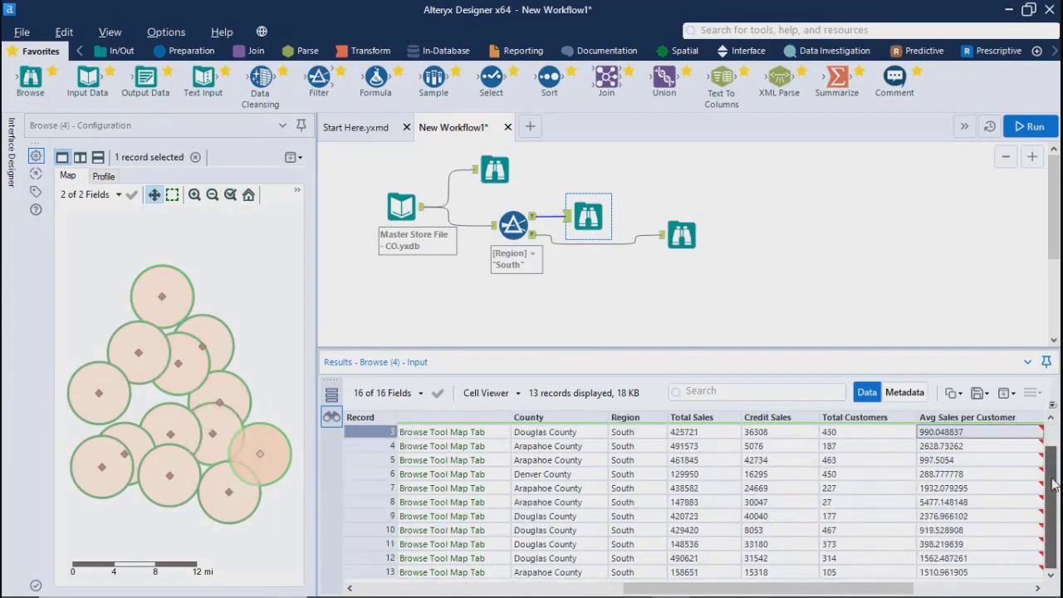
click(680, 235)
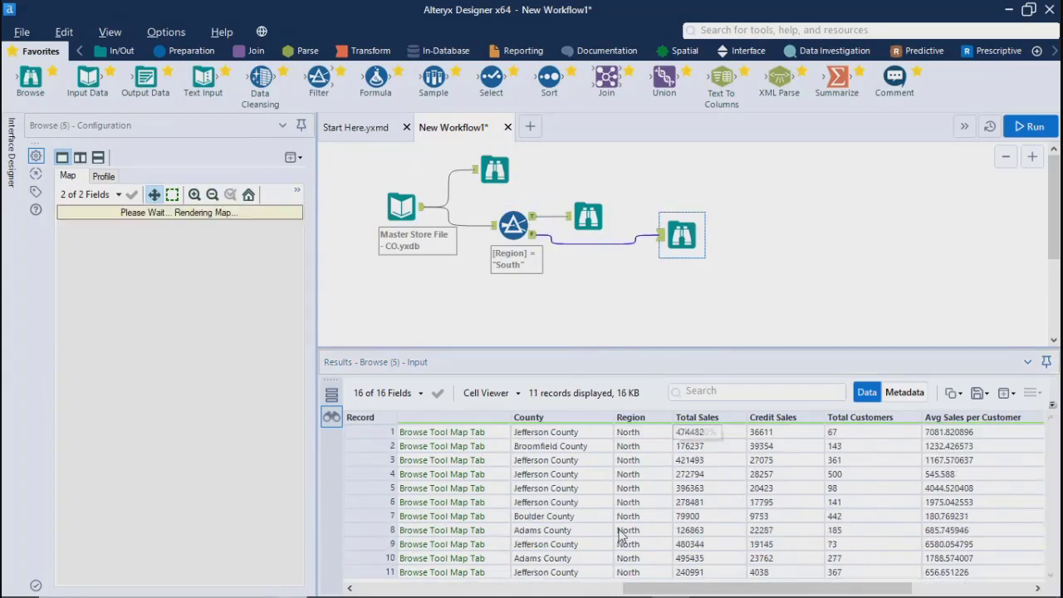
drag(646, 445, 646, 515)
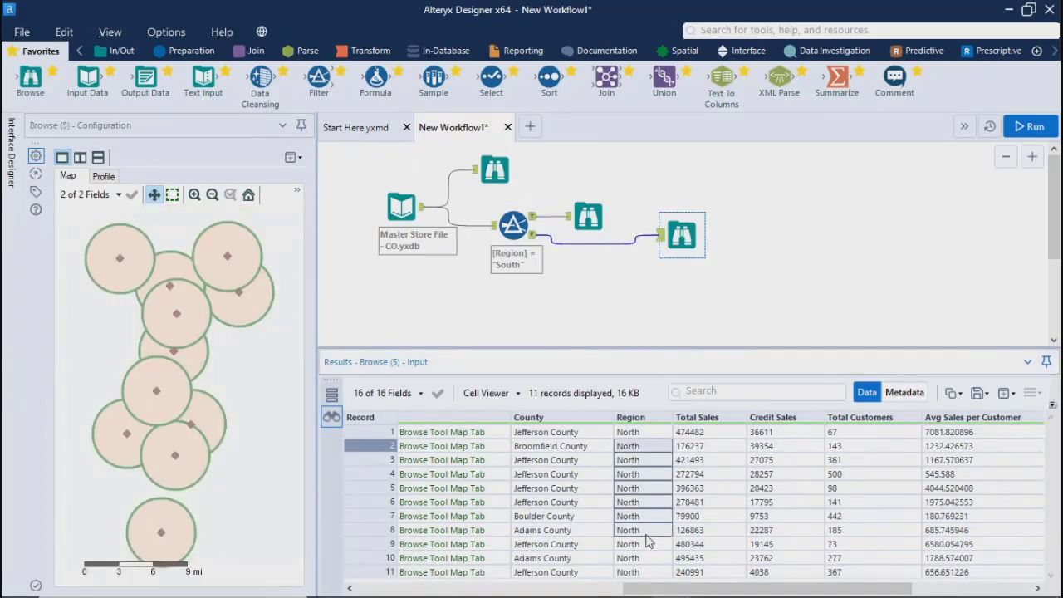
click(749, 249)
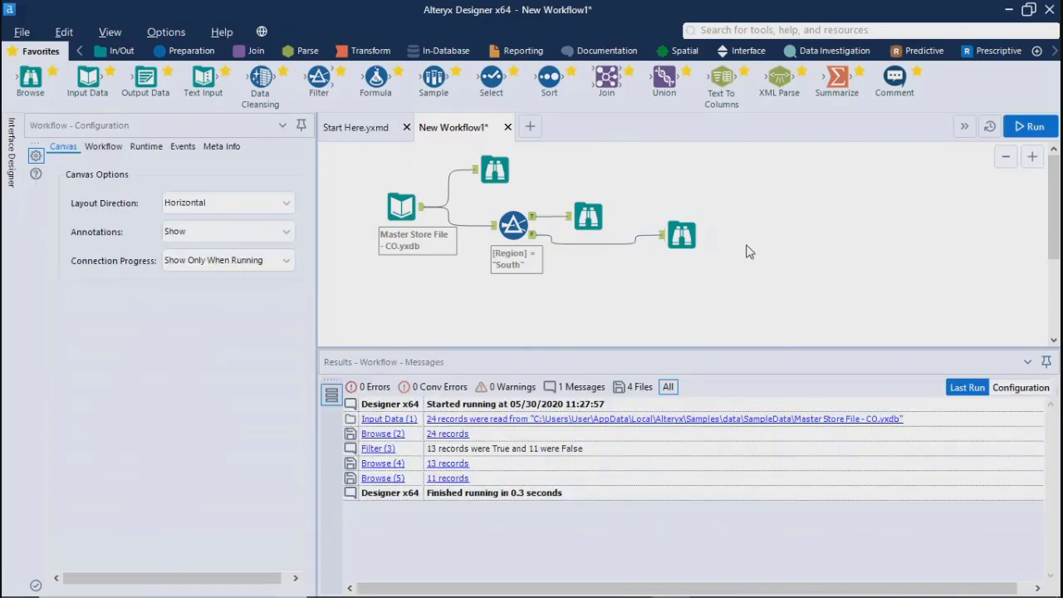
- Consult the tools sheet PDF in Chrome, return to Alteryx Designer and add a Formula tool connected to the Master Store File input
key(alt+Tab)
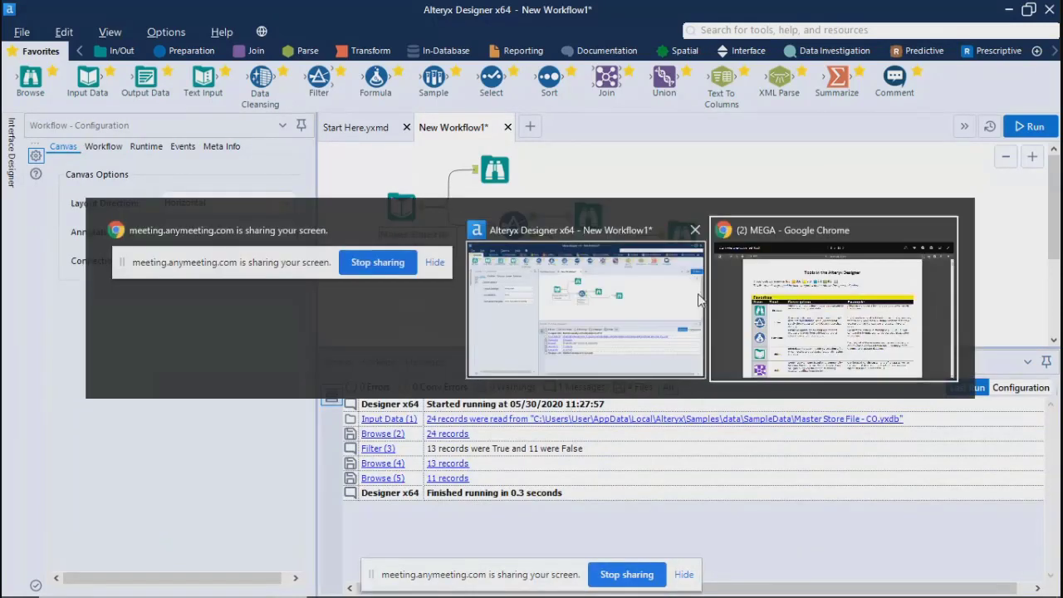
click(748, 291)
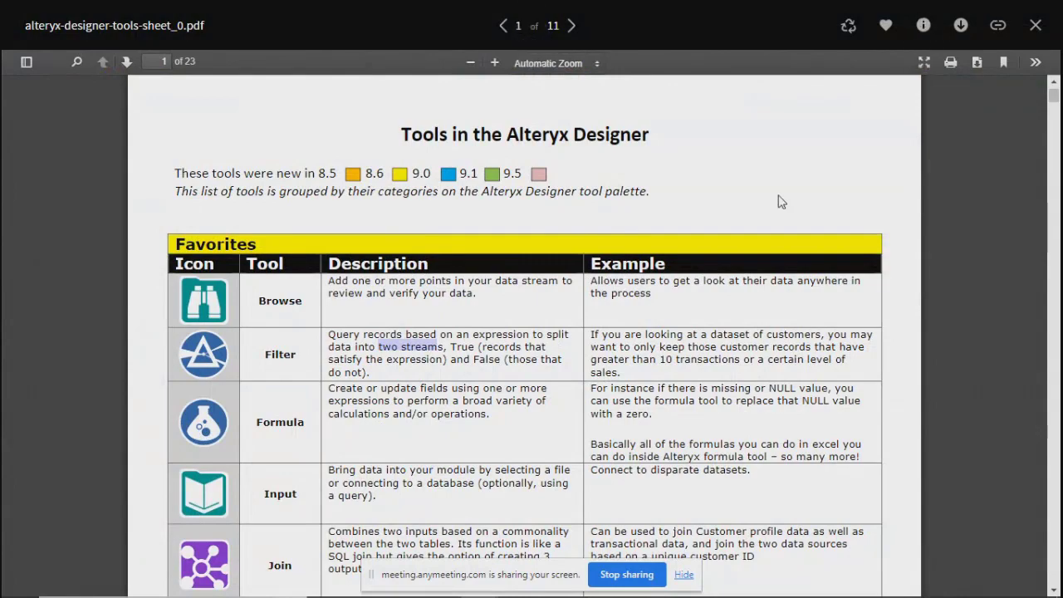
key(alt+Tab)
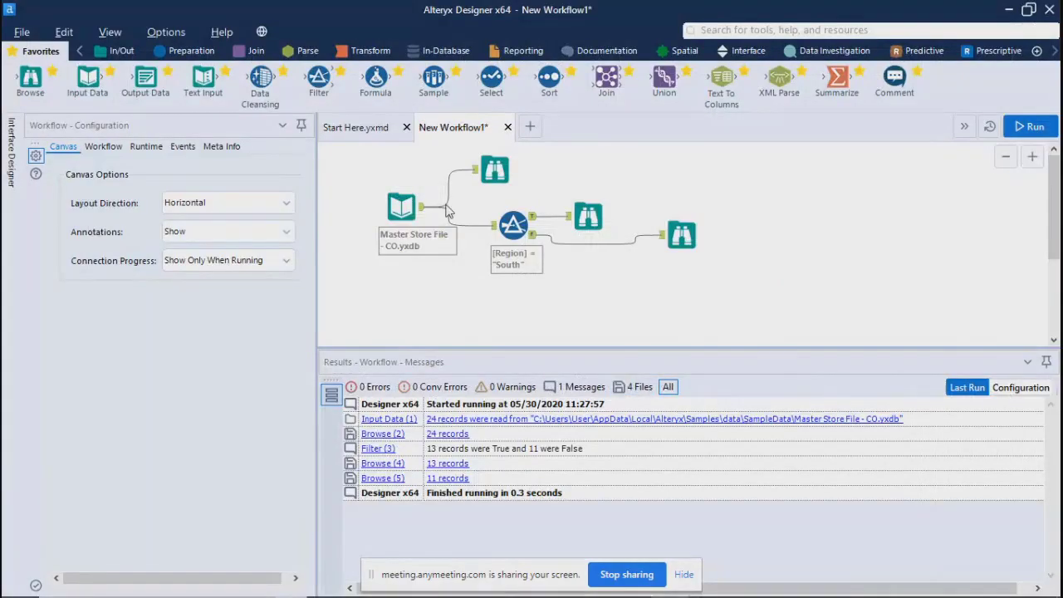
drag(378, 83, 532, 291)
drag(422, 206, 510, 291)
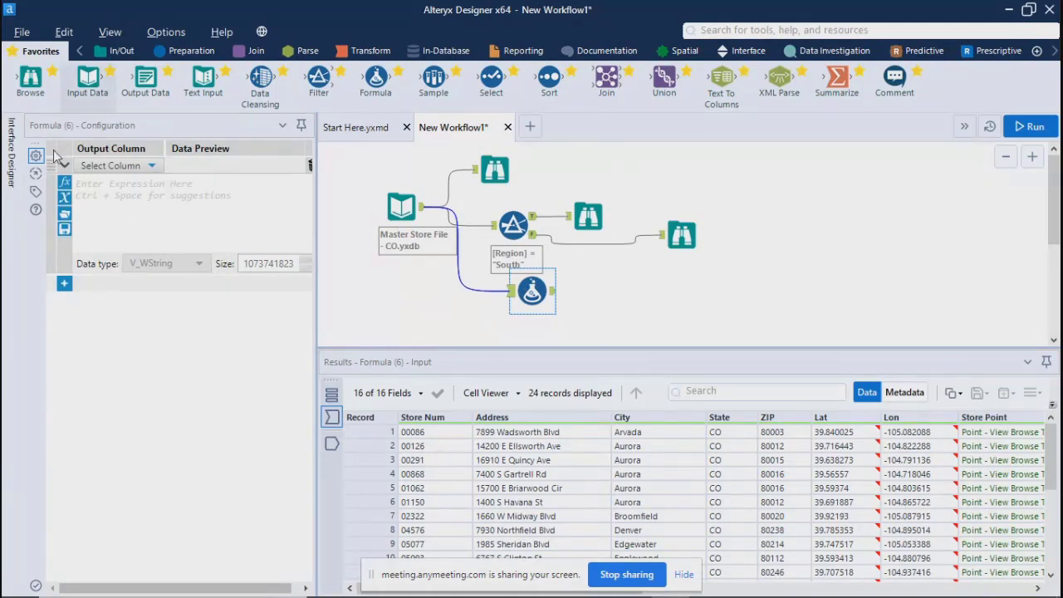
click(141, 169)
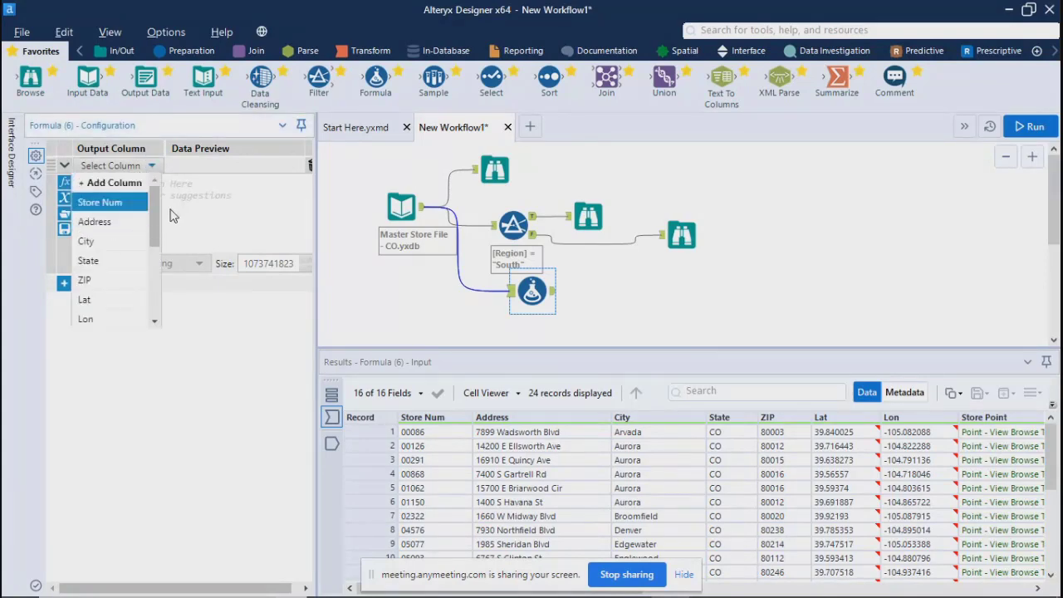
drag(154, 216, 152, 309)
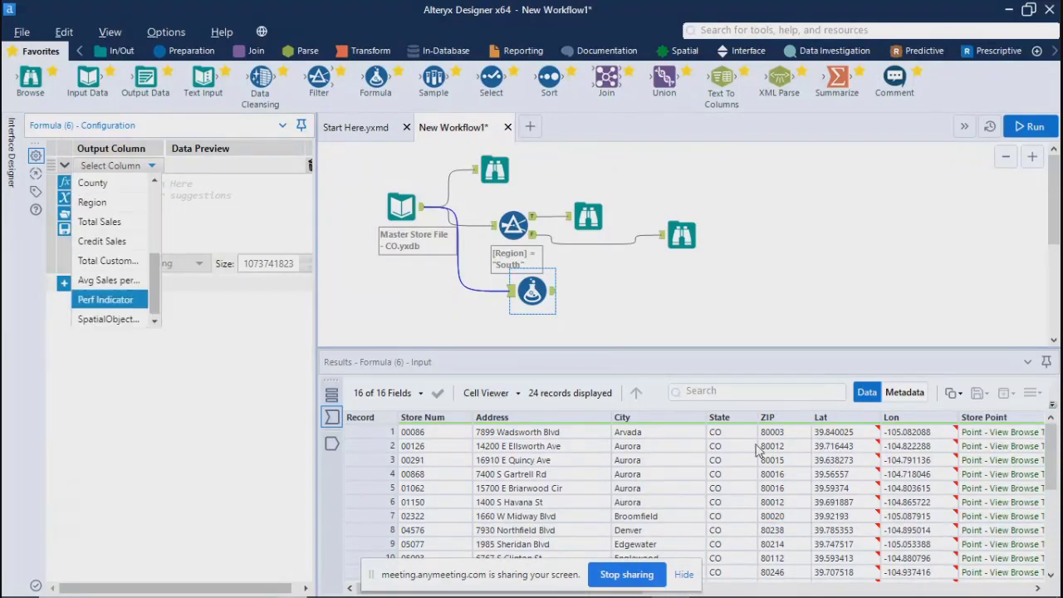
key(alt+Tab)
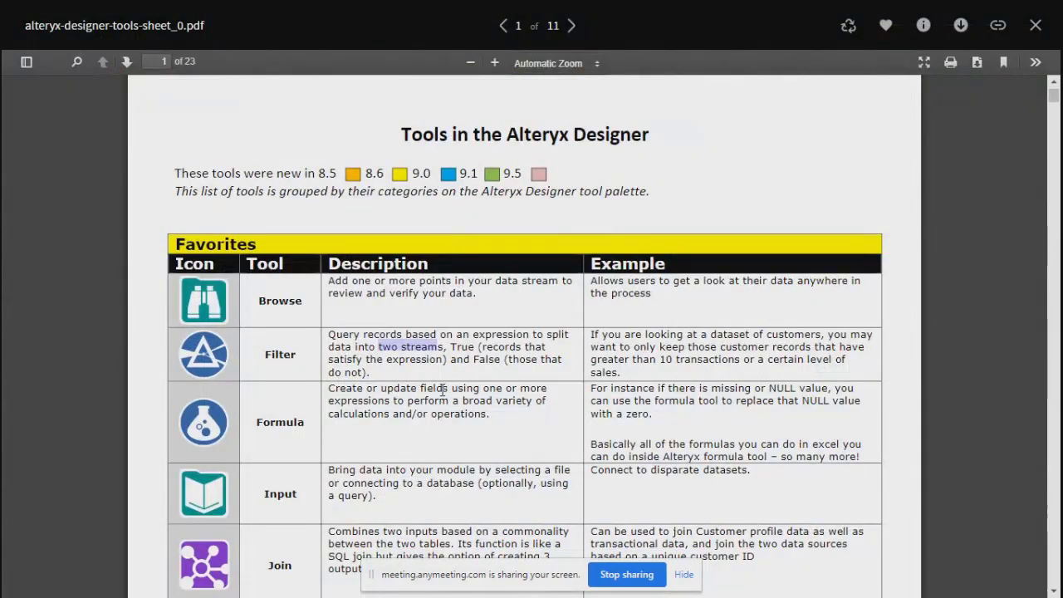
key(alt+Tab)
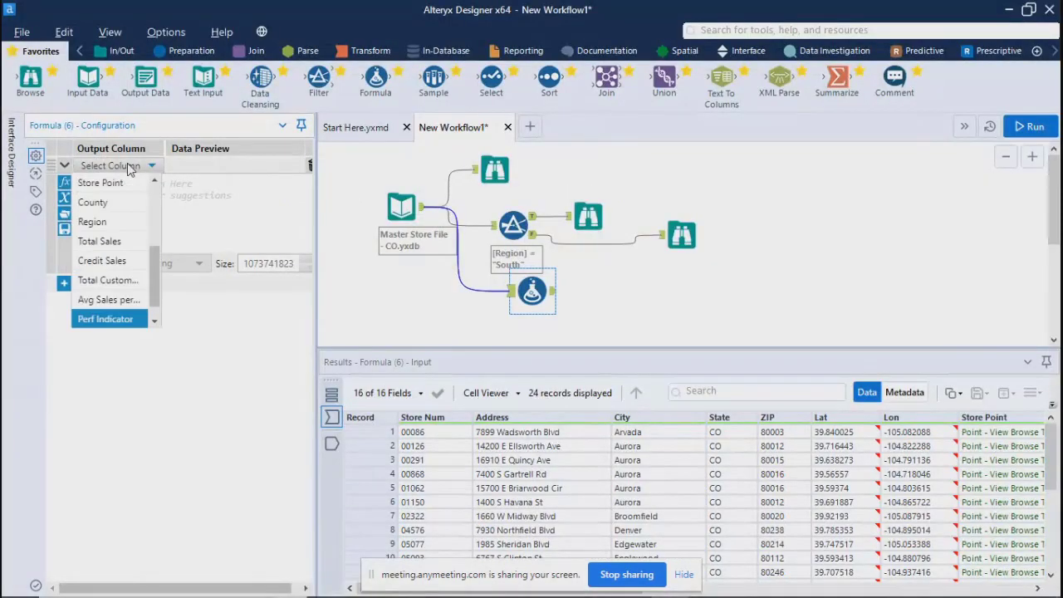
click(99, 241)
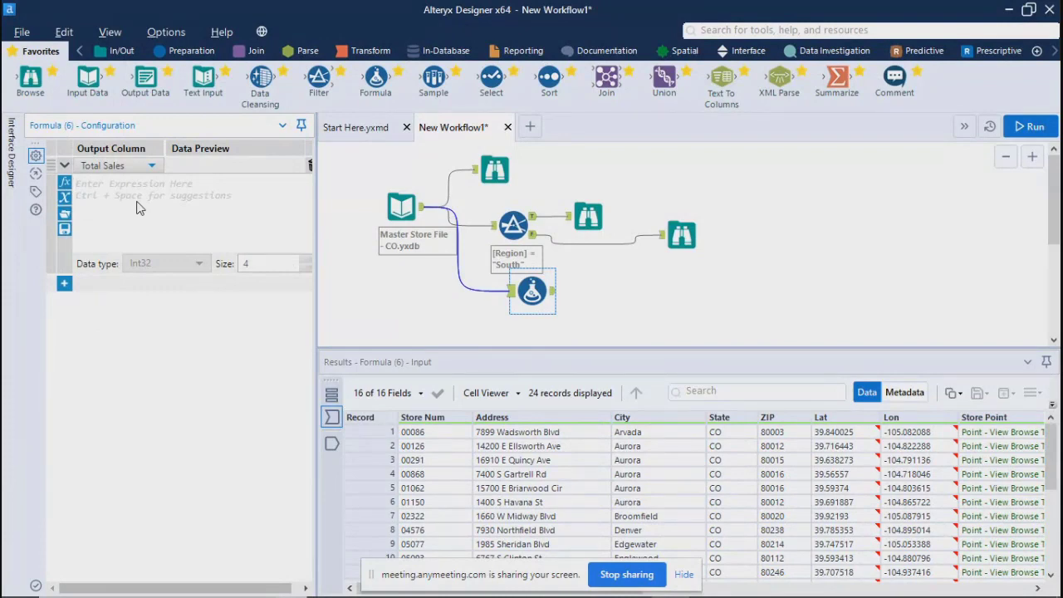
click(133, 166)
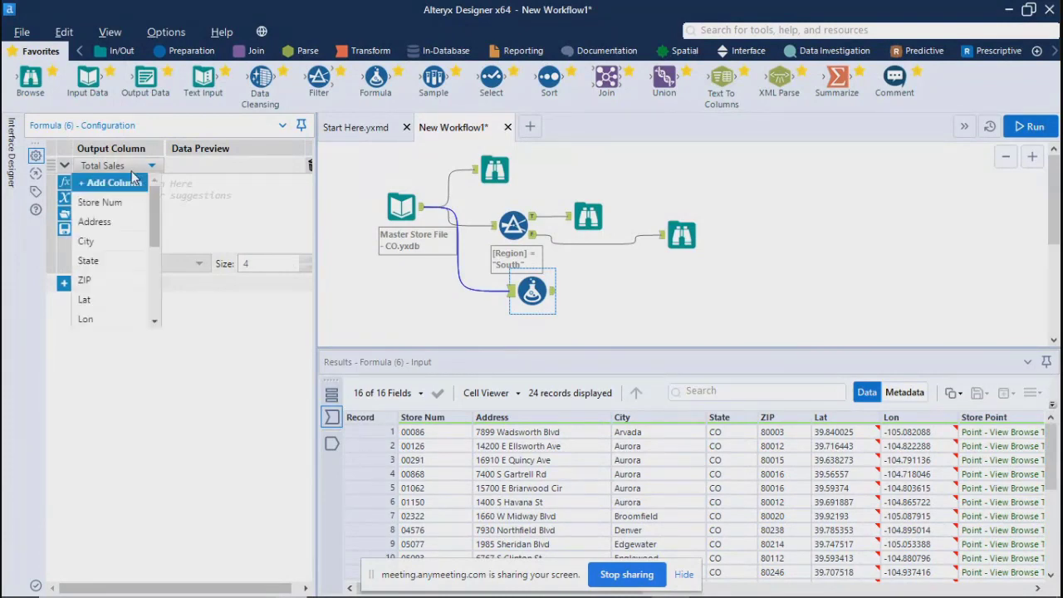
click(126, 183)
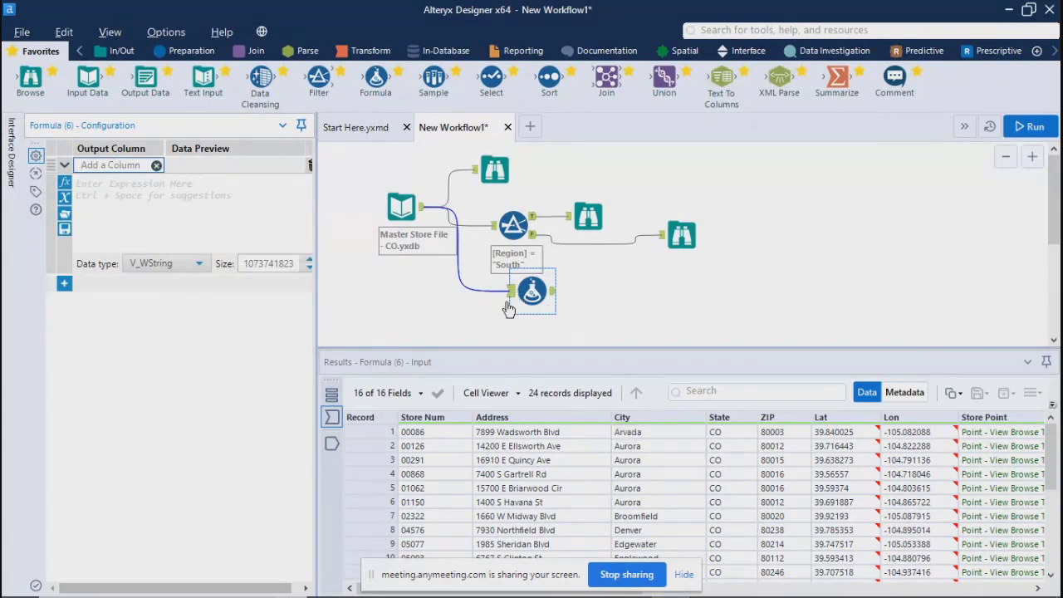
- Review the sales and customer columns in the Formula tool's input data and add a new output column named Calculated Sales
click(513, 295)
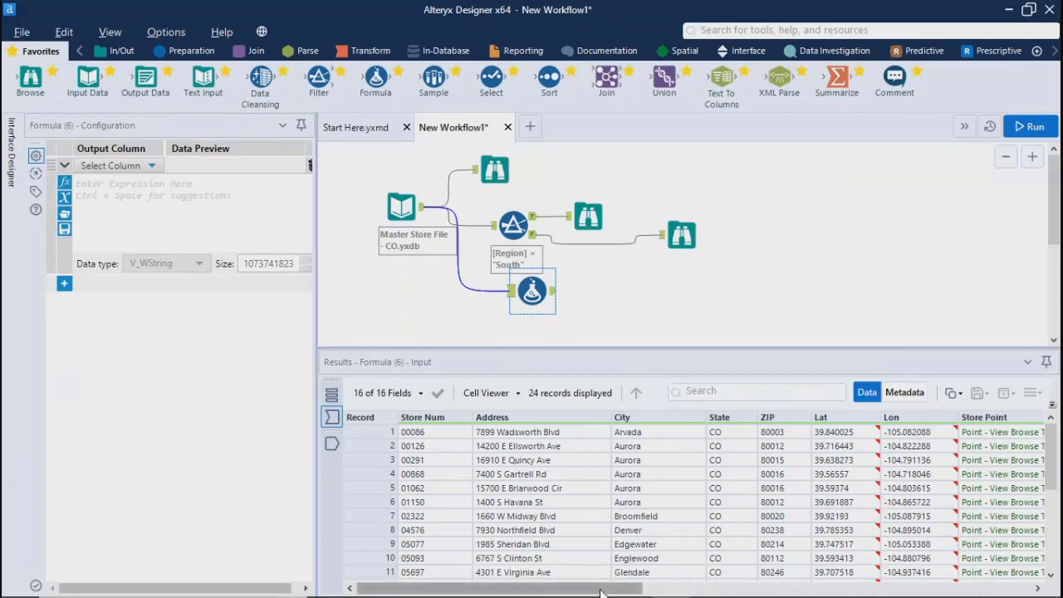
drag(600, 591, 782, 591)
drag(955, 588, 1021, 581)
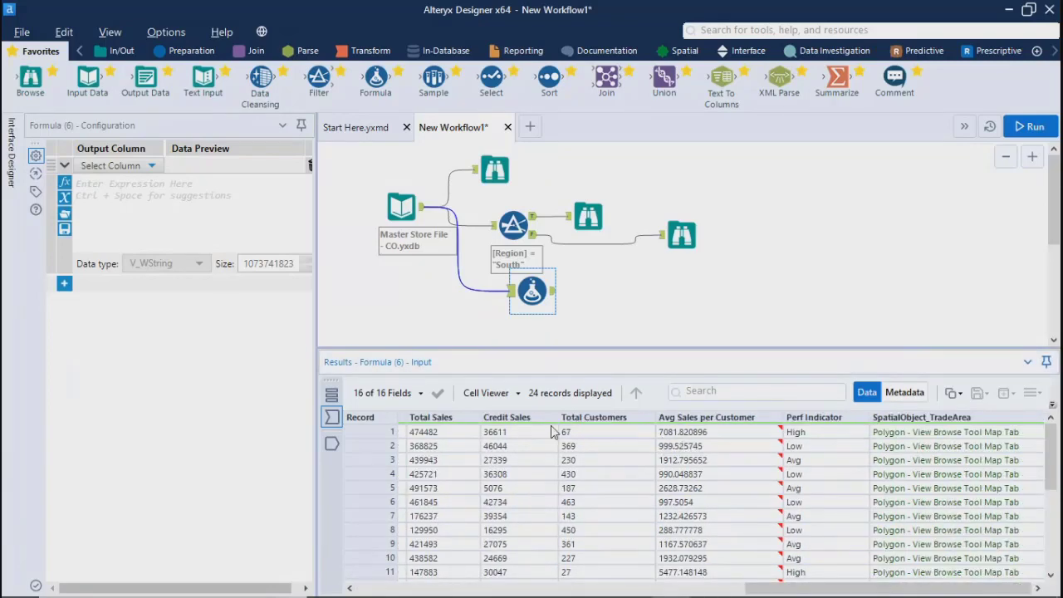
mouse_move(686, 439)
click(121, 166)
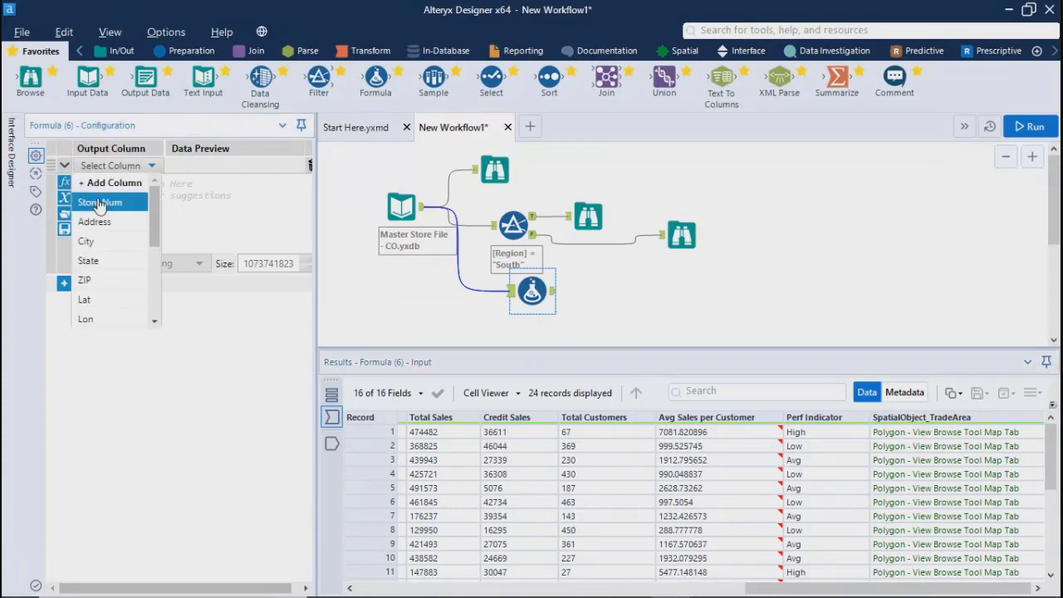
click(101, 185)
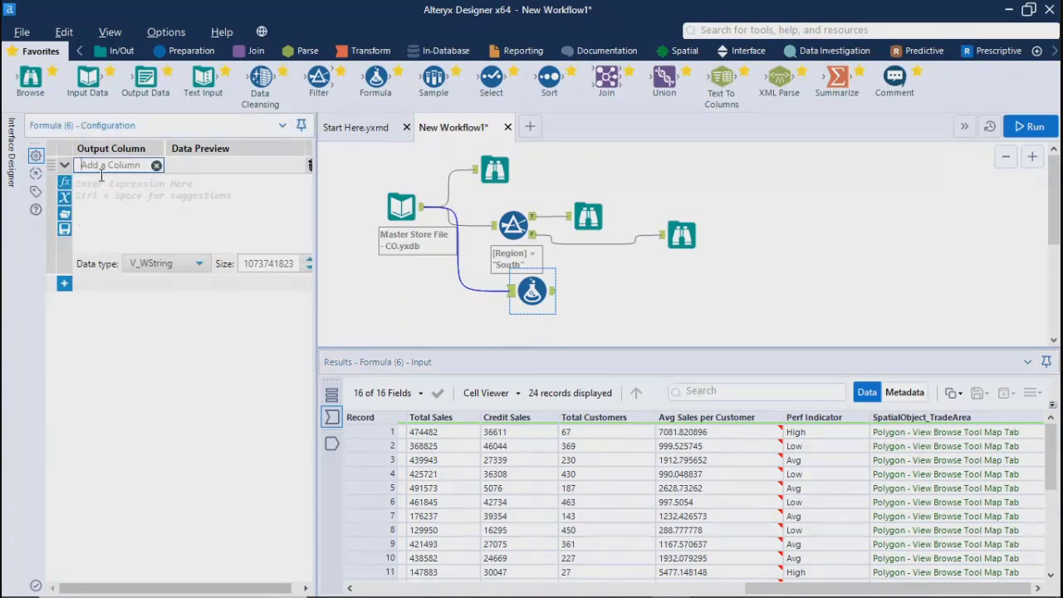
text(CAlculated Sales)
- Build the Calculated Sales expression as [Total Customers]*[Avg Sales per Customer] from the existing columns
click(126, 188)
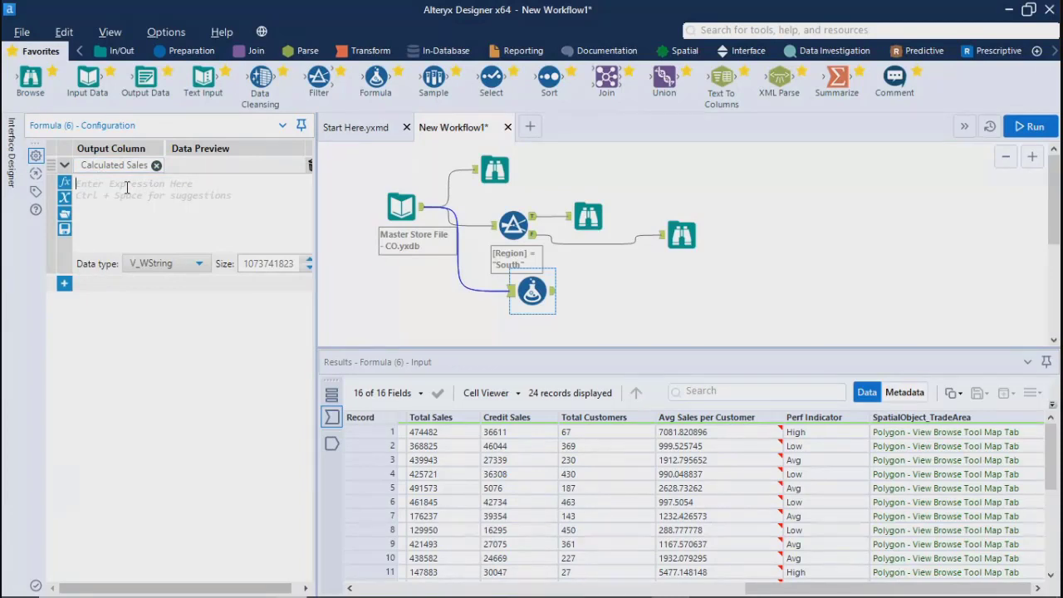
click(65, 202)
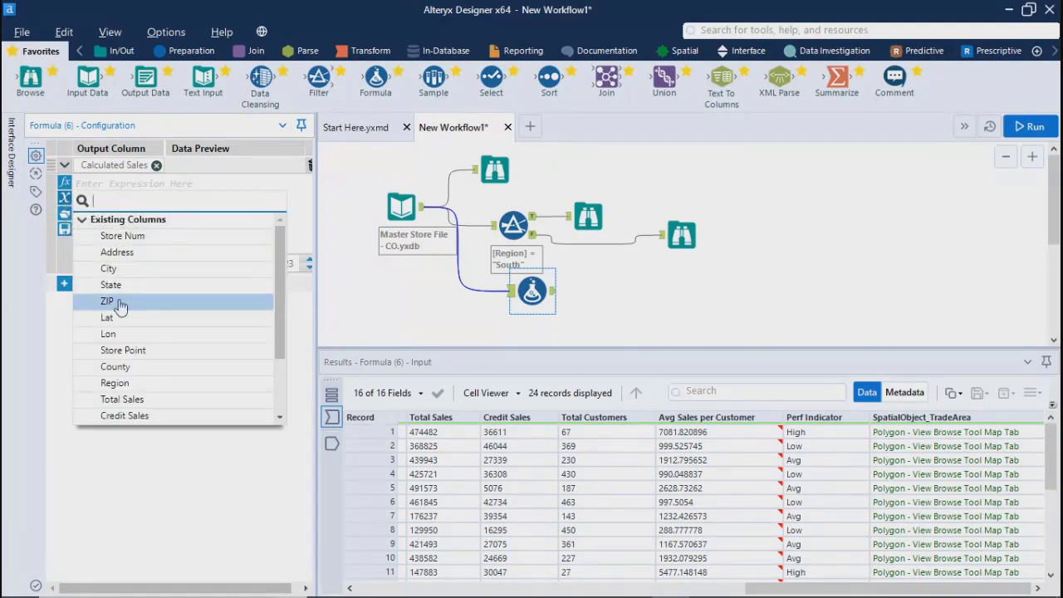
scroll(277, 331, down, 2)
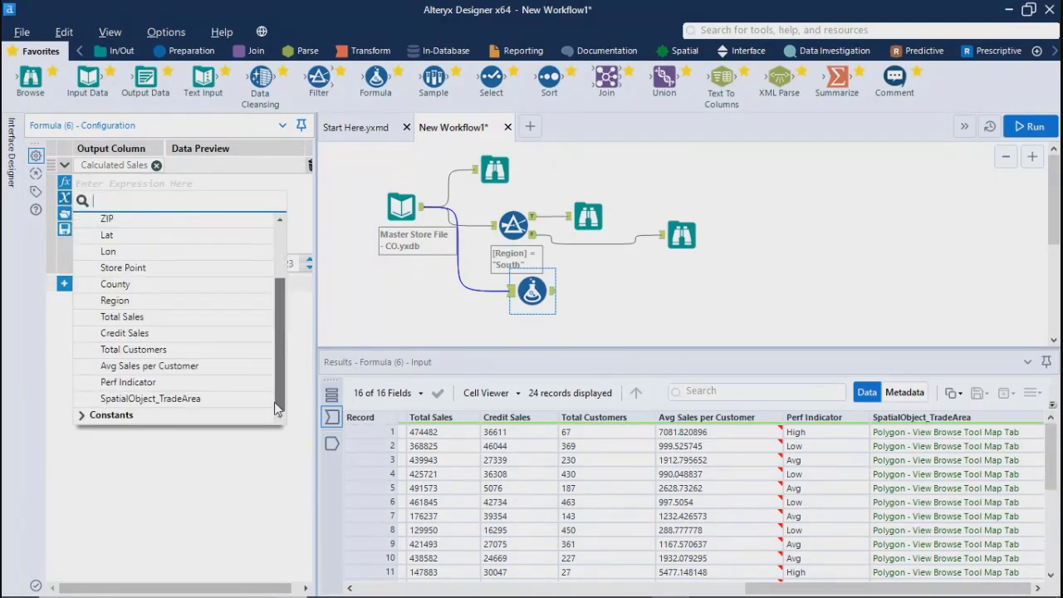
click(115, 355)
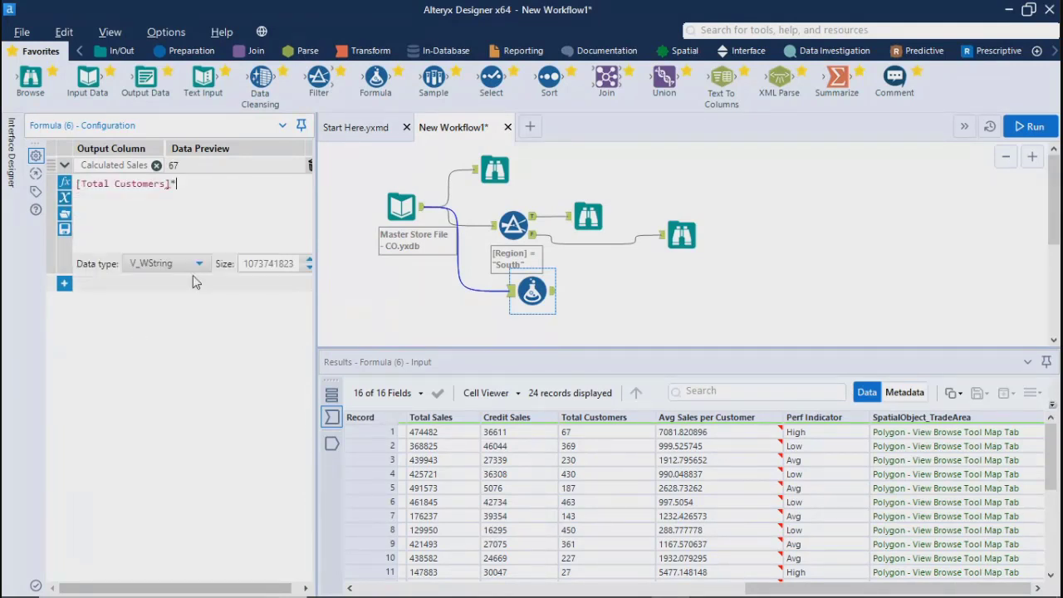
click(61, 199)
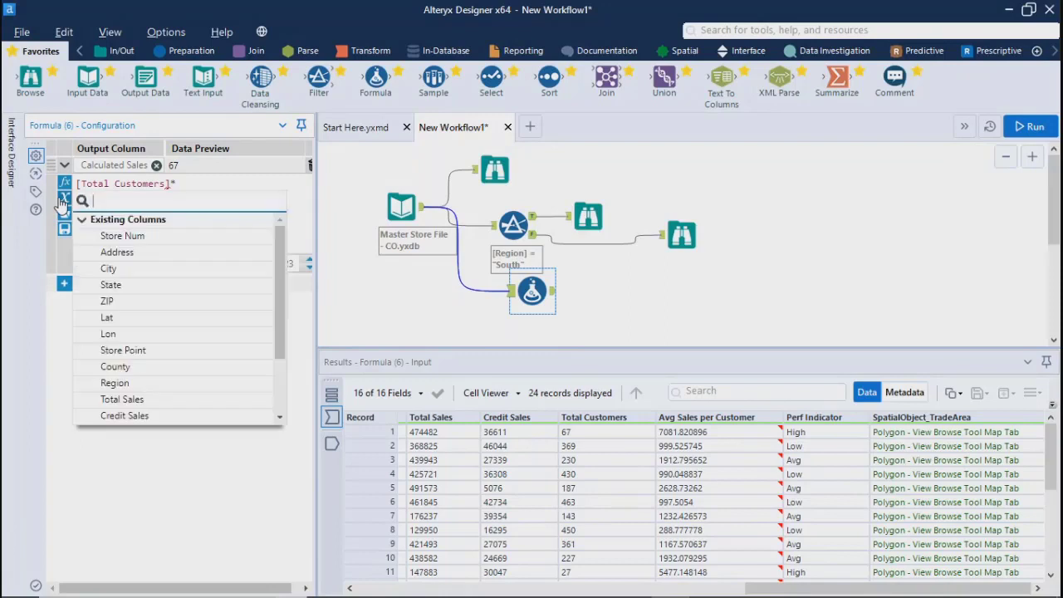
scroll(124, 390, down, 2)
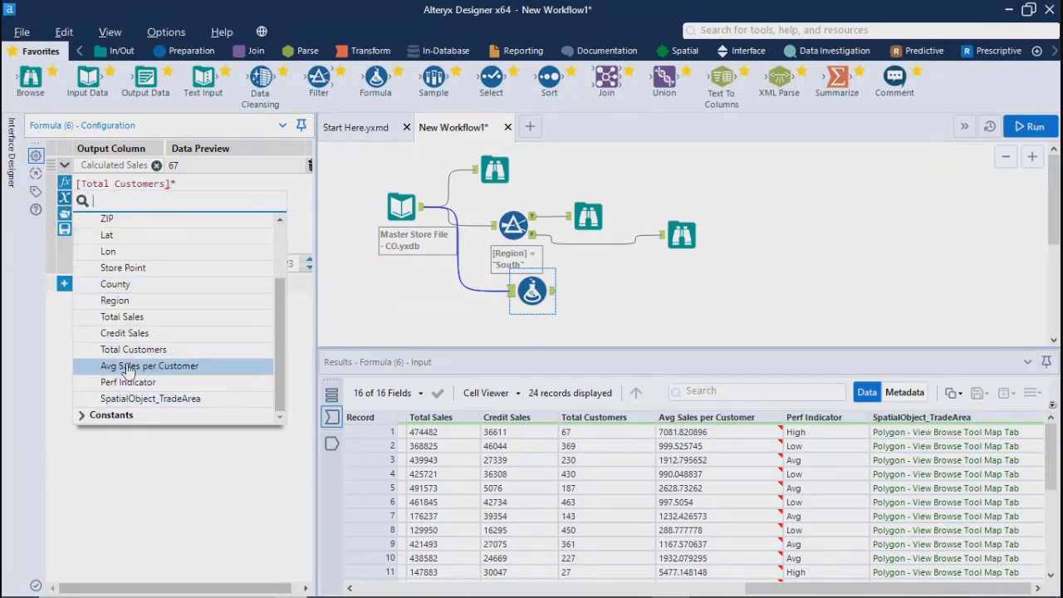
click(116, 365)
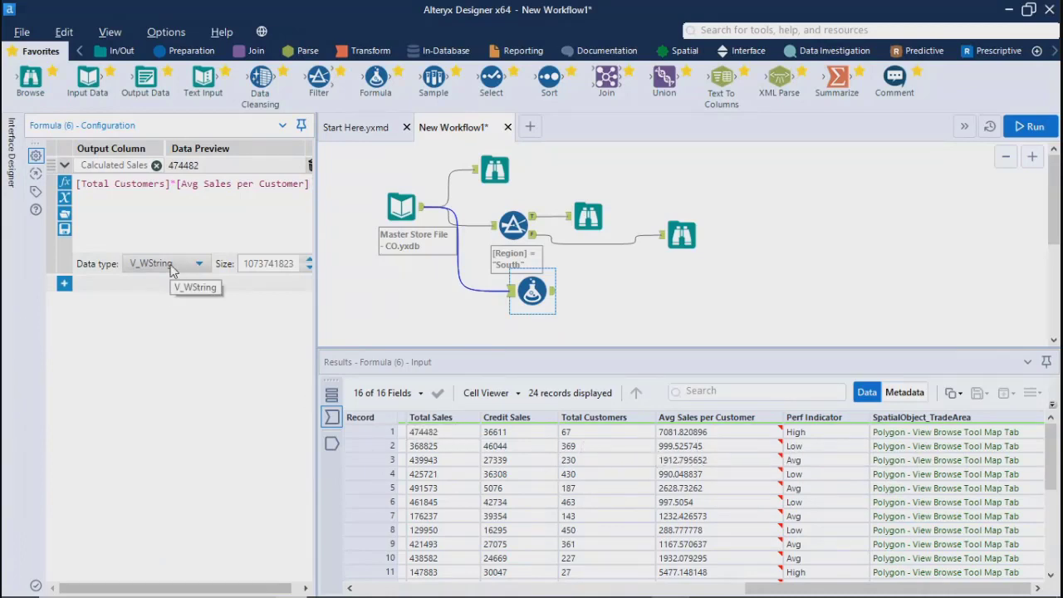
- Run the workflow, dismiss the completion message and display the Formula tool's output data
click(1031, 131)
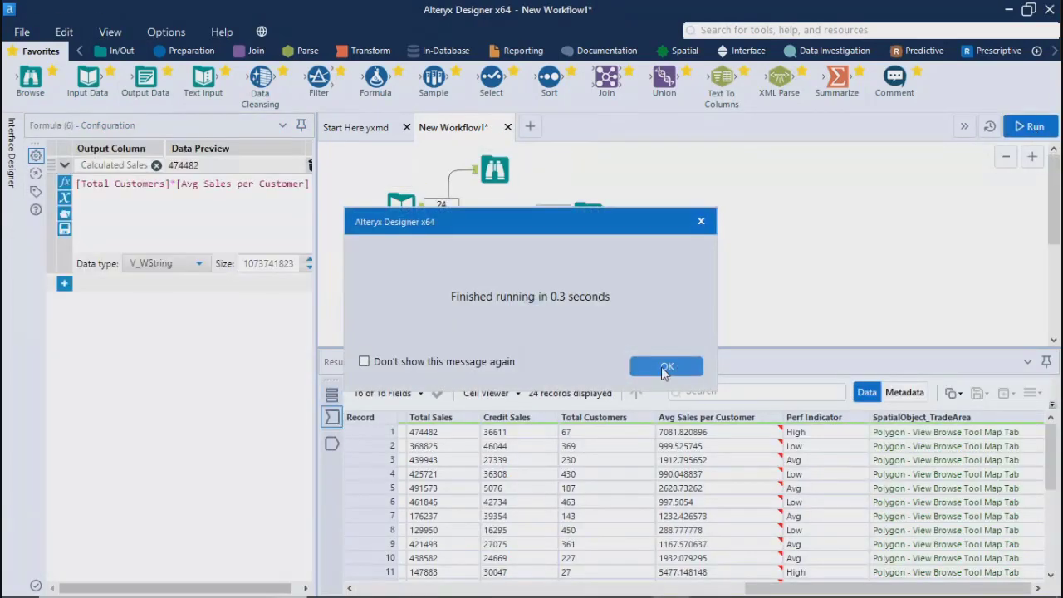
click(664, 367)
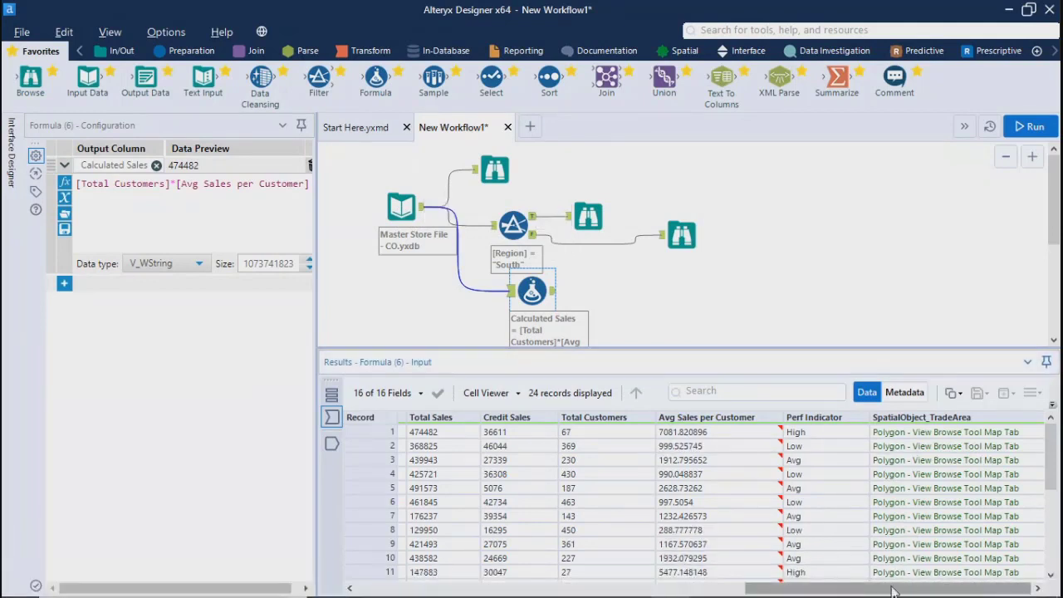
drag(869, 591, 416, 587)
click(552, 290)
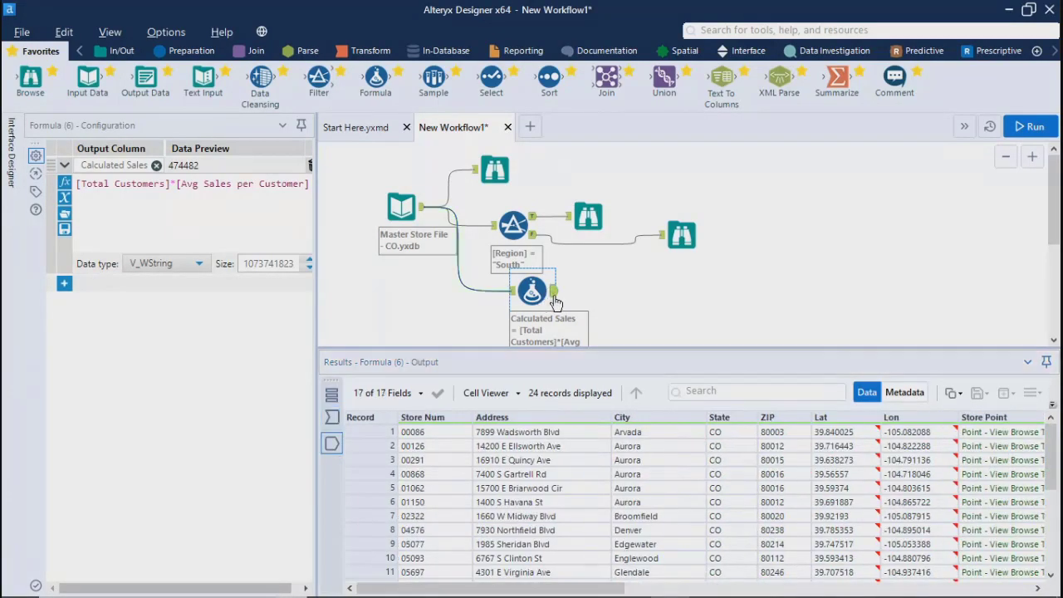
- Connect a Browse tool to the Formula tool's output and rerun the workflow, dismissing the completion message
drag(30, 80, 637, 284)
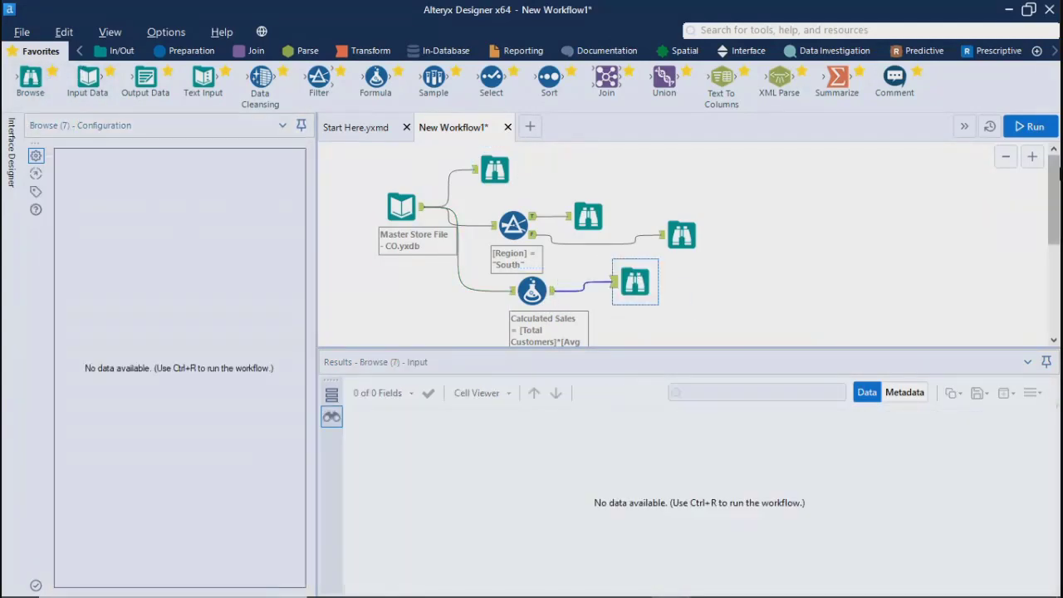
click(1030, 127)
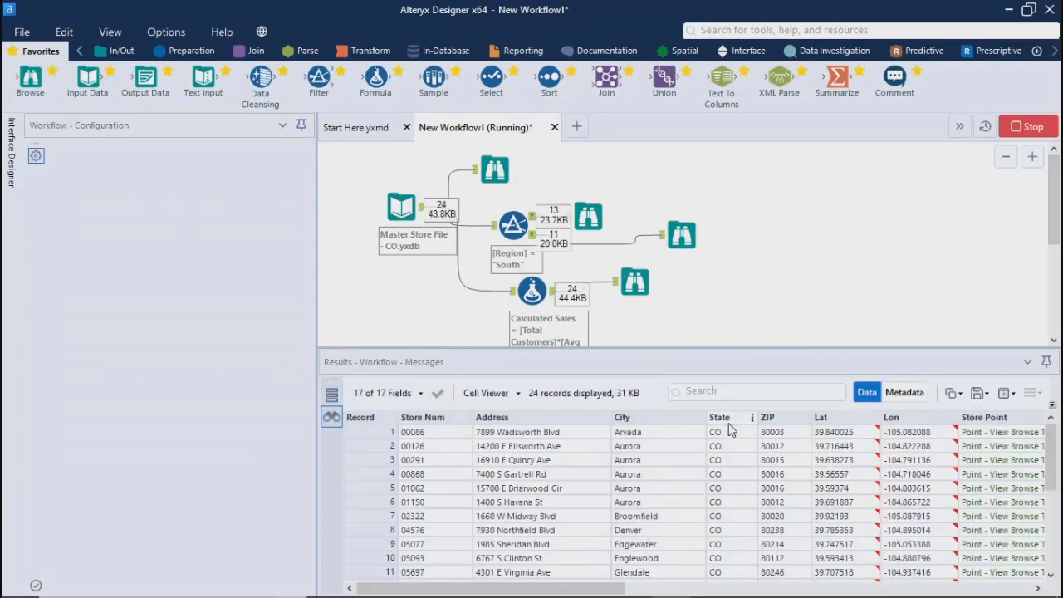
click(651, 358)
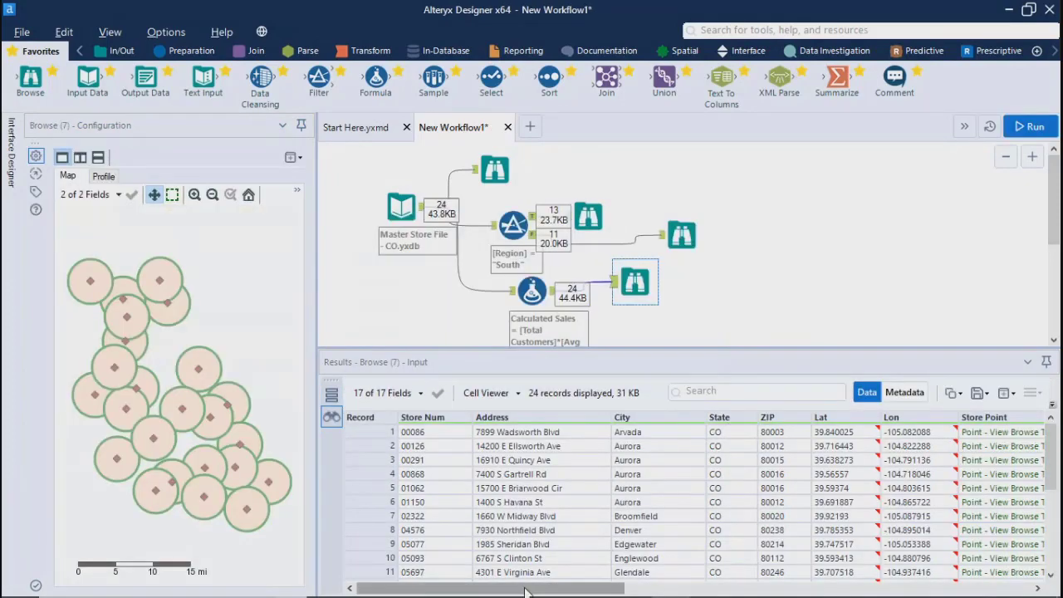
- Examine the Calculated Sales column in the results of the Formula tool's Browse and select its first record
drag(552, 588, 947, 590)
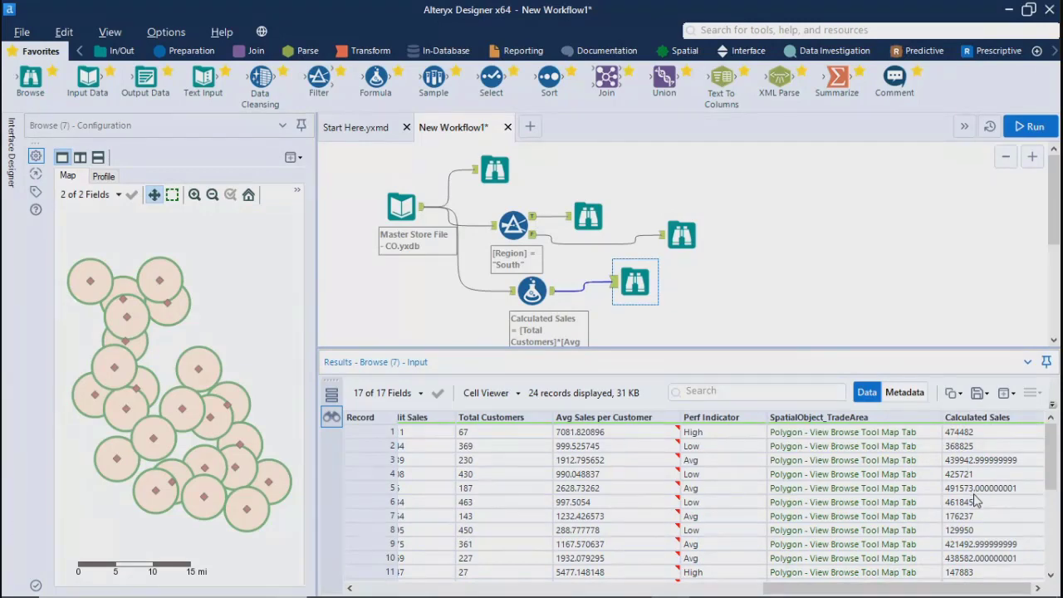
drag(905, 589, 849, 589)
scroll(1015, 490, right, 5)
click(959, 430)
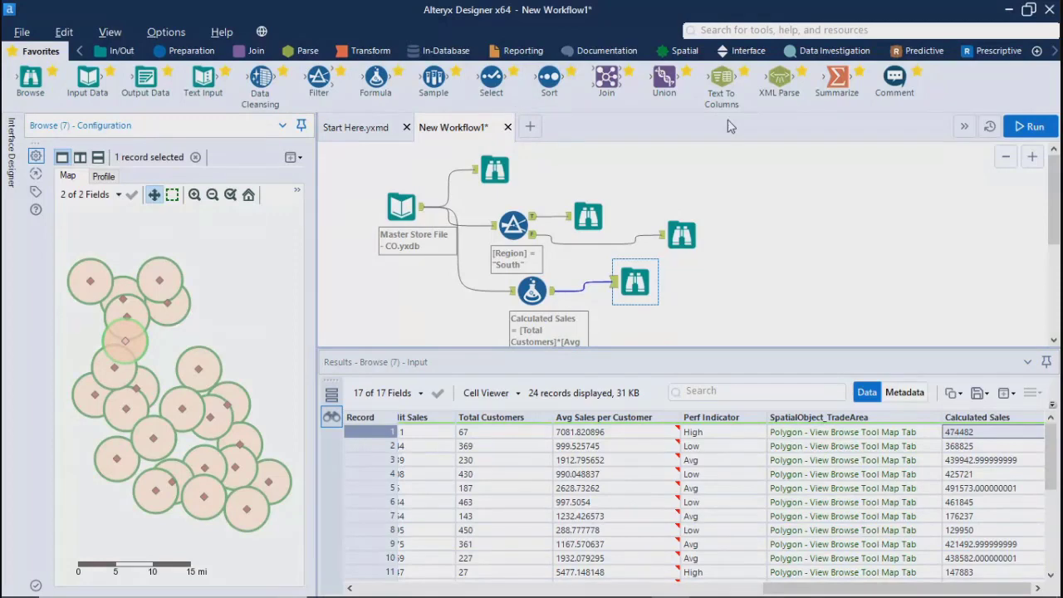
- Search the tools for "aut", insert Auto Field between the Master Store File input and the Formula tool, and run the workflow
click(929, 34)
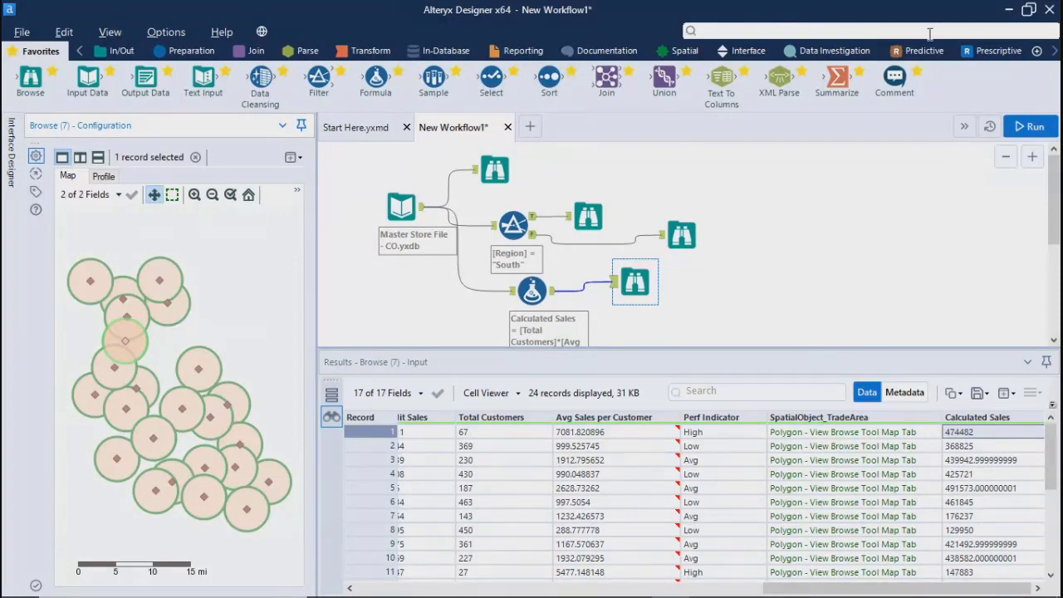
text(aut)
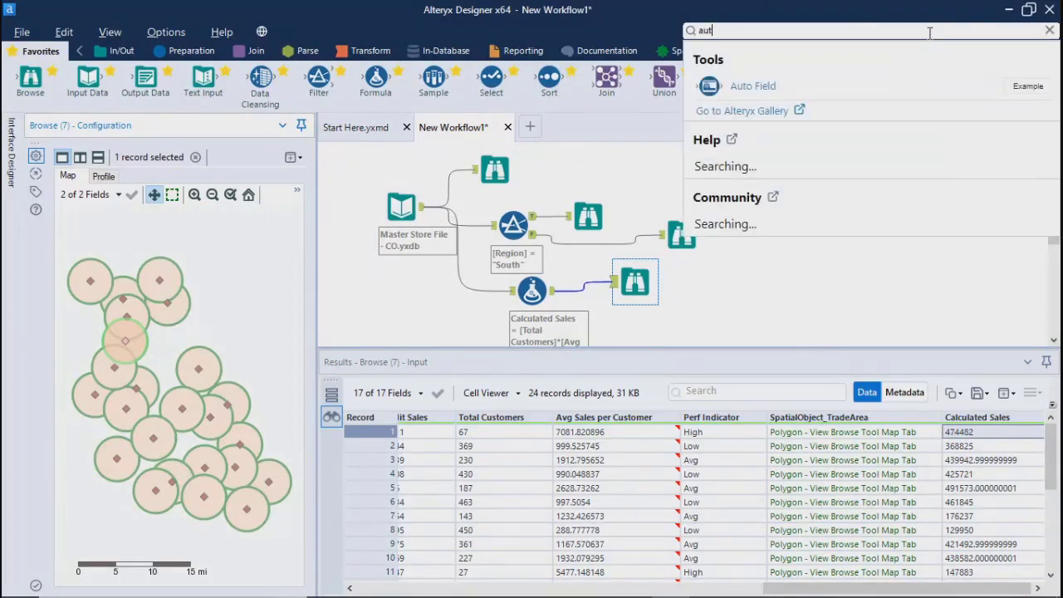
drag(731, 85, 474, 284)
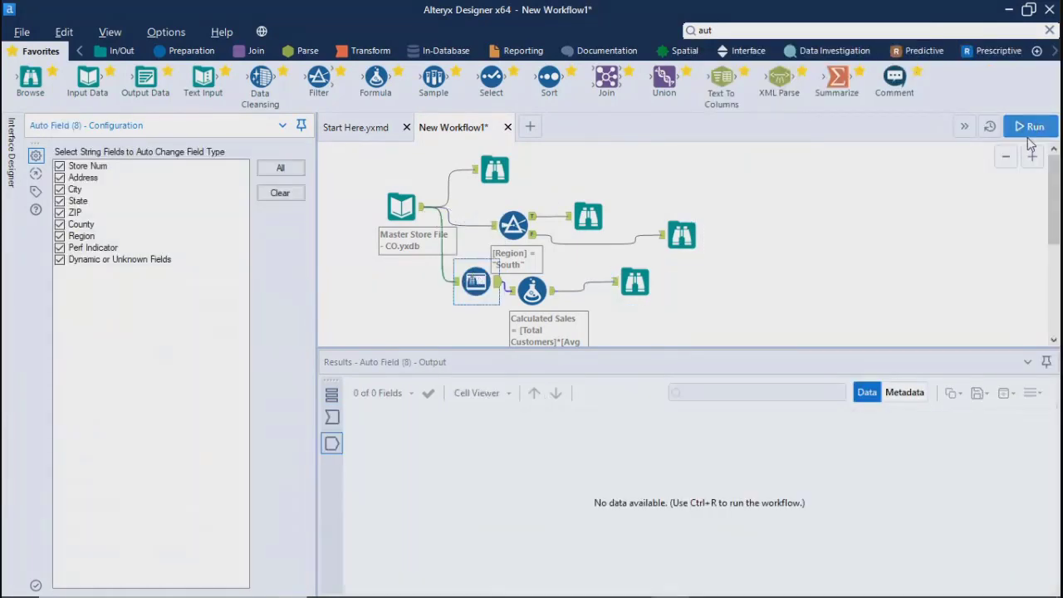
click(1029, 129)
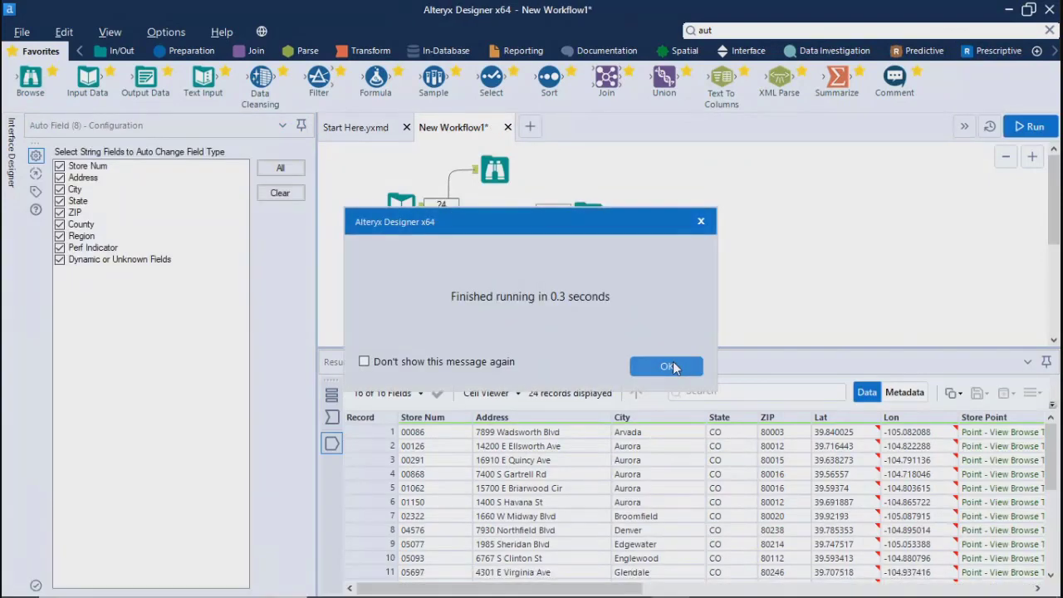
click(669, 366)
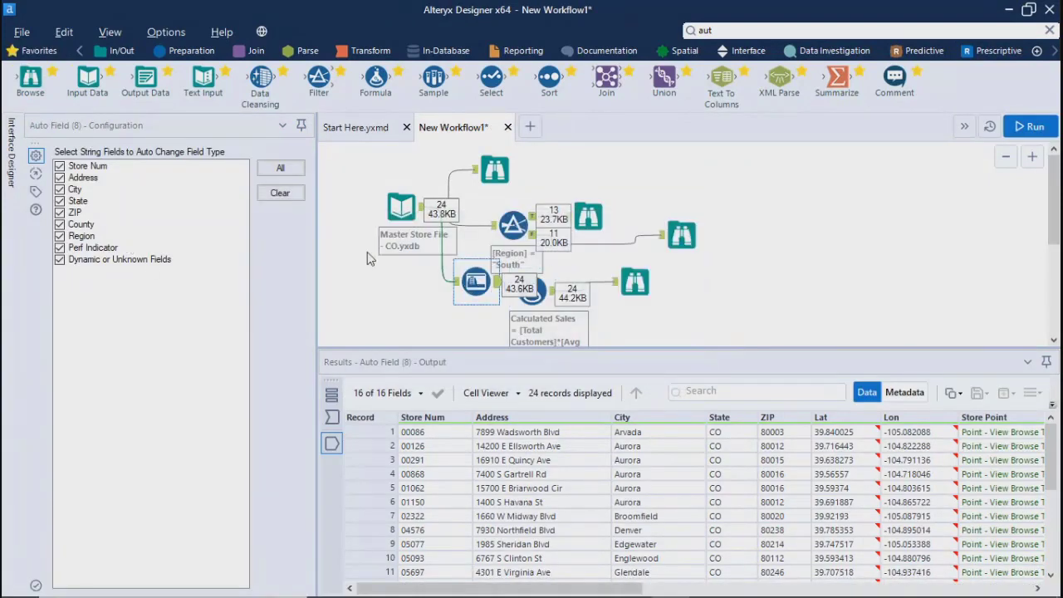
- Change the data type of the Formula tool's Calculated Sales column to Float
click(529, 290)
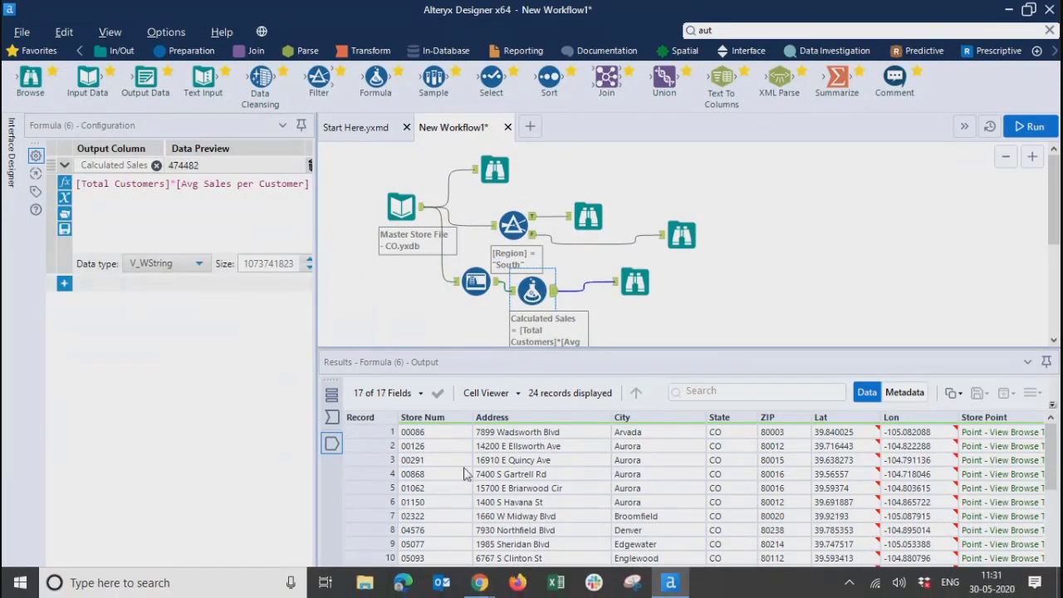
drag(465, 588, 871, 587)
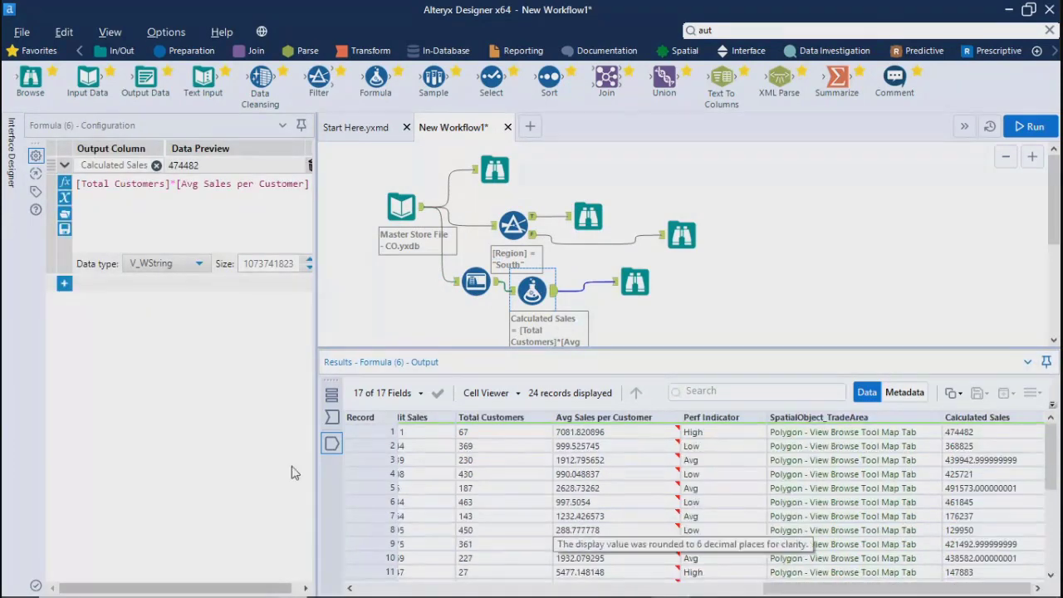
click(166, 263)
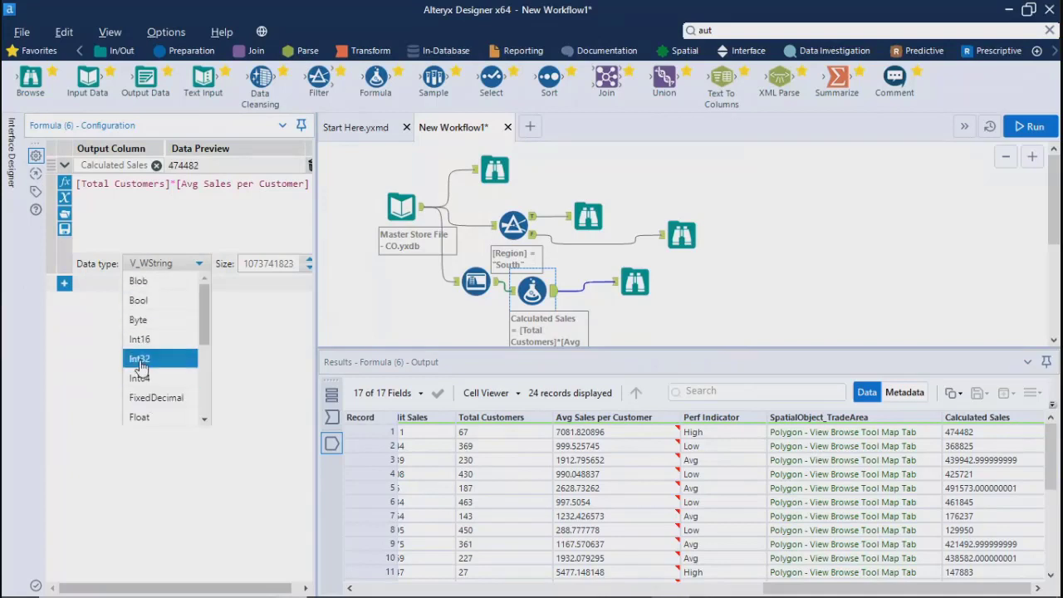
scroll(145, 359, down, 3)
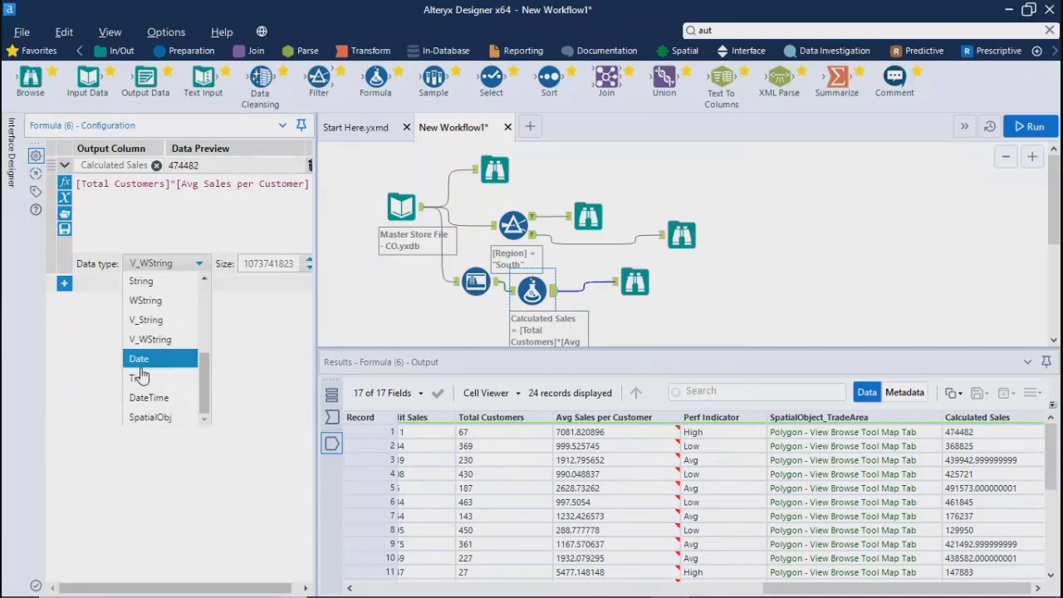
click(214, 403)
click(205, 264)
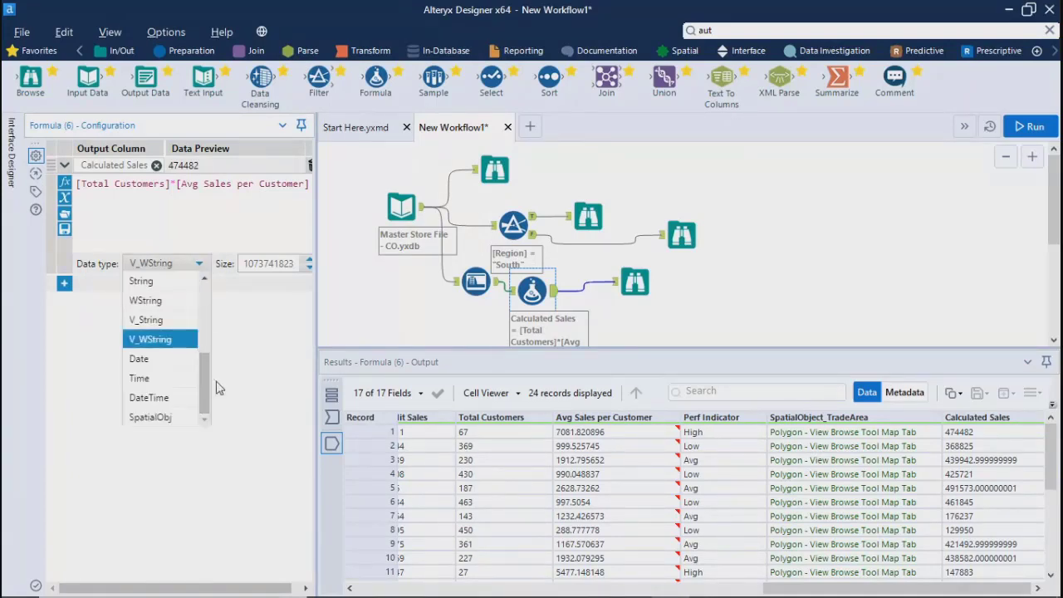
drag(209, 387, 205, 344)
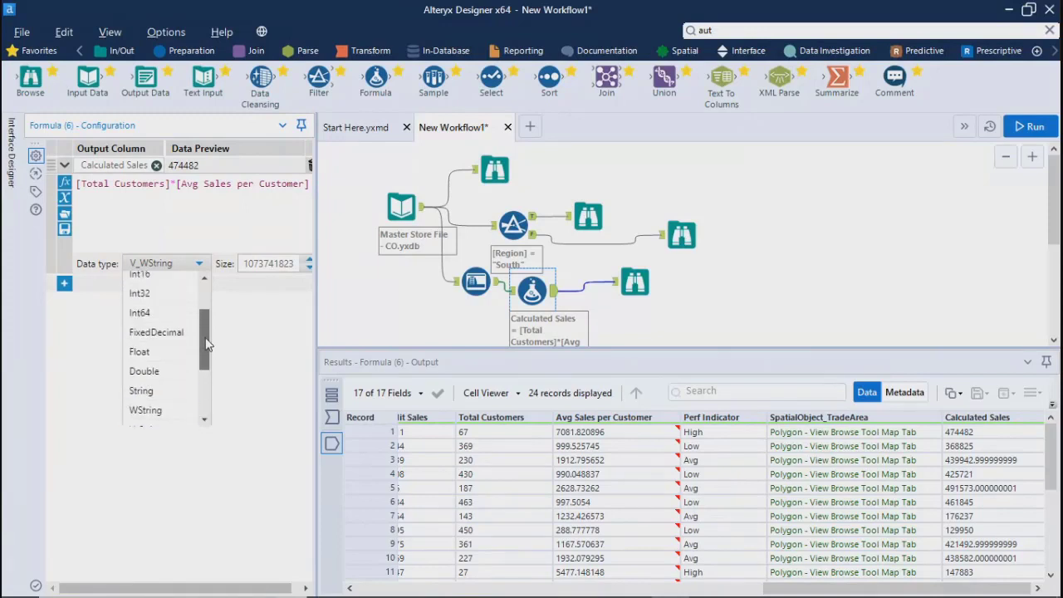
click(140, 358)
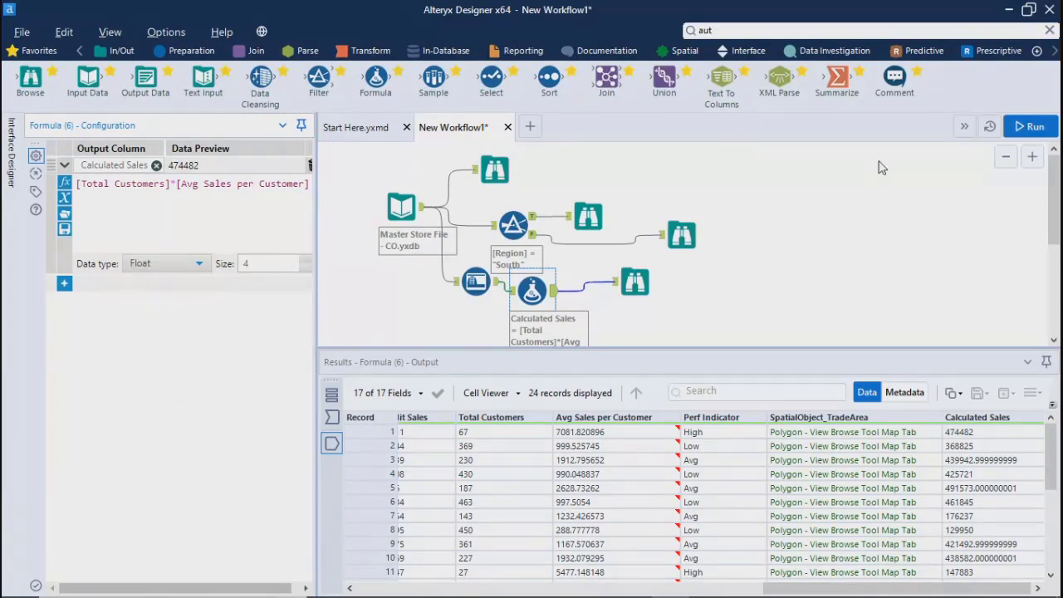
- Rerun the workflow, dismiss the completion message and check the Calculated Sales values in the Formula tool's output
click(1028, 128)
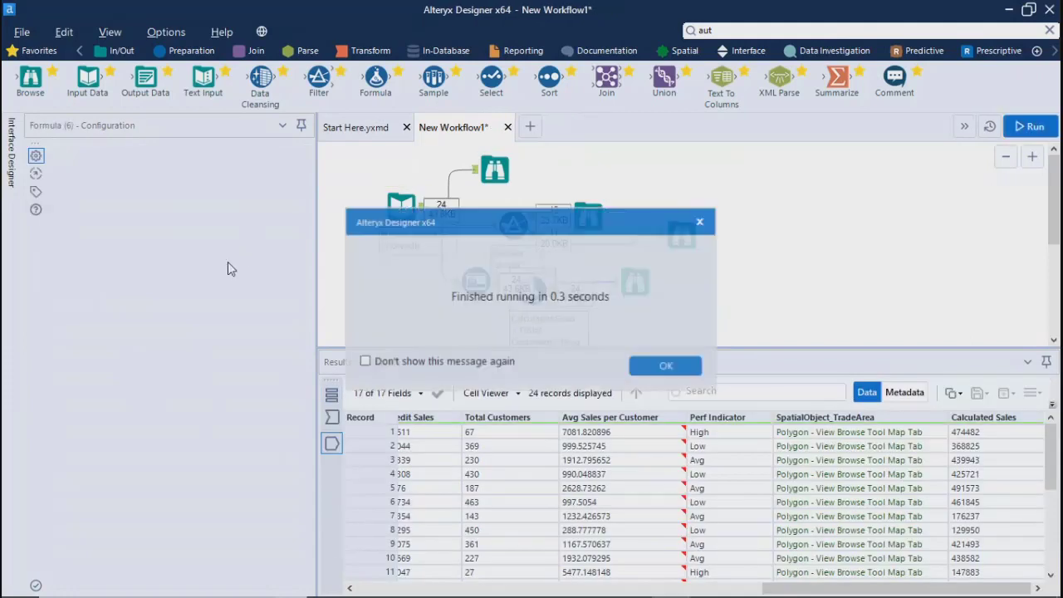
click(667, 368)
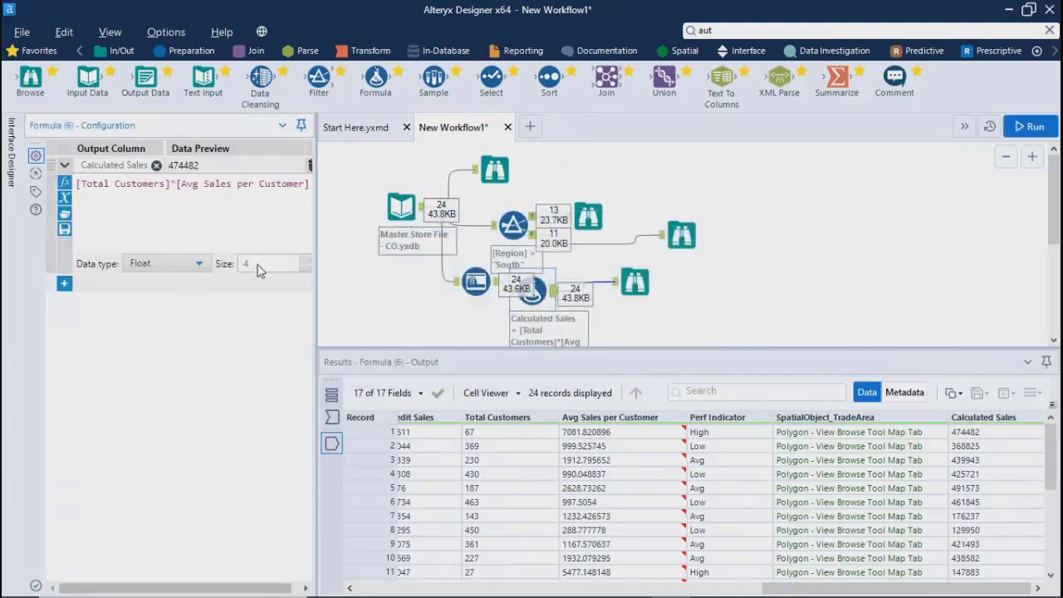
click(531, 291)
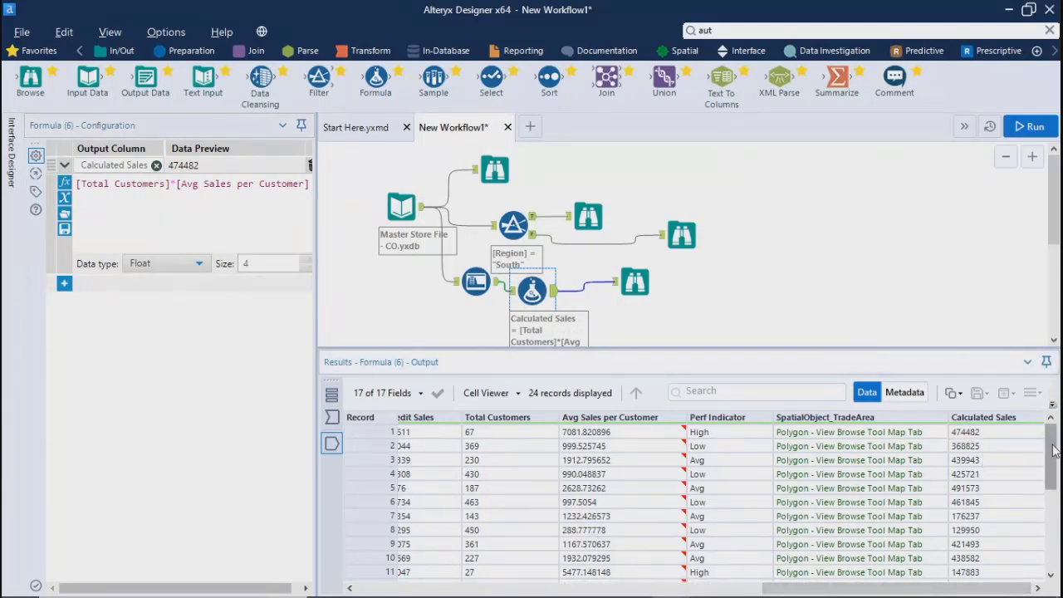
drag(1051, 461, 1051, 432)
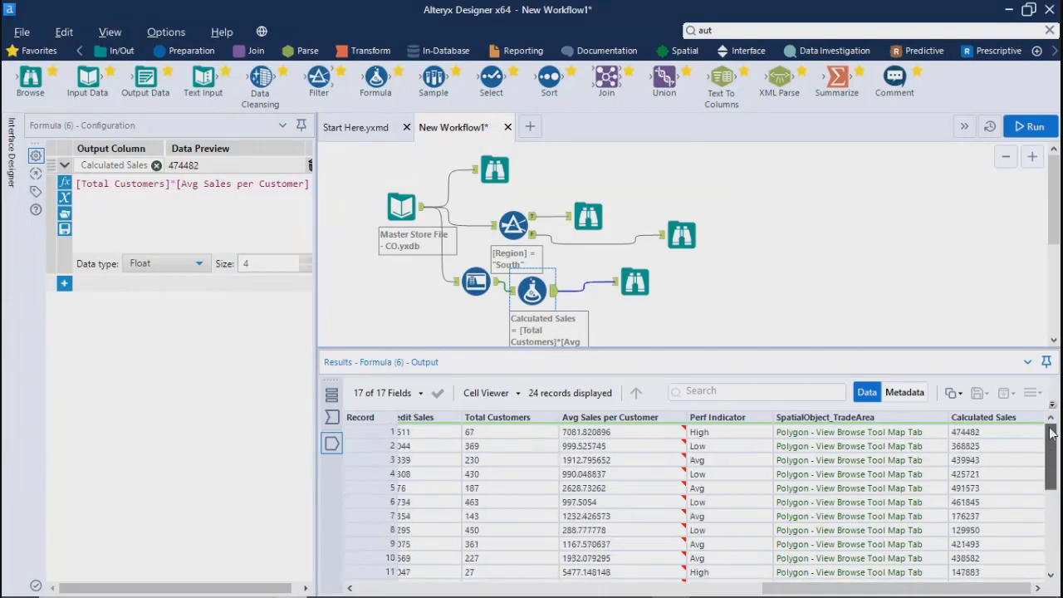
drag(963, 432, 962, 571)
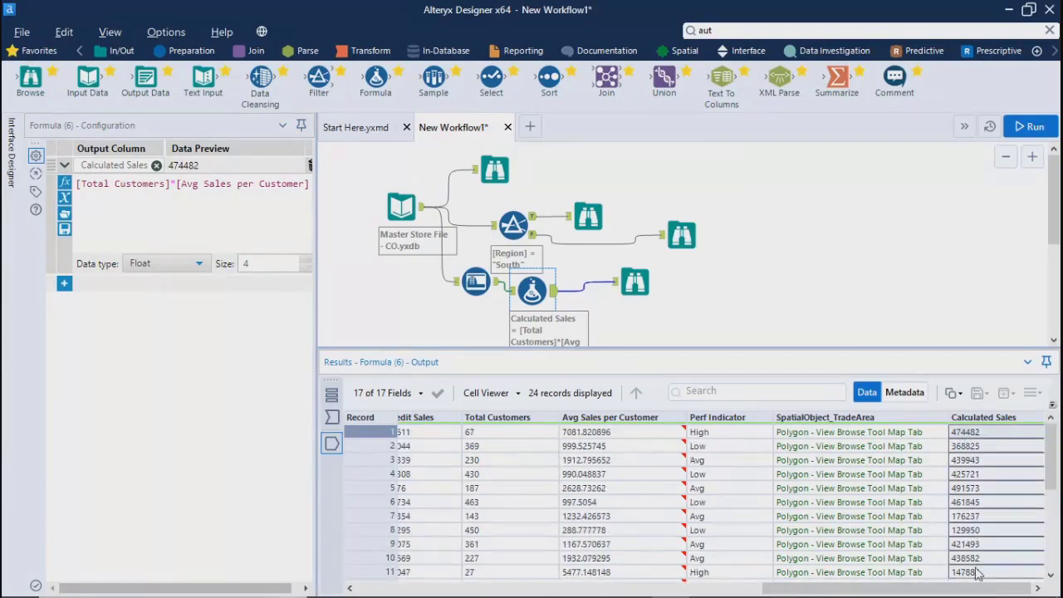
click(772, 284)
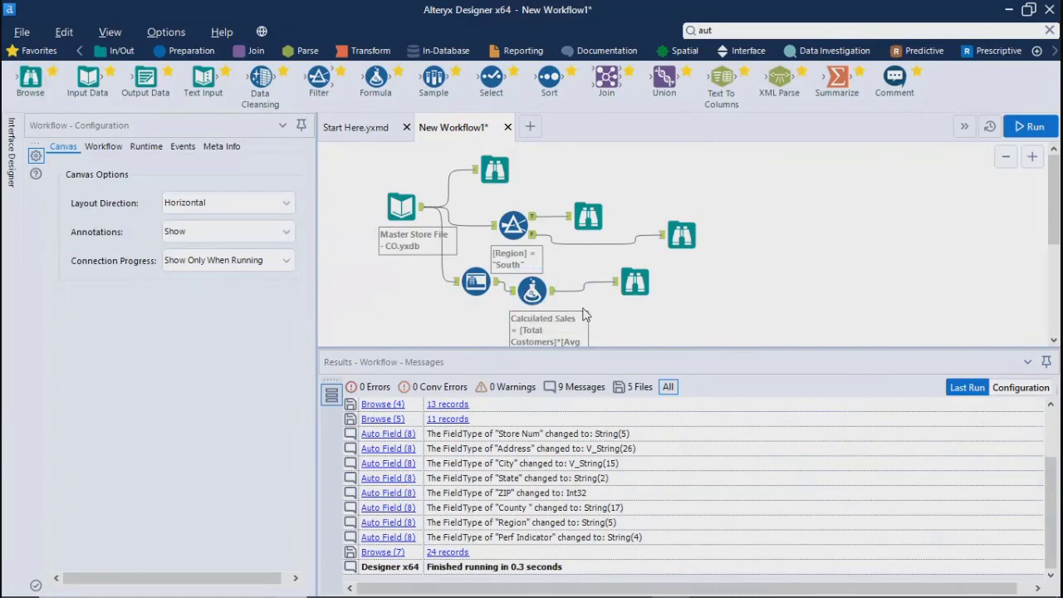
- Examine the Conditional, Conversion and DateTime functions available for the Calculated Sales expression
click(523, 300)
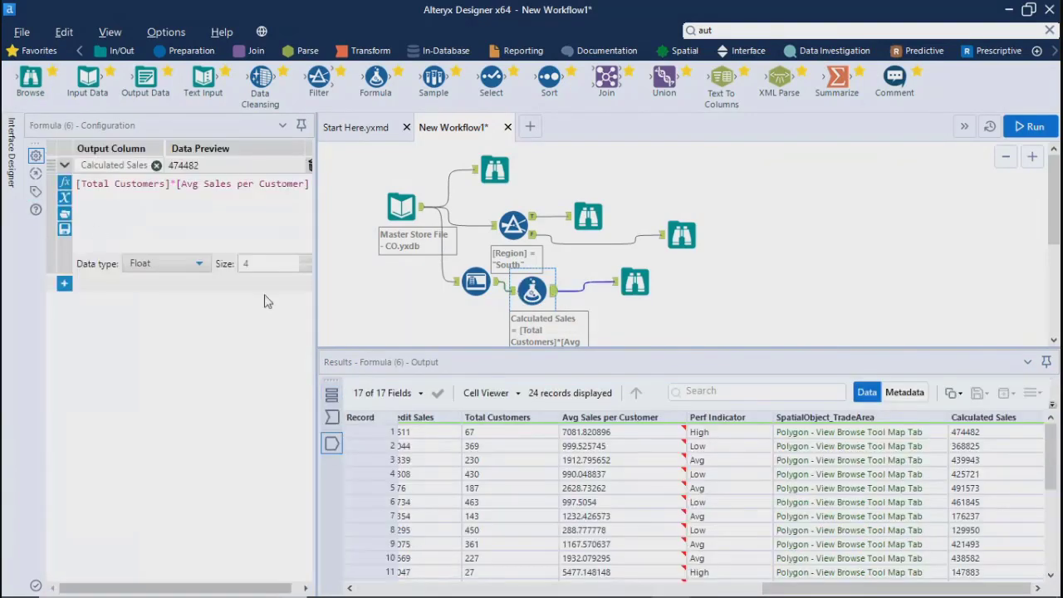
click(64, 182)
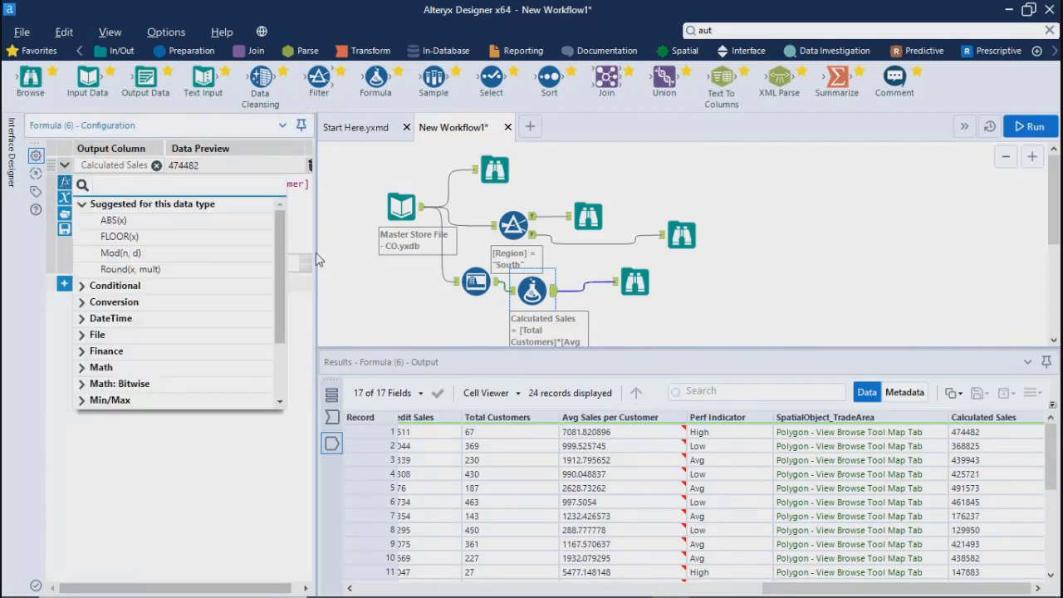
scroll(263, 247, down, 3)
scroll(125, 241, up, 3)
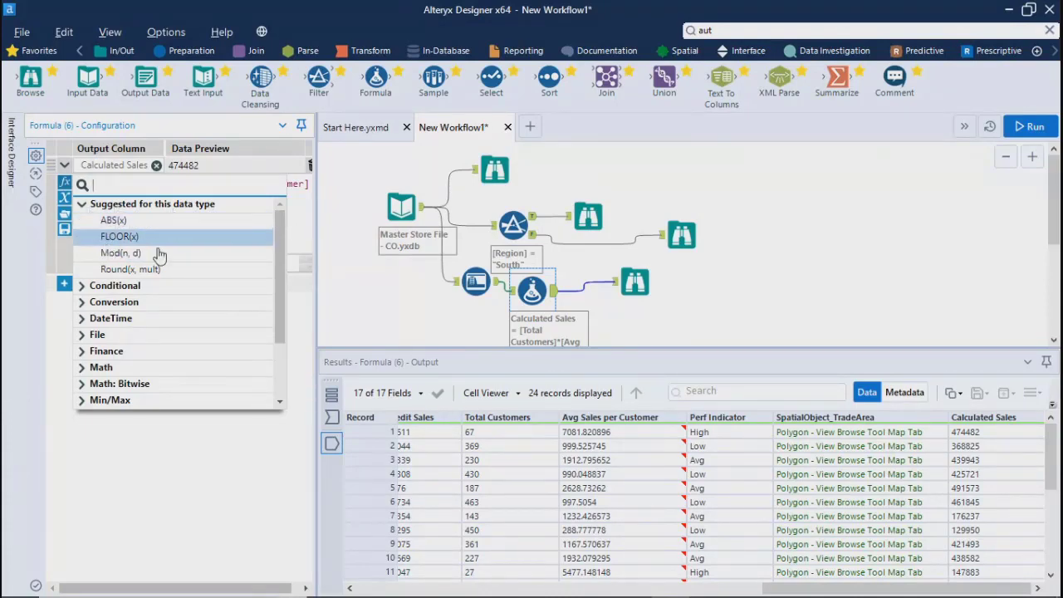
click(79, 286)
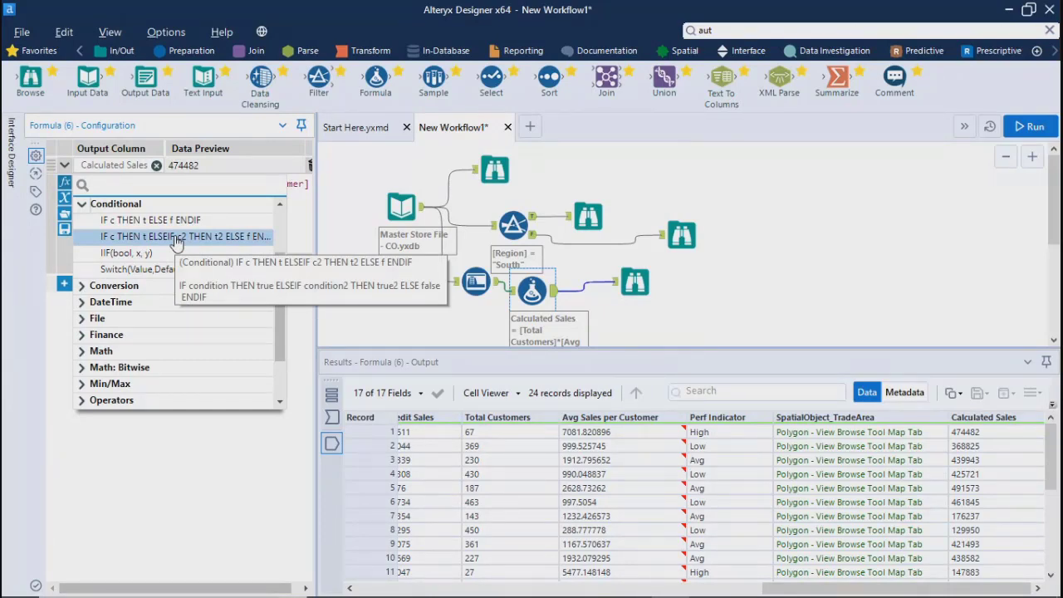
click(82, 286)
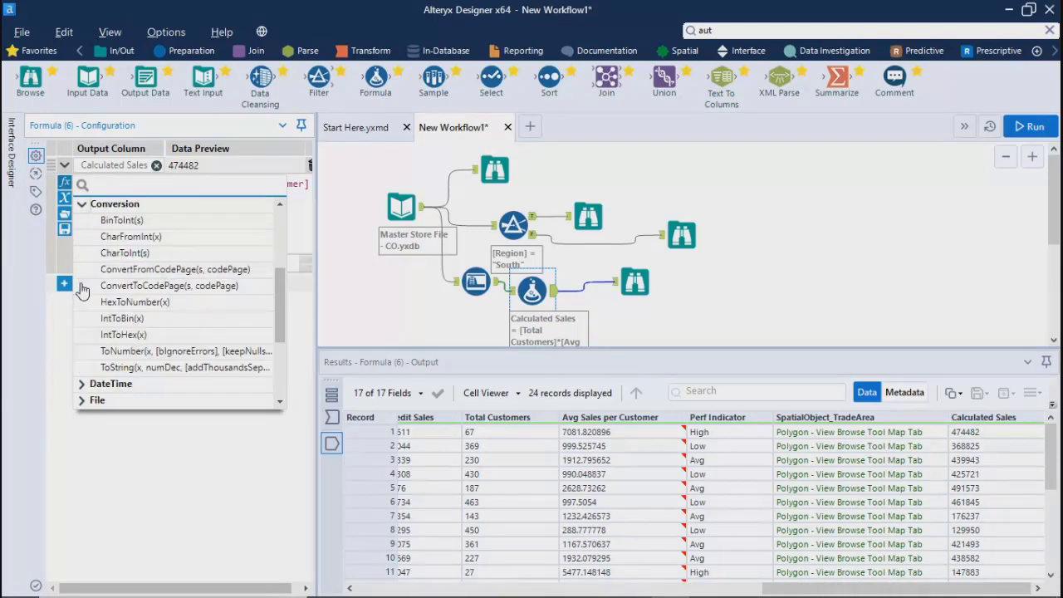
click(86, 210)
click(87, 285)
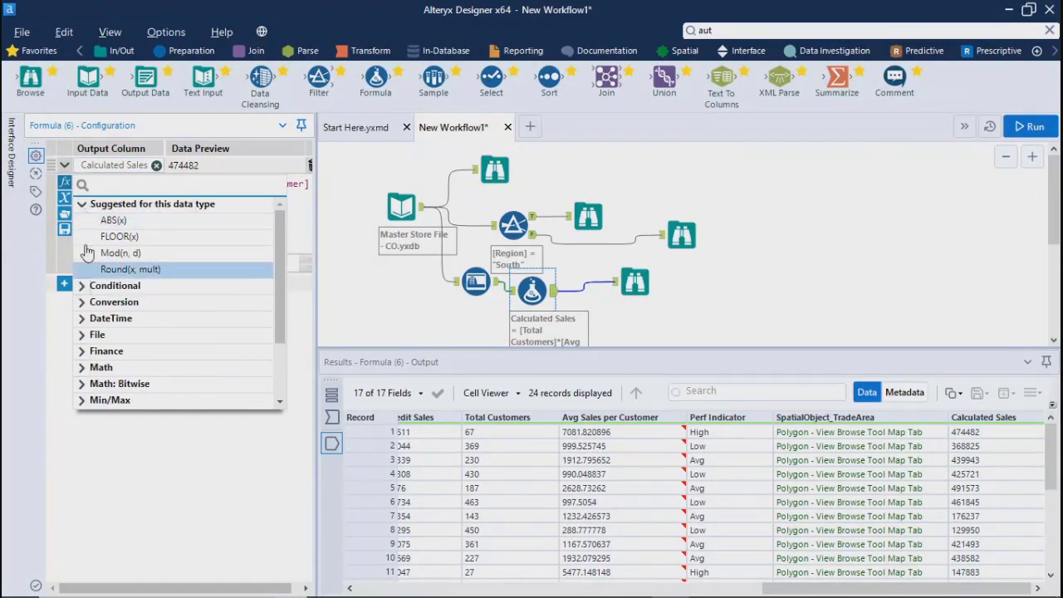
click(86, 206)
click(82, 254)
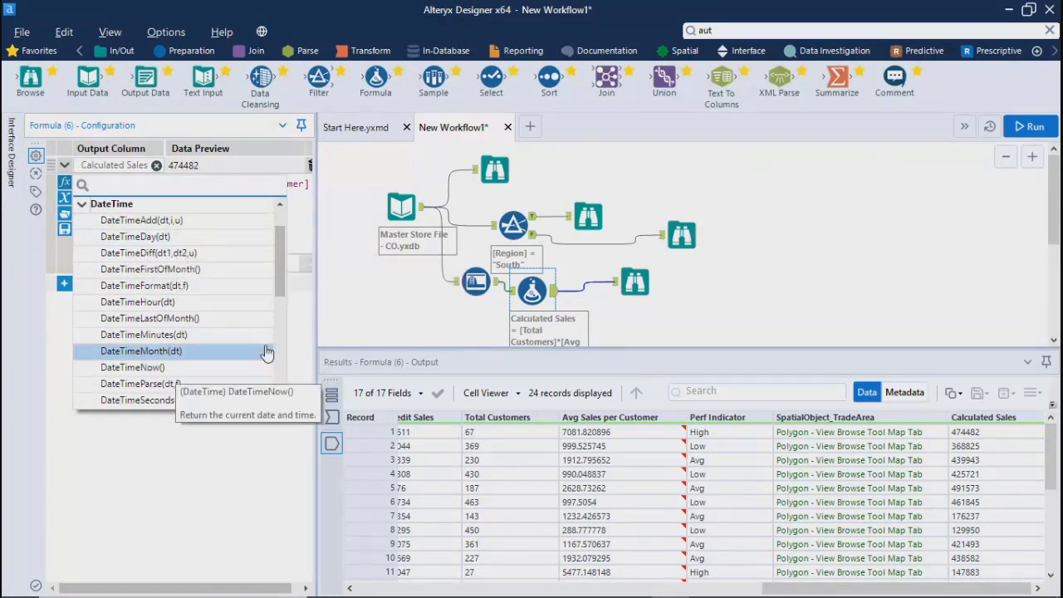
drag(279, 281, 282, 299)
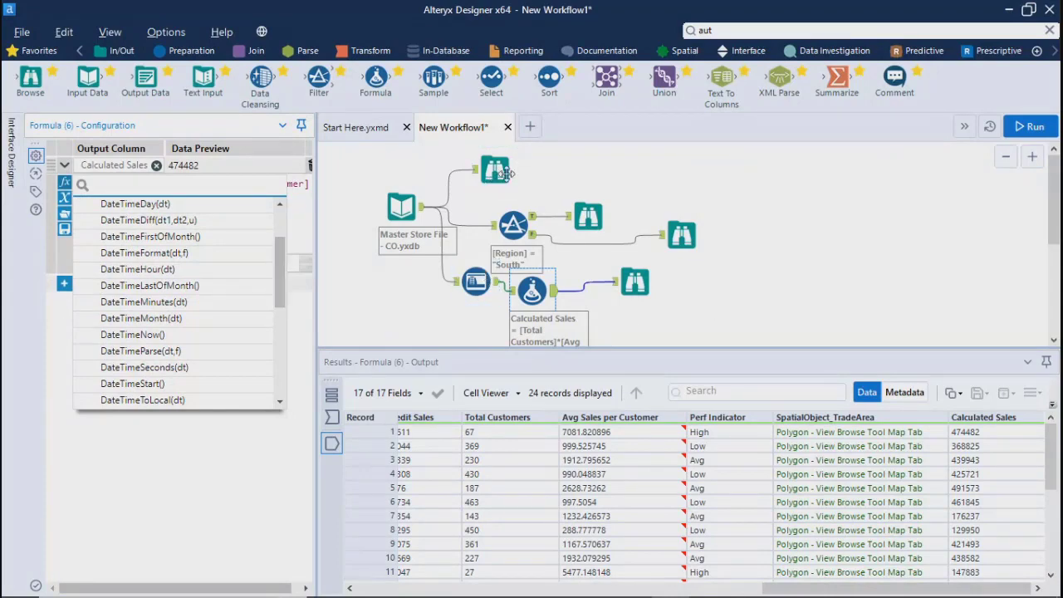
- Insert a second Formula tool between the Calculated Sales Formula and its Browse, and add an output column named Time
drag(384, 83, 591, 290)
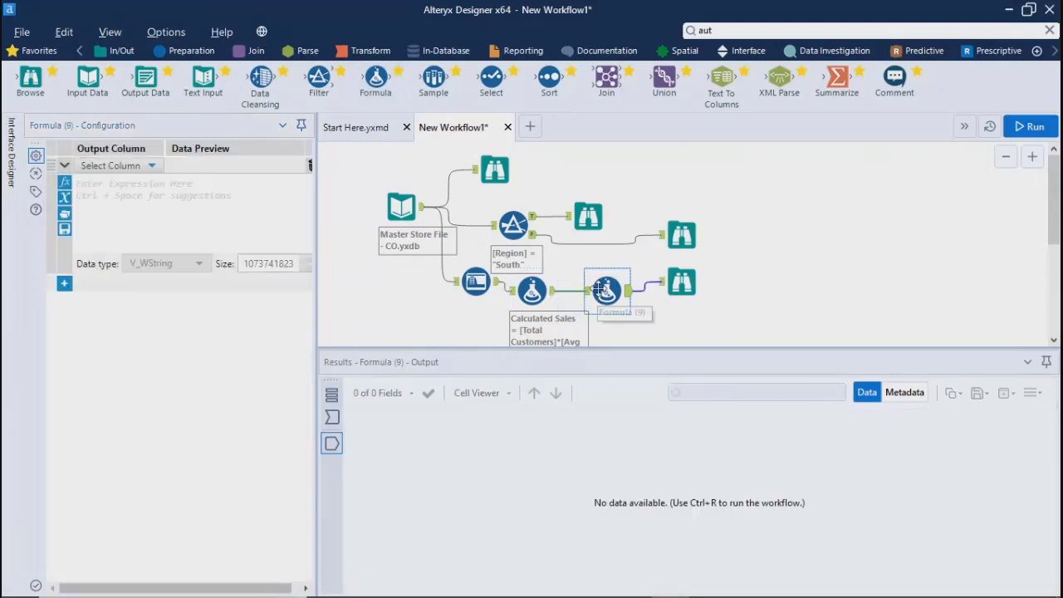
click(125, 164)
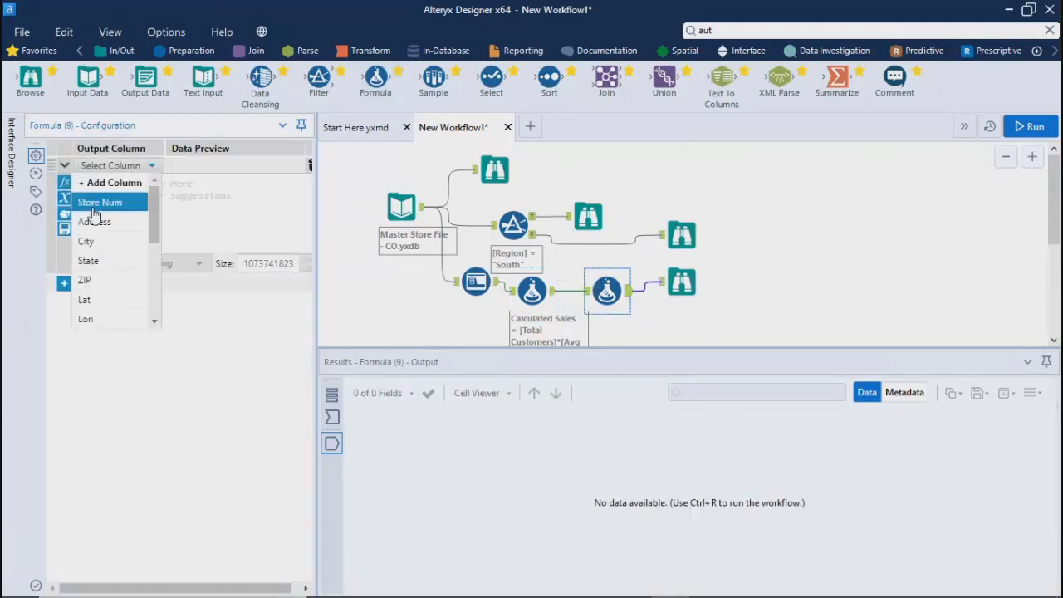
click(96, 181)
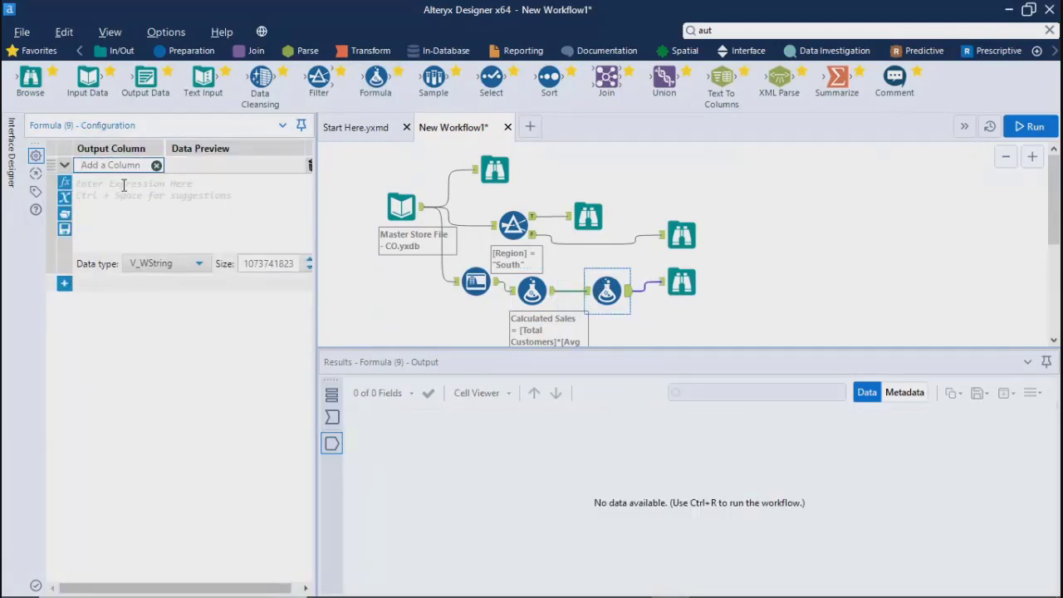
text(Time)
- Set the Time column's expression to the DateTimeNow() function from the DateTime category
click(65, 183)
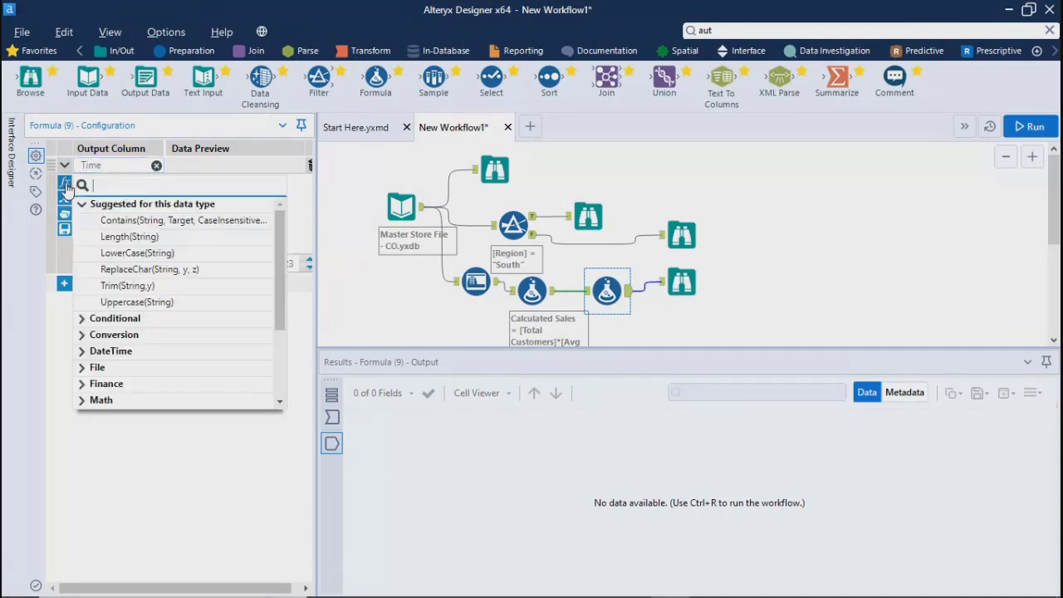
click(82, 356)
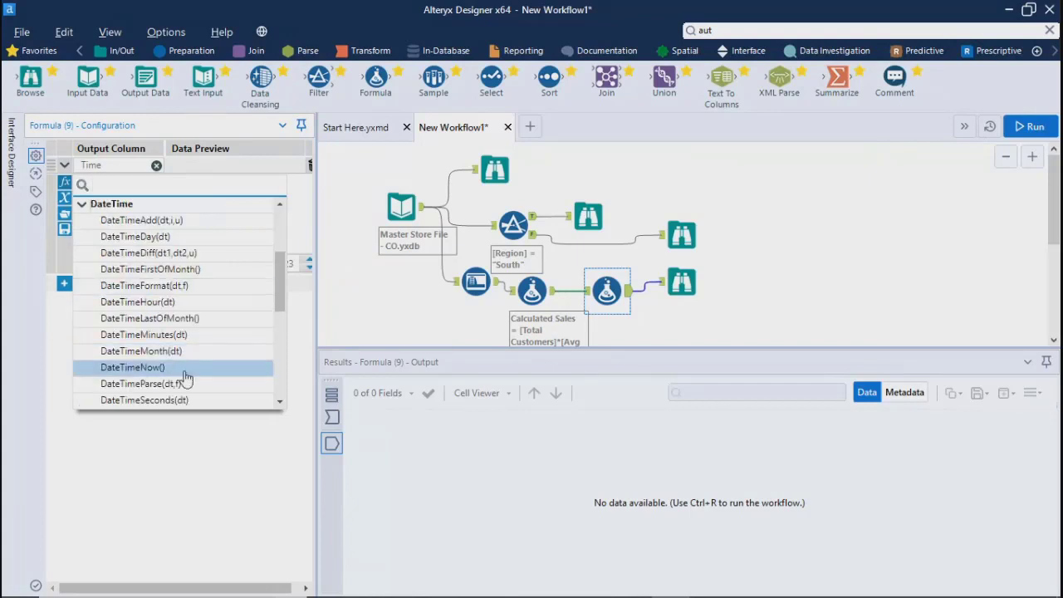
scroll(283, 299, down, 1)
scroll(283, 299, down, 2)
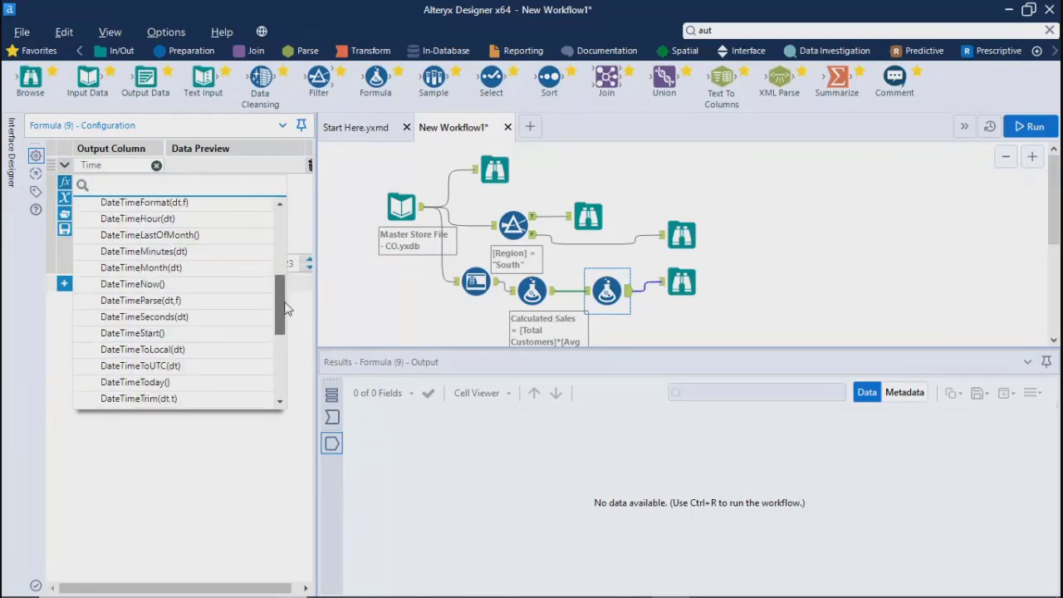
click(128, 286)
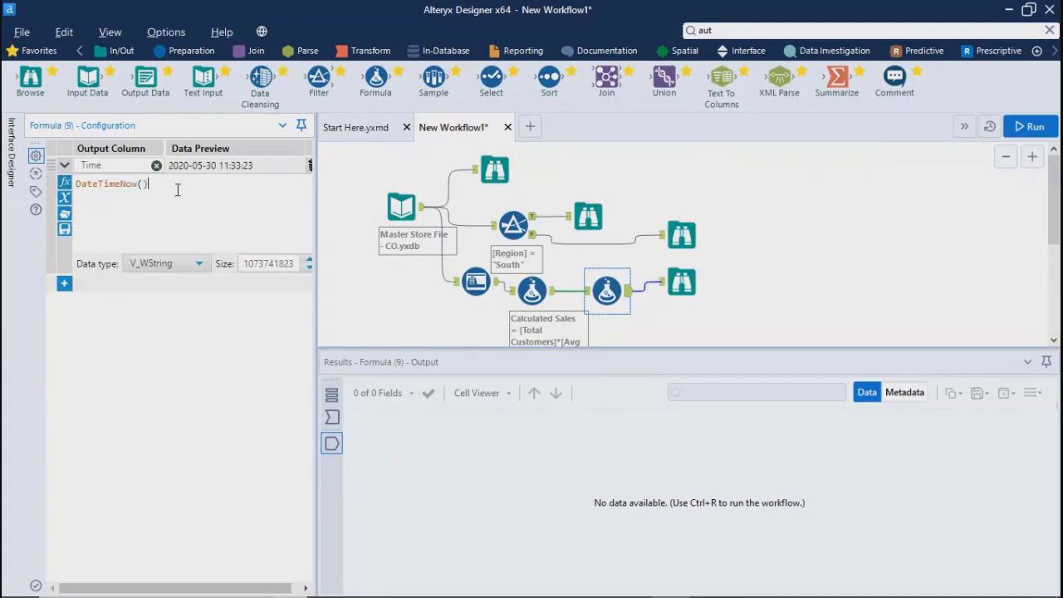
- Rerun the workflow, dismiss the completion message and check the Time column through the last record
click(1028, 130)
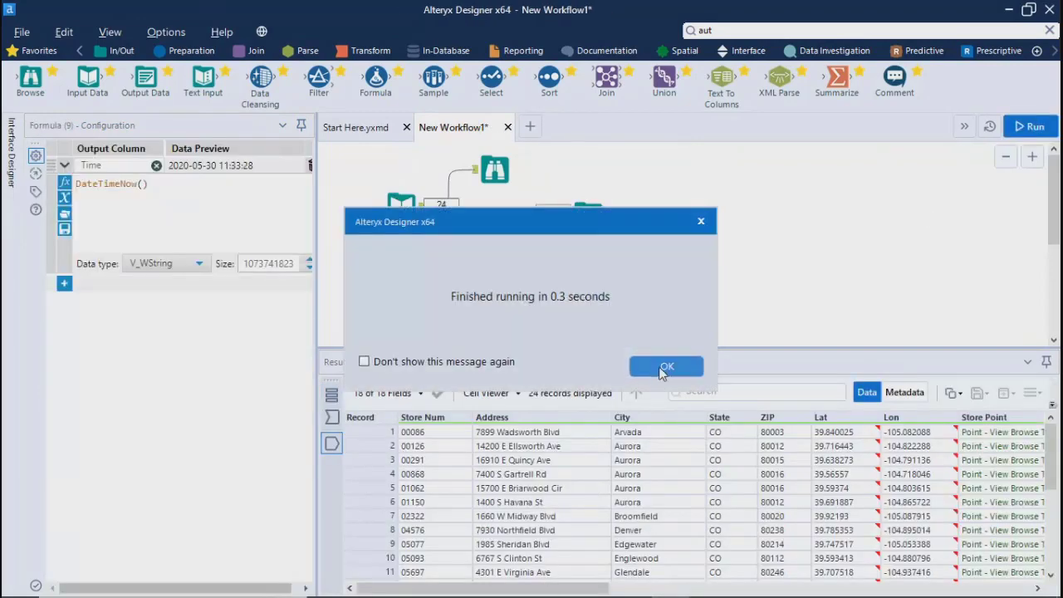
click(669, 365)
drag(521, 590, 943, 589)
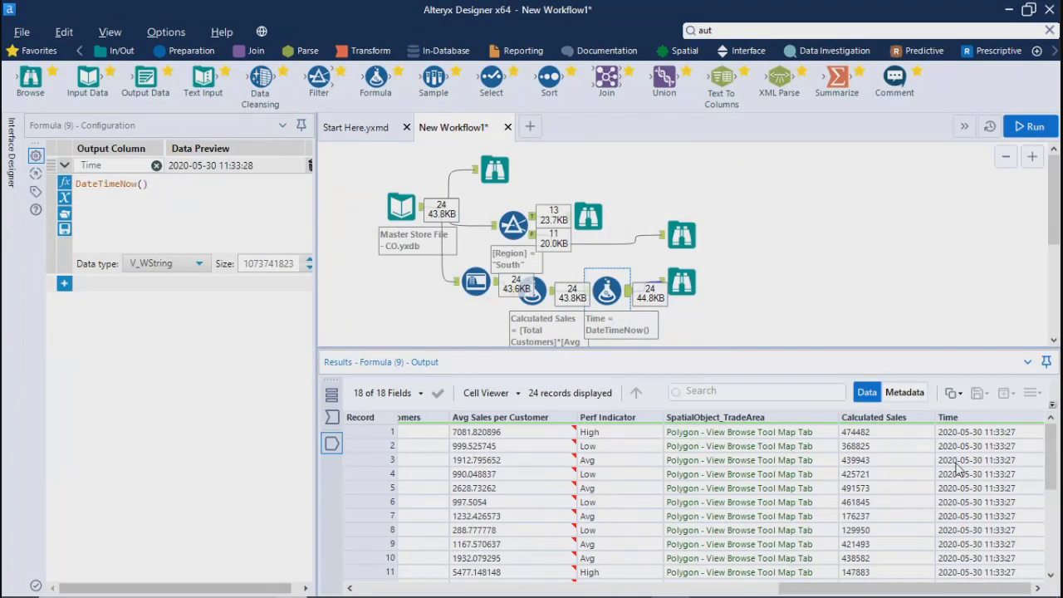
drag(968, 473, 968, 547)
drag(1050, 469, 1050, 544)
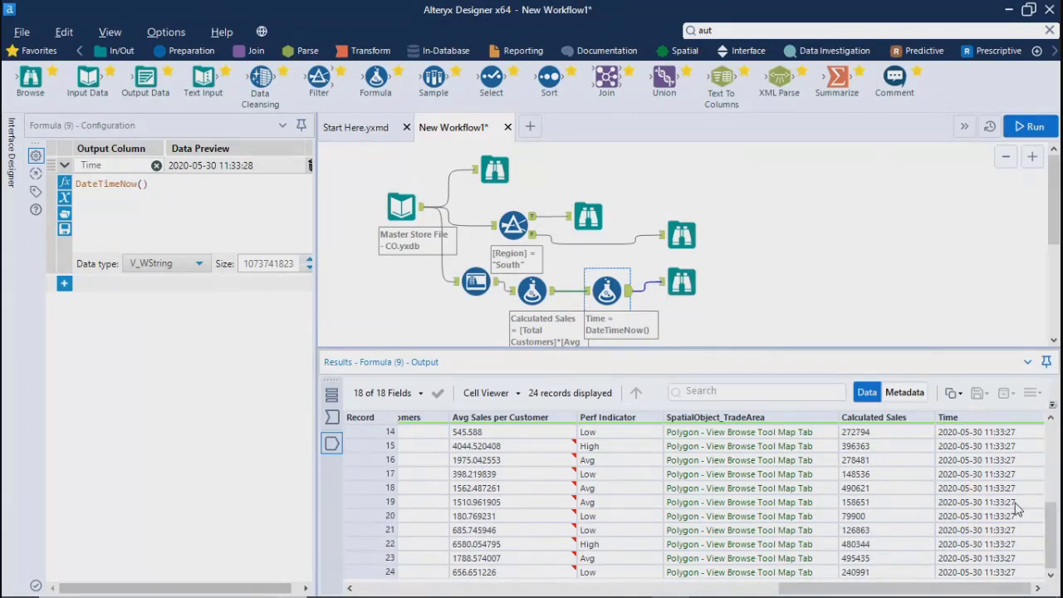
click(770, 283)
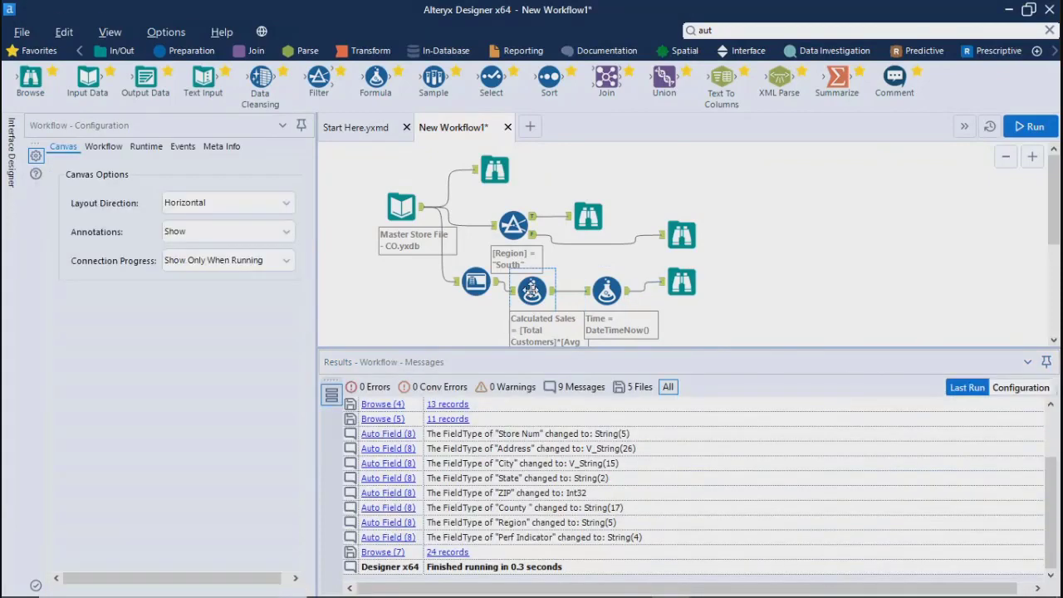
- Review the configurations of both Formula tools and display the recent expressions for Calculated Sales
click(593, 304)
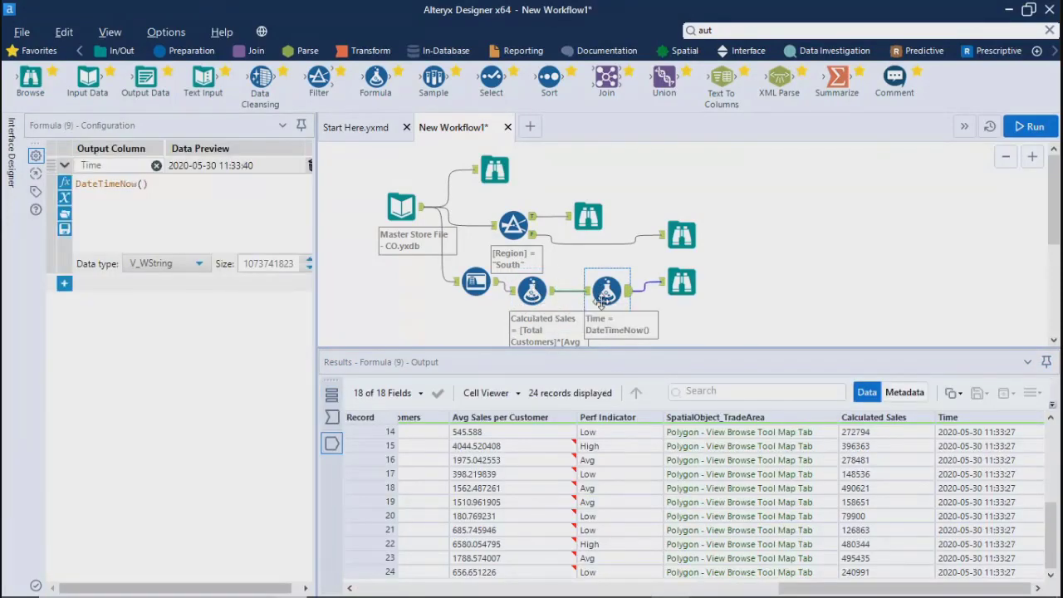
click(532, 293)
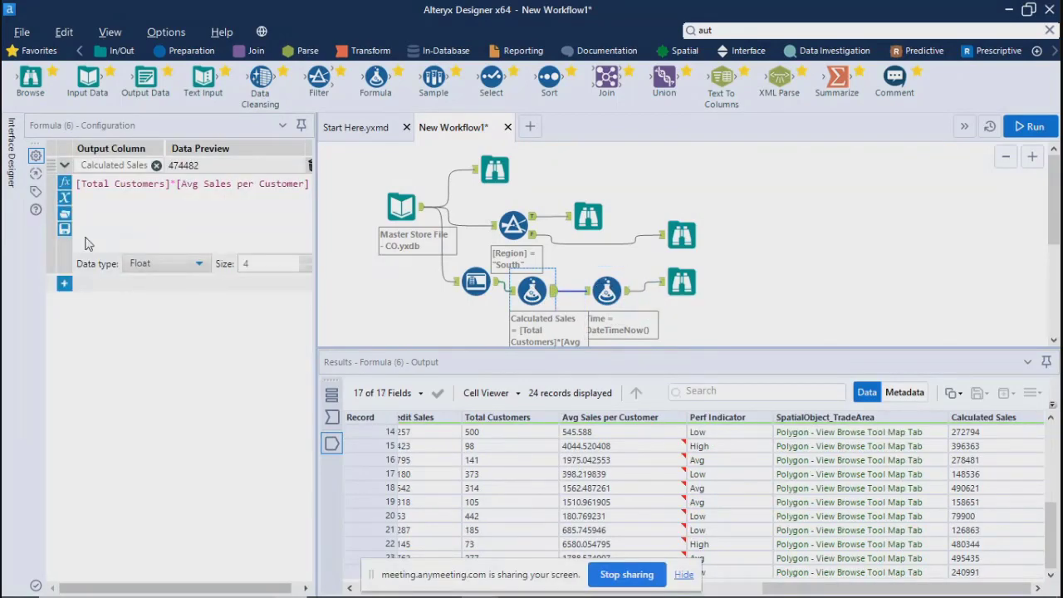
click(64, 213)
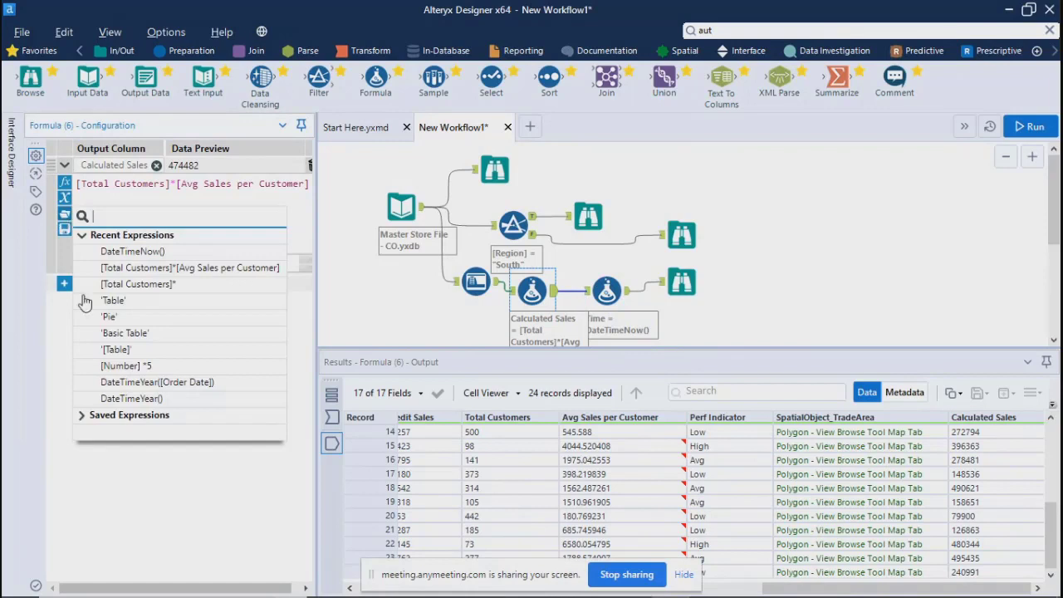
- Examine the saved expressions, existing columns and function categories, including File, available to the Calculated Sales formula
click(83, 416)
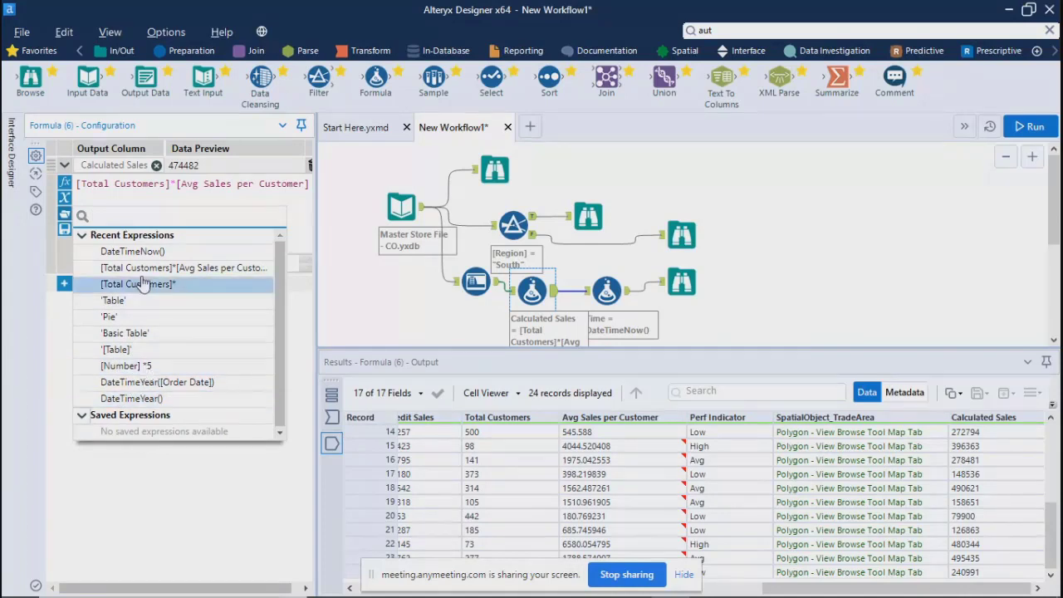
click(66, 198)
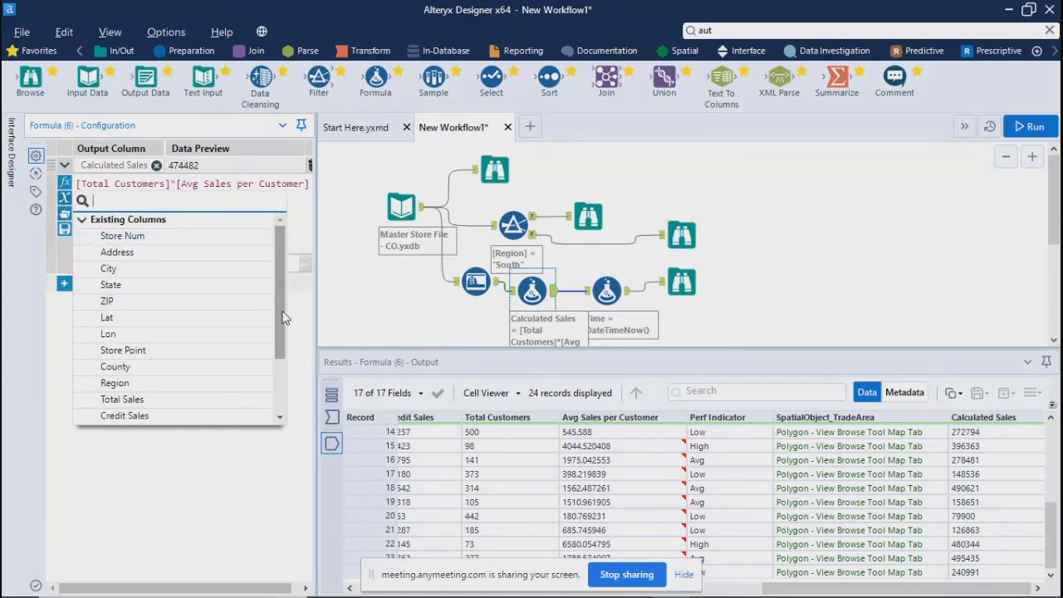
click(65, 200)
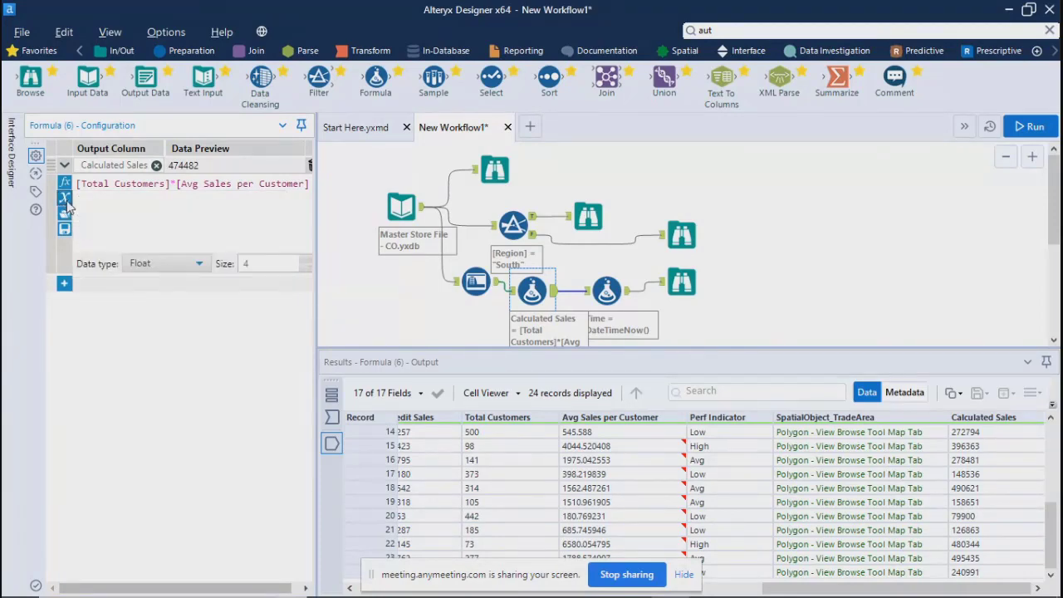
click(65, 181)
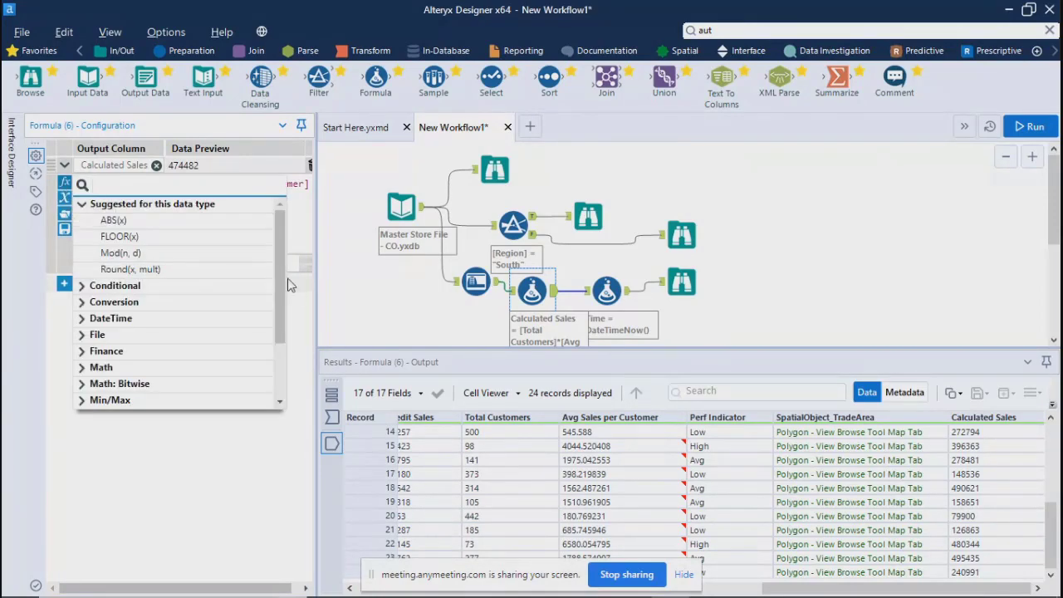
scroll(278, 280, down, 3)
scroll(278, 280, up, 2)
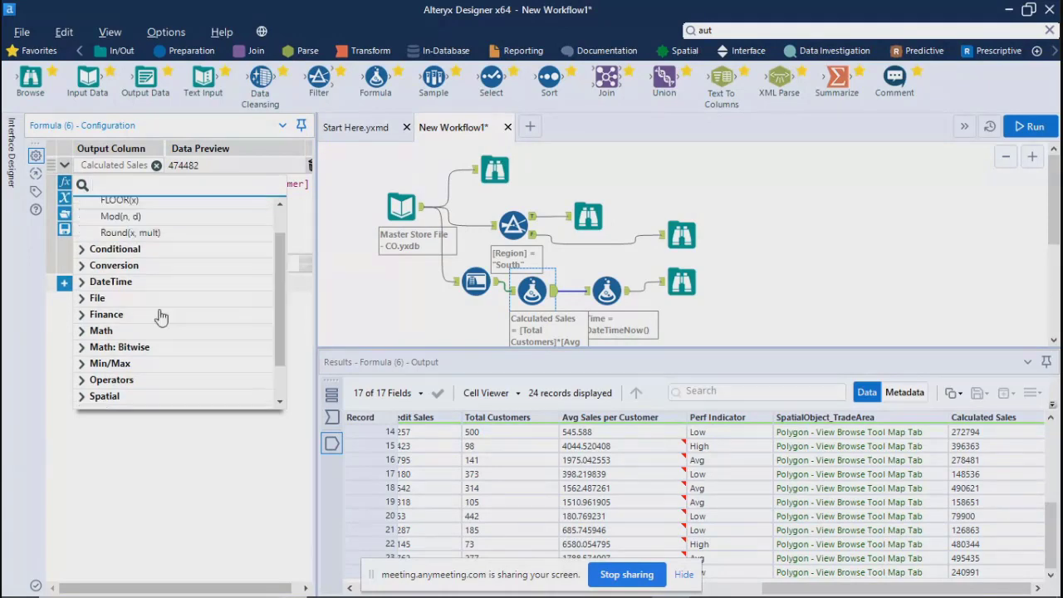
click(97, 297)
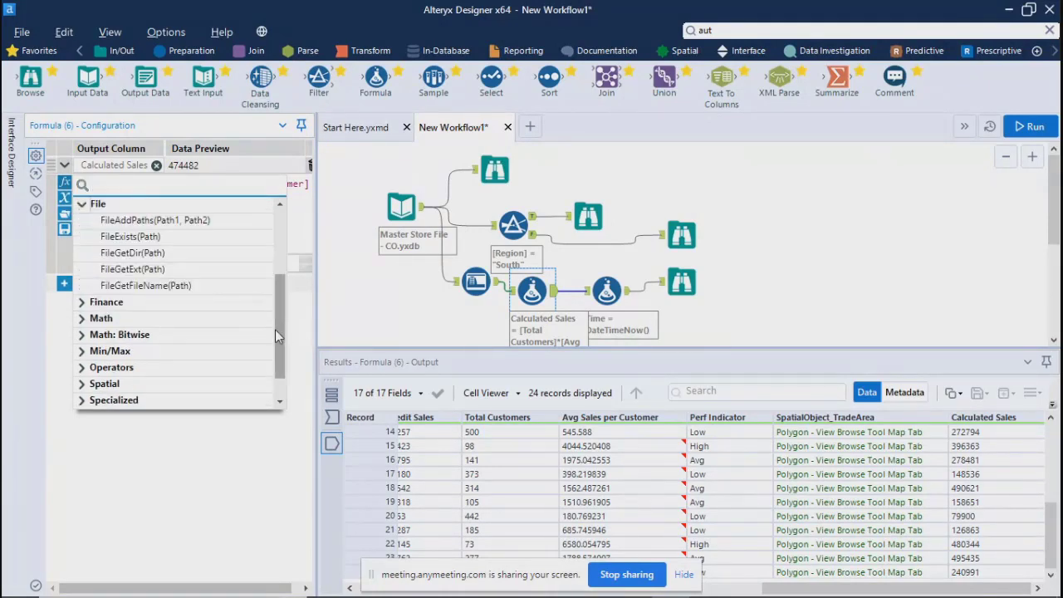
- Set the data type of the Time column in the second Formula tool to Date
click(608, 289)
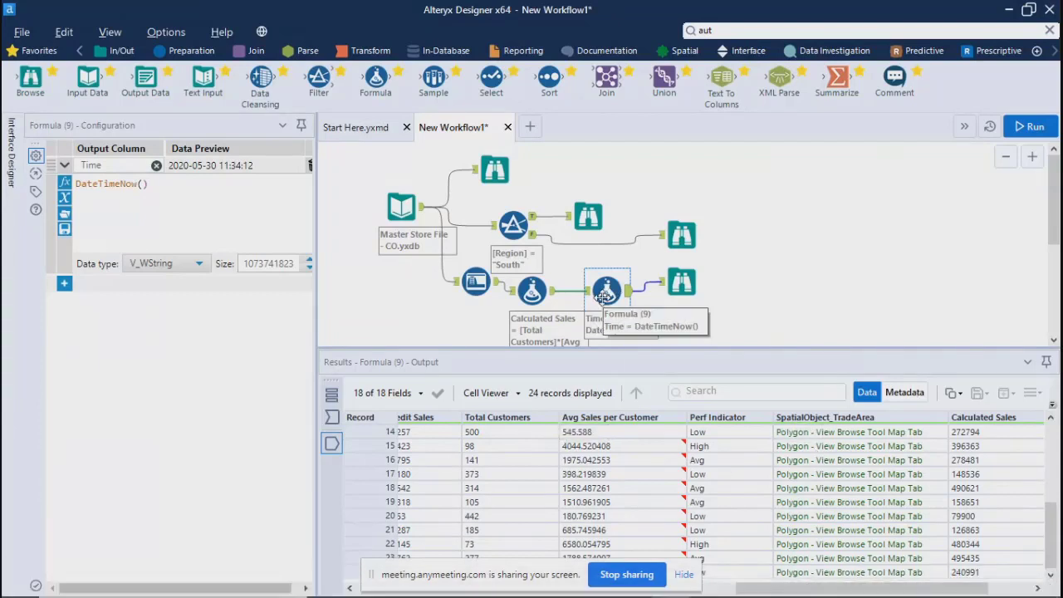
click(174, 247)
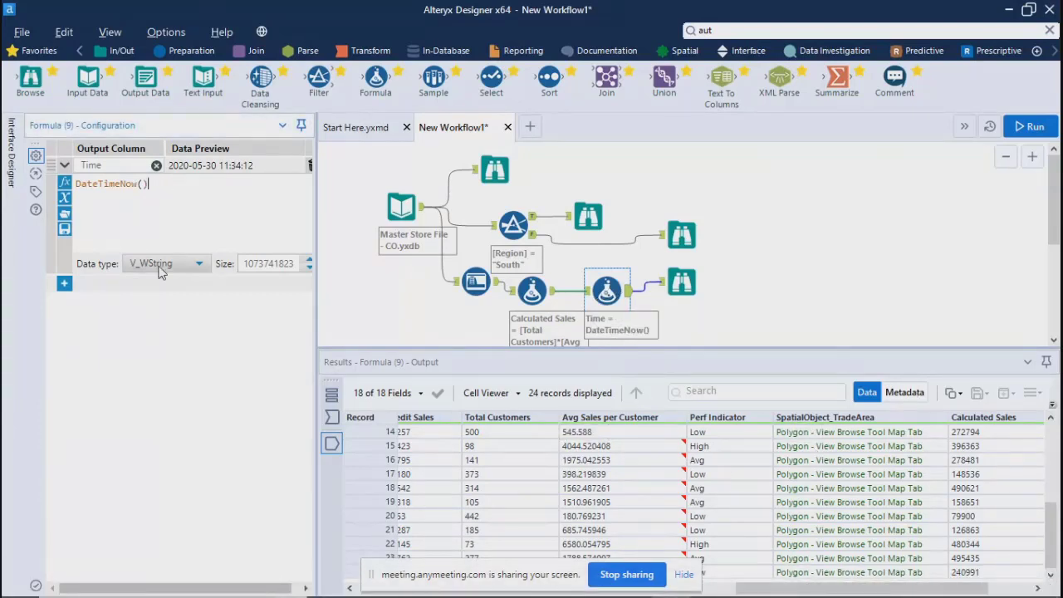
click(158, 264)
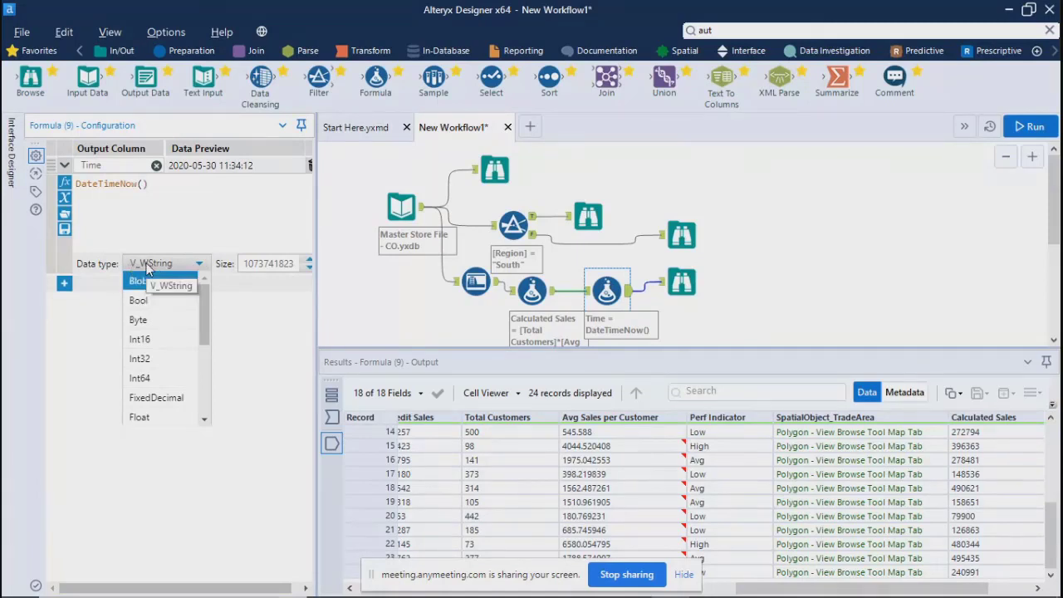
drag(199, 317, 200, 396)
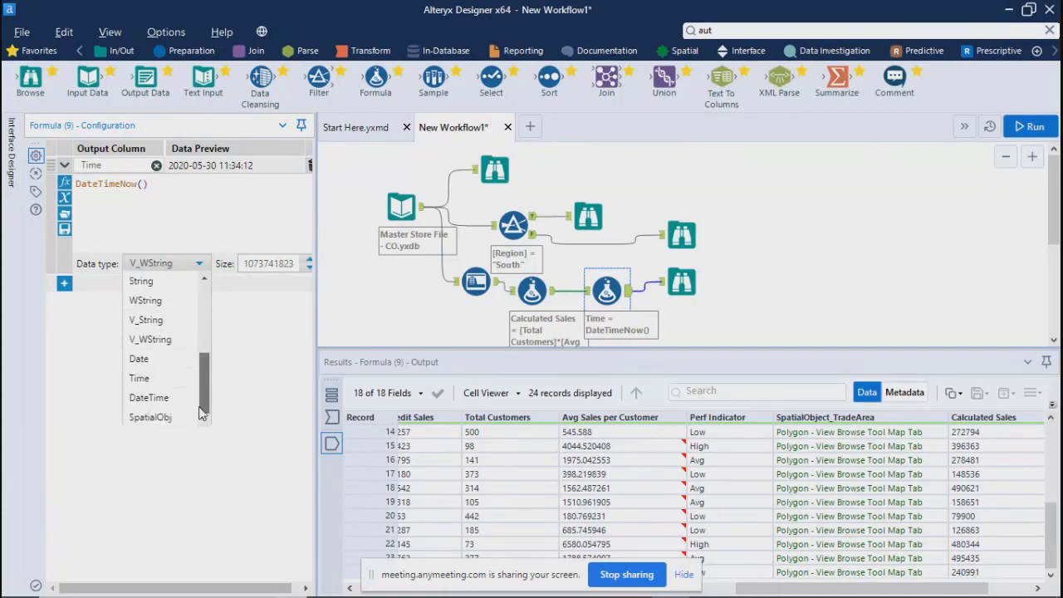
click(146, 359)
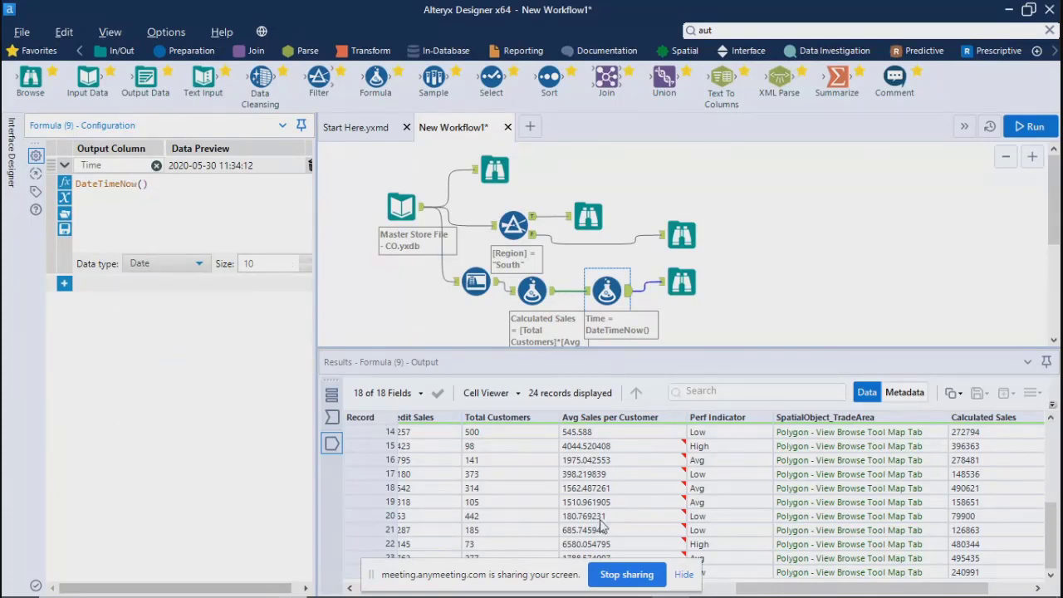
- Rerun the workflow, dismiss the completion message and check the Time column's date values in the final Browse
click(1030, 126)
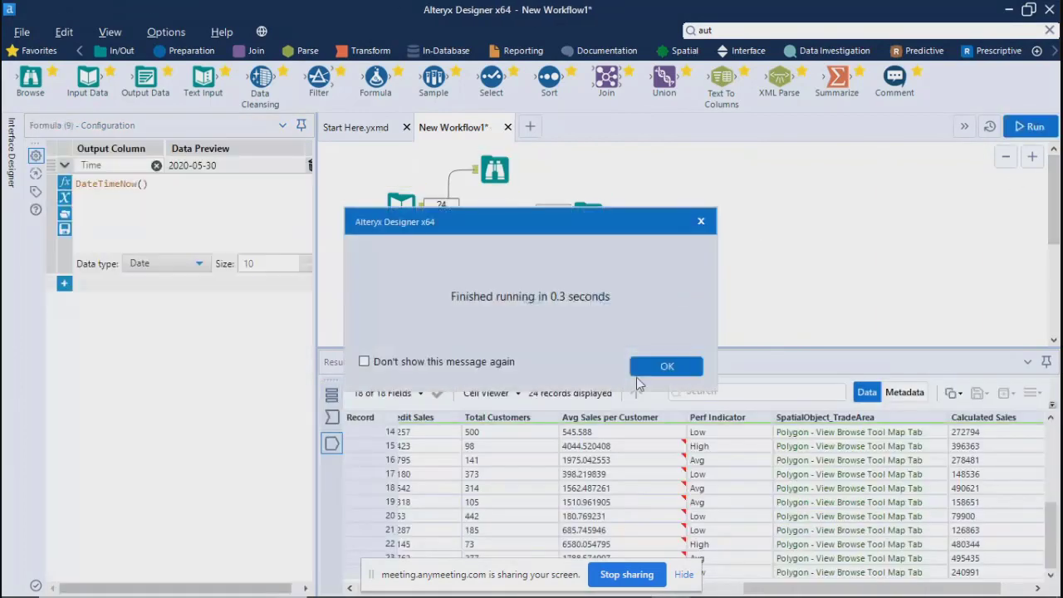
click(668, 365)
click(695, 283)
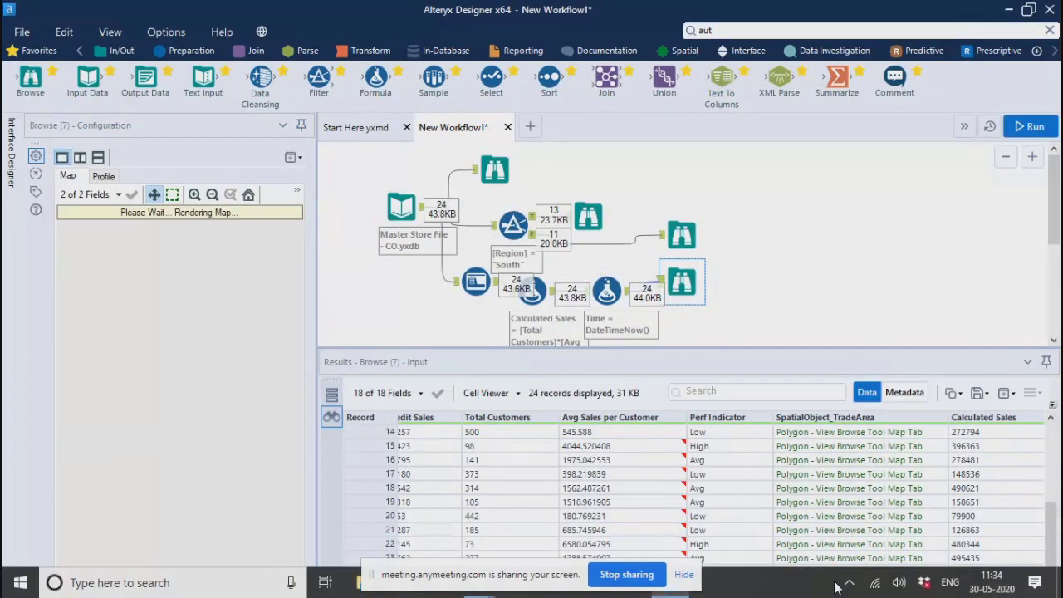
drag(821, 591, 853, 590)
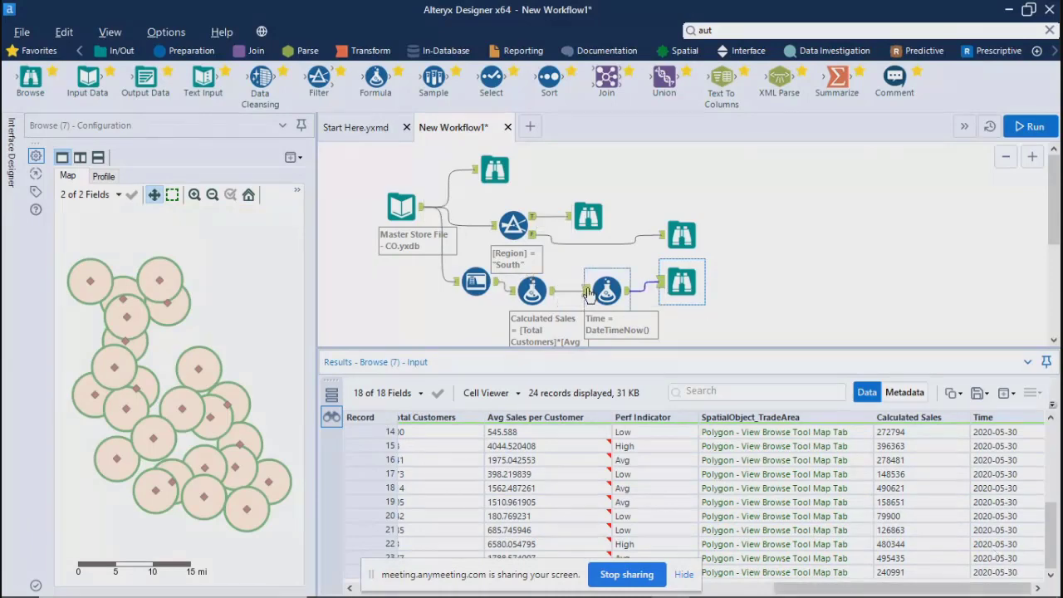
- Set the data type of the Time column in the second Formula tool to Time
click(621, 271)
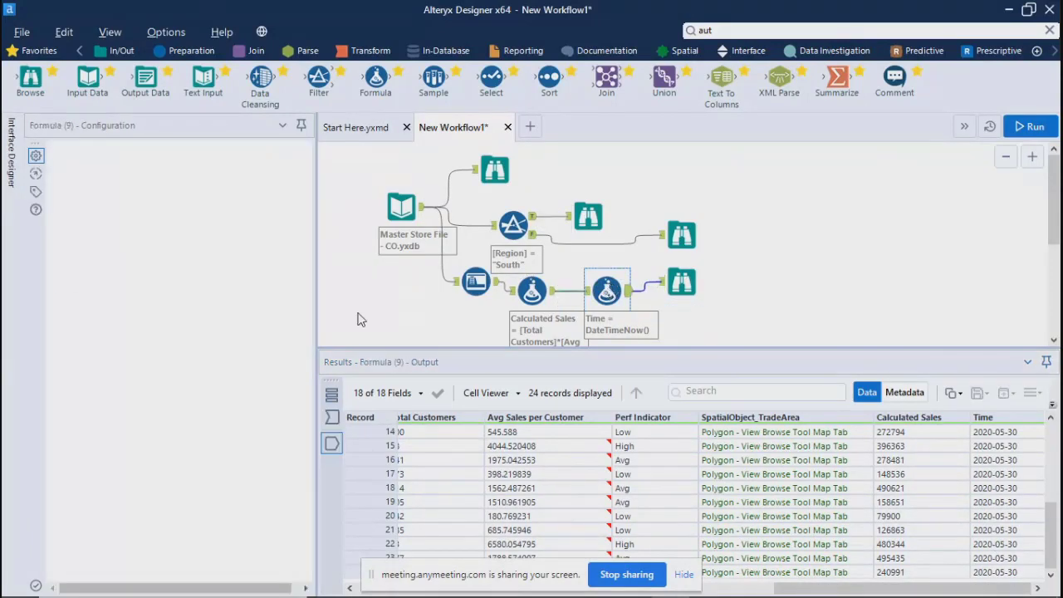
click(187, 264)
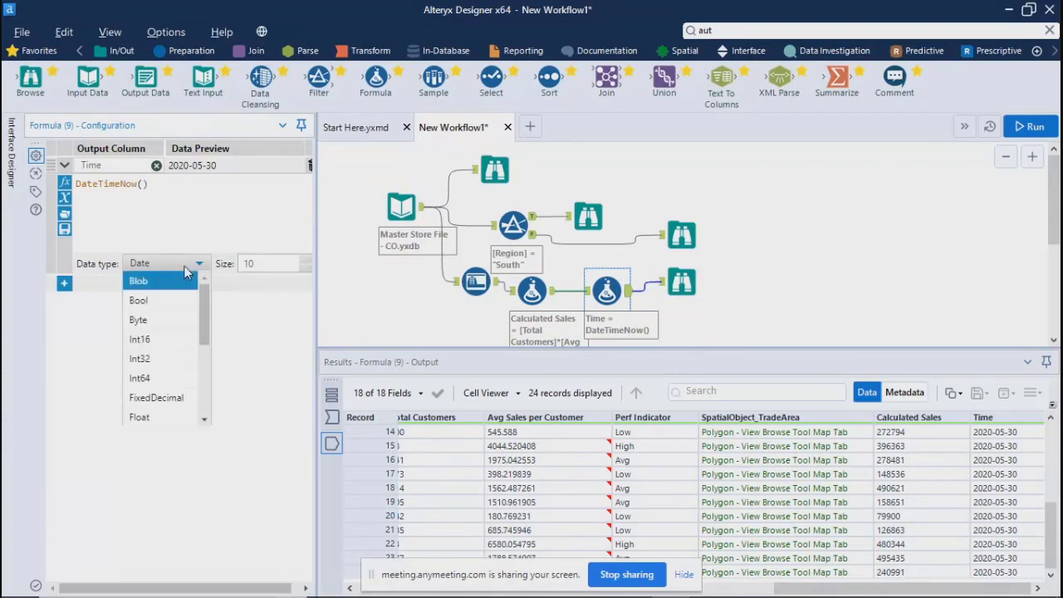
scroll(180, 386, down, 2)
scroll(180, 386, down, 1)
click(170, 376)
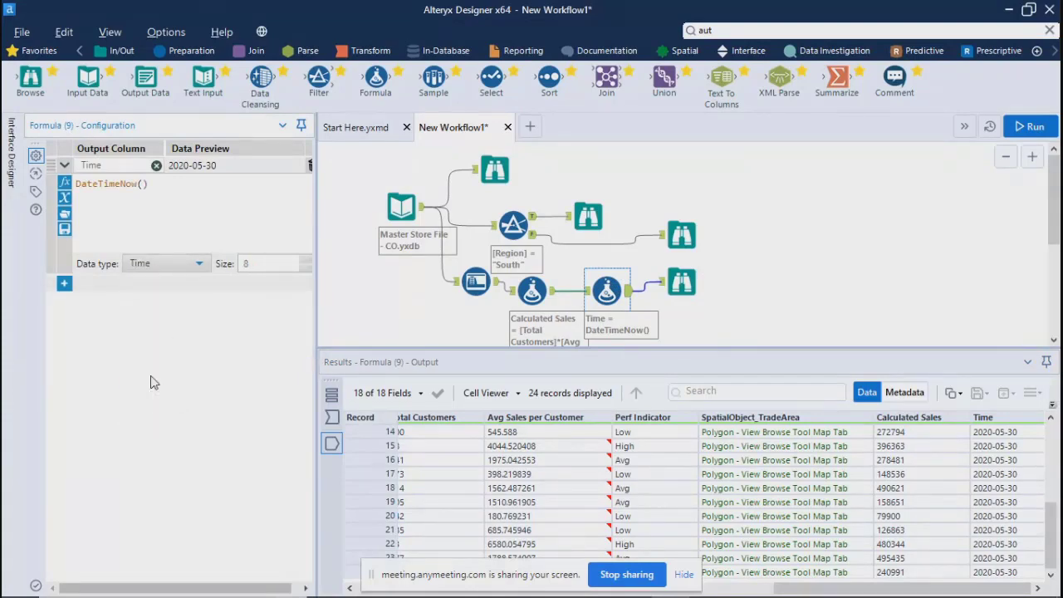
- Rerun the workflow, dismiss the completion message and check the Time column in the final Browse back to the first record
click(1038, 127)
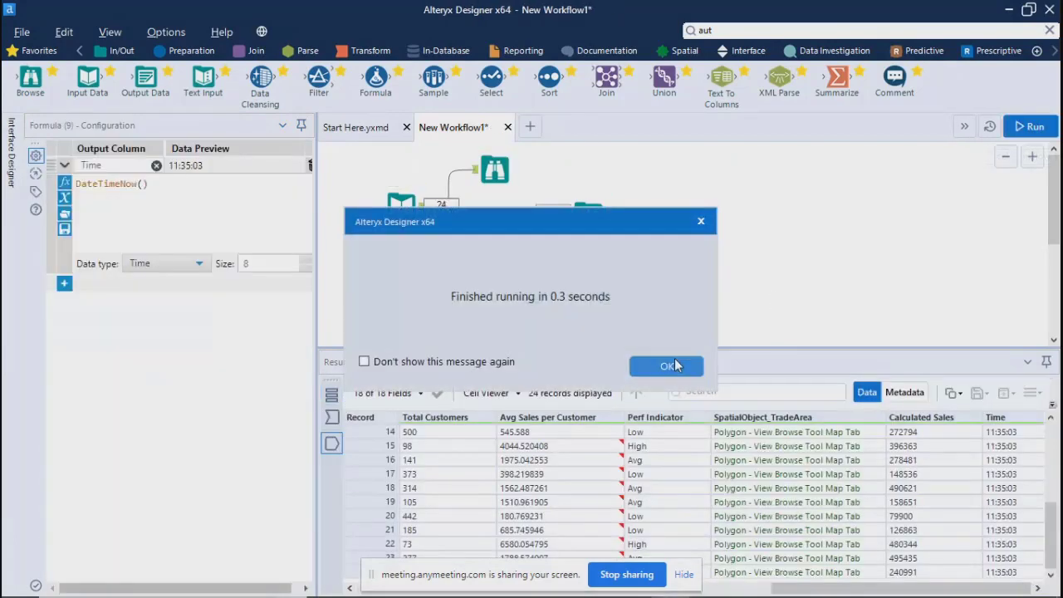
click(668, 365)
click(682, 280)
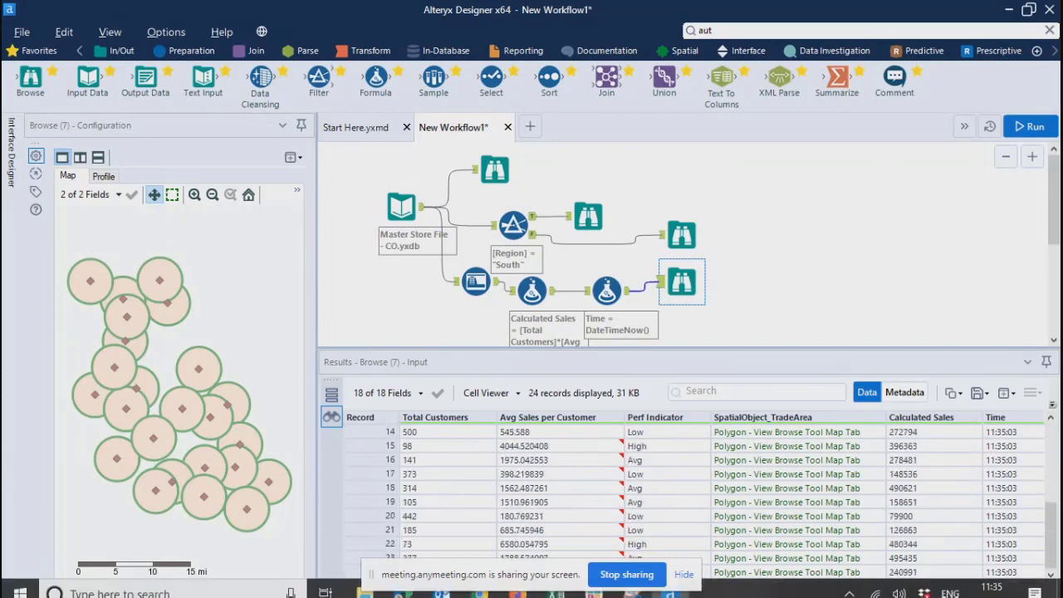
scroll(1021, 483, up, 5)
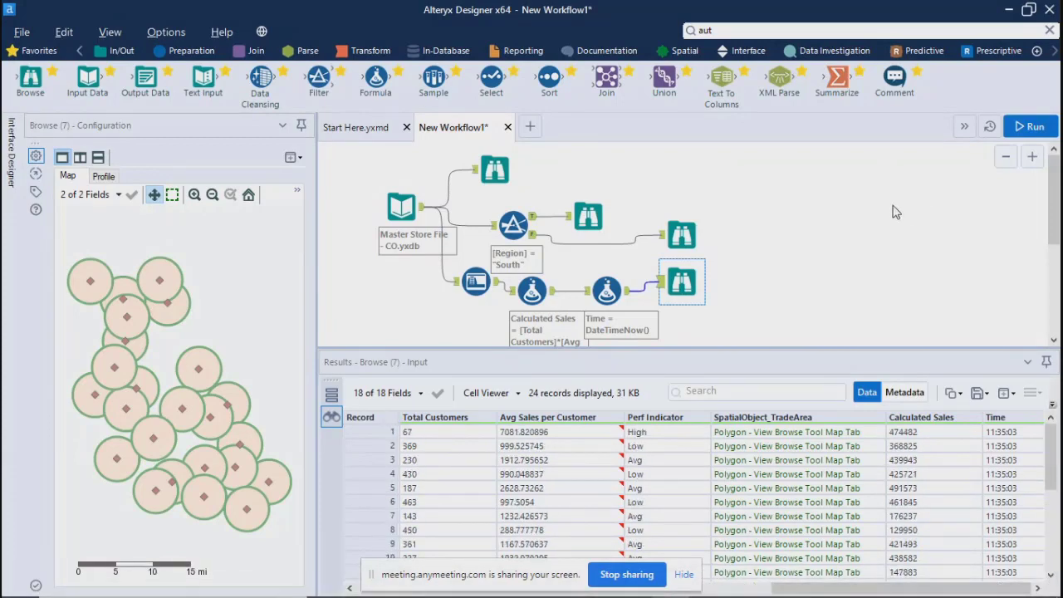
click(894, 212)
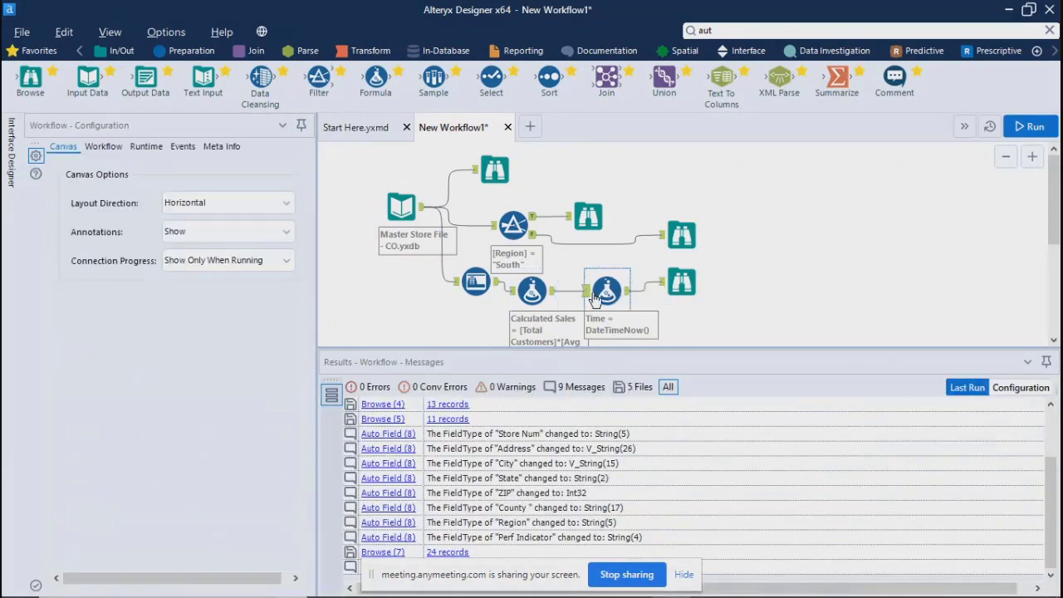
- Examine the Test, String and Math functions available to the Time formula, then collapse those categories
click(594, 297)
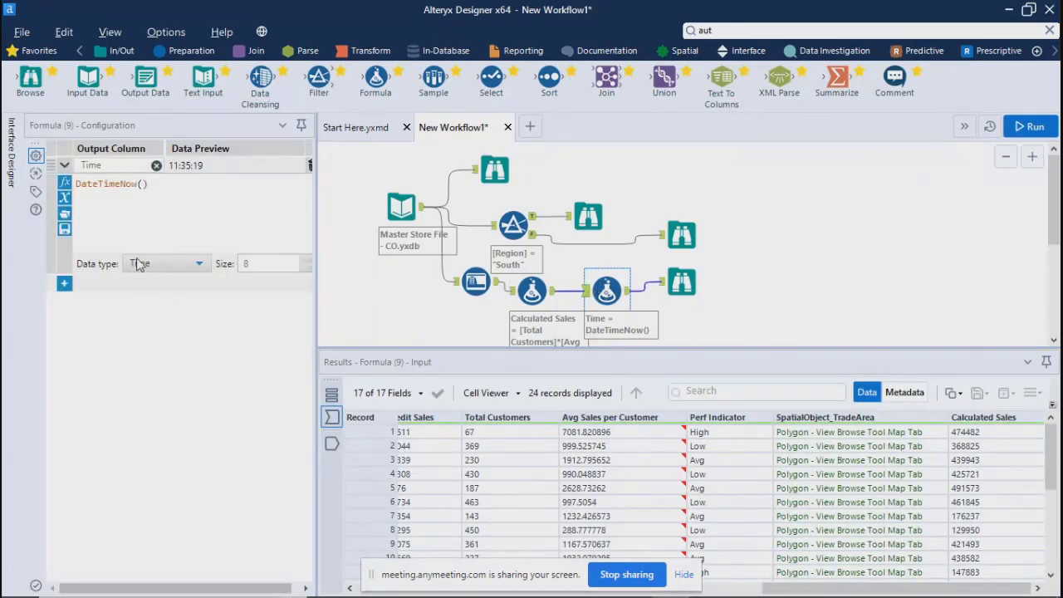
click(64, 183)
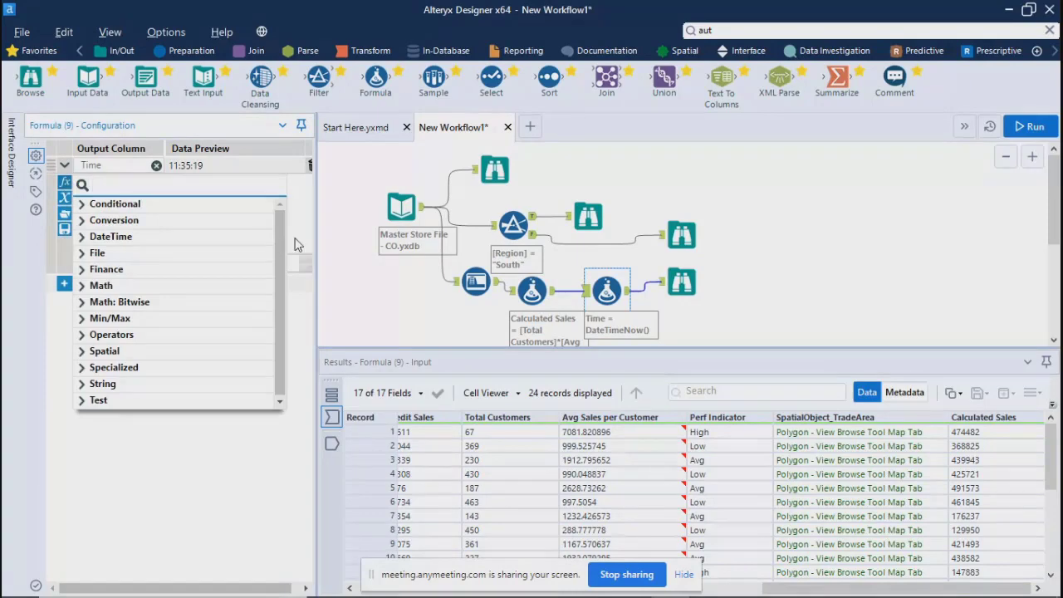
click(82, 400)
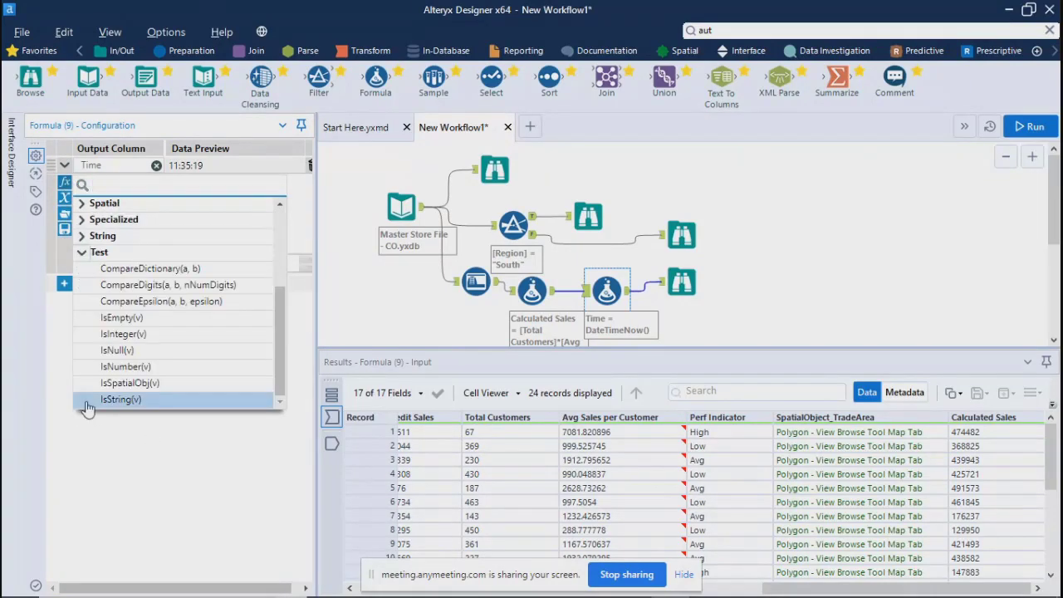
click(82, 236)
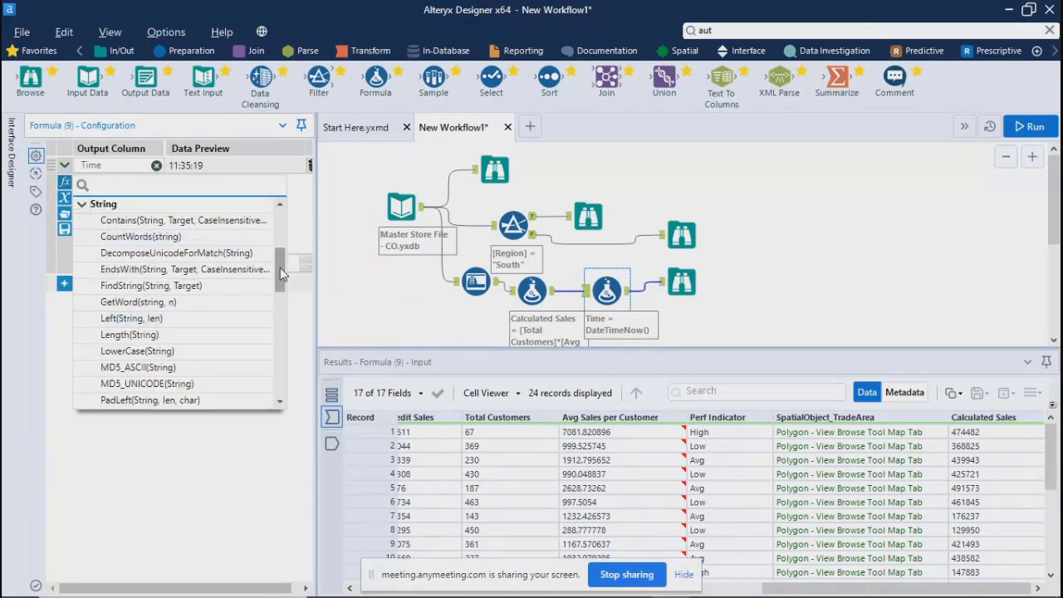
drag(279, 268, 274, 214)
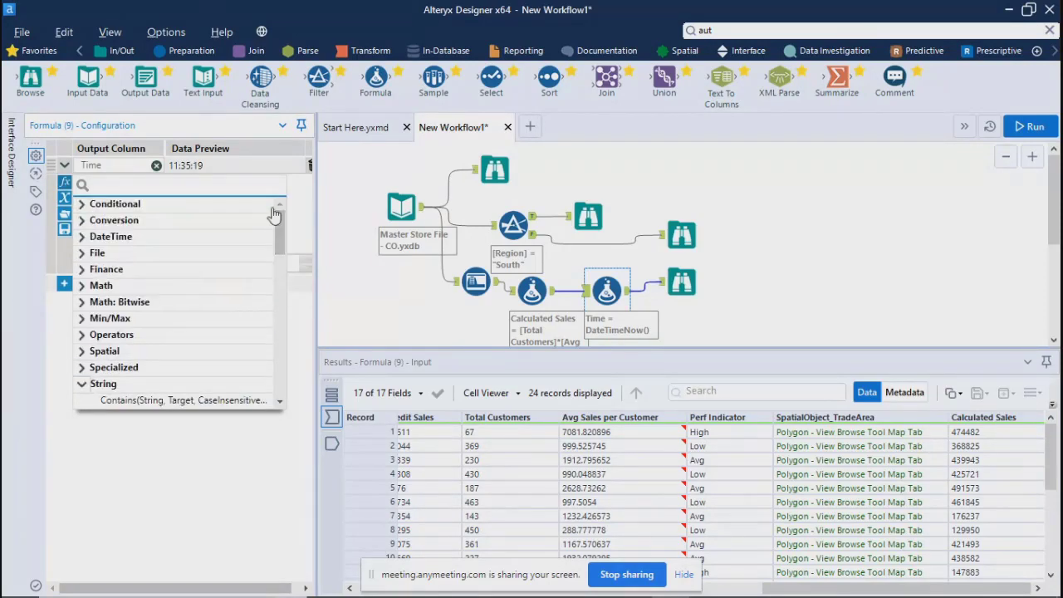
click(82, 286)
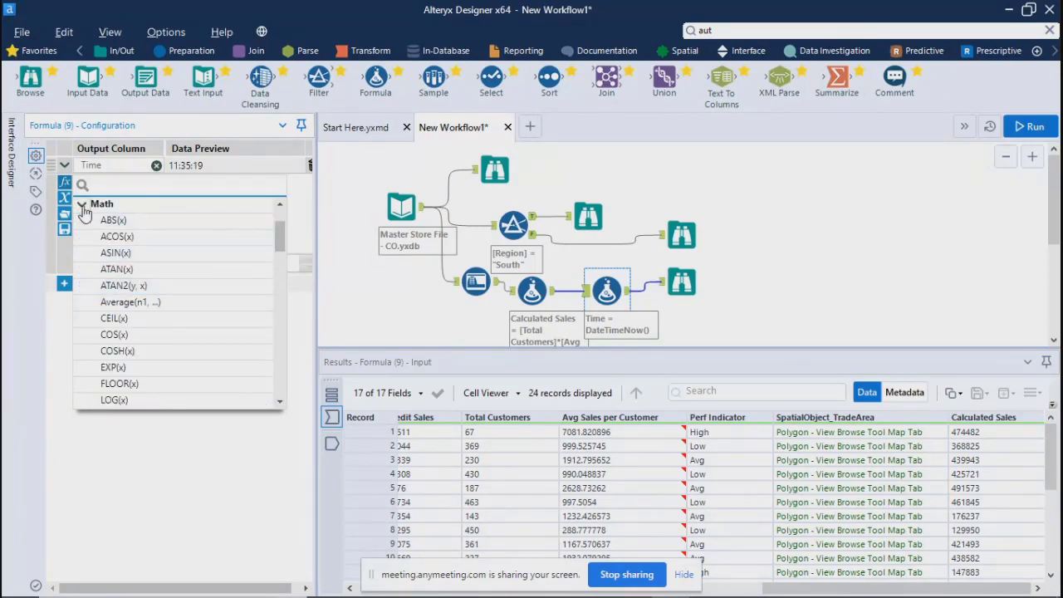
click(83, 204)
click(82, 303)
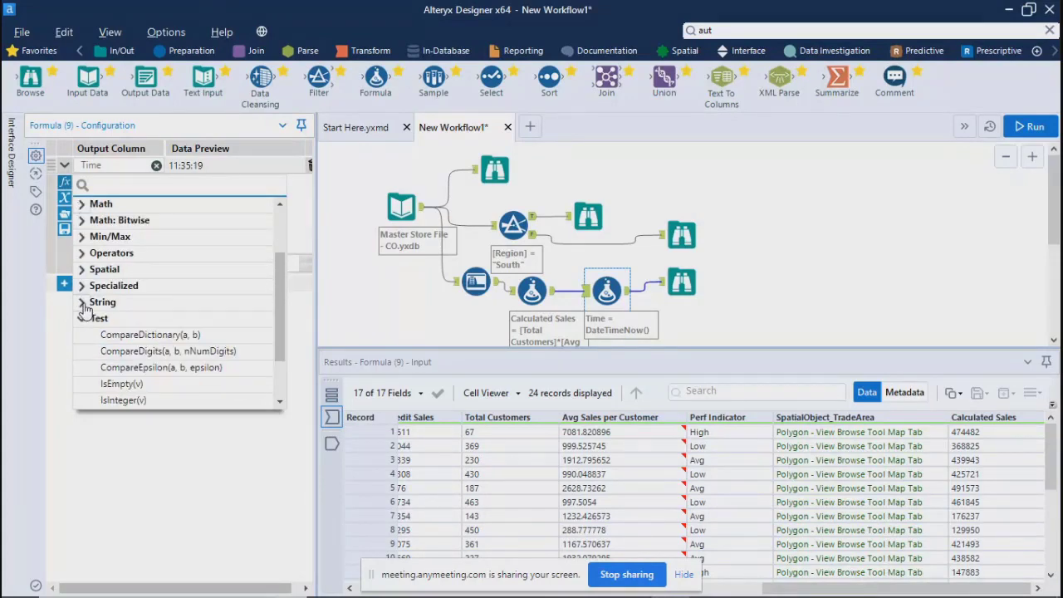
click(82, 319)
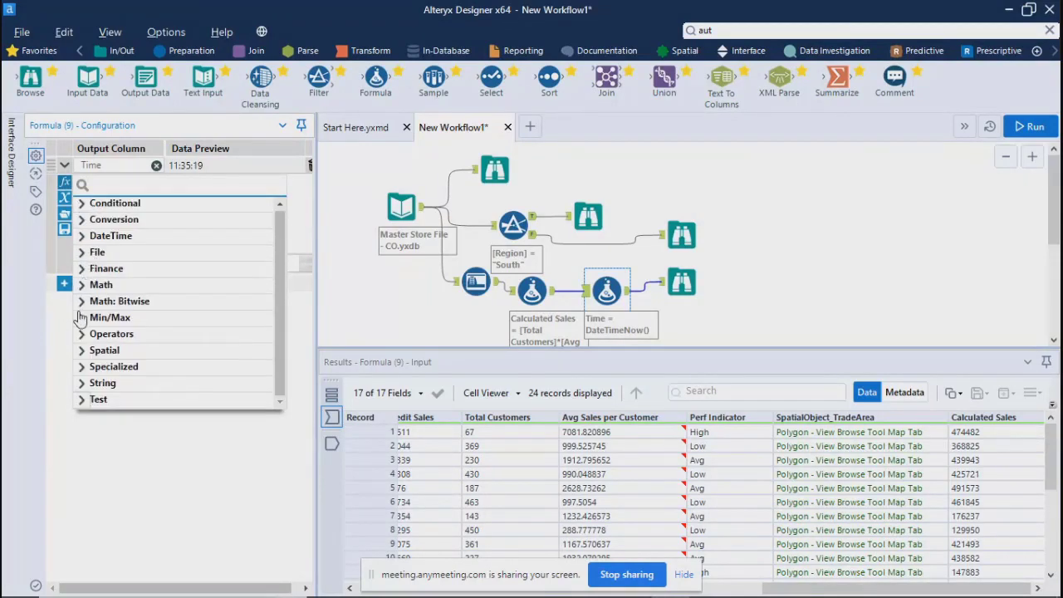
scroll(94, 299, up, 1)
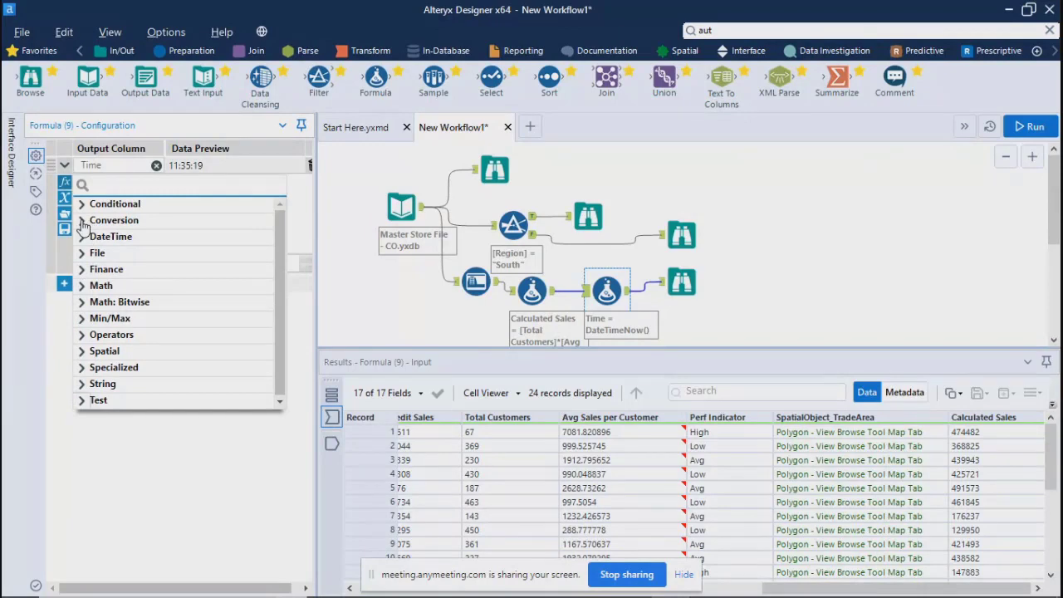
- Examine the Operators and Math: Bitwise functions for the Time formula, then close the function list and deselect the tool
click(82, 339)
scroll(87, 320, down, 3)
scroll(87, 348, up, 3)
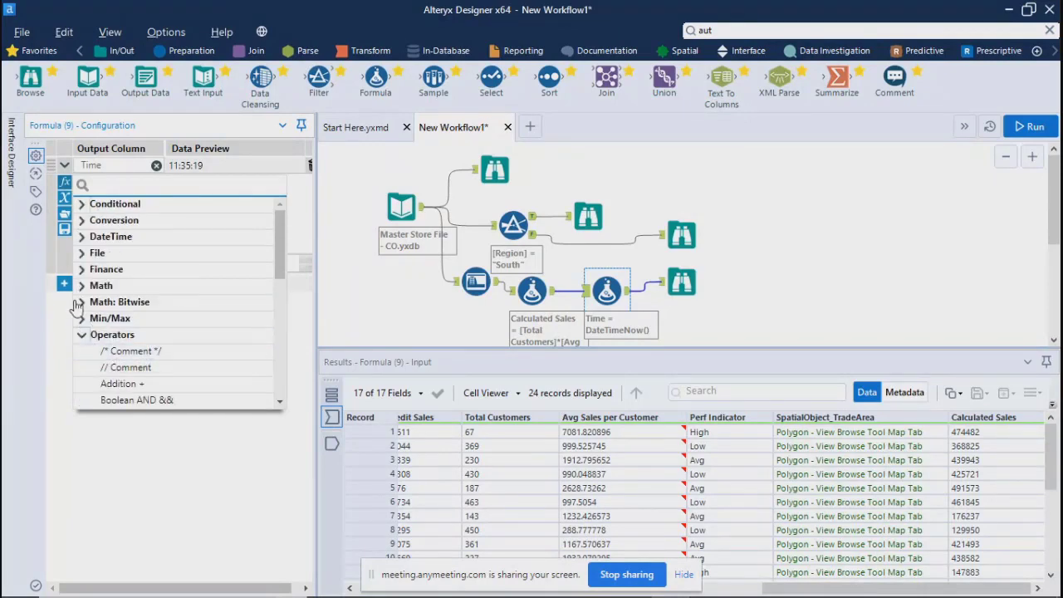
click(83, 303)
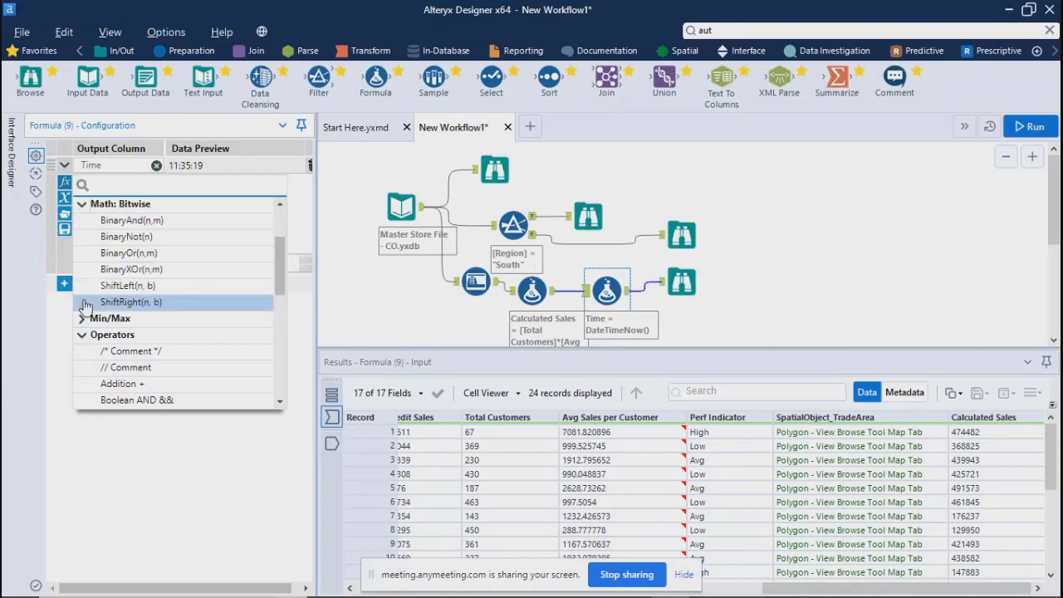
scroll(86, 299, up, 2)
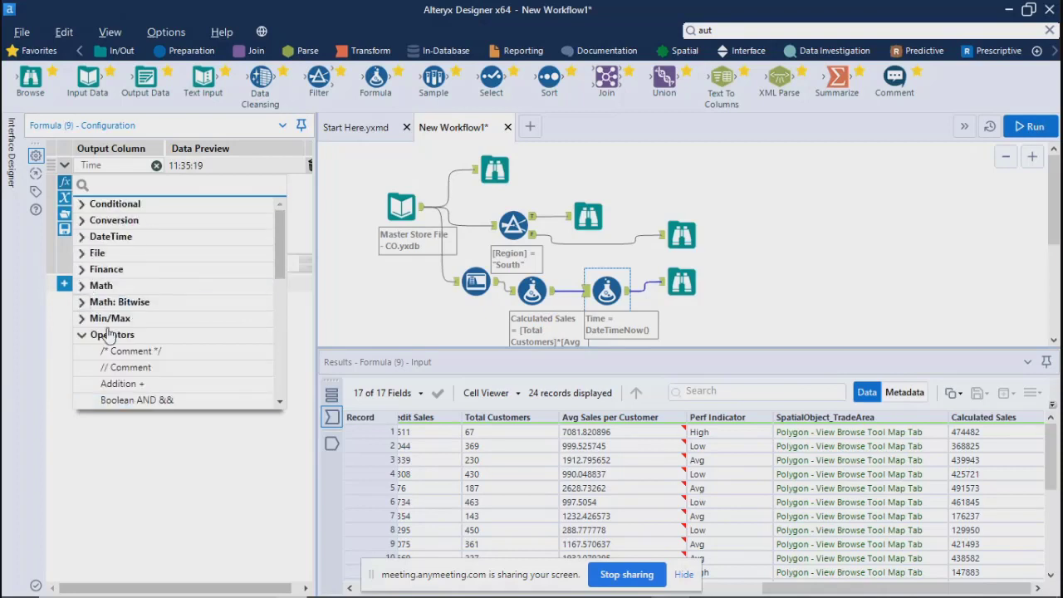
click(82, 334)
click(862, 212)
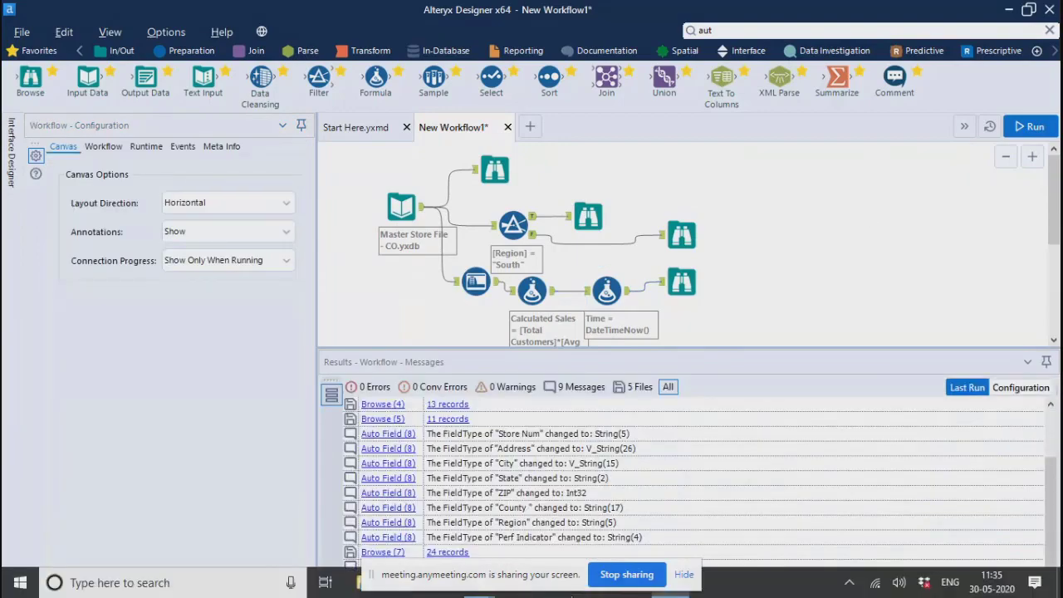
- Switch to the alteryx-designer-tools-sheet_0.pdf document to view the Favorites tools table
mouse_move(581, 579)
key(alt+Tab)
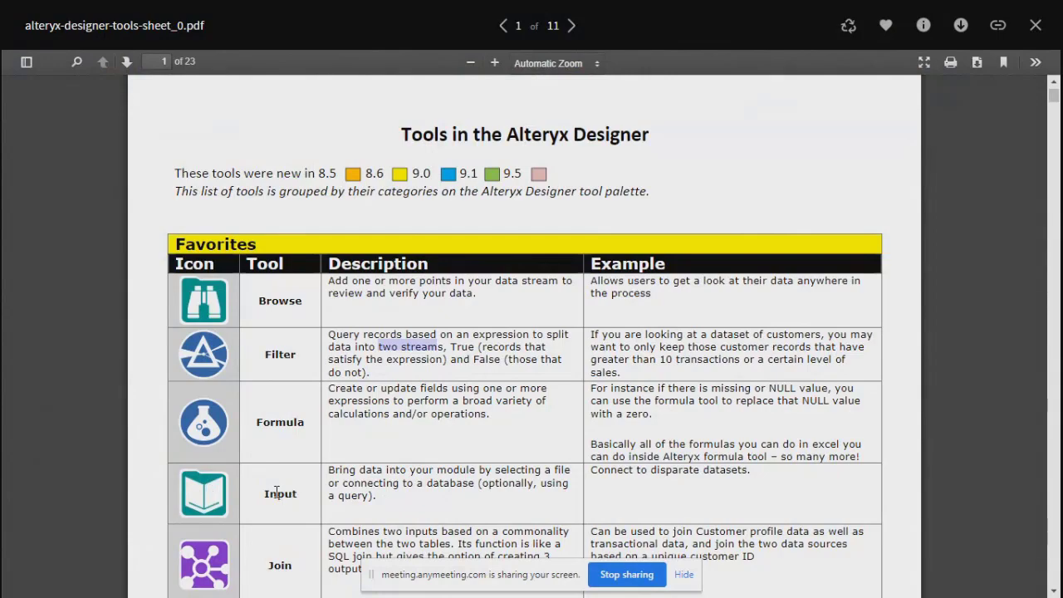
- Check the Input Data tool's configuration in the Alteryx workflow, then read the tool sheet's Favorites table from Input down to Summarize
key(ctrl+a)
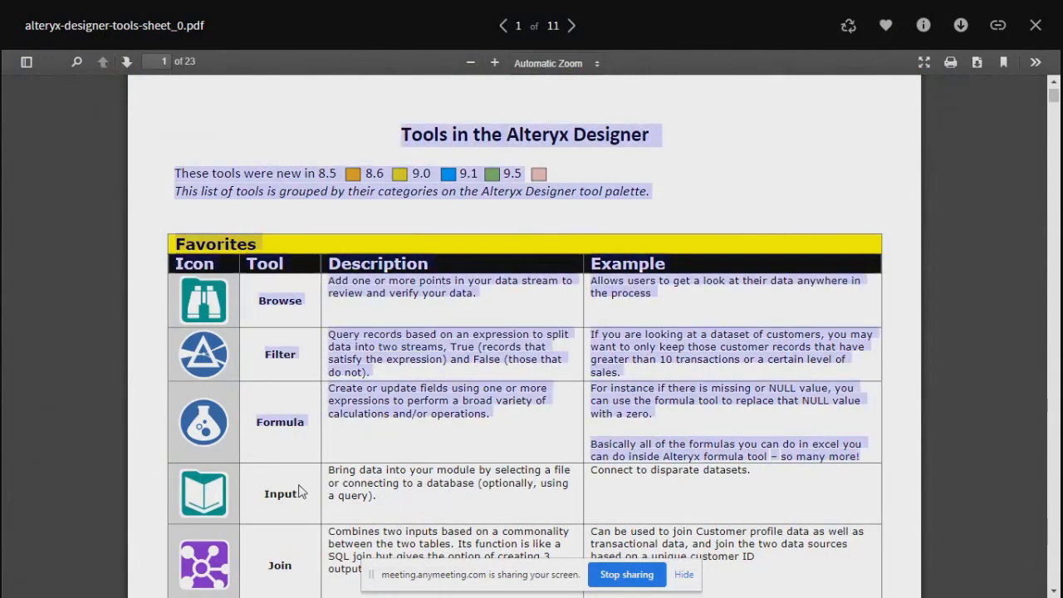
key(alt+Tab)
click(402, 208)
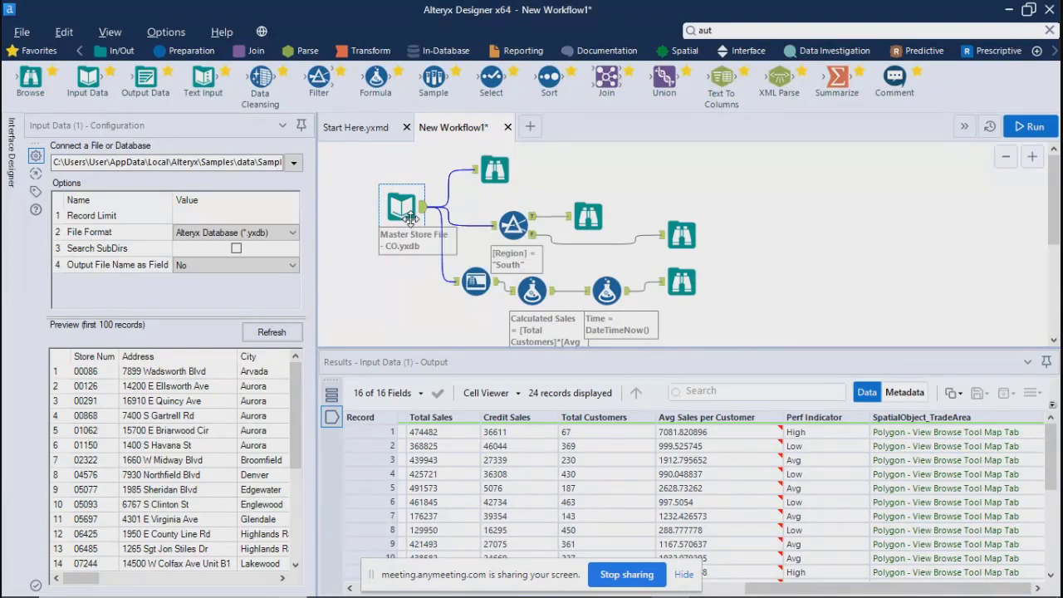
key(alt+Tab)
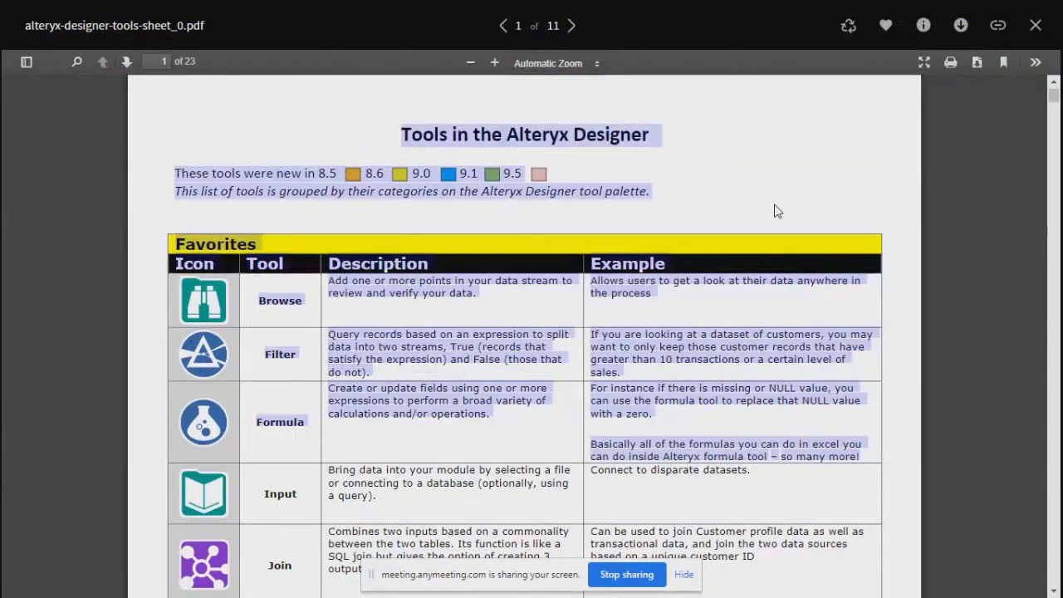
click(650, 380)
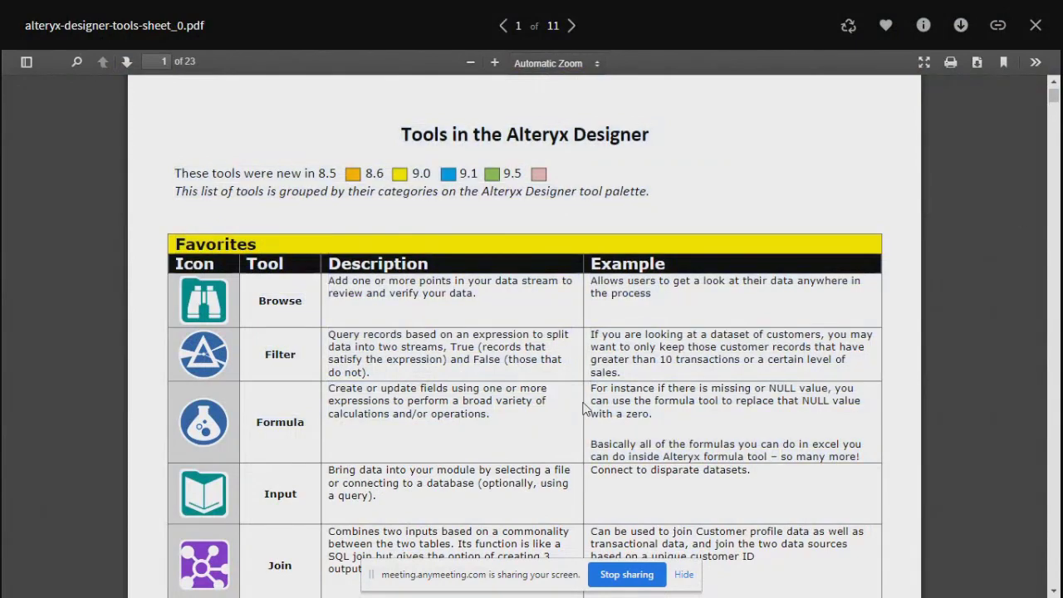
scroll(584, 407, down, 3)
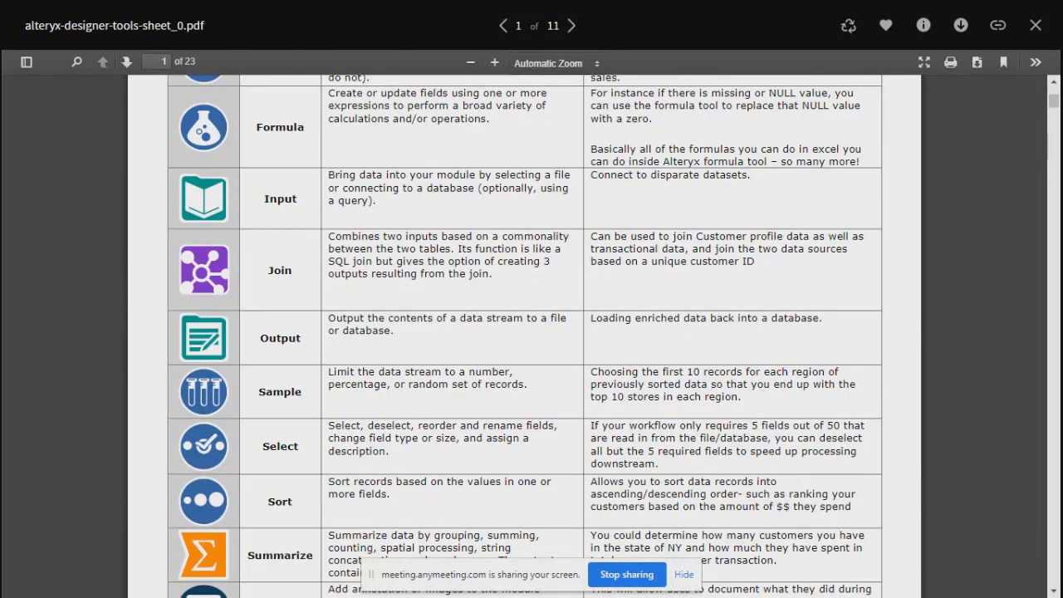
- Switch to Alteryx Designer, create a blank workflow and place four Input Data tools on its canvas
key(alt+Tab)
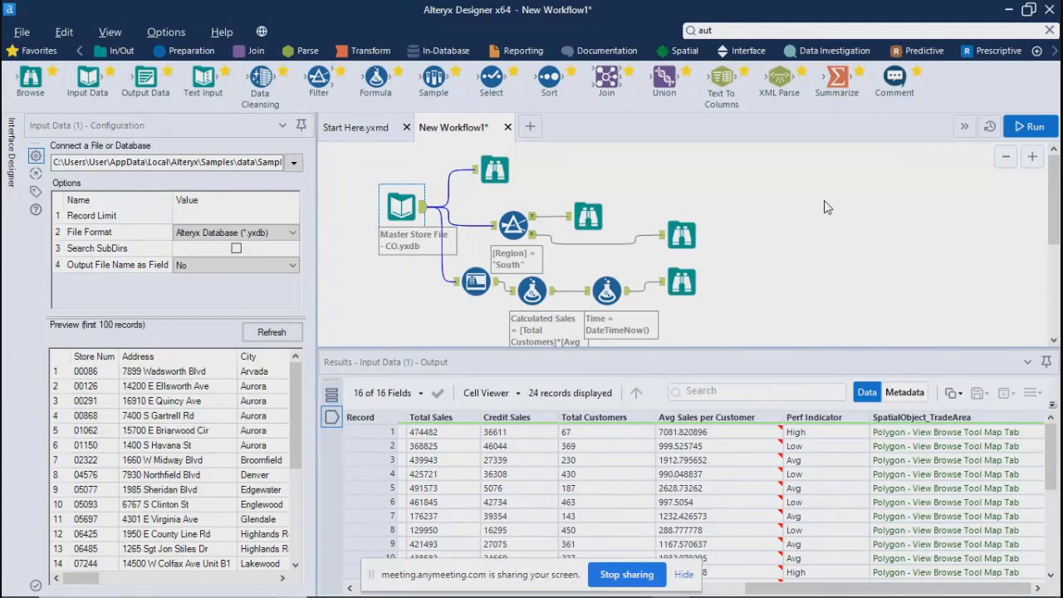
click(532, 133)
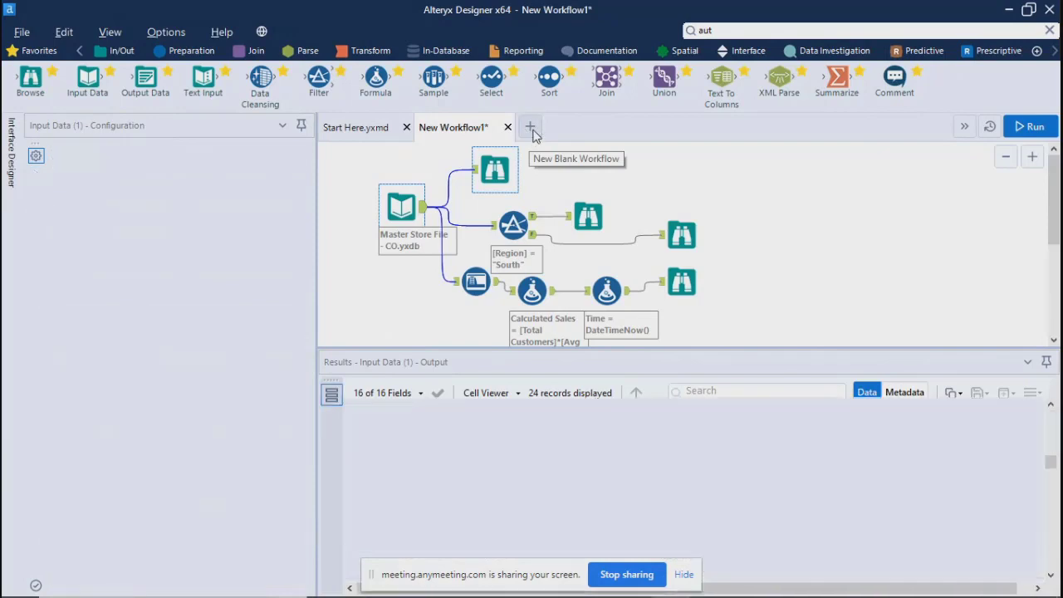
drag(87, 79, 365, 178)
drag(91, 77, 366, 247)
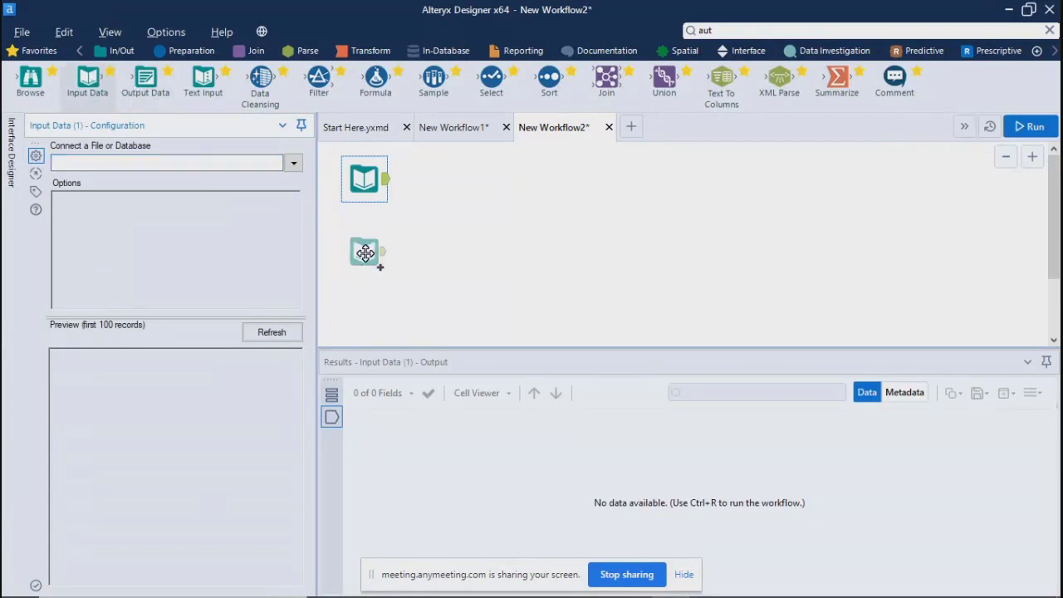
drag(87, 79, 367, 318)
drag(87, 79, 458, 335)
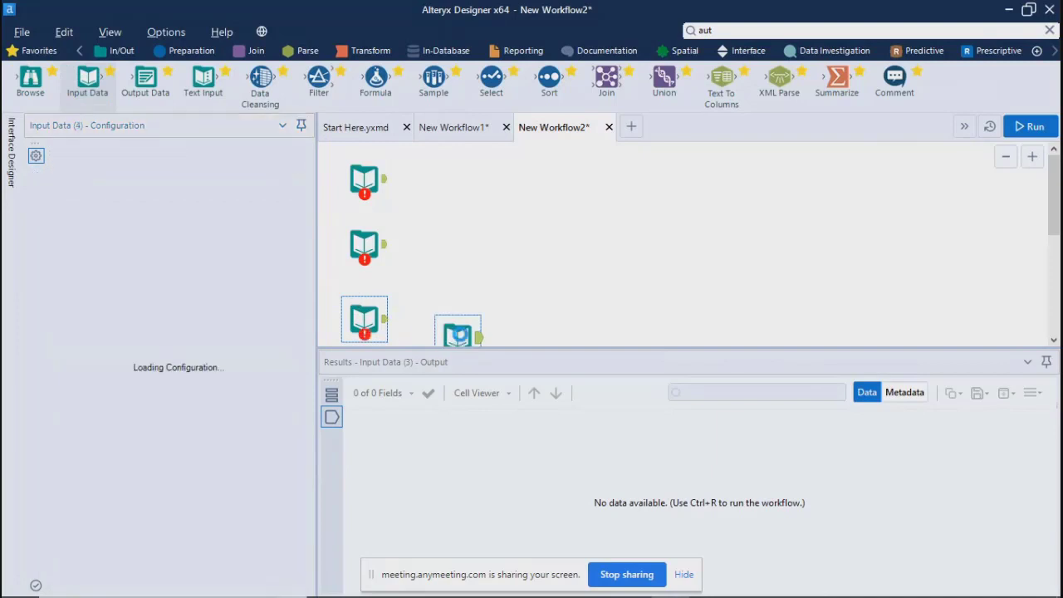
- Enlarge the canvas area by shrinking the results area and move the fourth Input Data tool below the third
click(526, 342)
scroll(523, 342, down, 1)
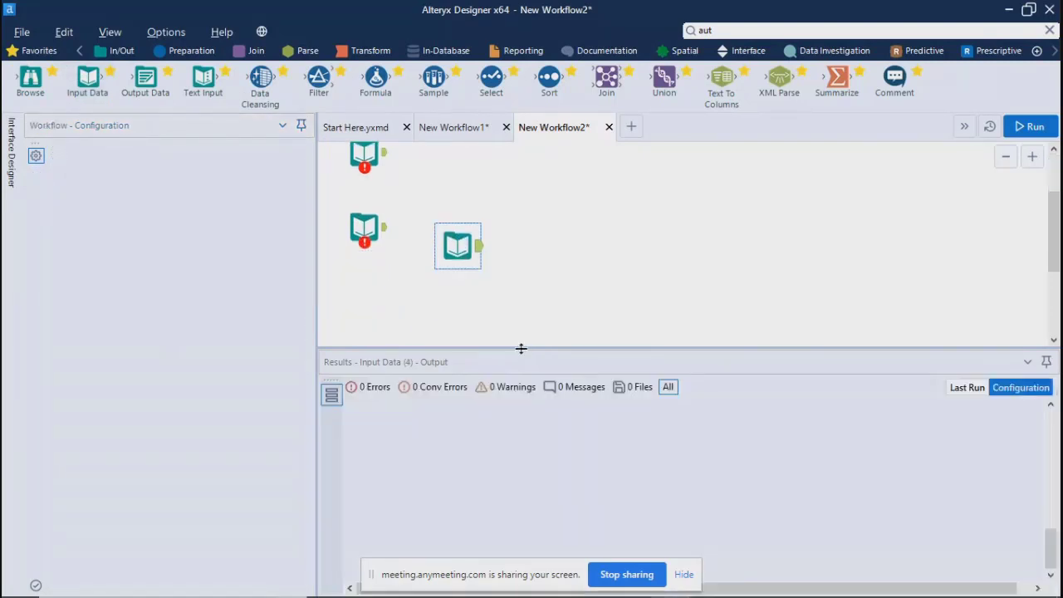
drag(528, 441, 529, 492)
drag(455, 251, 371, 335)
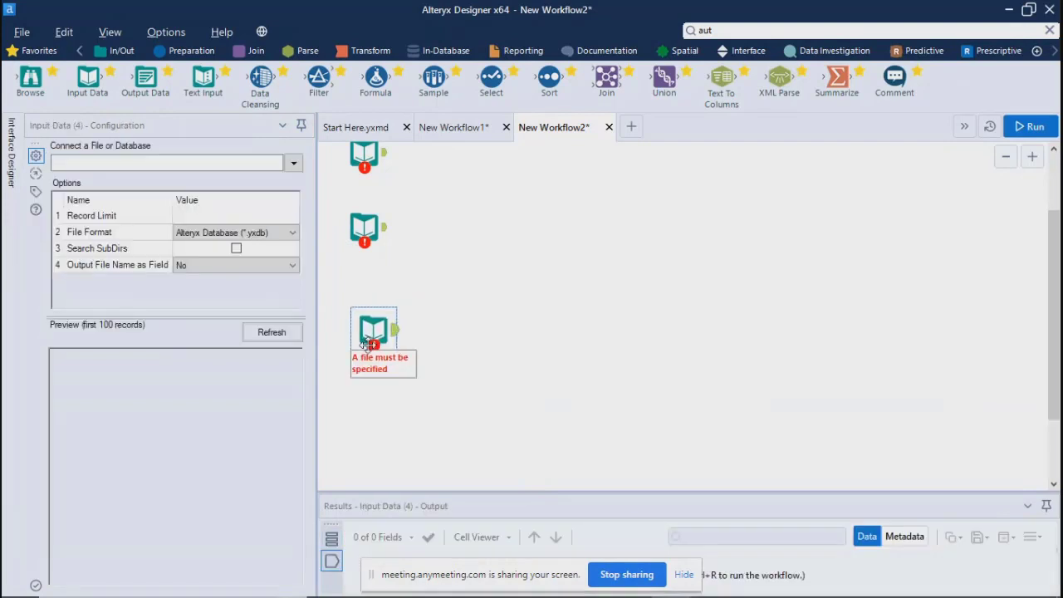
scroll(497, 416, up, 1)
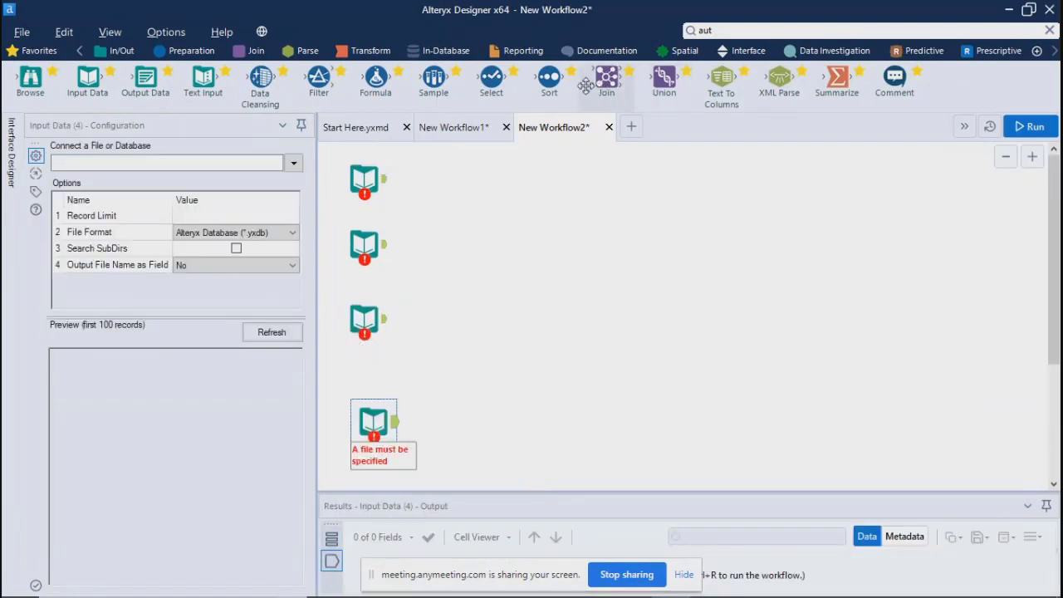
- Add two Join tools, connecting the upper two Input Data tools to one and the lower two to the other
drag(605, 83, 439, 215)
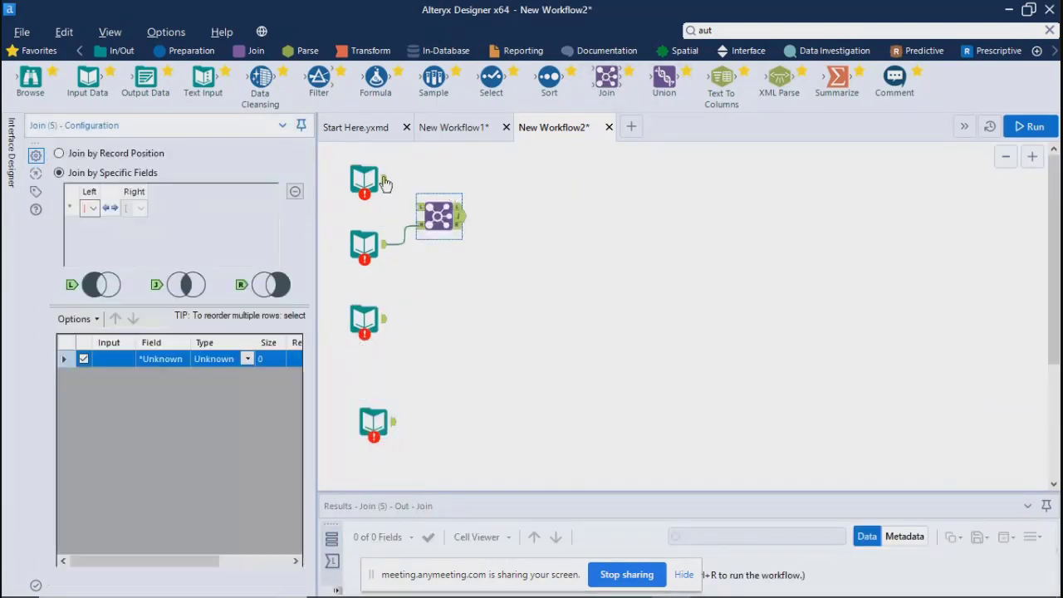
drag(391, 186, 420, 206)
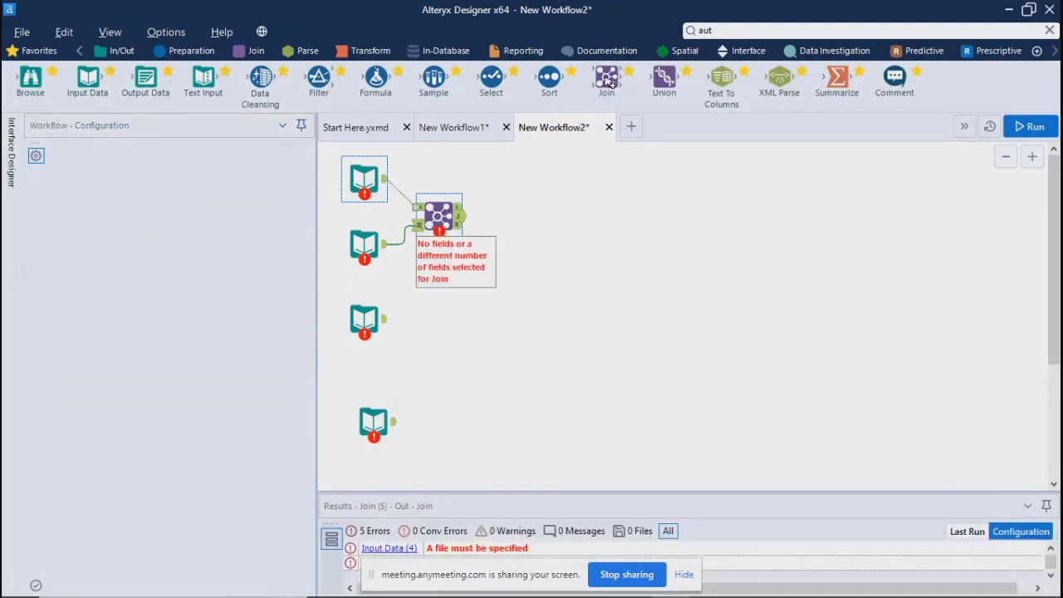
drag(607, 81, 441, 367)
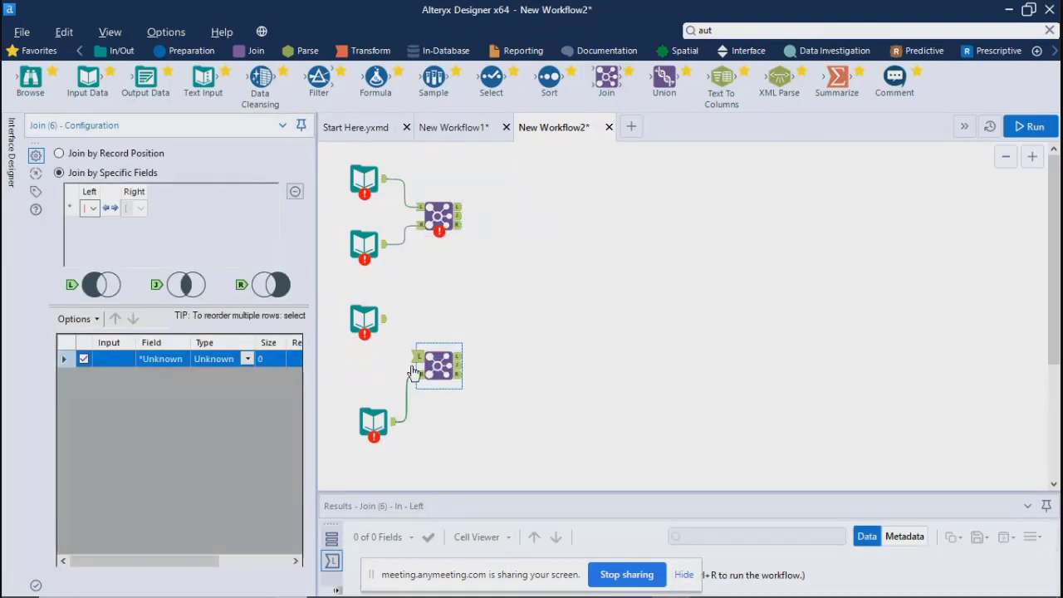
drag(386, 326, 417, 354)
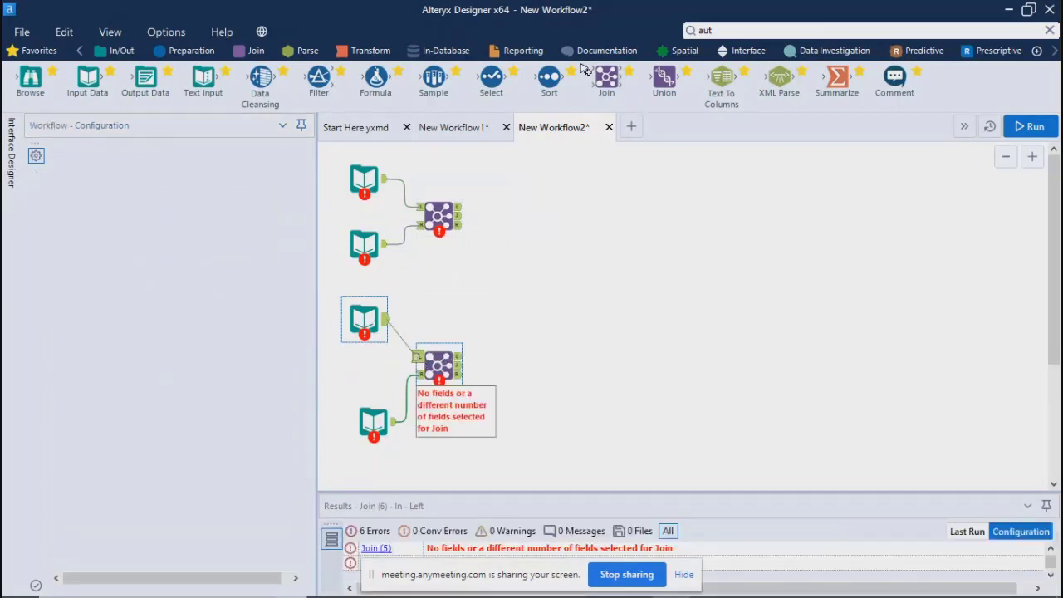
- Add a third Join tool and connect the J outputs of the upper and lower Joins to its L and R inputs
drag(602, 79, 560, 300)
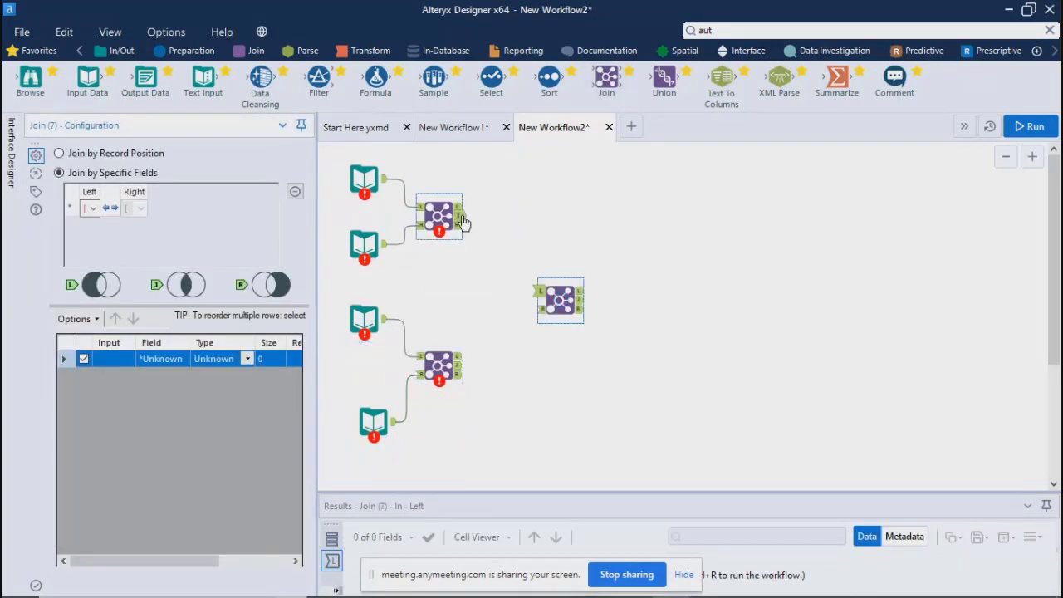
drag(462, 220, 513, 291)
drag(538, 306, 538, 304)
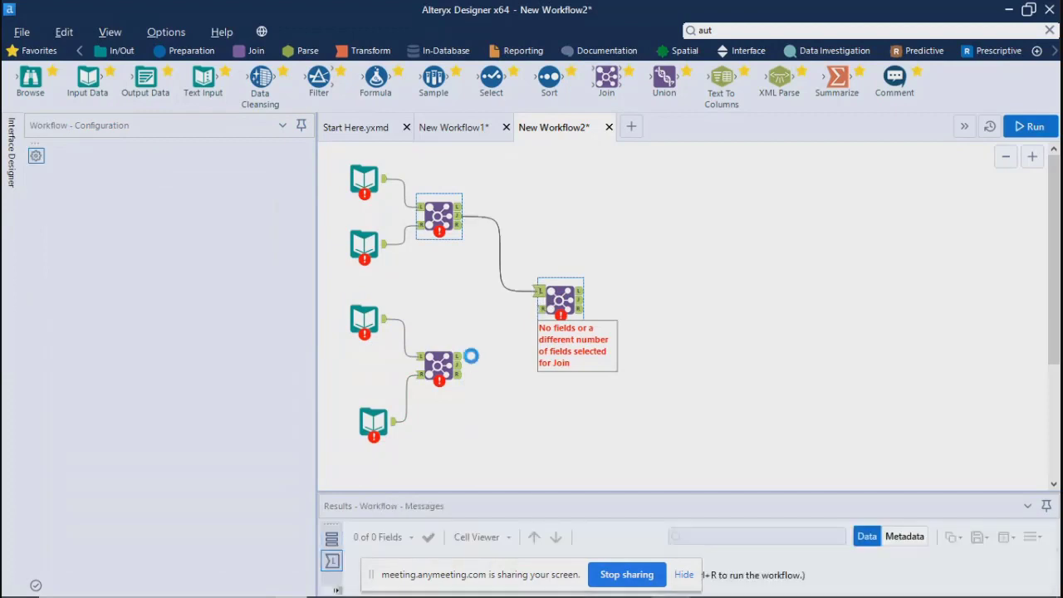
drag(458, 365, 540, 309)
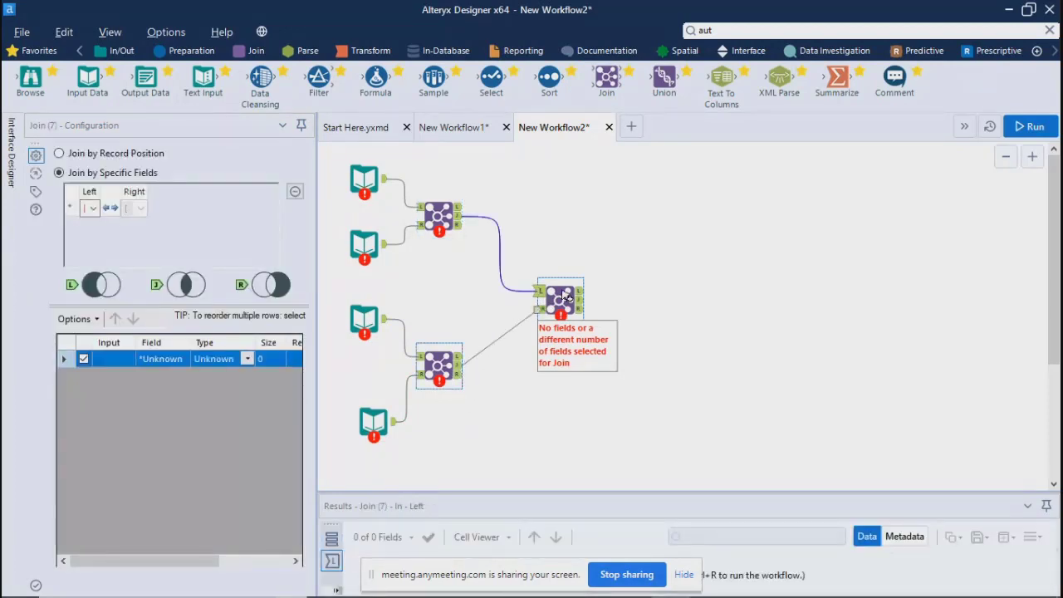
click(747, 297)
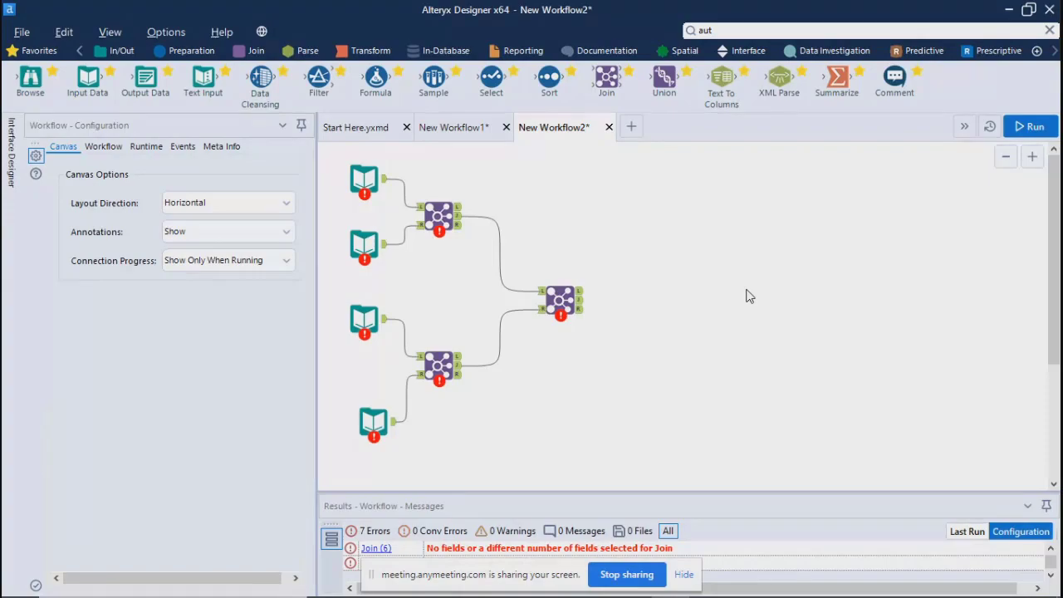
- Read the remaining Favorites tools in the PDF tool sheet, hide the screen-sharing bar and return to the Alteryx Designer workflow
key(alt+Tab)
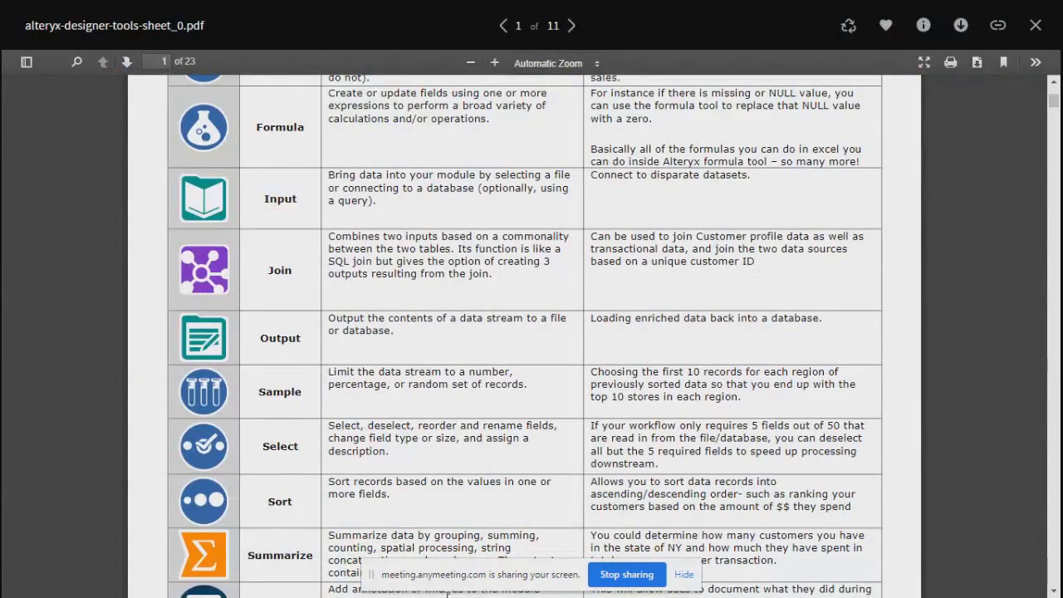
click(683, 574)
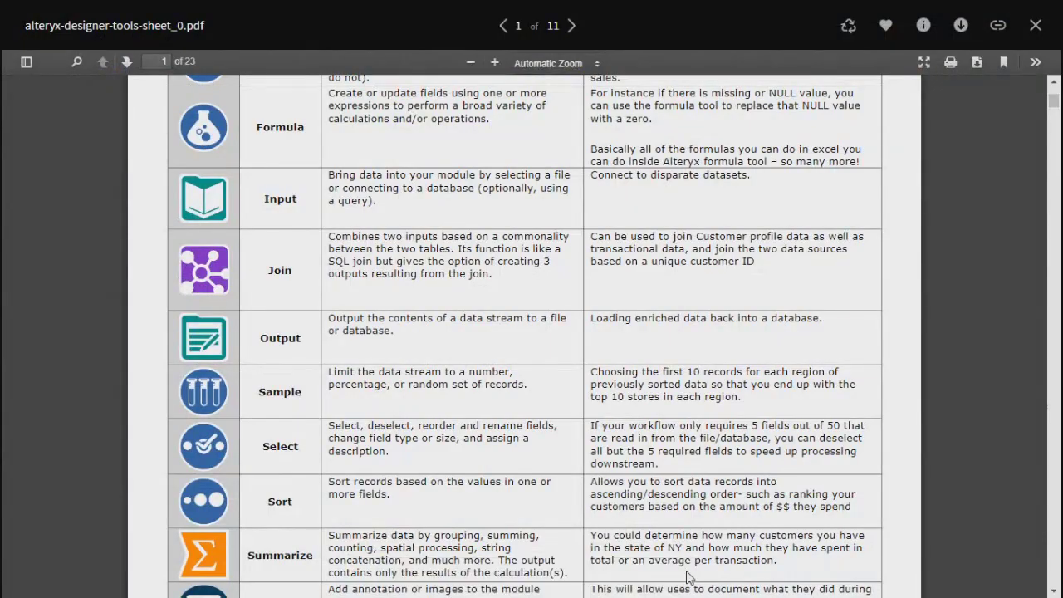
key(alt+Tab)
key(alt+Tab)
key(alt+Tab)
click(786, 280)
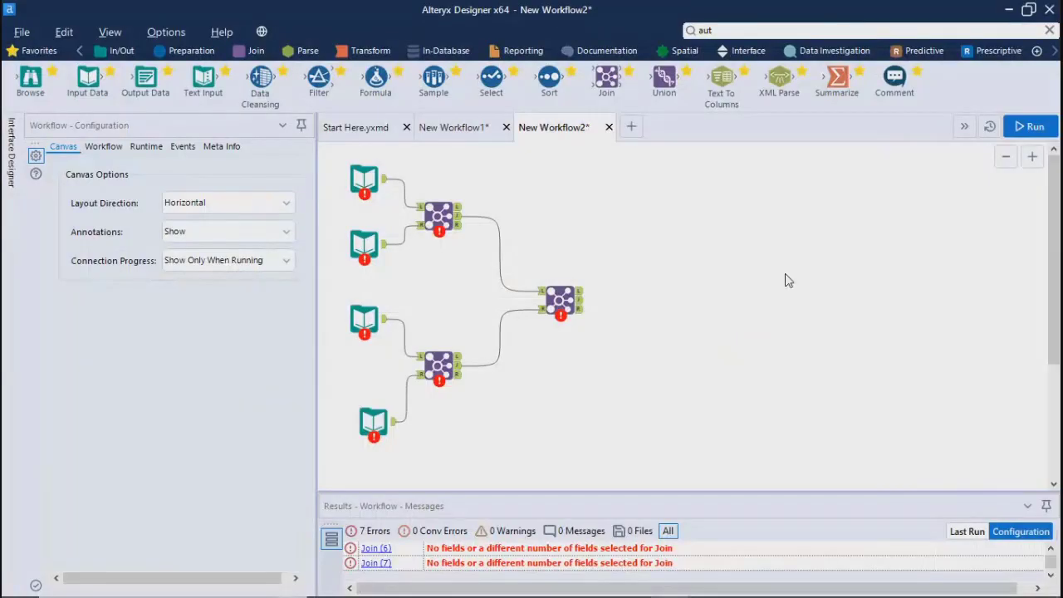
- Search the tools for "samp" and add a Sample tool connected to the L output of the third Join
click(785, 30)
key(BackSpace)
key(BackSpace)
key(BackSpace)
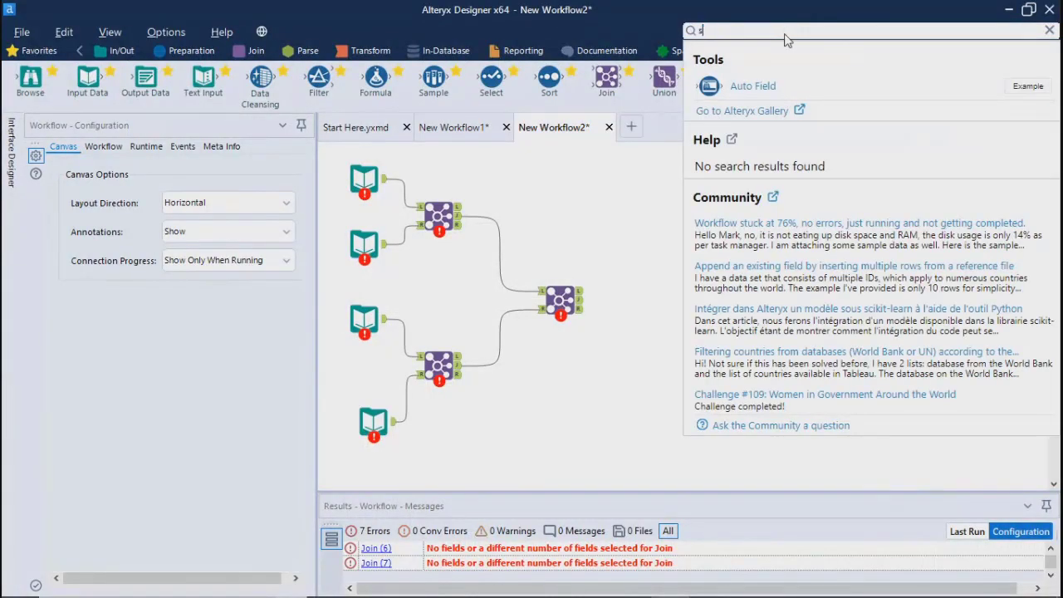
text(saml)
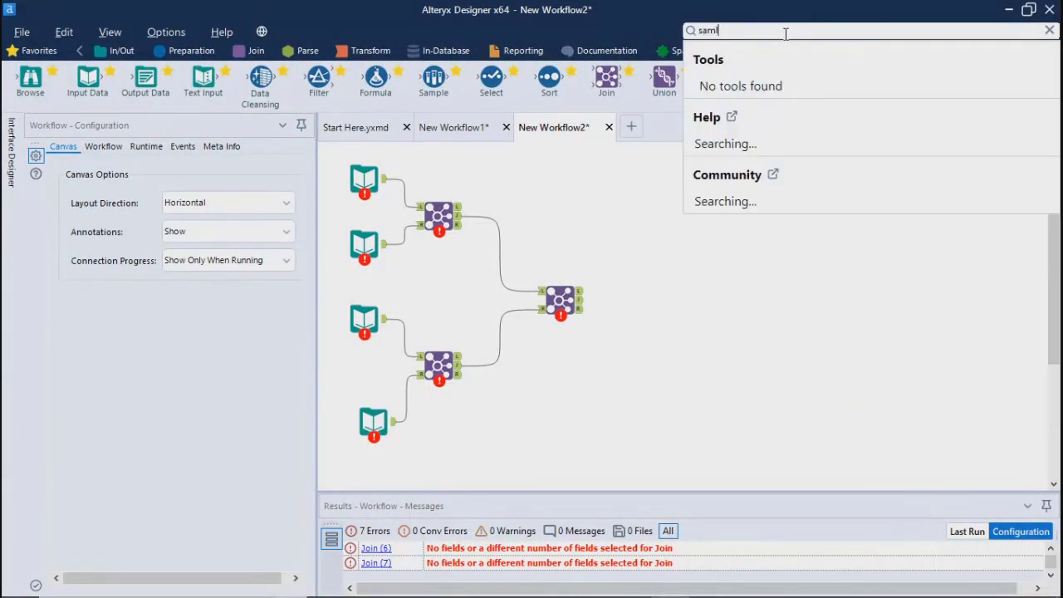
key(BackSpace)
text(p)
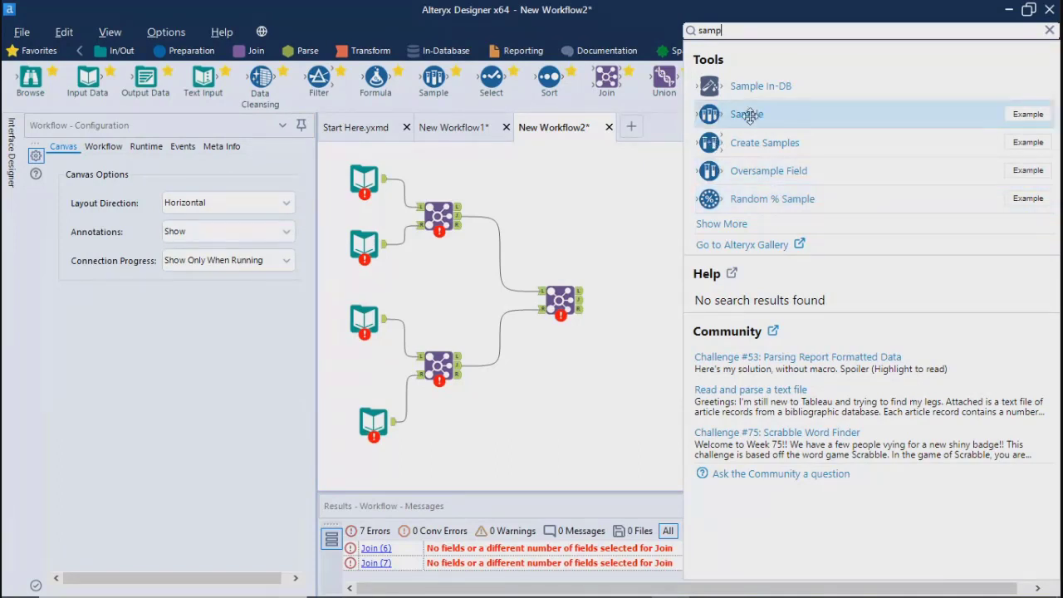
drag(762, 114, 626, 282)
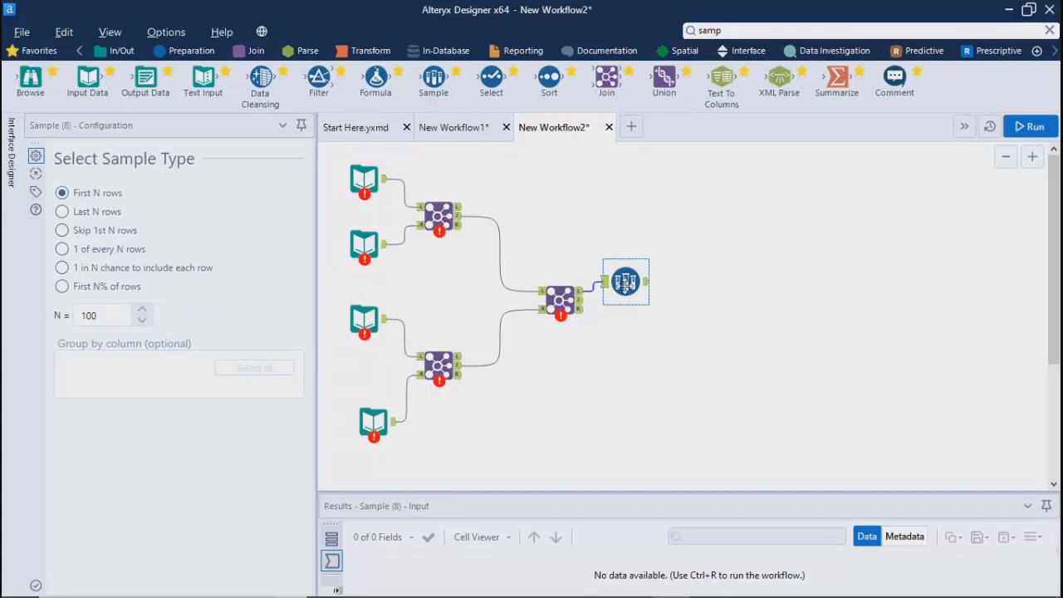
- Search for "samp" again and add a Create Samples tool connected to the Sample tool's output
click(762, 32)
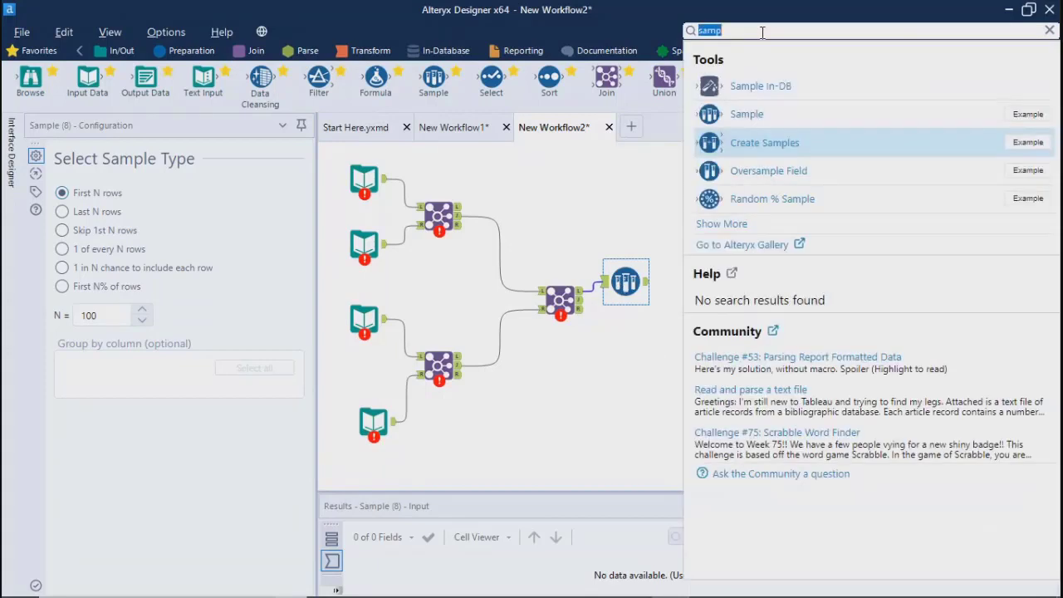
text(samp)
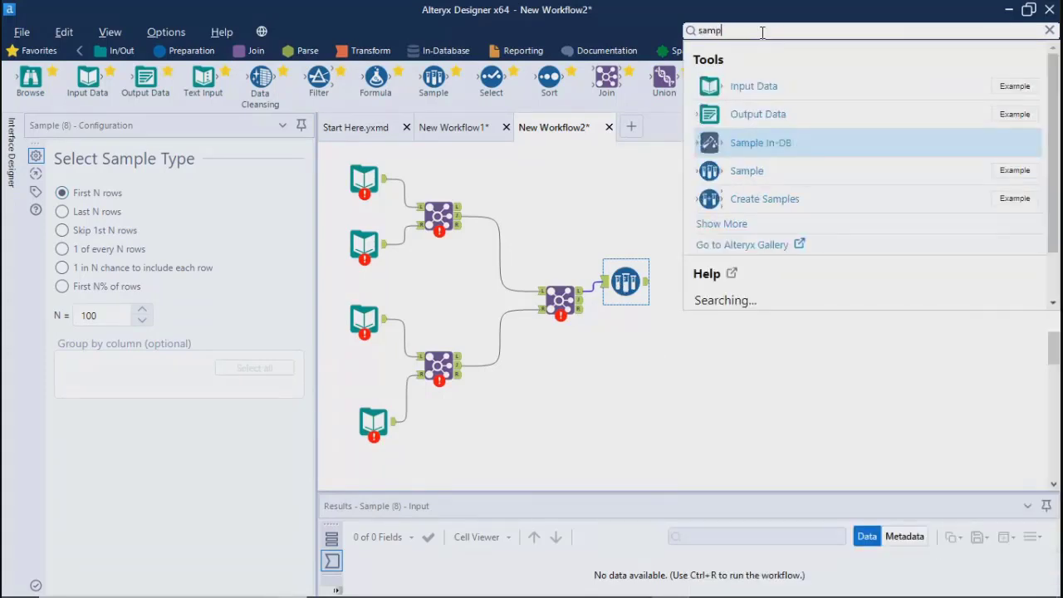
drag(743, 143, 738, 329)
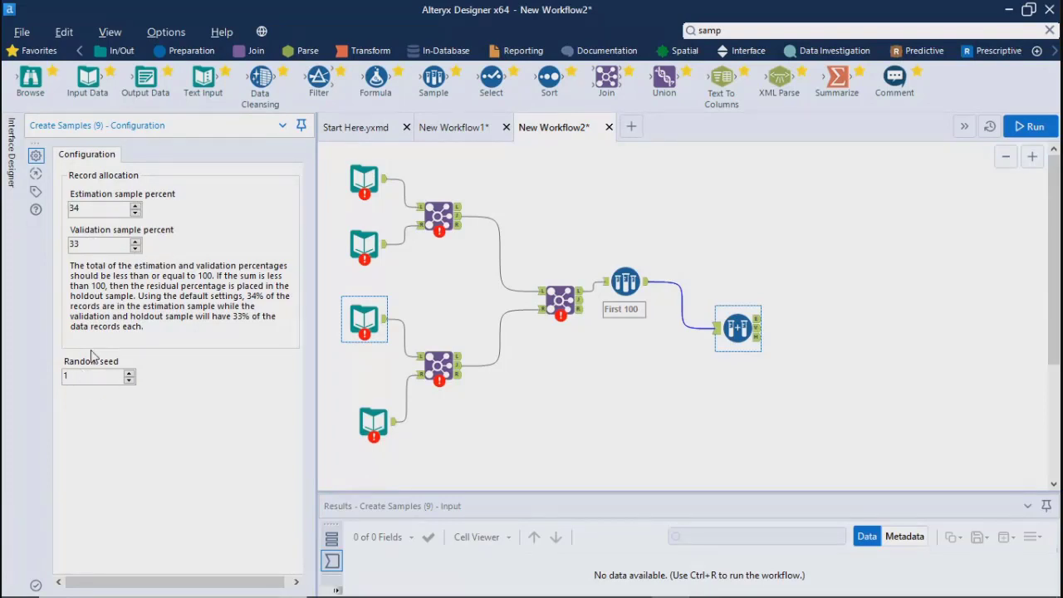
- Set the Create Samples tool's random seed to 5 and deselect the tool
click(128, 373)
click(129, 373)
click(129, 373)
click(129, 373)
drag(86, 209, 62, 207)
click(570, 384)
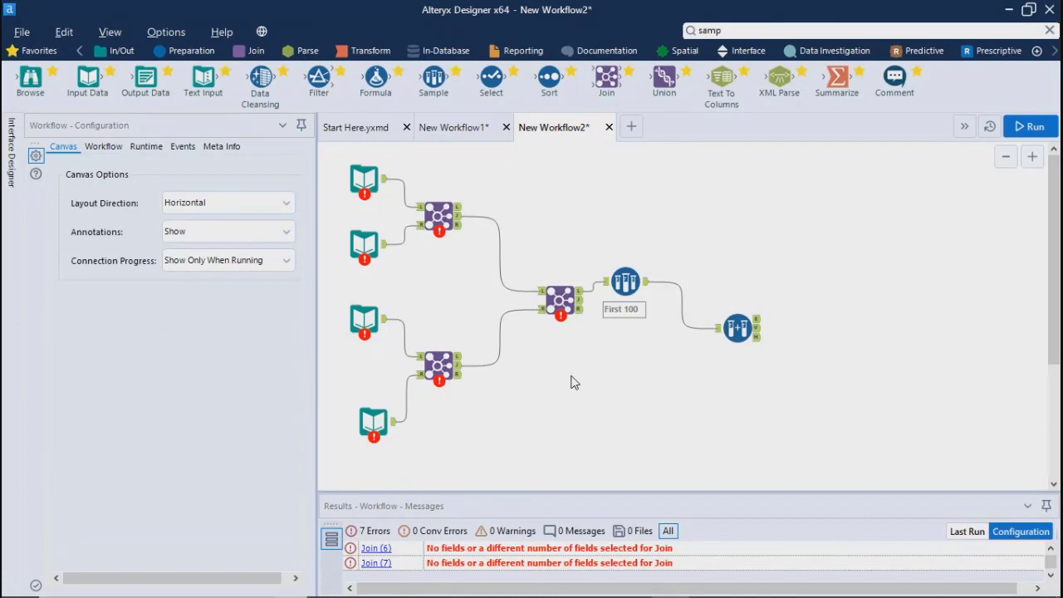
- Set the Create Samples tool's estimation sample percent to 32, then compare its settings with the Sample tool's sample type options
click(741, 331)
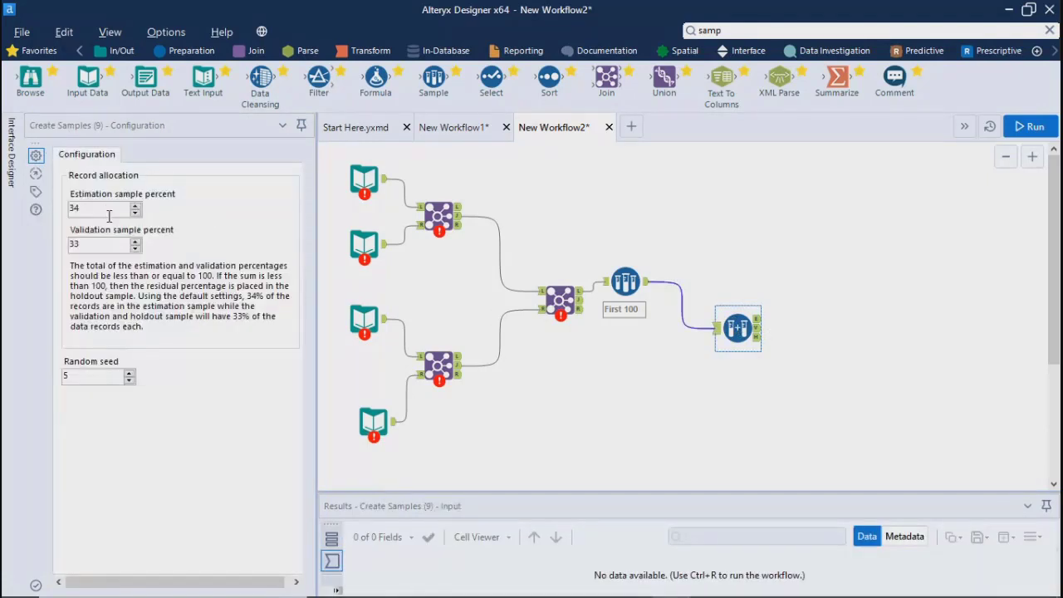
drag(83, 209, 52, 203)
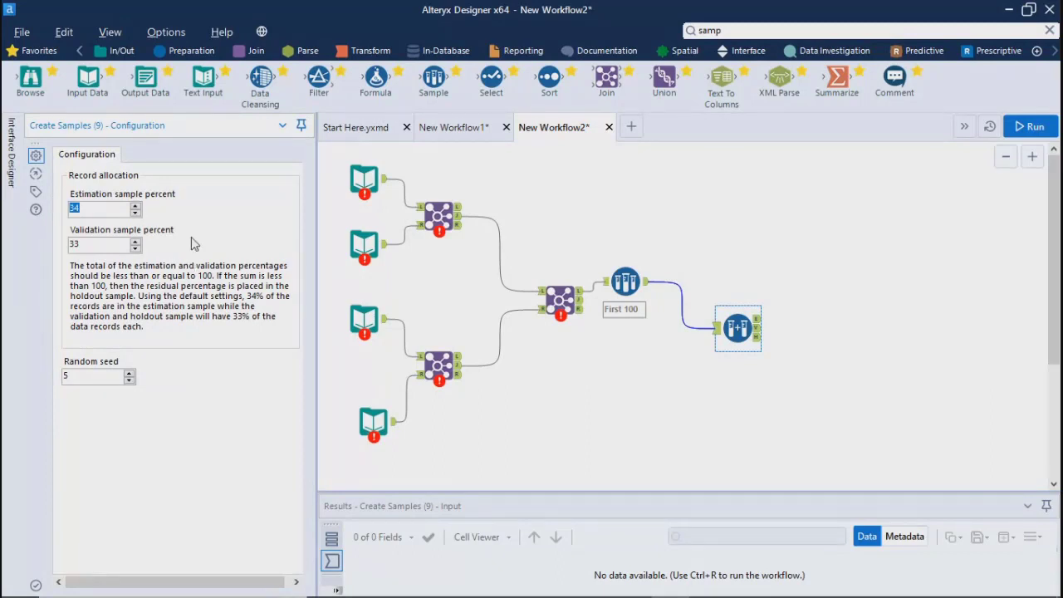
click(135, 214)
click(135, 213)
click(93, 209)
click(614, 295)
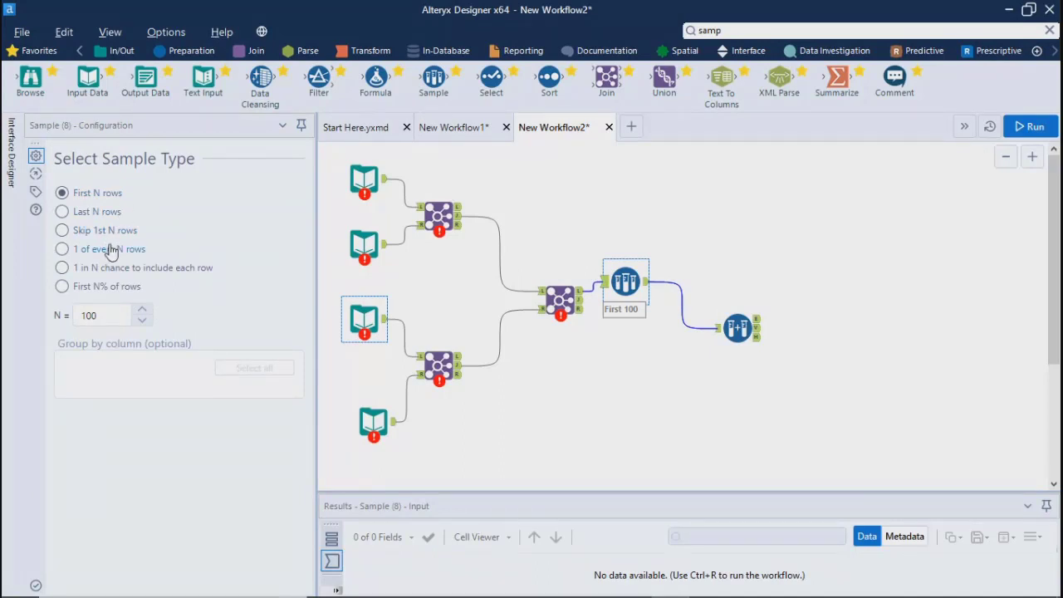
click(736, 328)
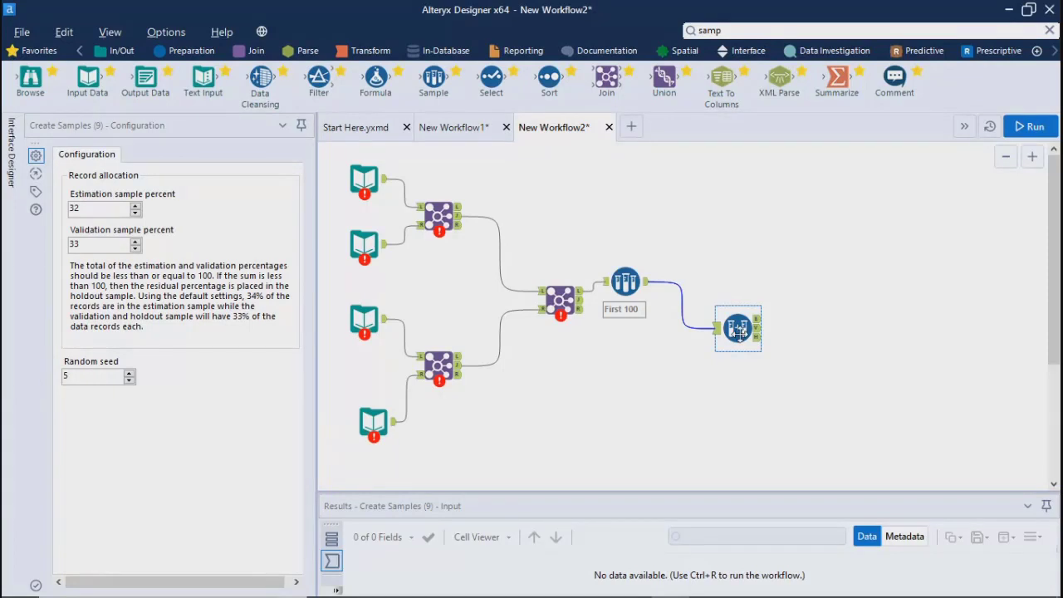
- Move the Create Samples tool up beside the Sample tool, then switch between the workflow and the PDF tool sheet
drag(738, 330, 728, 274)
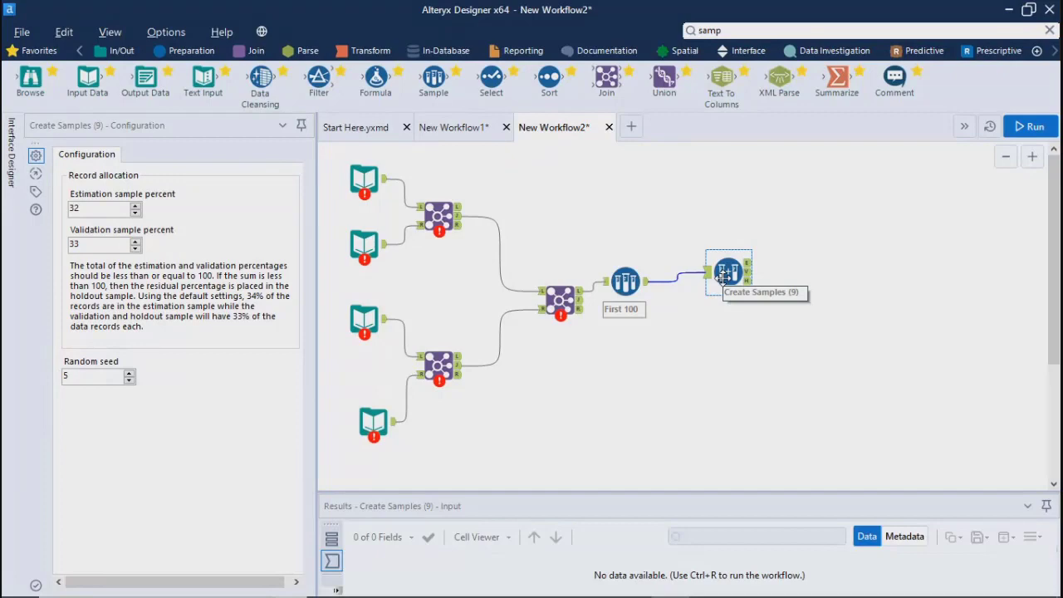
key(alt+Tab)
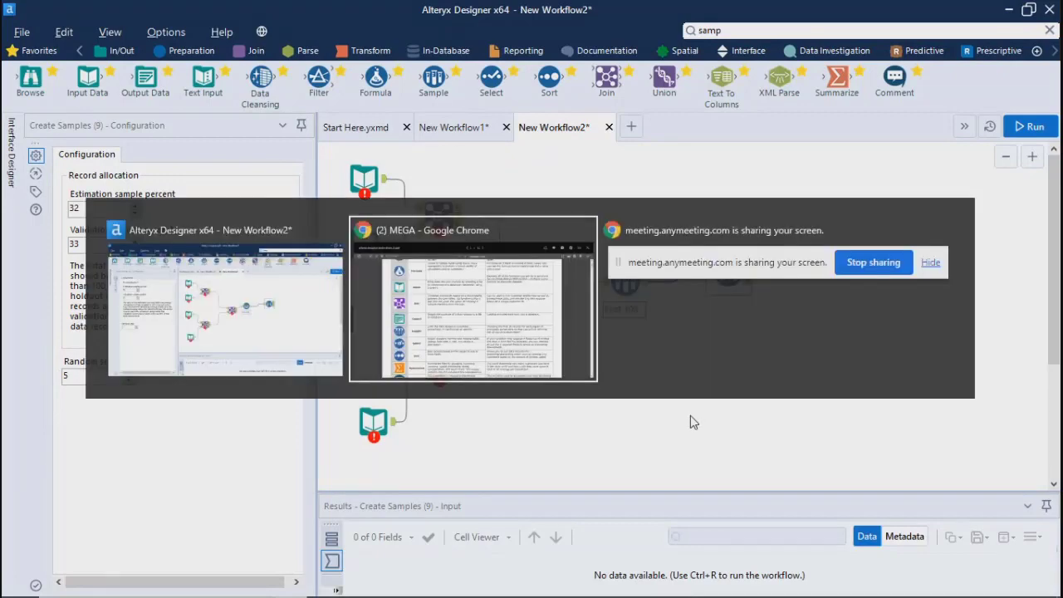
key(Escape)
key(alt+Tab)
key(alt+Tab)
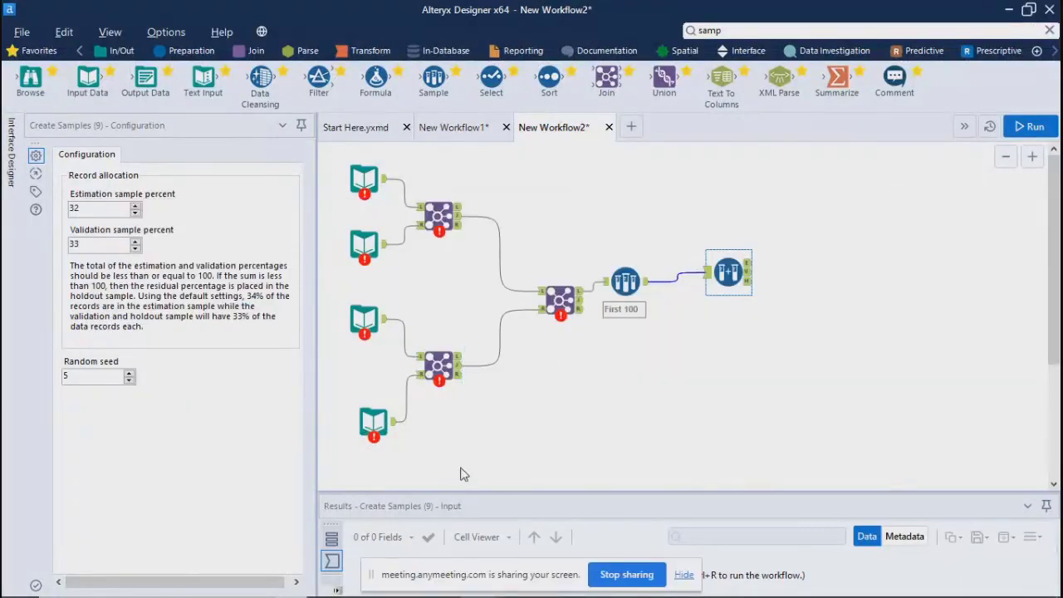
key(alt+Tab)
key(alt+Tab)
key(alt+Tab)
key(alt+Tab)
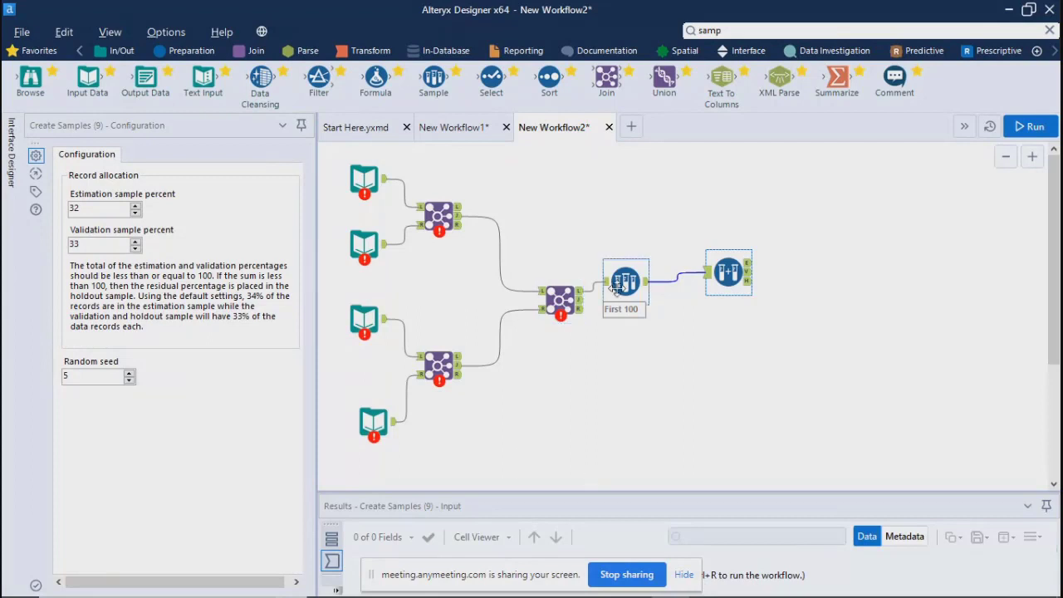
- Place the Sample tool above the third Join and the Create Samples tool below it, then compare both tools' configurations
drag(624, 287, 614, 241)
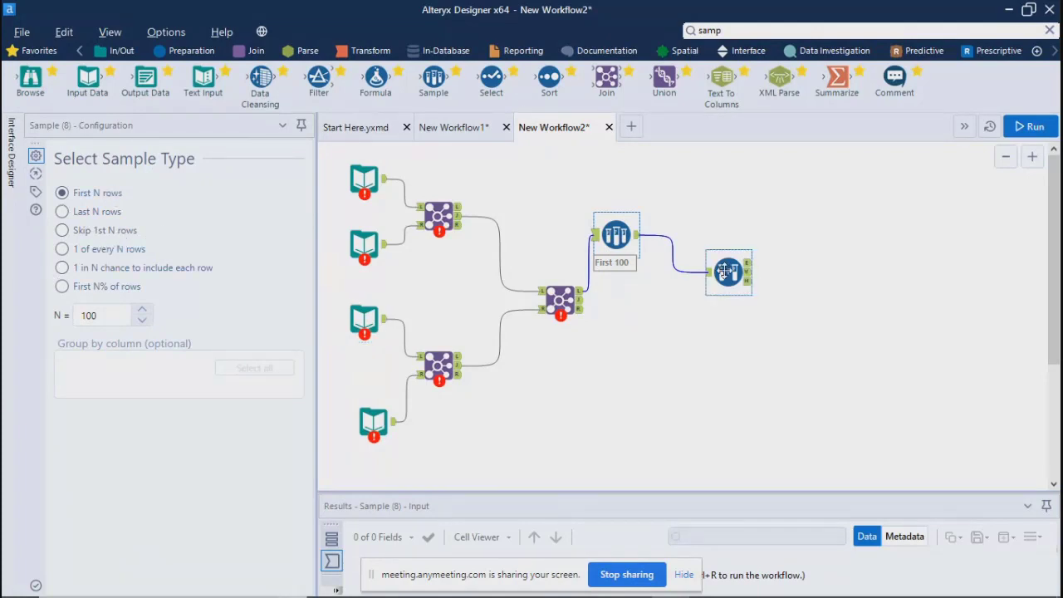
drag(727, 270, 679, 316)
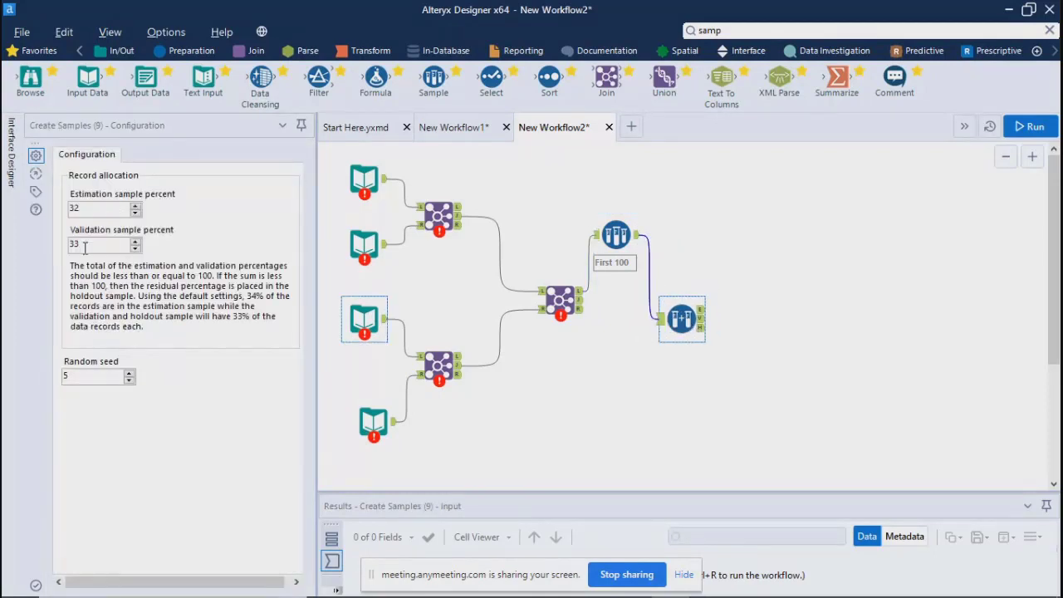
click(621, 232)
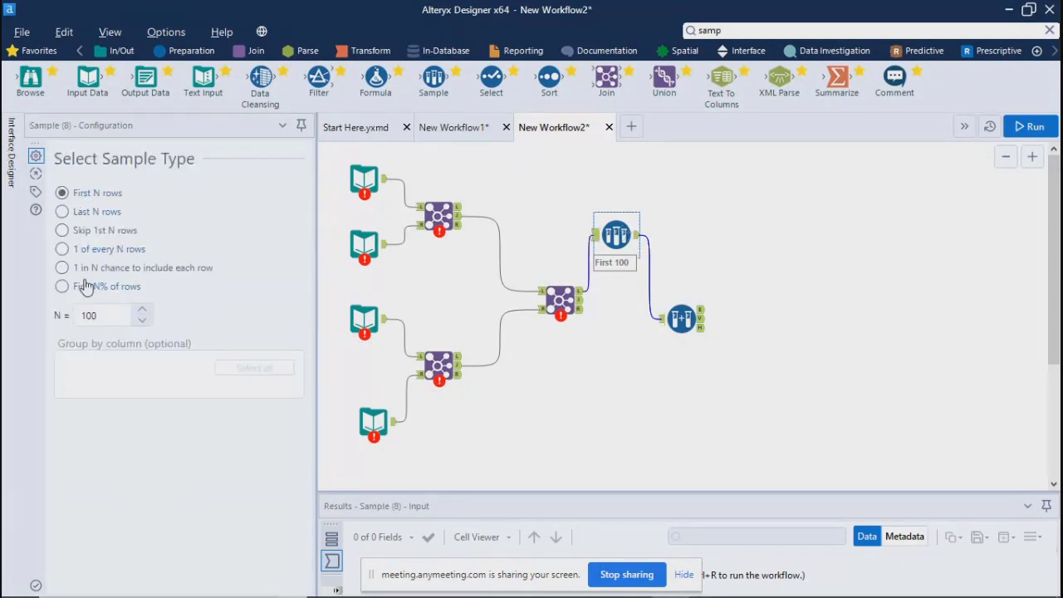
click(678, 319)
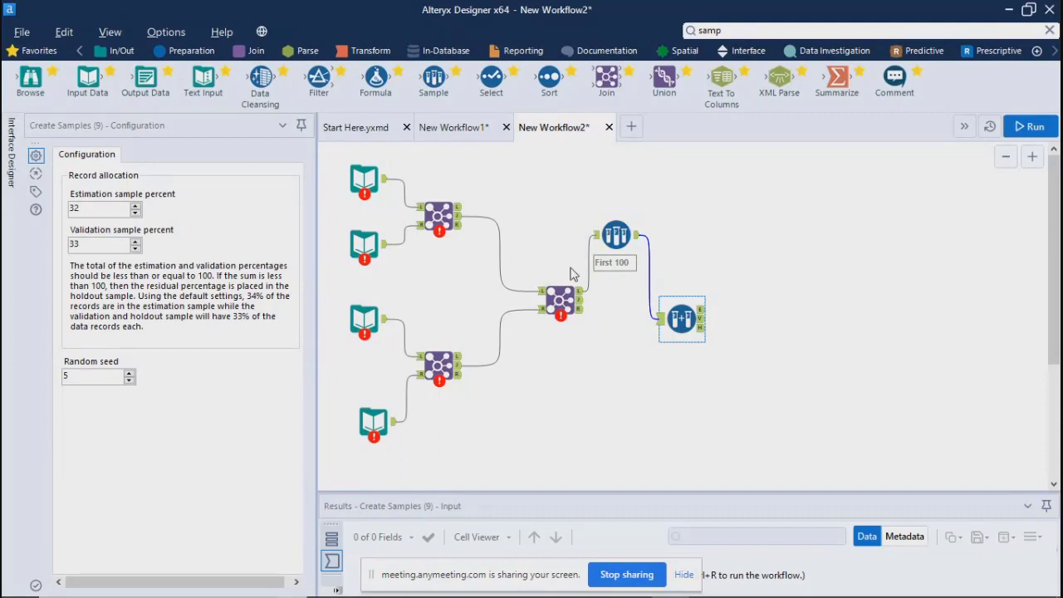
click(619, 237)
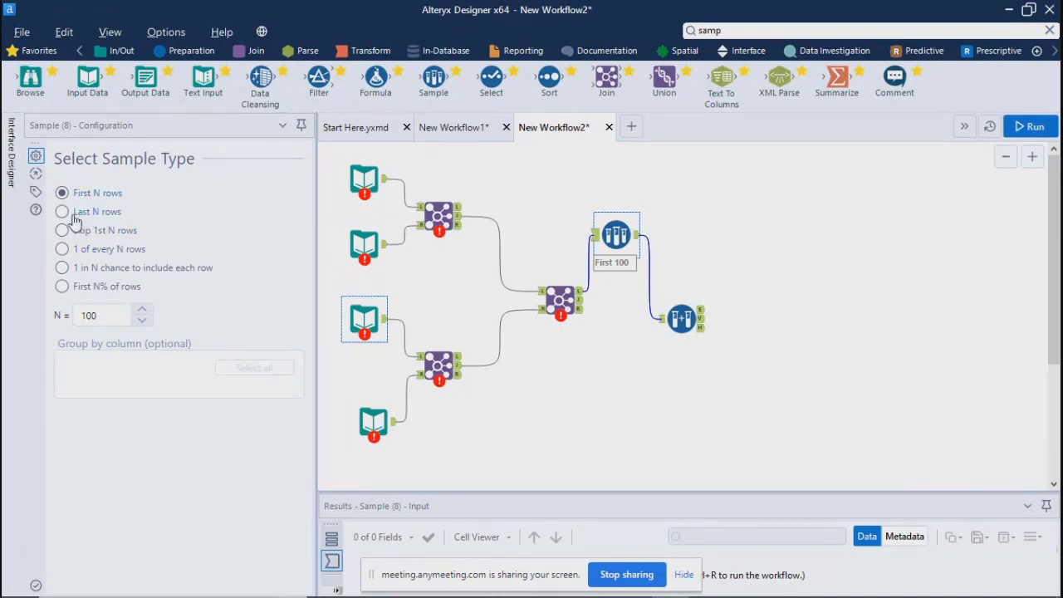
click(683, 318)
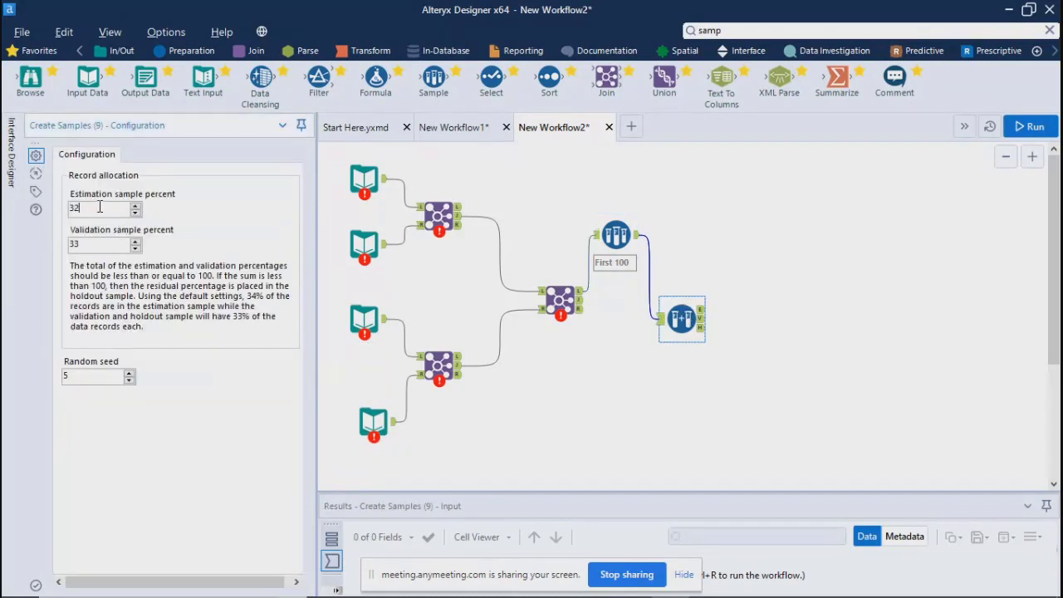
- Examine the Create Samples tool's estimation sample percent, validation sample percent and random seed against the Sample tool's settings
drag(100, 207, 38, 207)
click(100, 245)
double_click(87, 207)
double_click(86, 246)
click(80, 381)
drag(59, 380, 101, 391)
click(80, 378)
drag(81, 379, 48, 378)
click(76, 209)
drag(86, 208, 50, 213)
click(75, 244)
double_click(75, 245)
click(92, 209)
click(83, 247)
click(616, 235)
click(663, 316)
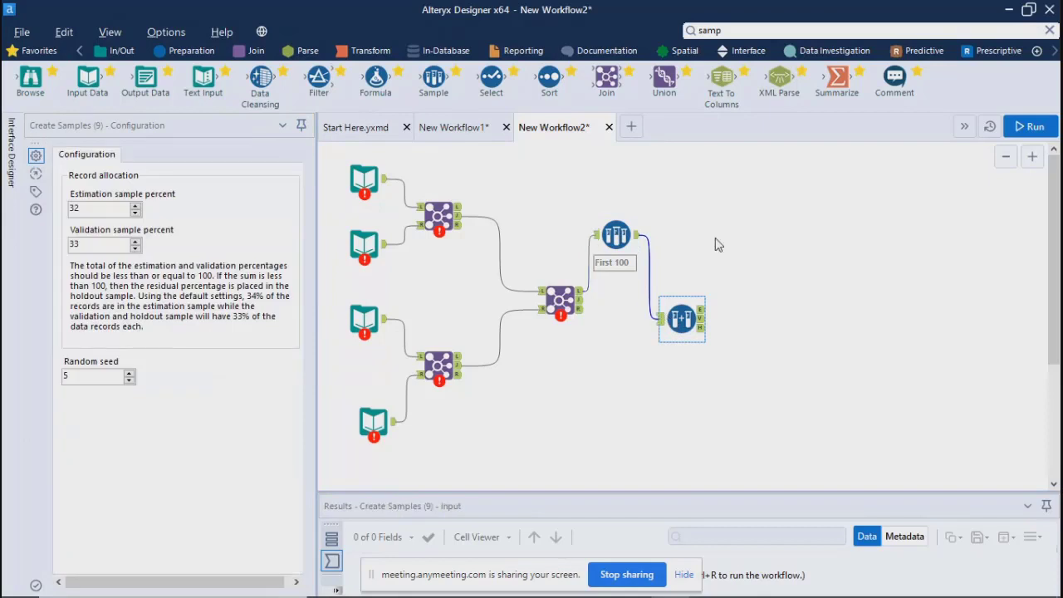
- Try removing the Create Samples tool so only the Sample tool remains, then restore it and review its estimation sample percent
mouse_move(580, 188)
mouse_down()
mouse_move(682, 378)
mouse_move(807, 375)
mouse_move(636, 337)
mouse_move(553, 210)
mouse_move(610, 180)
mouse_move(587, 186)
mouse_up()
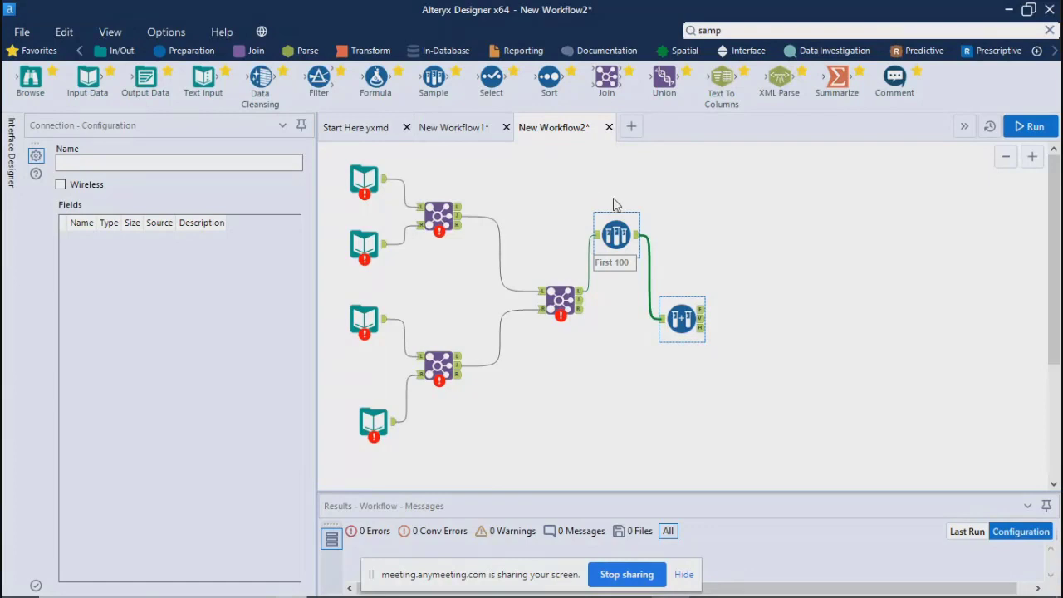
click(610, 226)
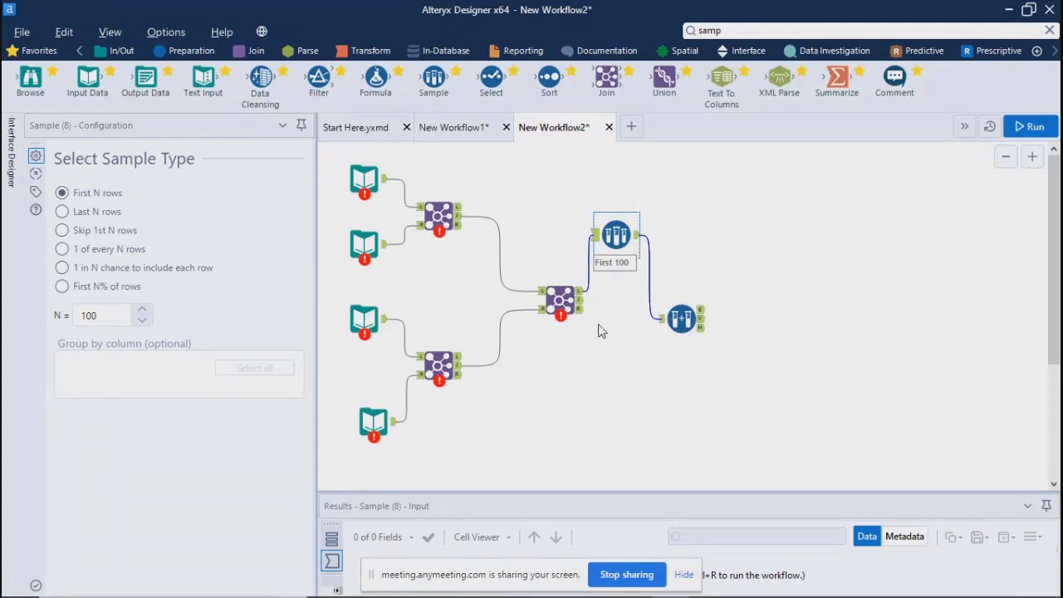
click(678, 322)
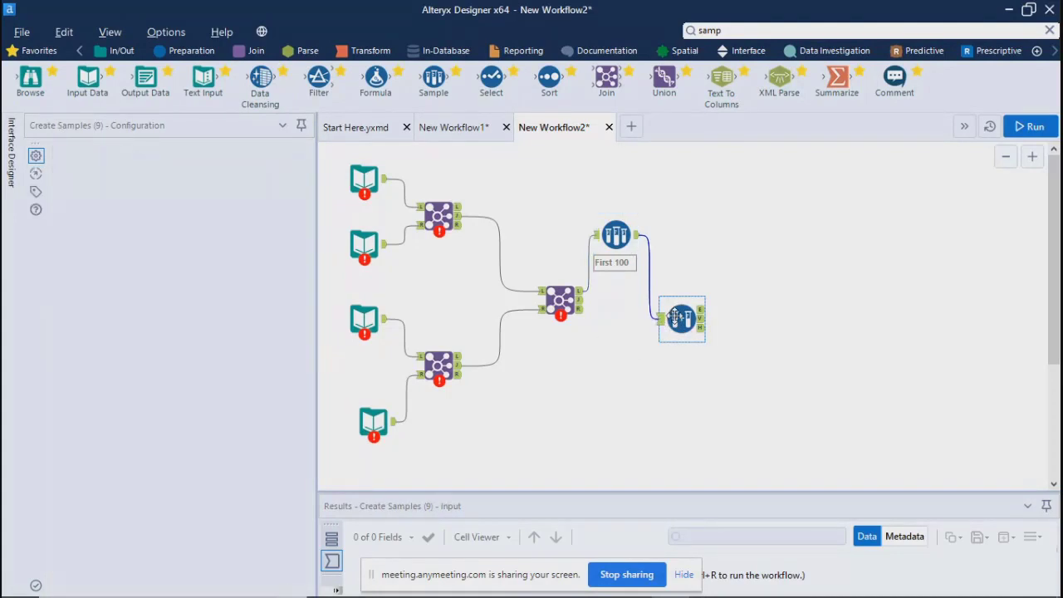
key(Delete)
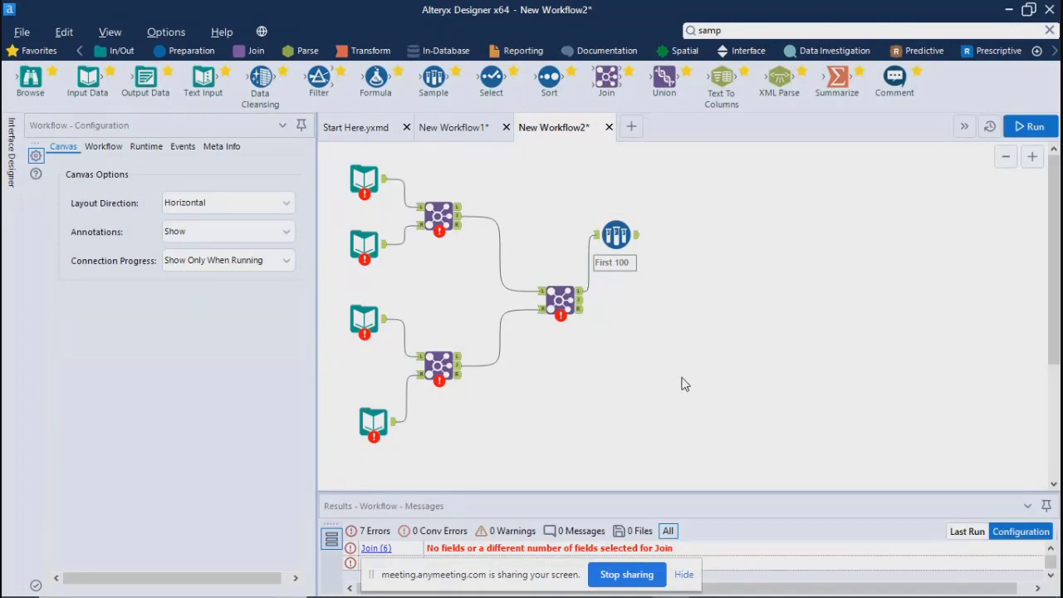
click(615, 237)
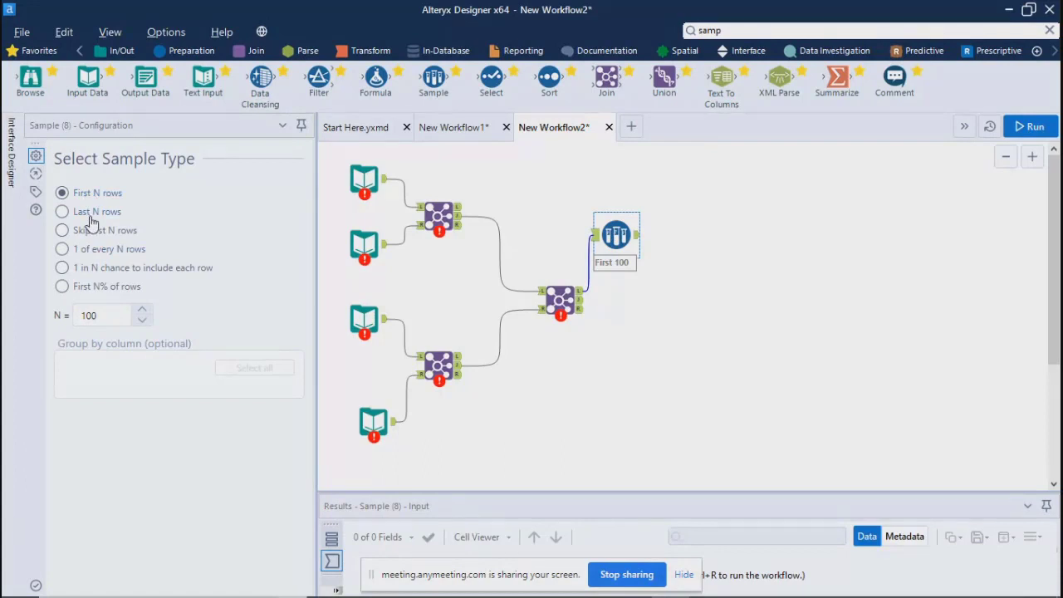
click(747, 243)
click(683, 320)
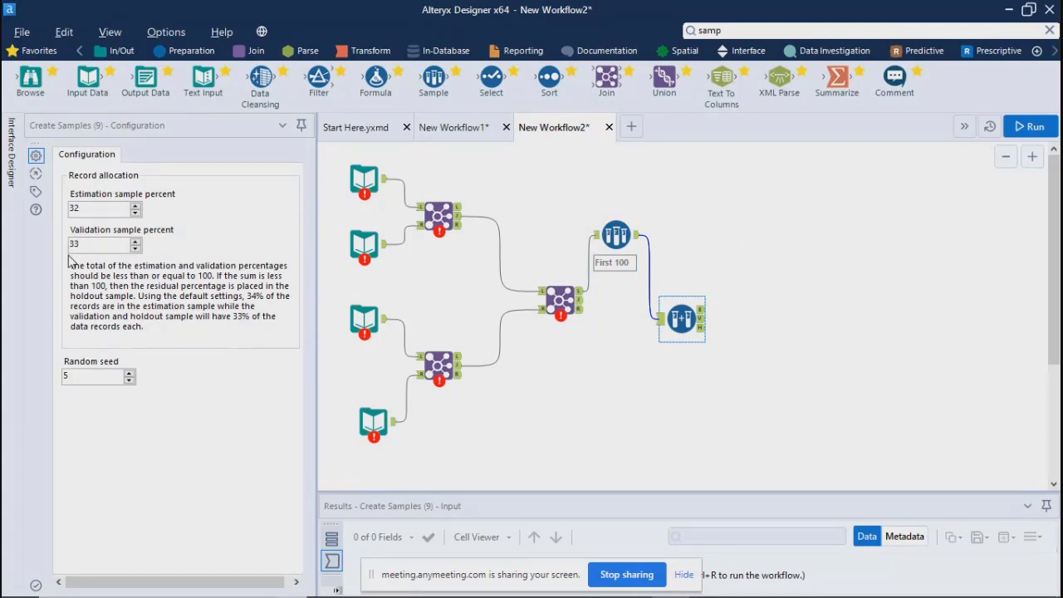
drag(93, 207, 73, 207)
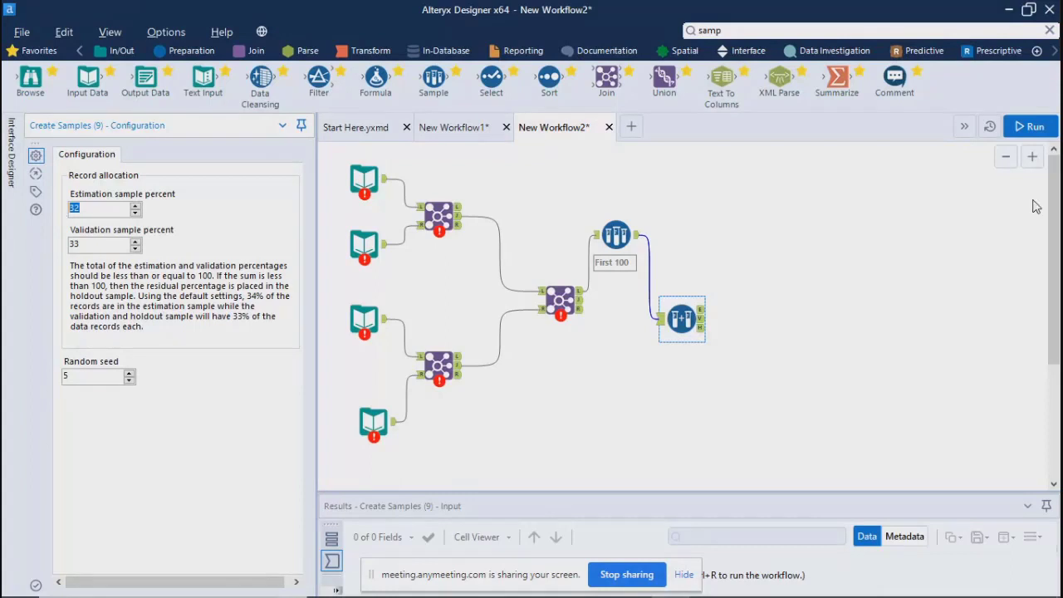
- Delete the Sample tool and connect the third Join's J output directly to the Create Samples tool
click(608, 234)
key(Delete)
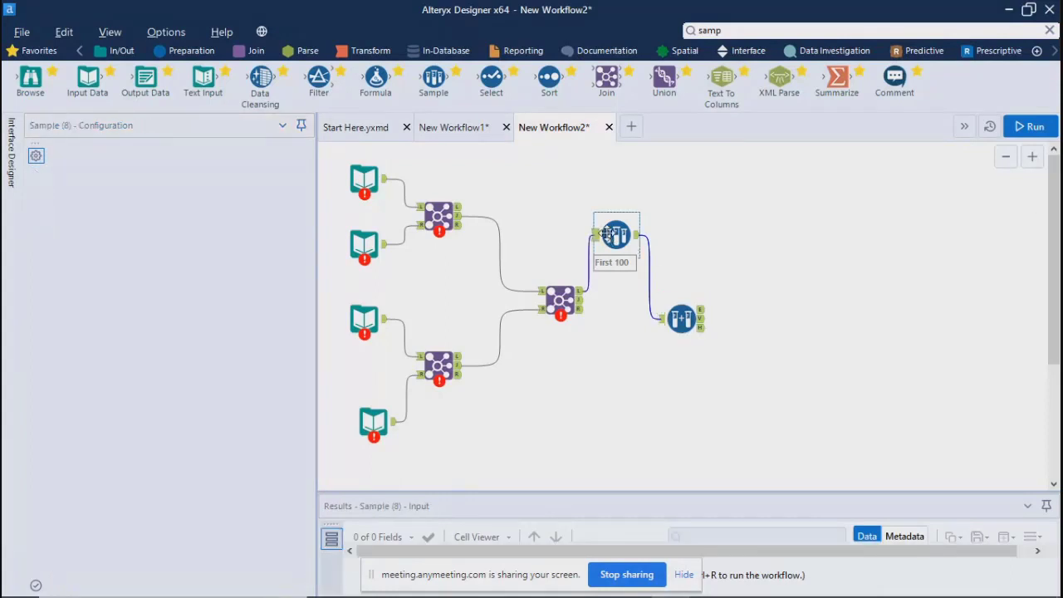
drag(583, 301, 661, 318)
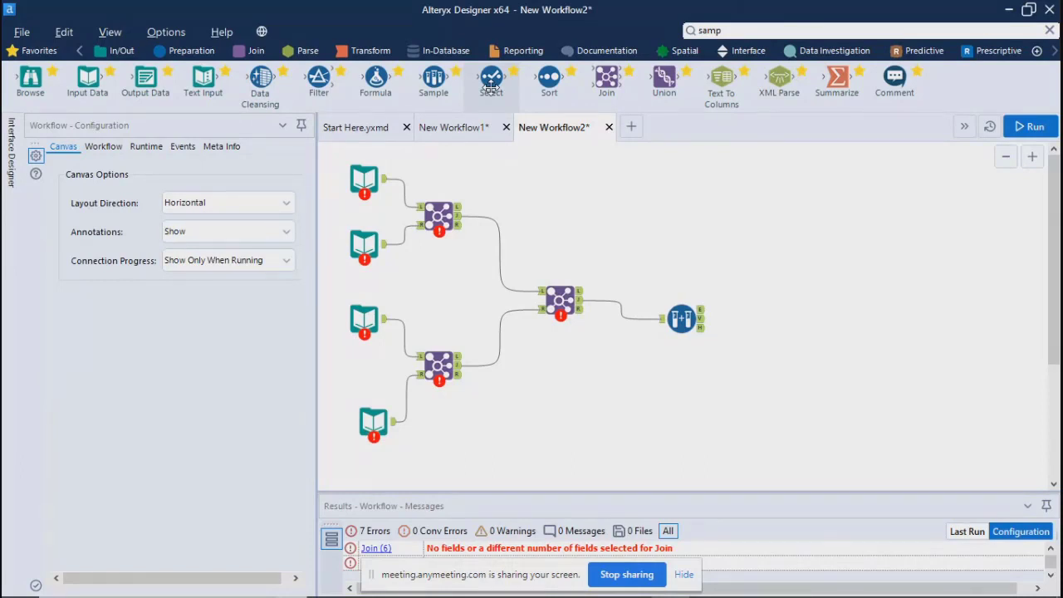
- Inspect the configurations of the first Join and third Input Data tools, then read the Select entry in the PDF tool sheet
click(438, 214)
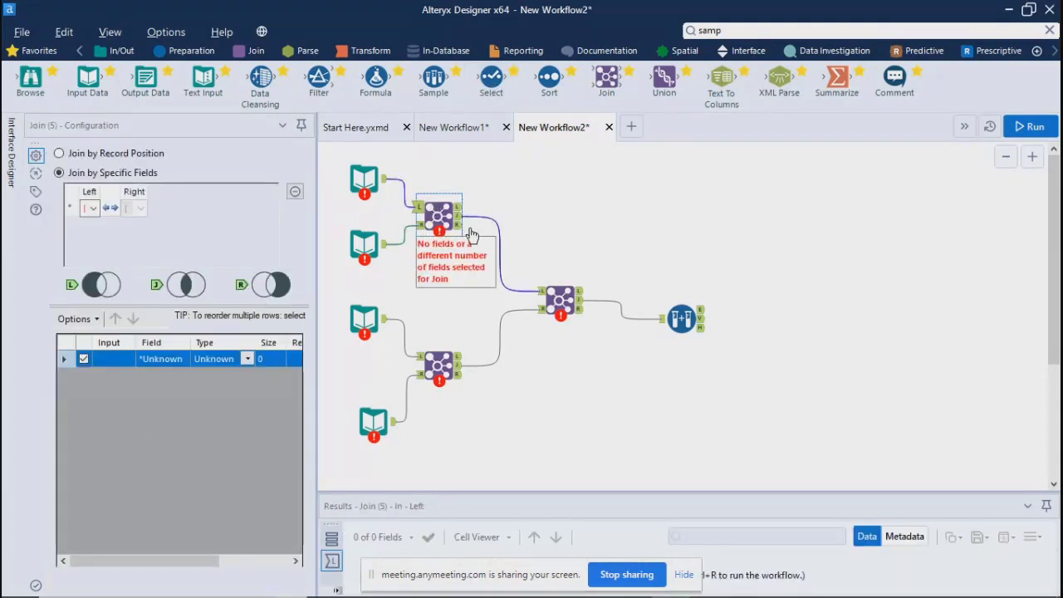
click(366, 318)
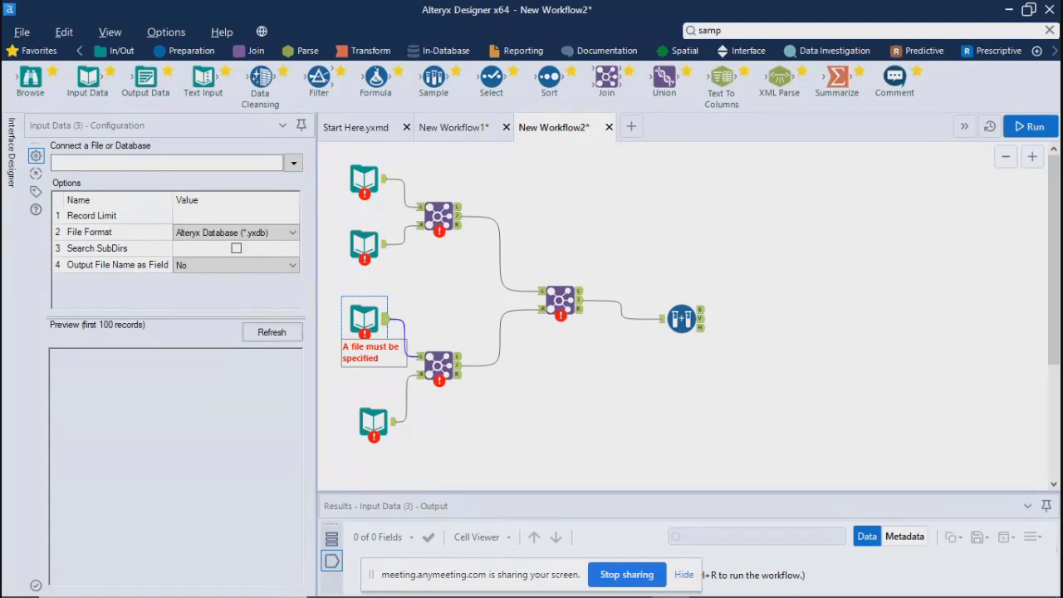
key(alt+Tab)
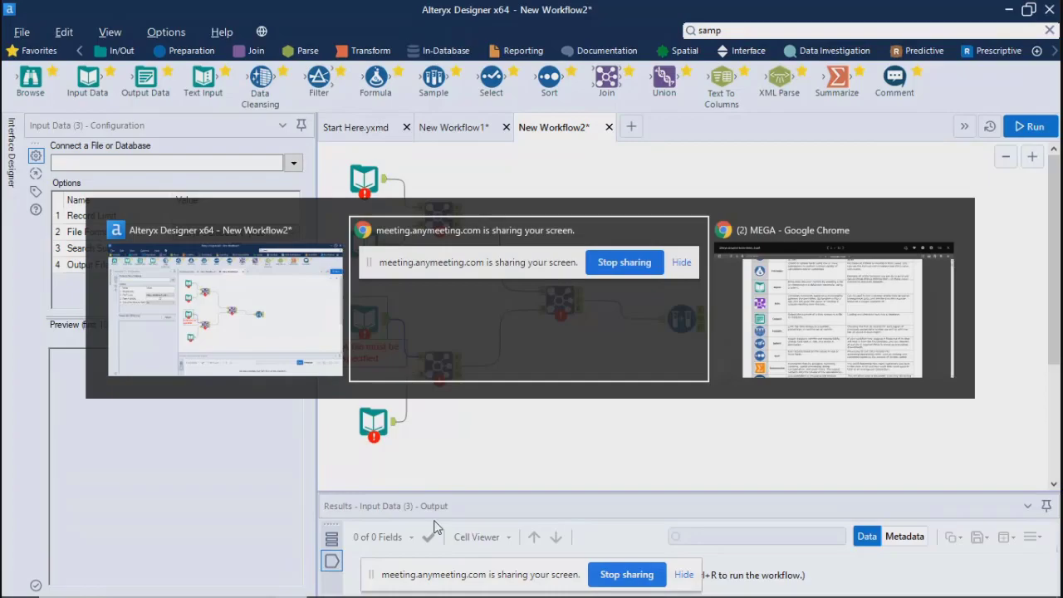
key(alt+Tab)
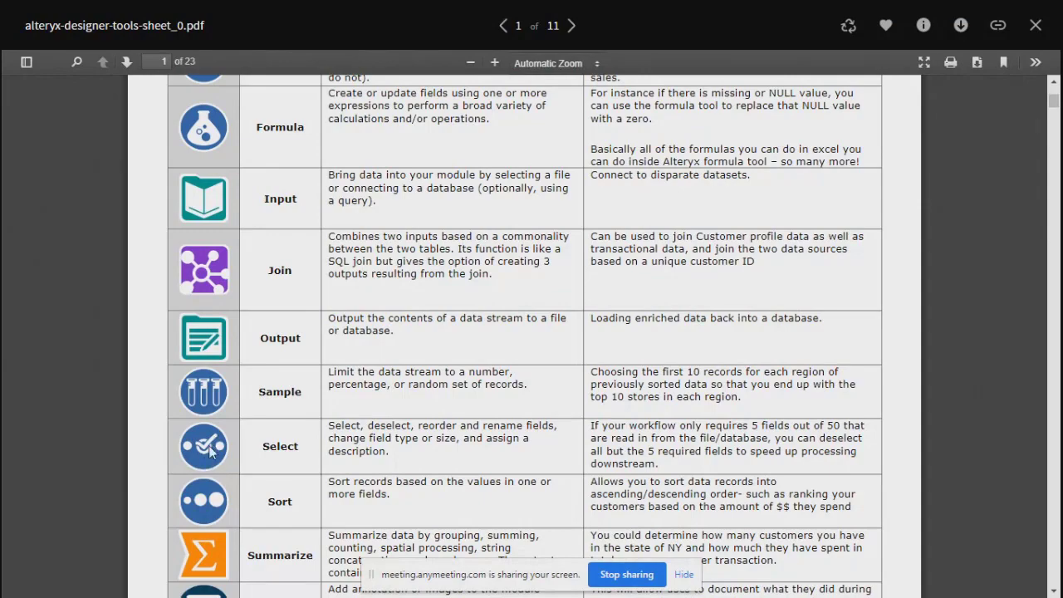
- Return to Alteryx Designer, add an unconnected Select tool above the Create Samples tool, and compare it with its PDF sheet description
key(alt+Tab)
drag(490, 79, 774, 225)
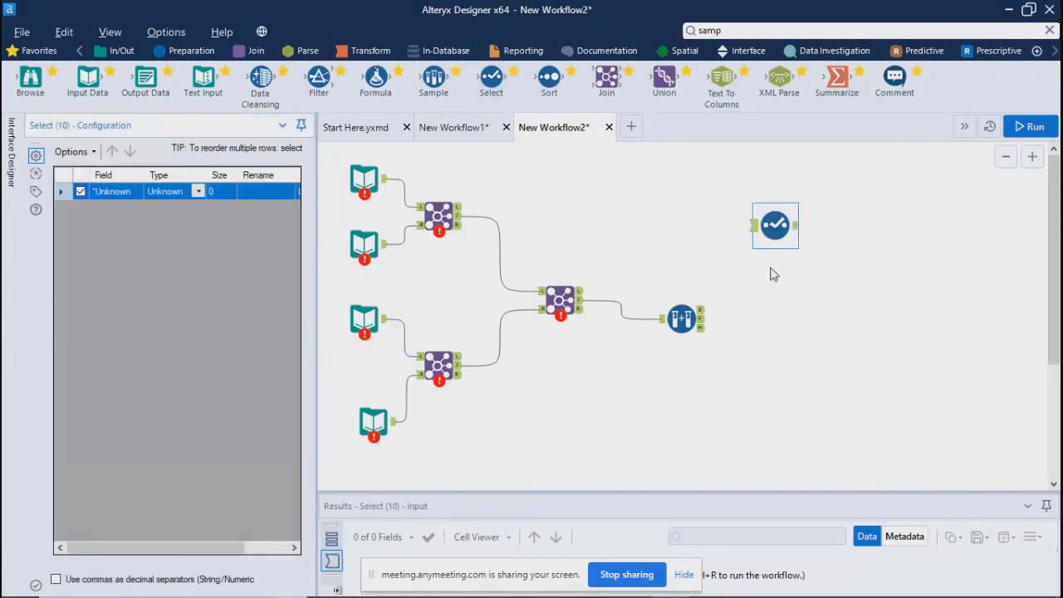
key(alt+Tab)
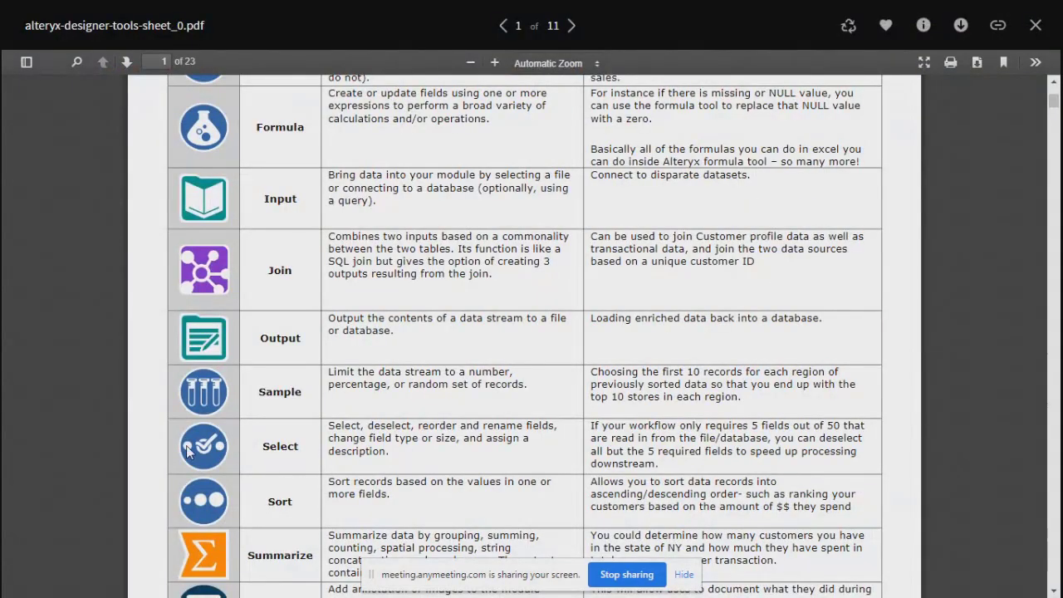
key(alt+Tab)
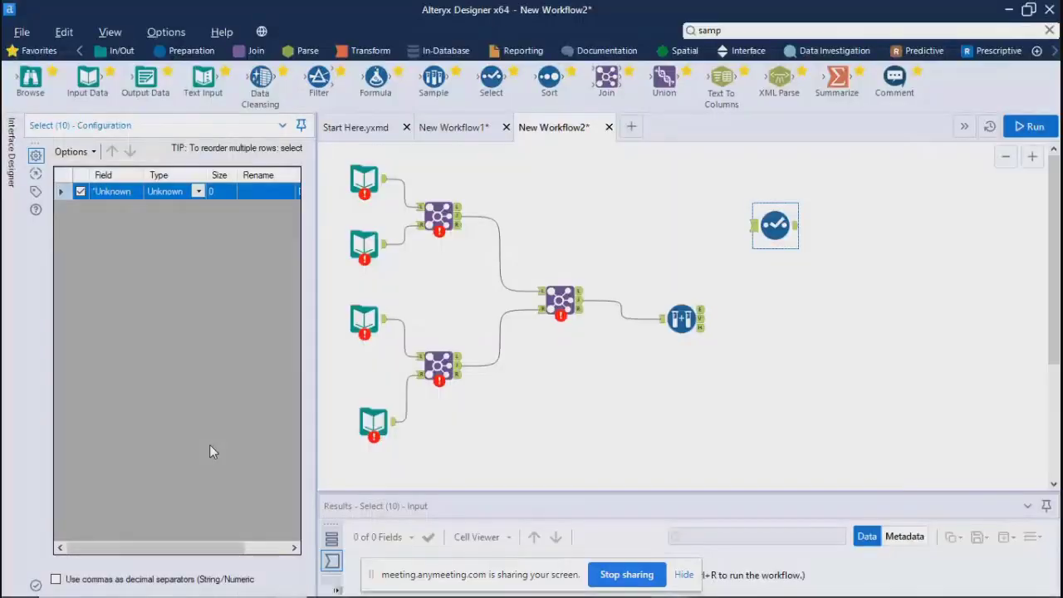
key(alt+Tab)
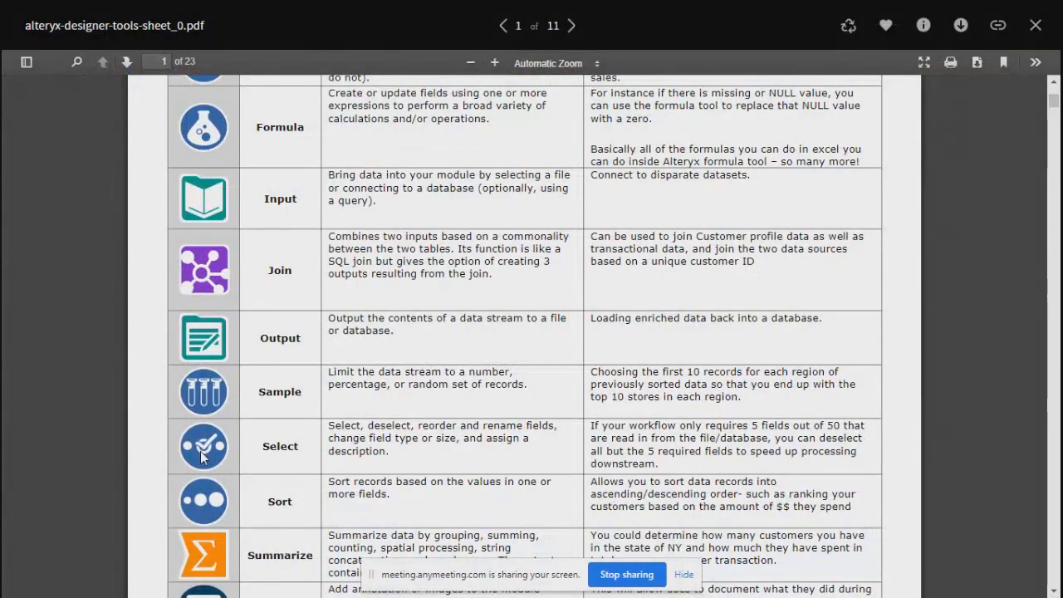
key(alt+Tab)
key(alt+Tab)
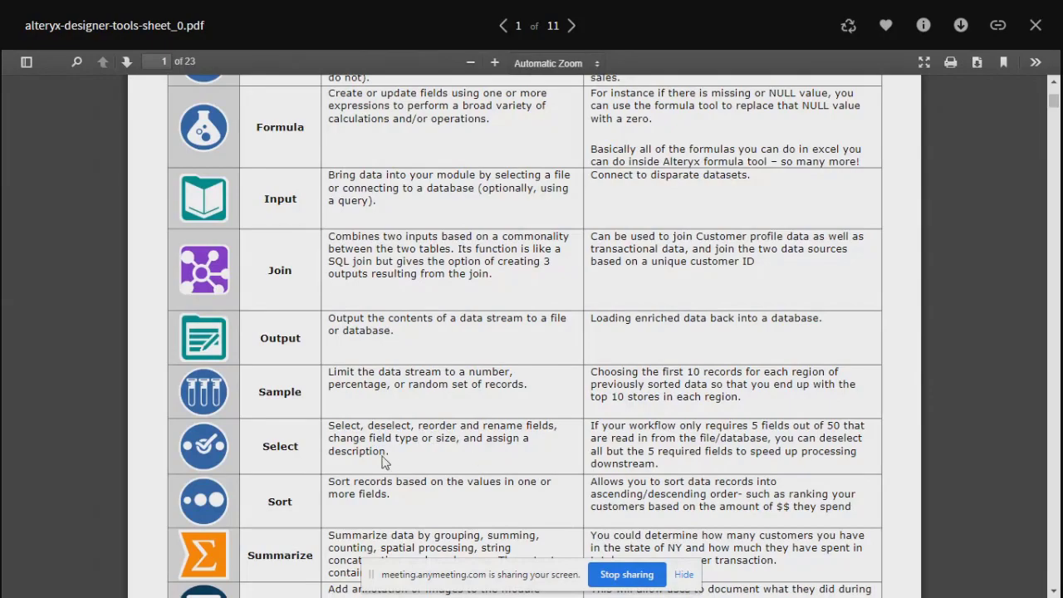
key(alt+Tab)
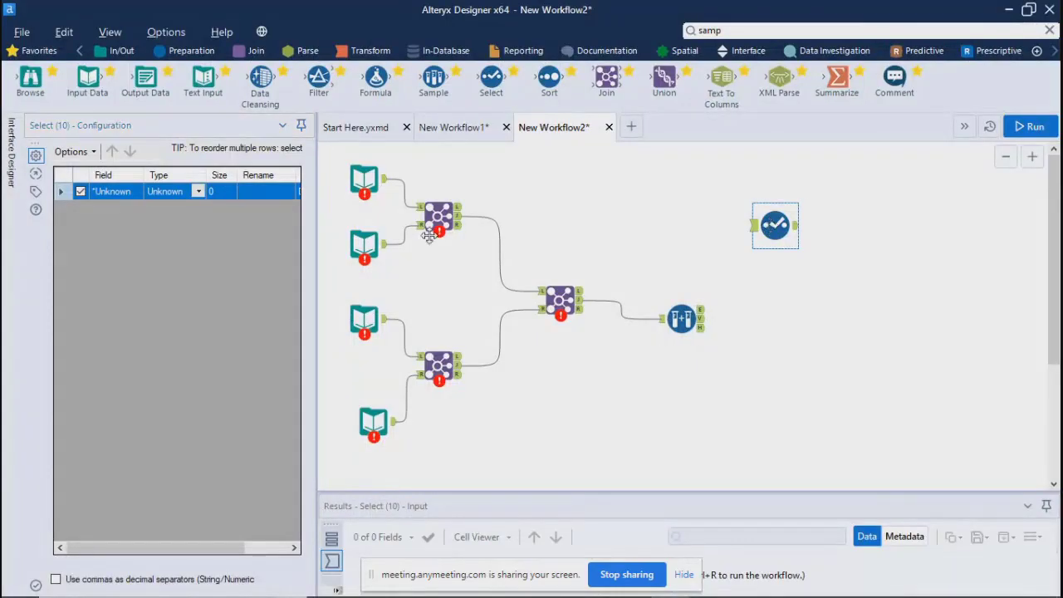
- Connect the first Input Data tool to the recent file Master Store File - CO.yxdb
click(363, 178)
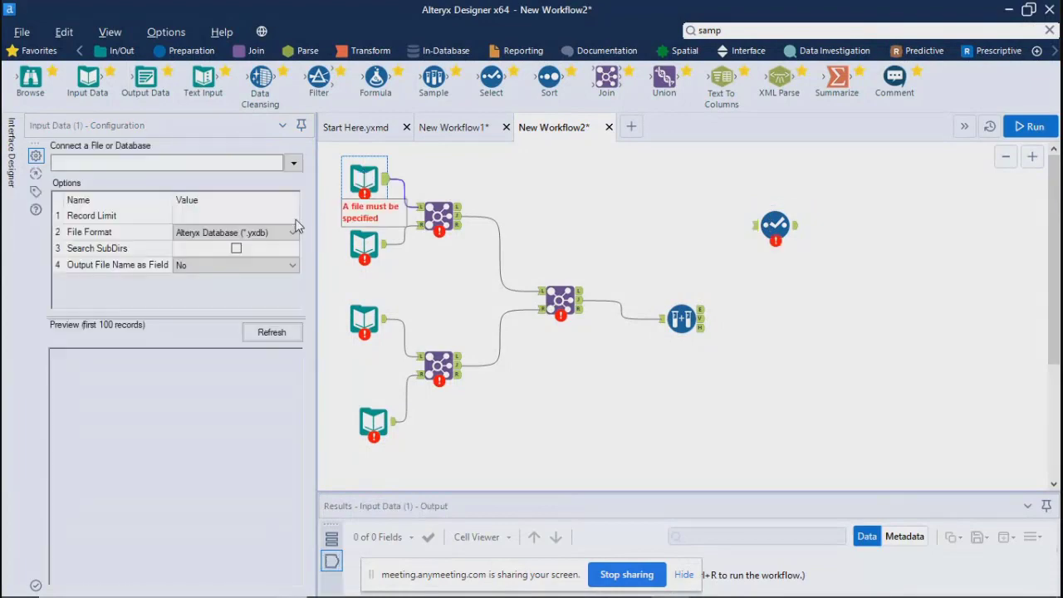
click(291, 162)
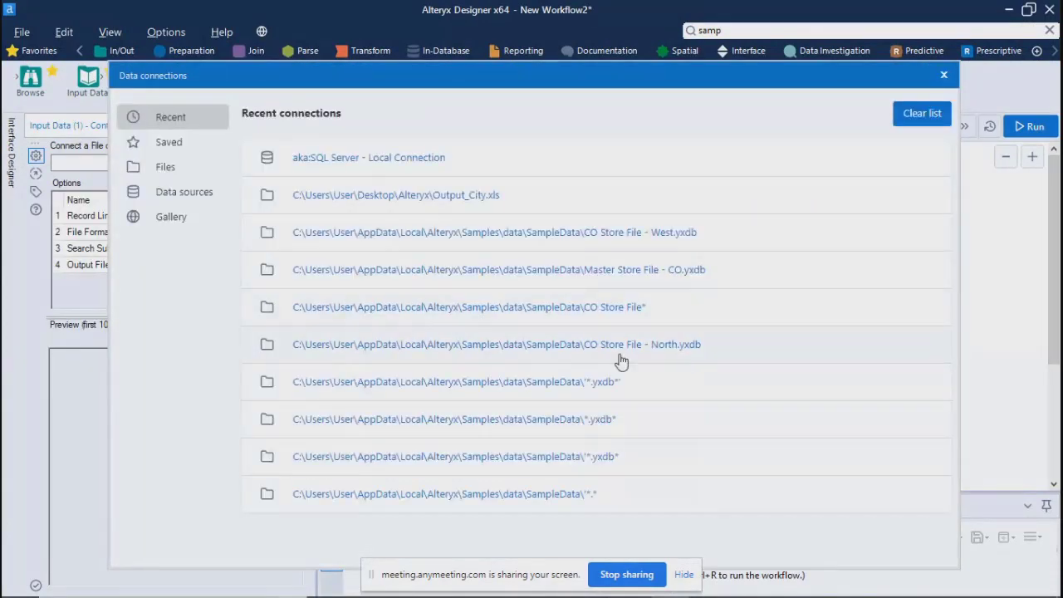
click(560, 276)
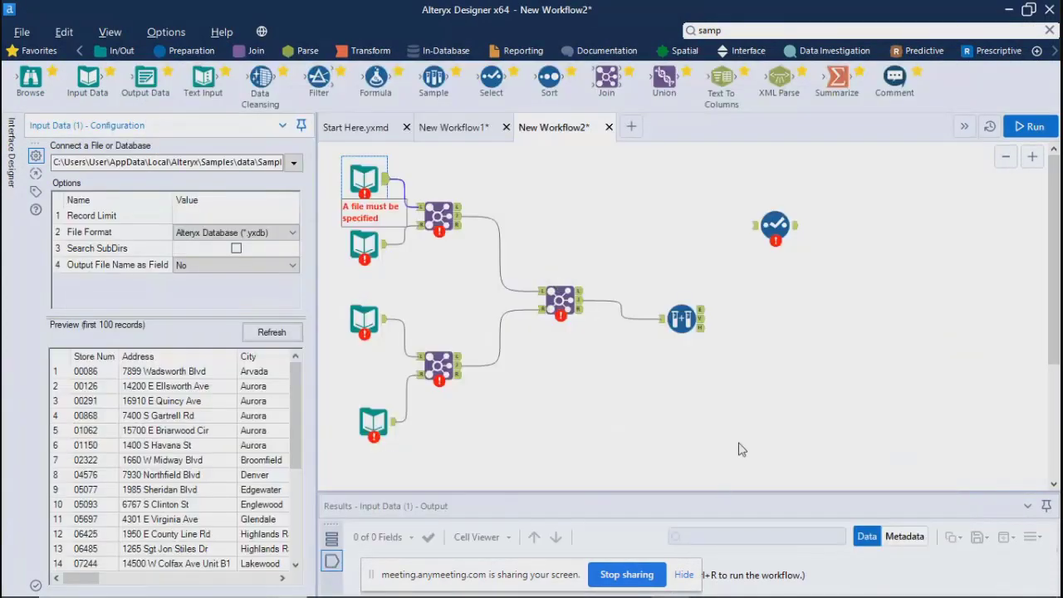
- Delete the first Join tool and connect the first Input Data tool's output to the Select tool
click(438, 214)
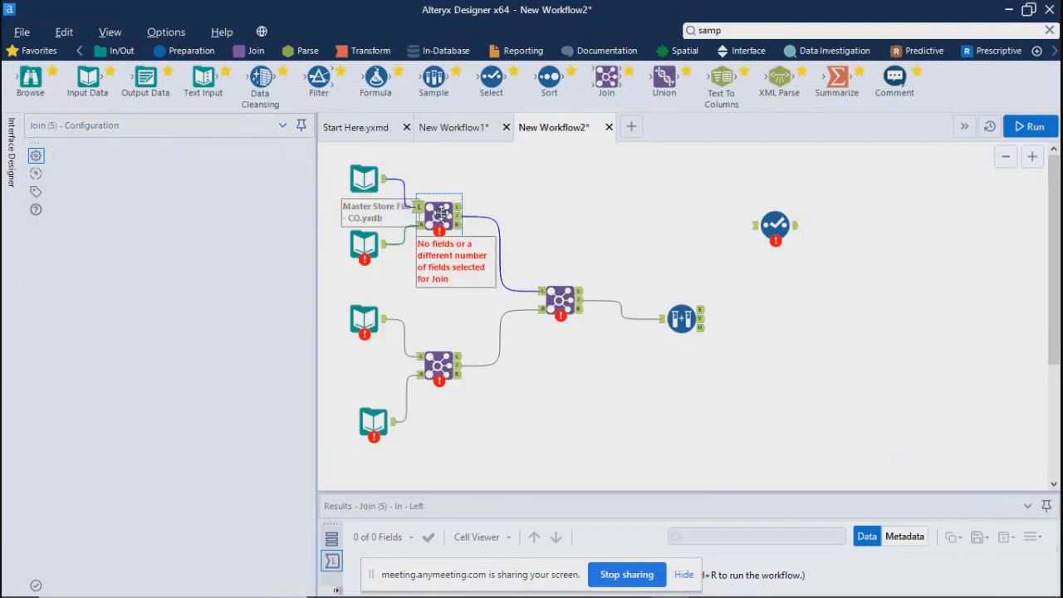
key(Delete)
drag(387, 181, 757, 225)
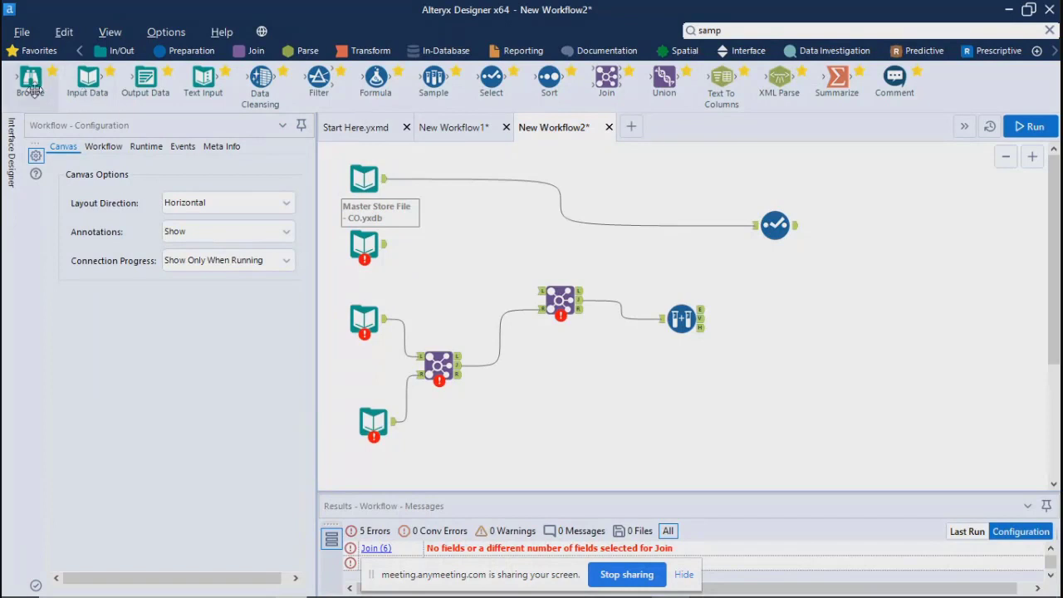
- Attach a Browse tool to the Select tool's output and open the Select tool's configuration
drag(30, 81, 856, 230)
click(775, 225)
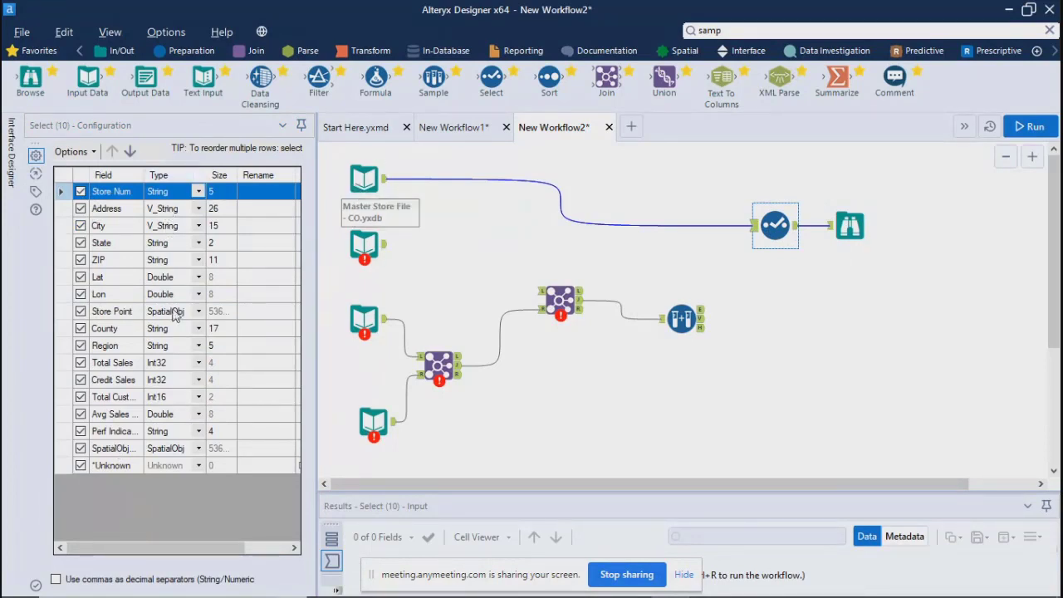
- Examine the type, size, rename and description settings available for the Address field in the Select tool
click(199, 209)
click(203, 213)
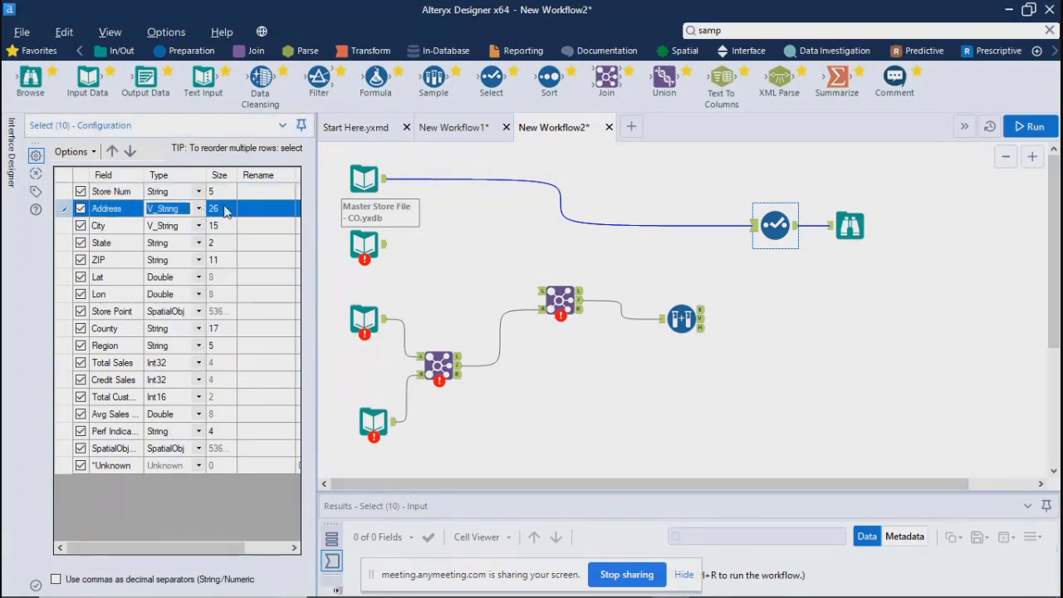
click(223, 210)
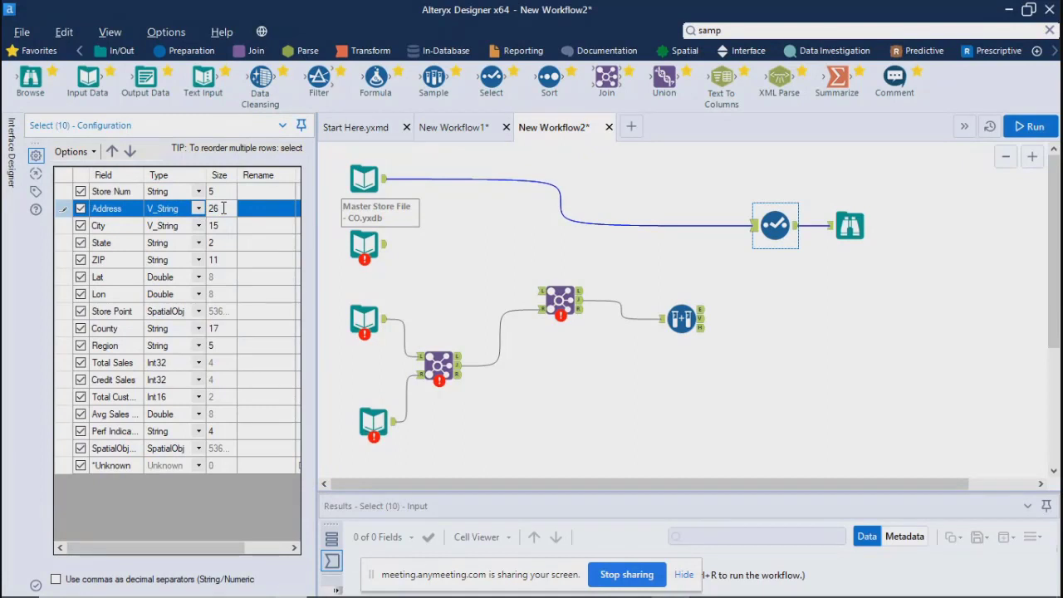
click(261, 215)
drag(249, 549, 295, 550)
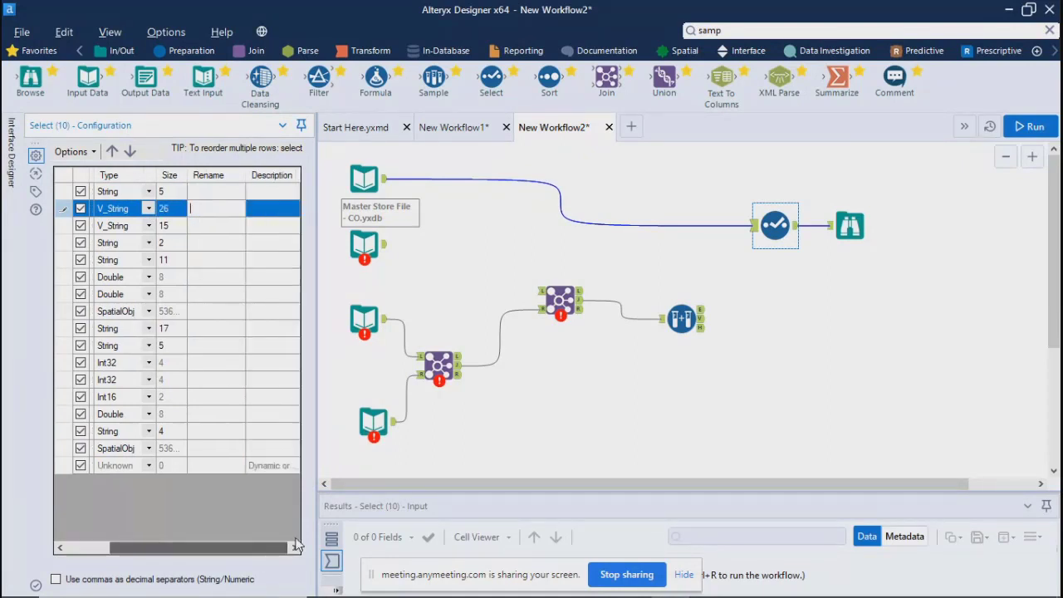
click(257, 209)
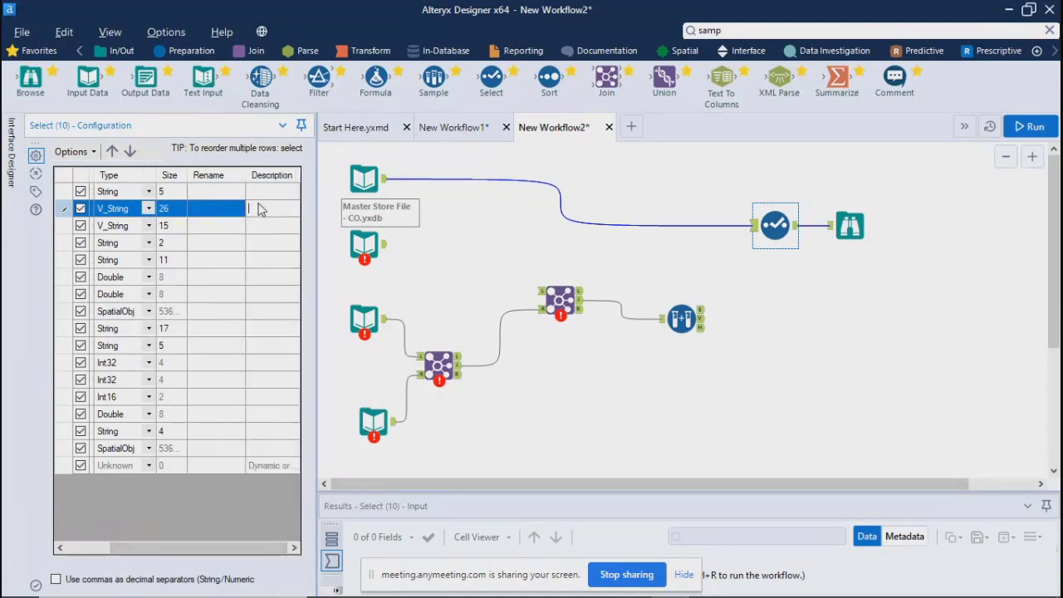
drag(247, 547, 199, 547)
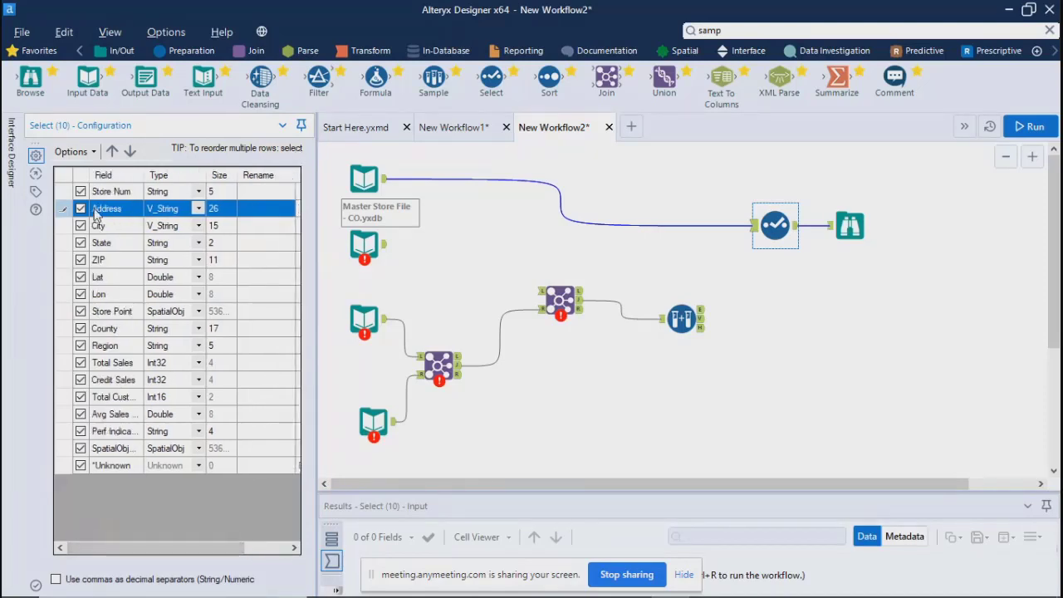
click(271, 208)
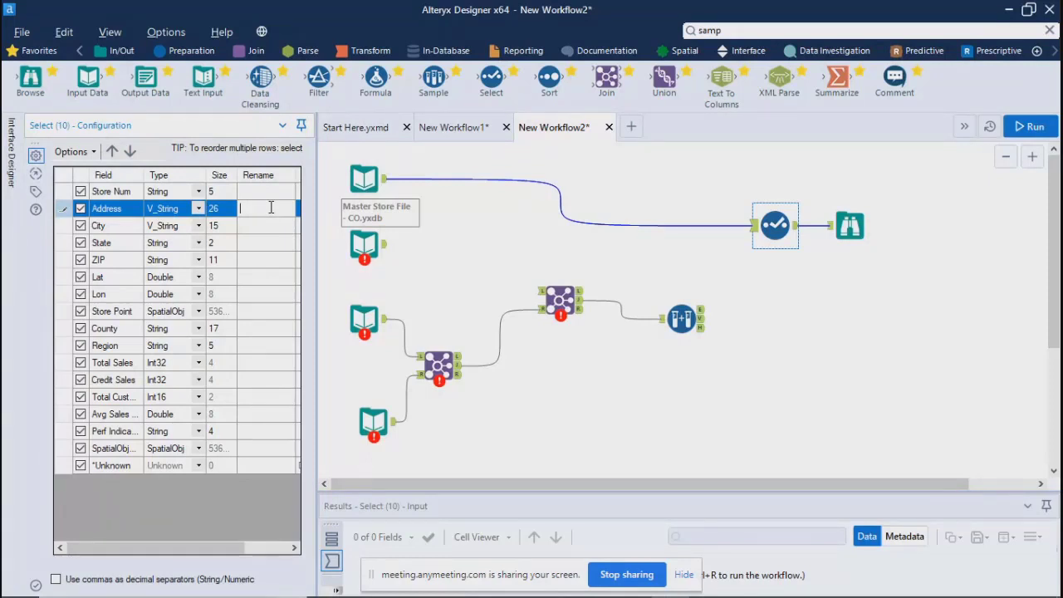
- Deselect the Address, City, State and ZIP fields in the Select tool and move the tool closer to the Input Data tool
click(80, 208)
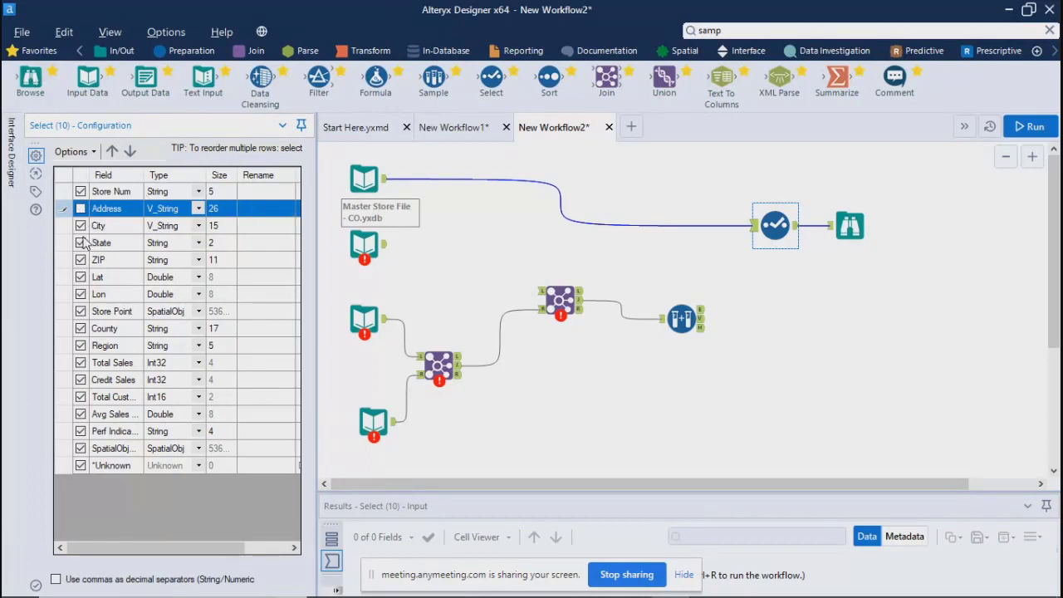
click(80, 226)
click(81, 242)
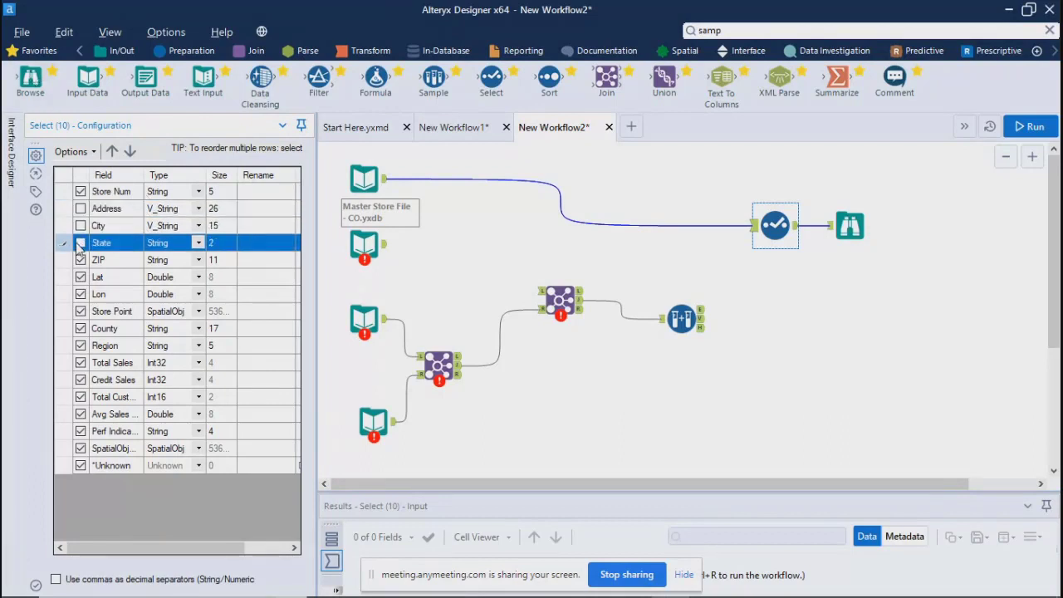
click(81, 260)
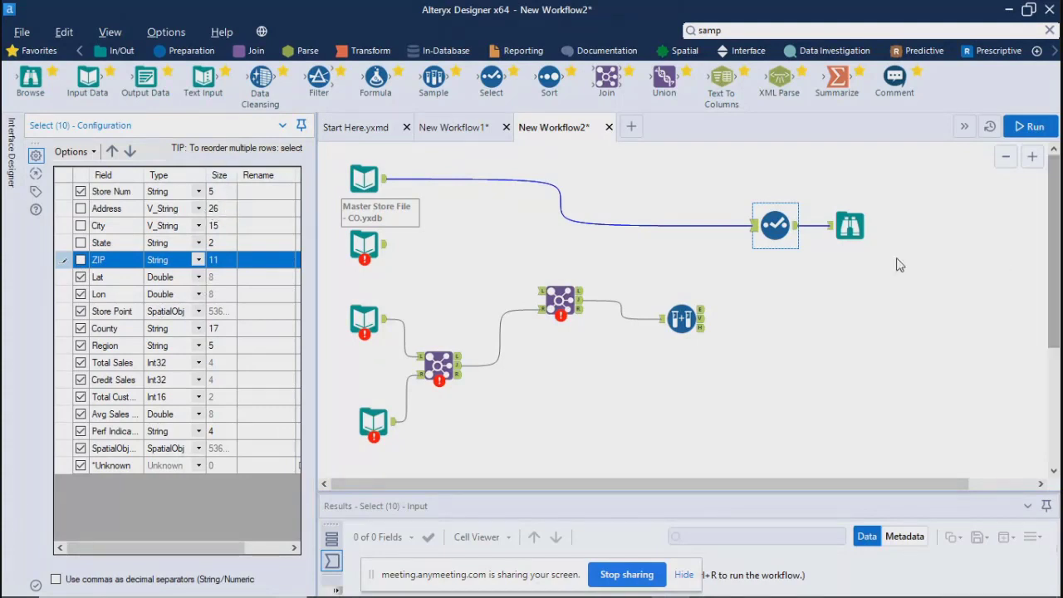
drag(780, 233, 623, 195)
click(796, 282)
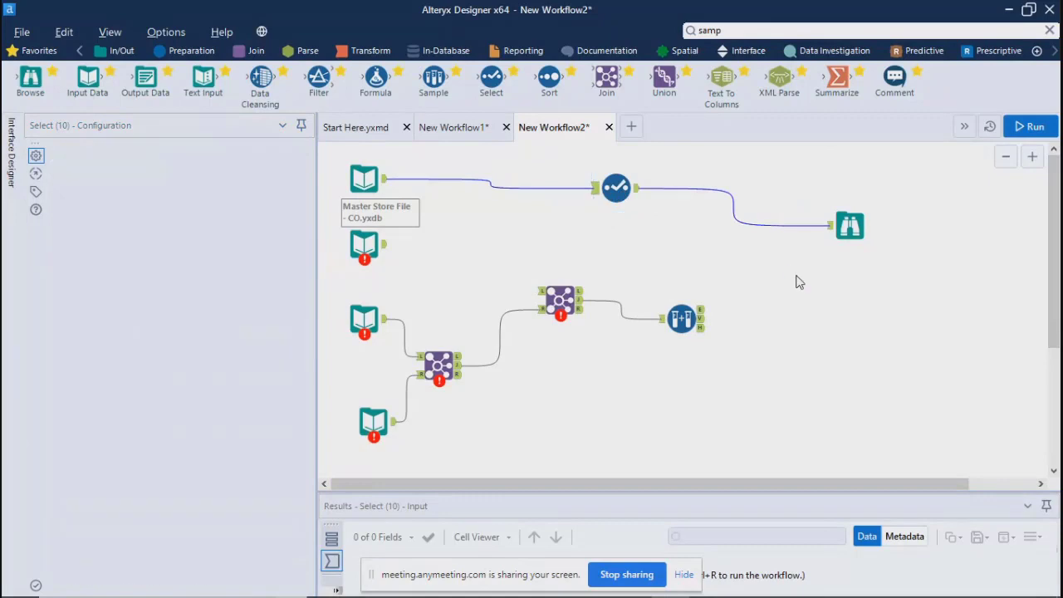
- Check the Sort entry in the PDF tool sheet, then insert a Sort tool between Select and Browse that sorts Total Sales ascending
key(alt+Tab)
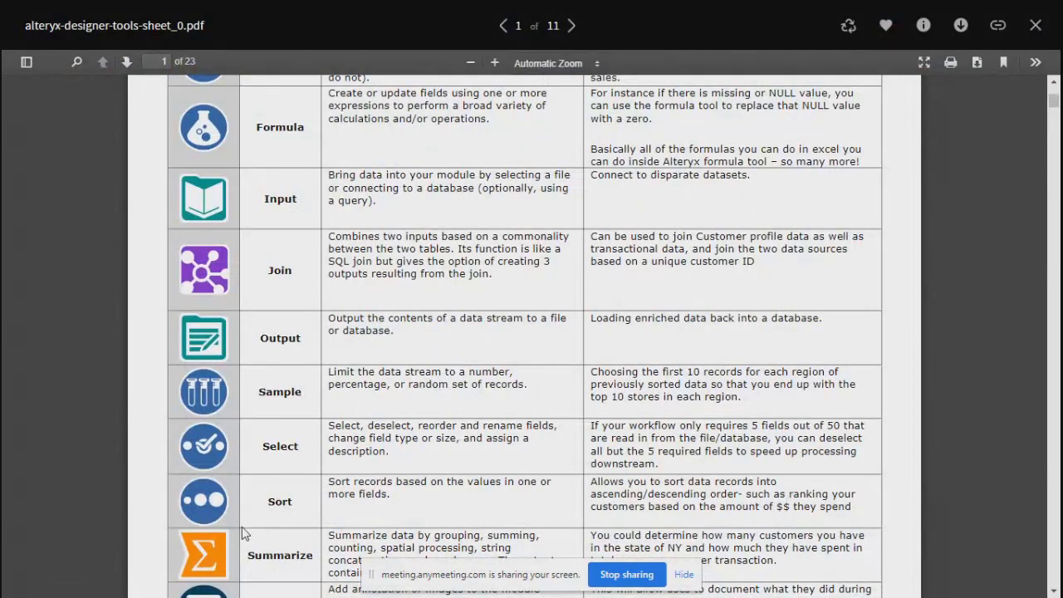
key(alt+Tab)
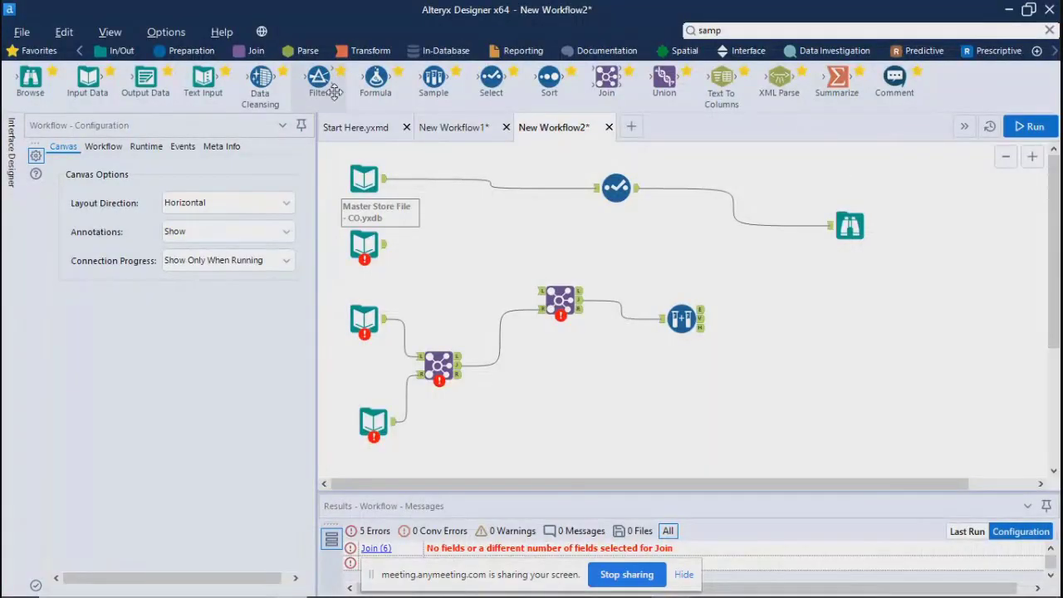
drag(562, 93, 708, 189)
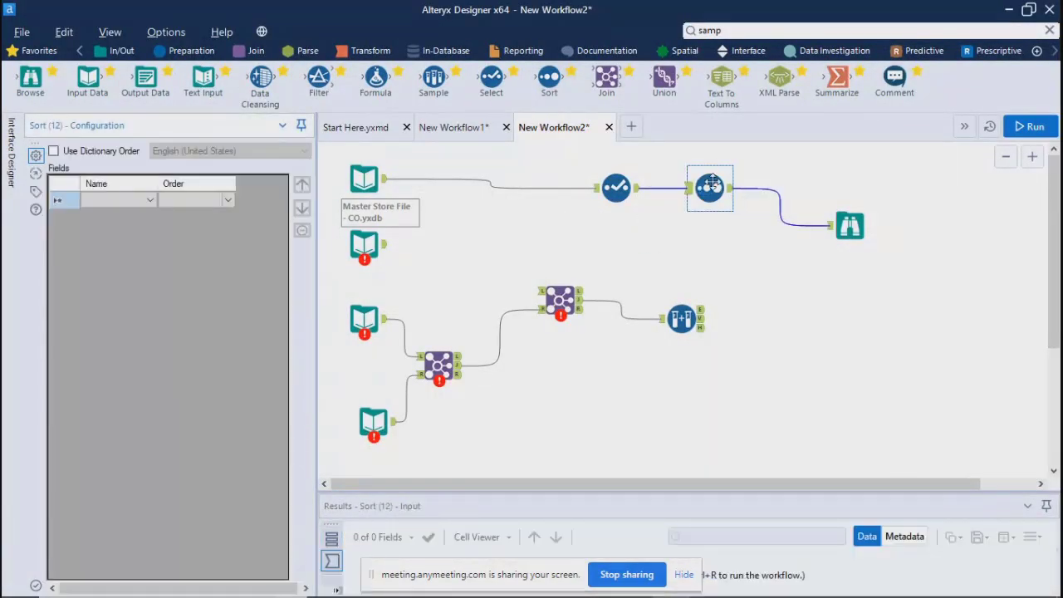
click(147, 203)
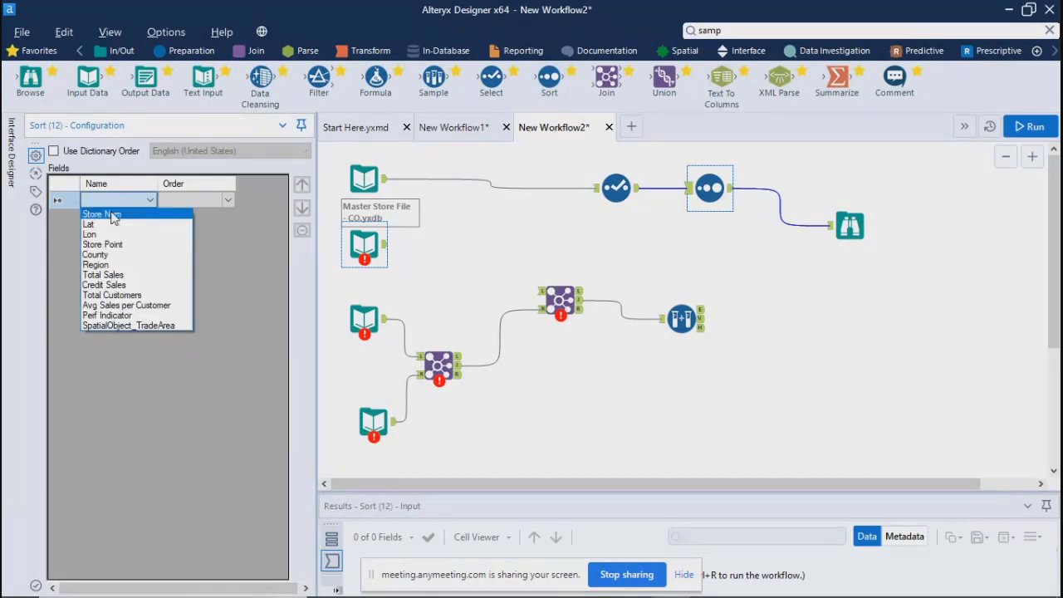
click(96, 277)
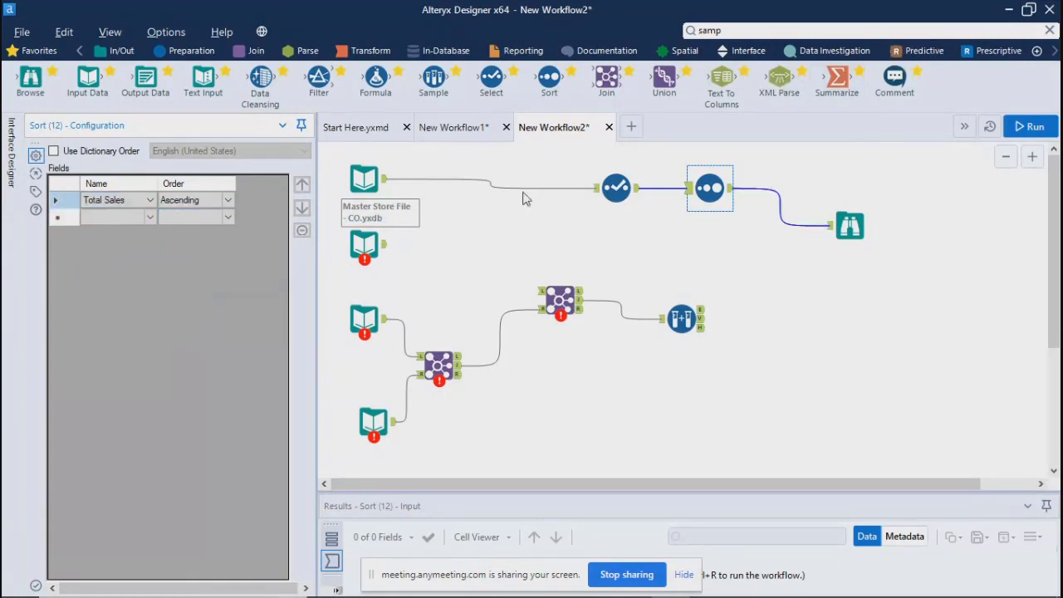
- Run the workflow with the new Sort tool and dismiss the completion message
click(823, 325)
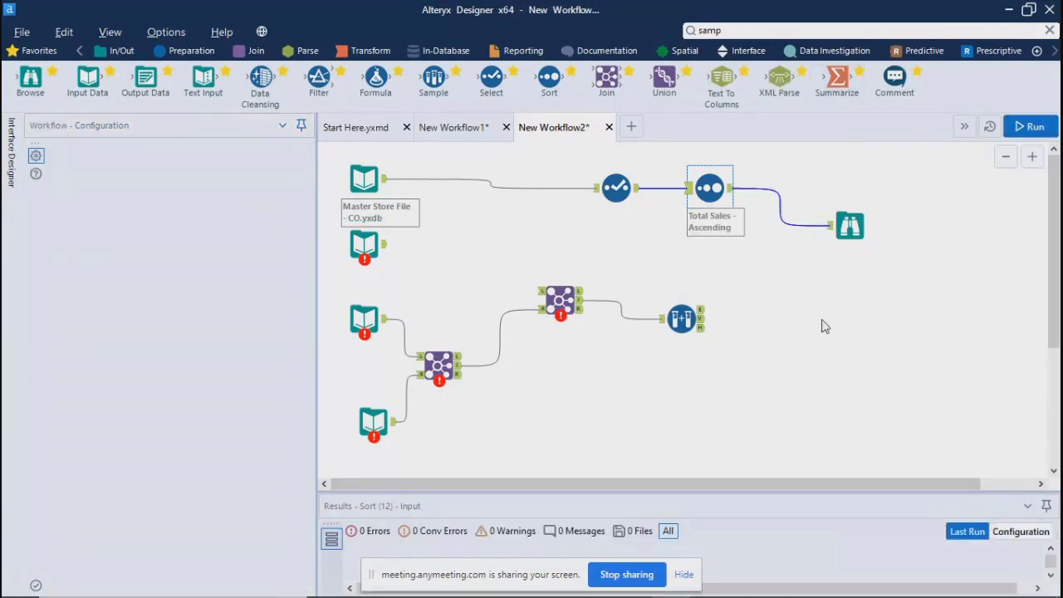
key(ctrl+r)
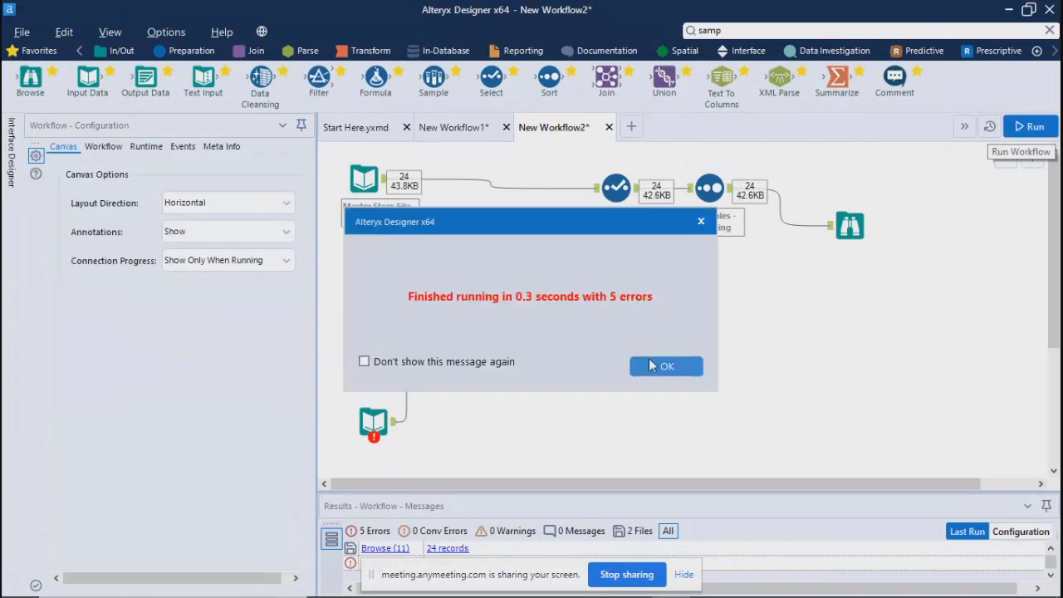
click(666, 365)
- Delete the three unconfigured Input Data tools below the Master Store File input
drag(365, 315, 364, 247)
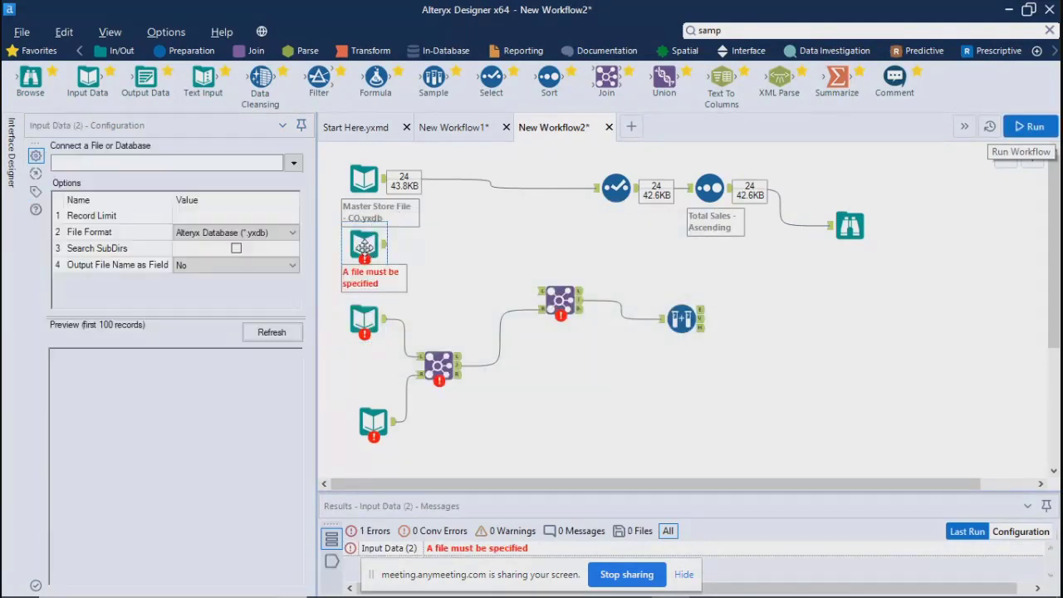
key(Delete)
click(372, 324)
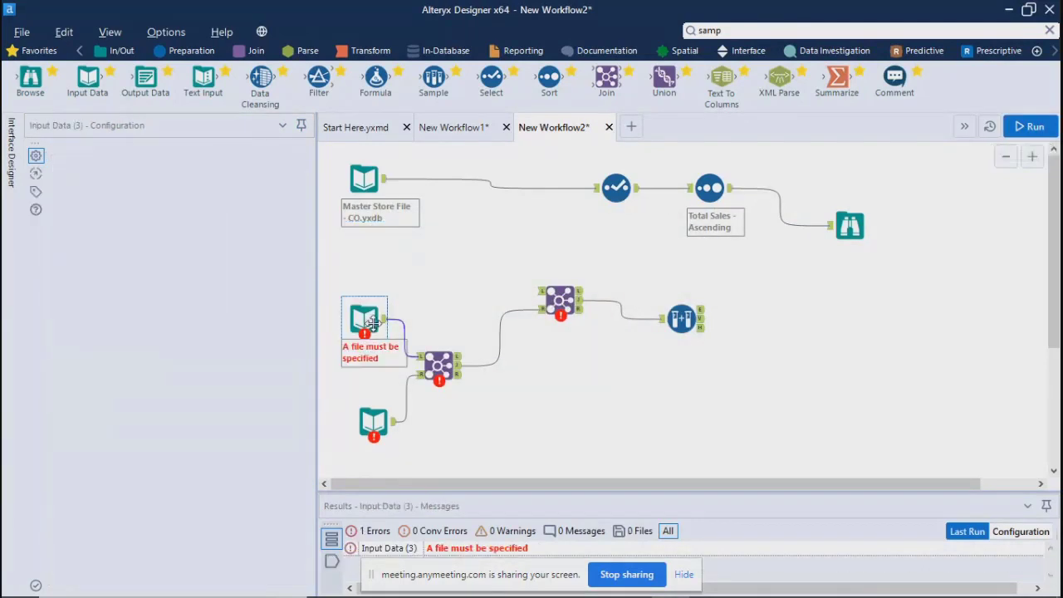
key(Delete)
click(373, 422)
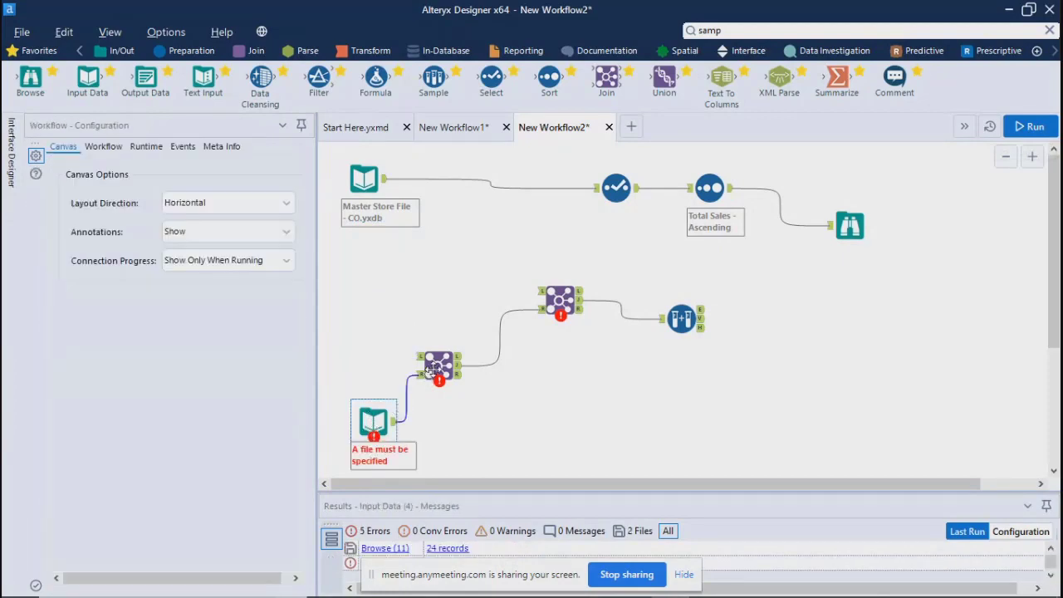
key(Delete)
- Delete the two remaining Join tools and the Create Samples tool from the canvas
click(437, 366)
key(Delete)
click(560, 300)
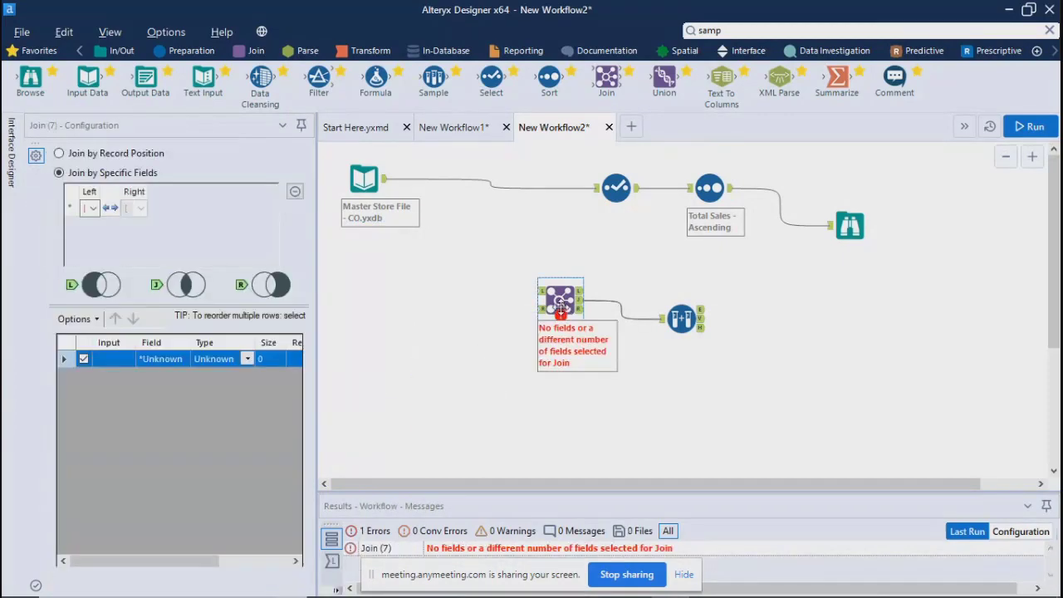
key(Delete)
click(691, 321)
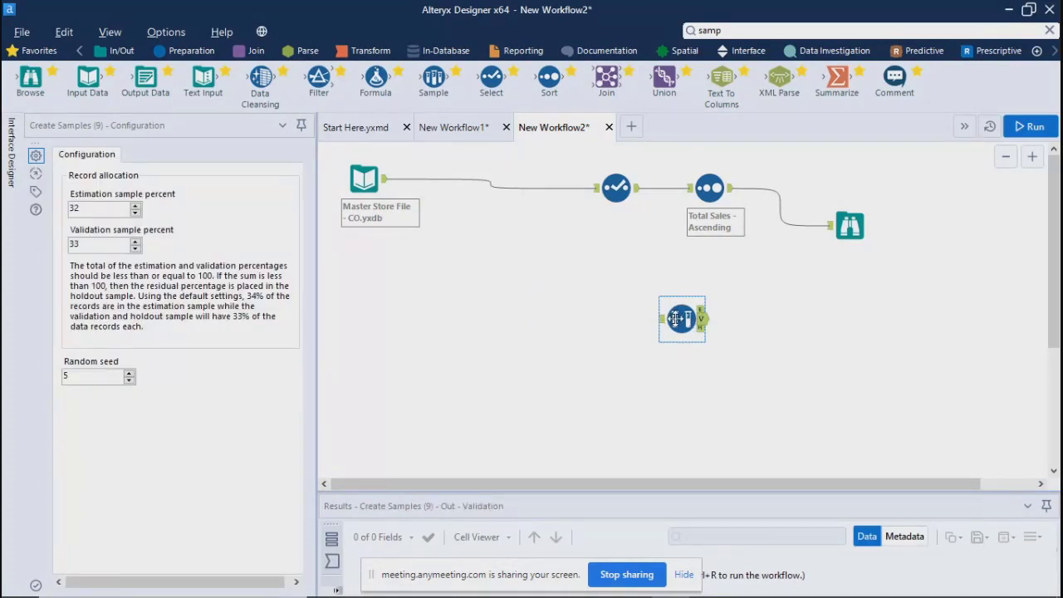
key(Delete)
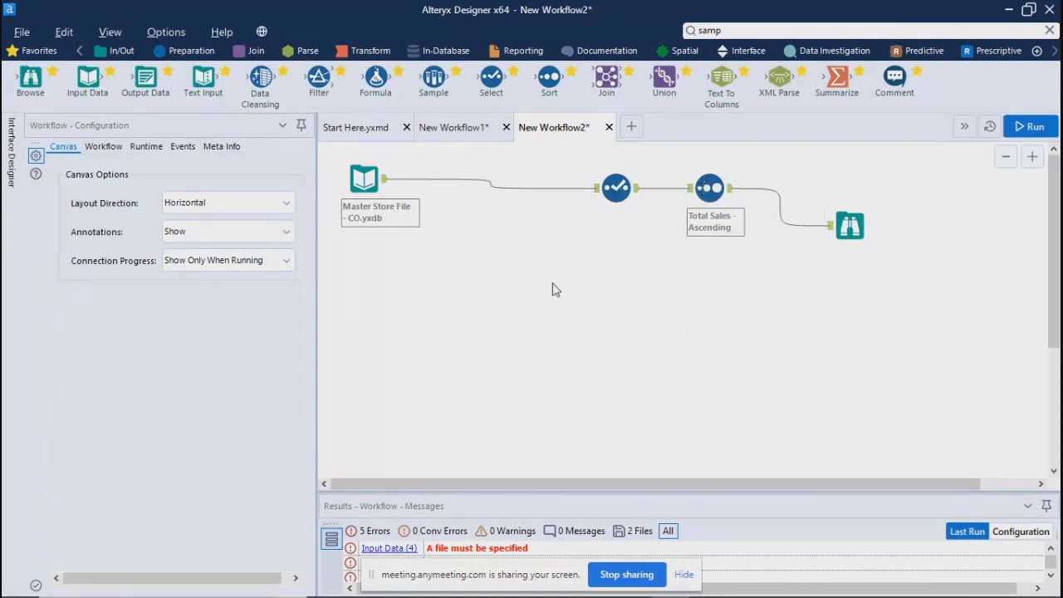
- Search the tools for "auto" and insert the Auto Field tool between the Input Data and Select tools
click(825, 31)
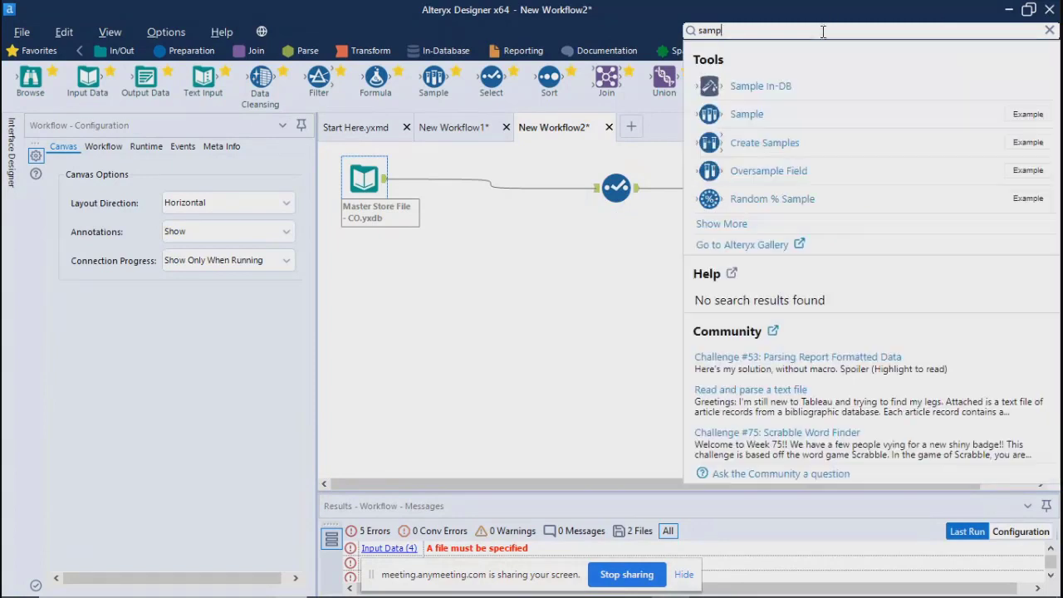
text(auto)
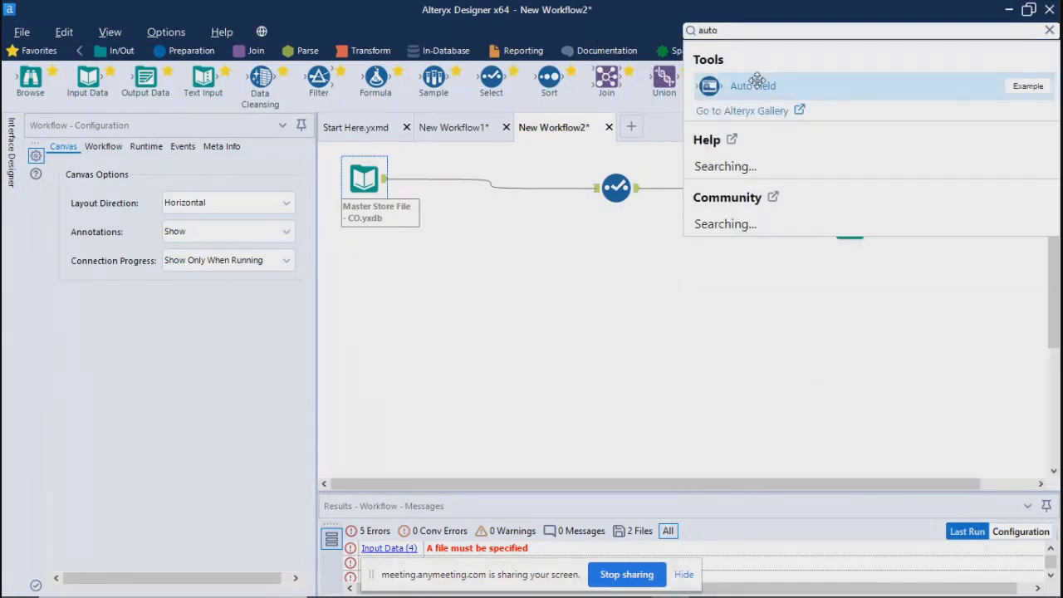
drag(709, 85, 496, 186)
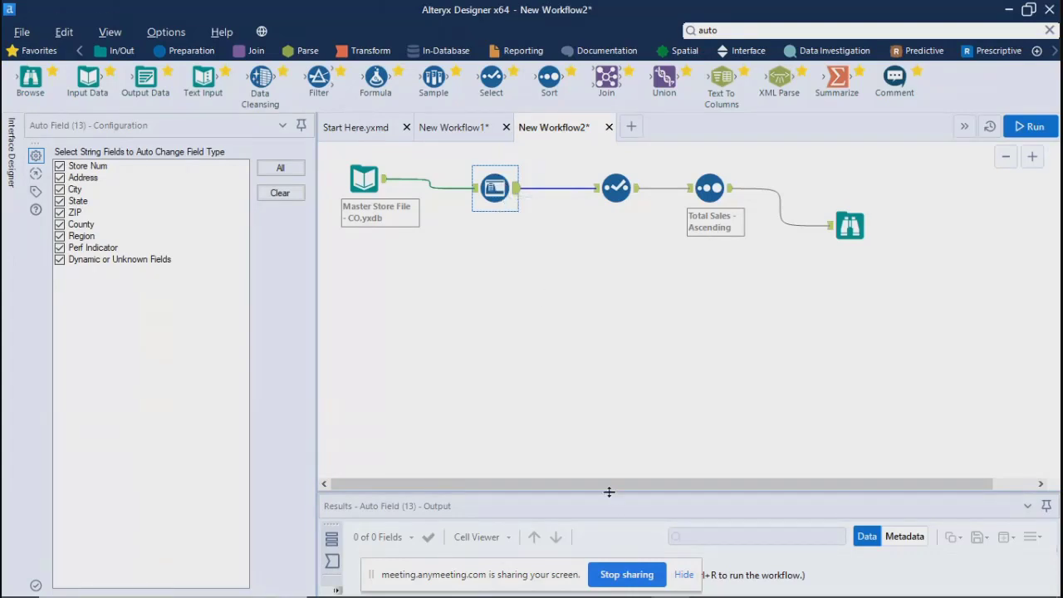
- Enlarge the results area, run the workflow with the Auto Field tool and dismiss the completion message
drag(636, 356, 634, 337)
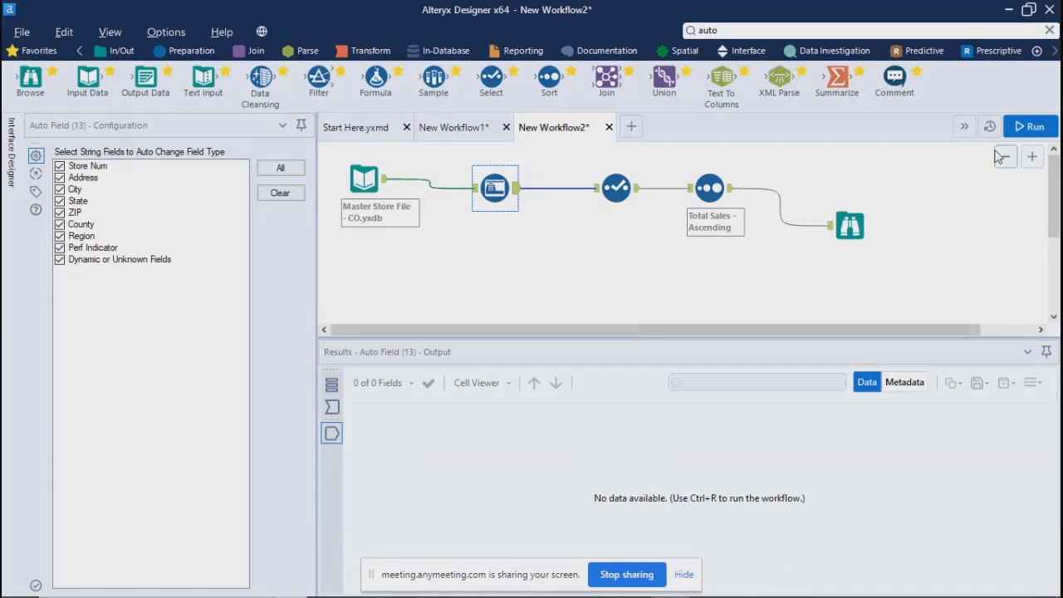
click(1018, 129)
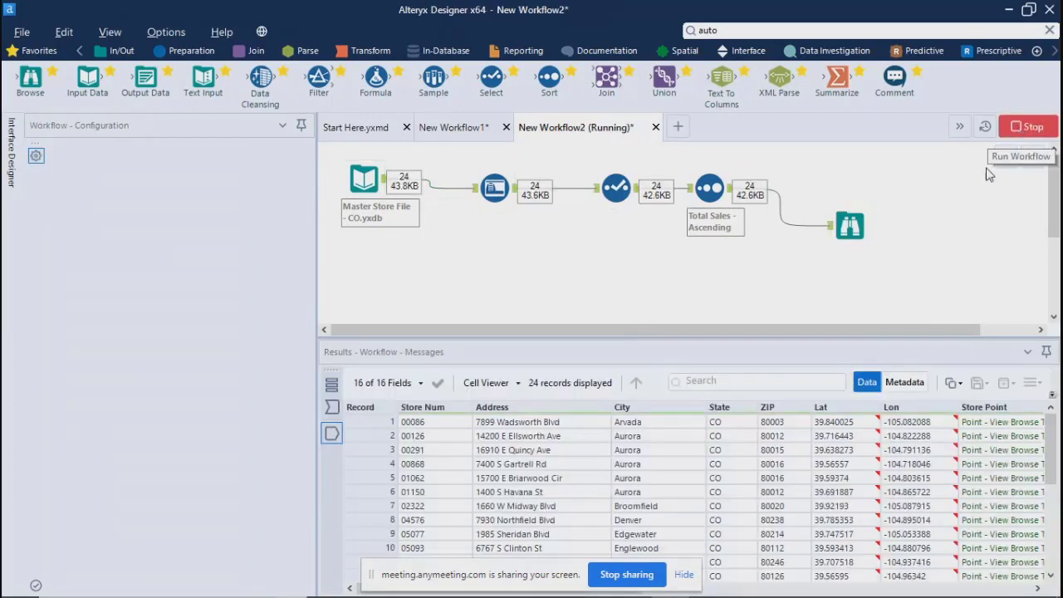
click(646, 360)
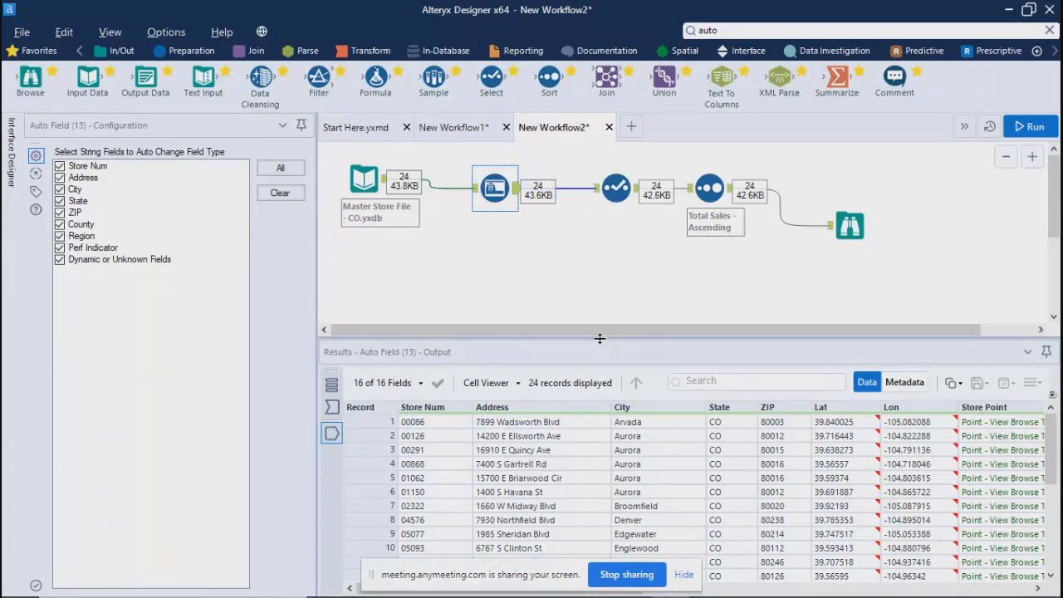
- Examine the Auto Field tool's input data and field type messages, then review the field types listed in the Select tool
drag(601, 339, 602, 279)
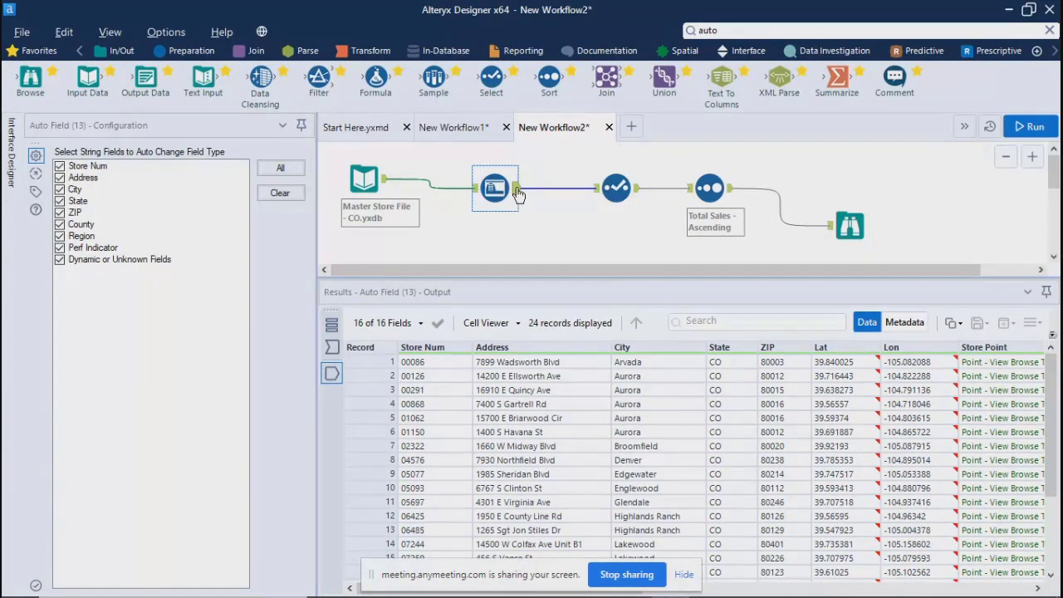
click(331, 347)
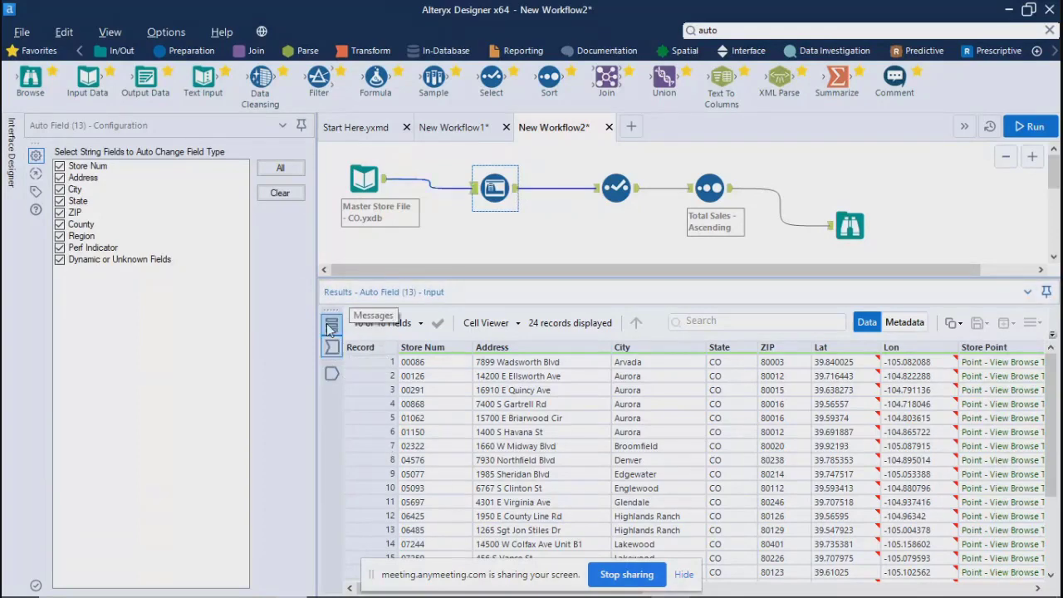
click(331, 325)
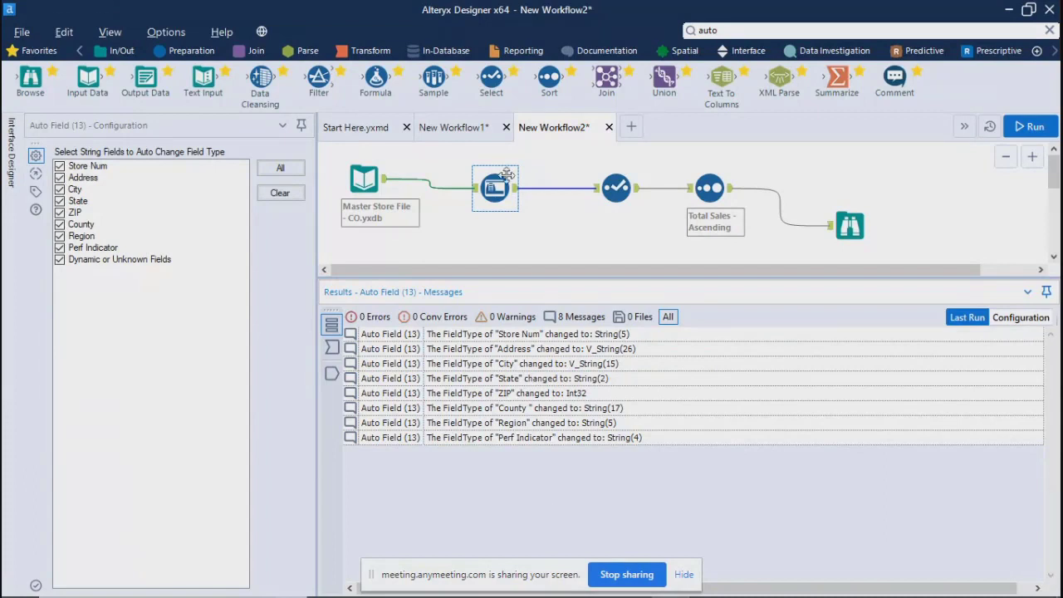
click(502, 202)
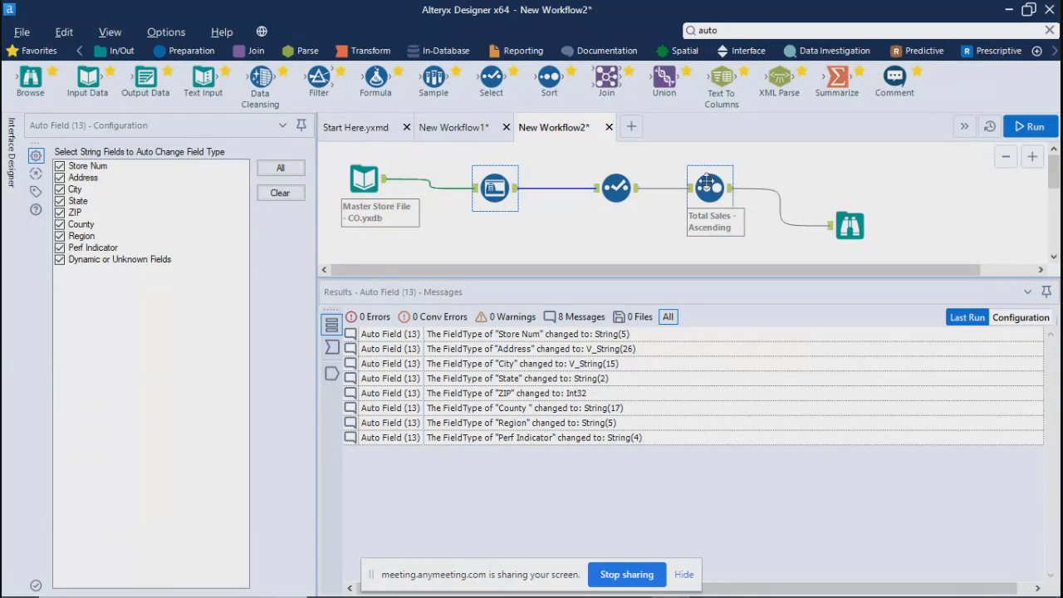
click(616, 187)
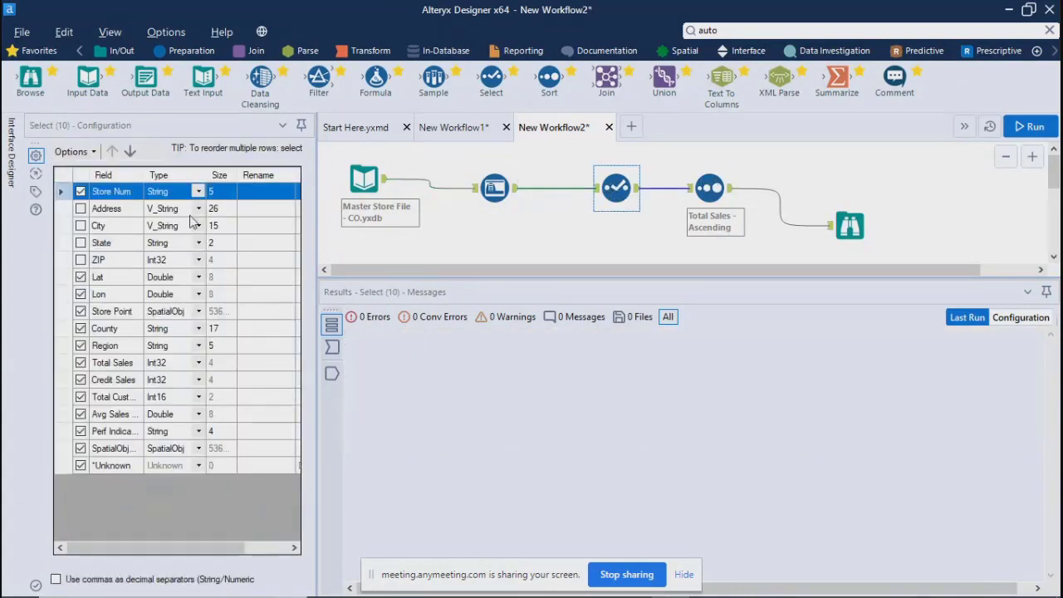
- Review the data types offered for the Address field in the Select tool, and compare with the Auto Field tool's field type messages
click(199, 210)
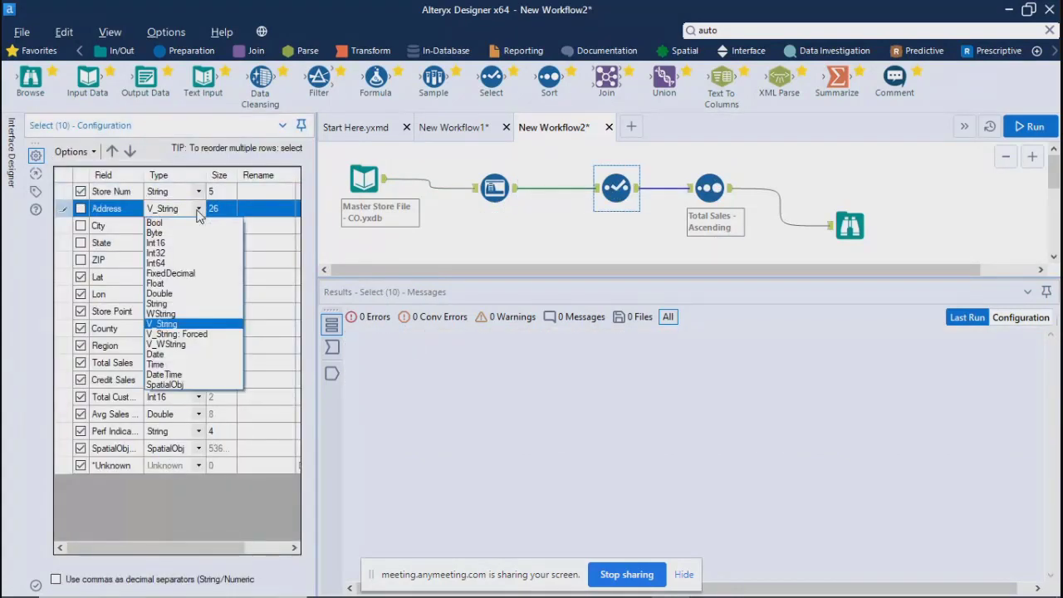
click(197, 210)
click(481, 238)
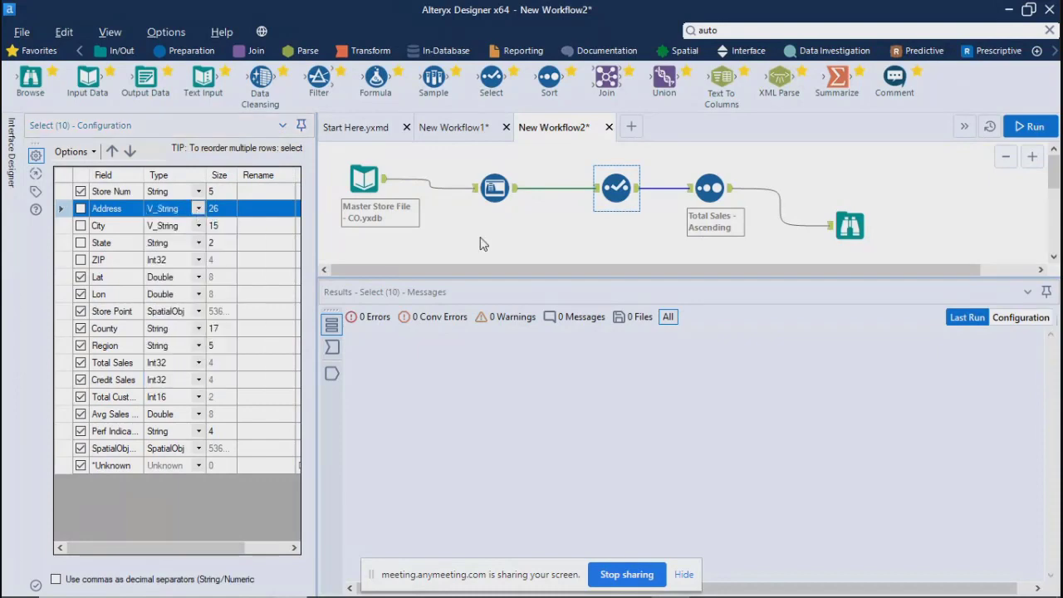
click(495, 185)
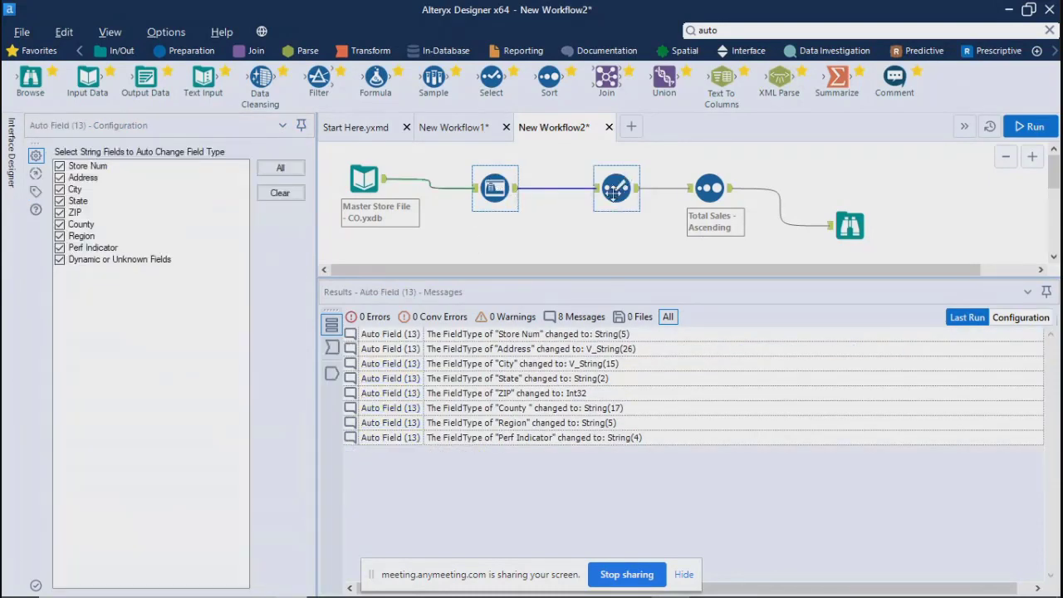
click(616, 188)
- Exclude the City and State fields from the Auto Field tool's automatic type changes
click(494, 192)
click(60, 189)
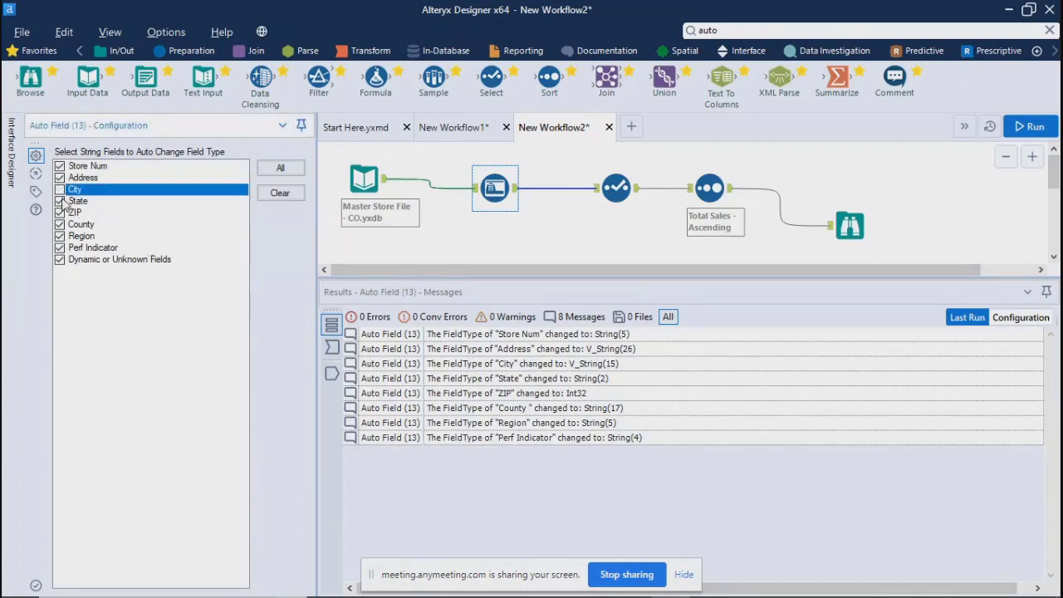
click(60, 200)
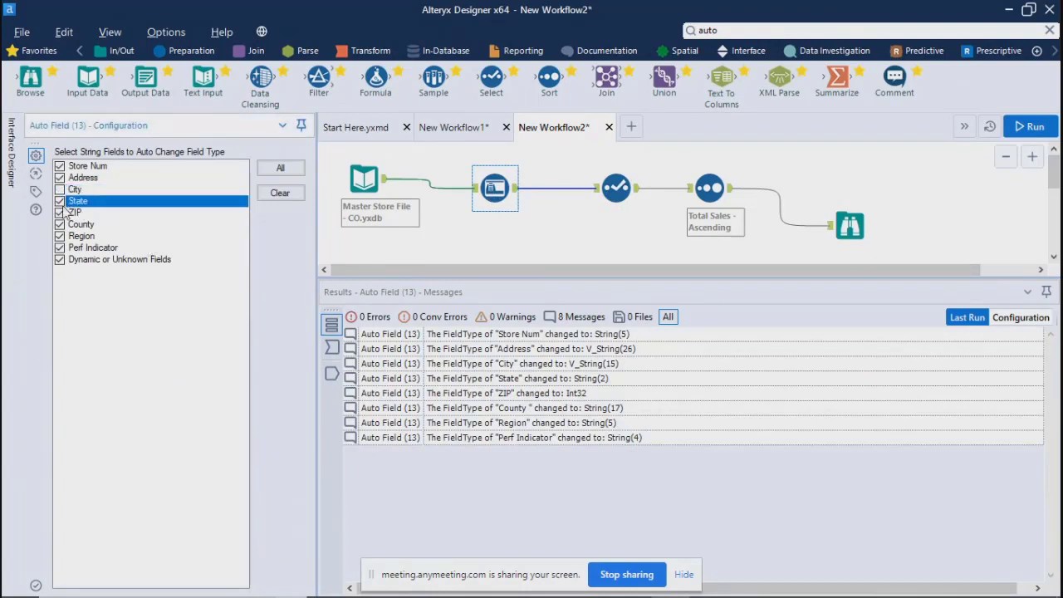
- Include the ZIP, State, City and Address fields in the Select tool
click(611, 199)
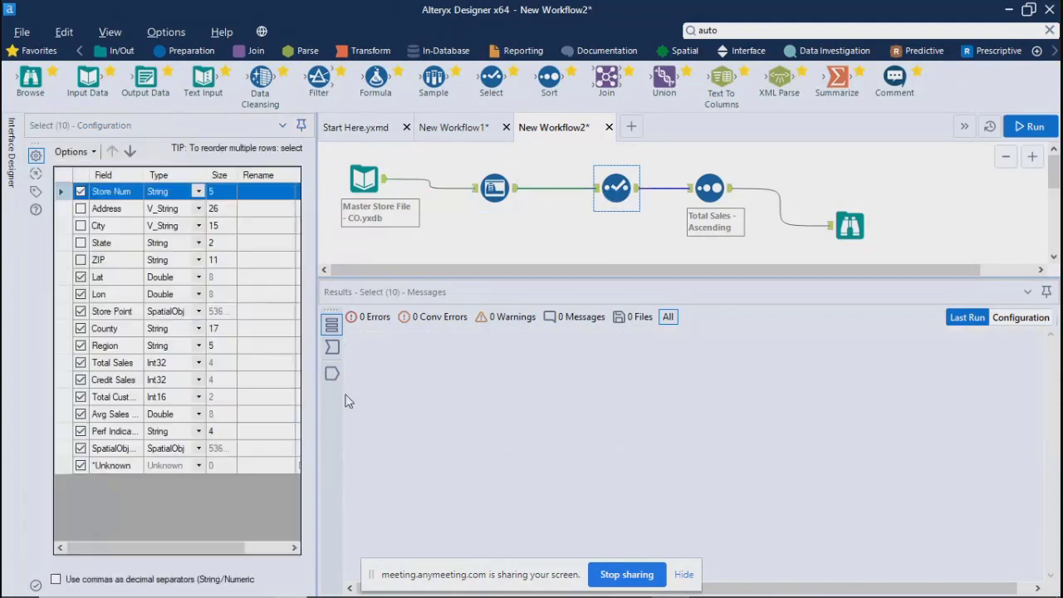
click(80, 261)
click(81, 260)
click(81, 242)
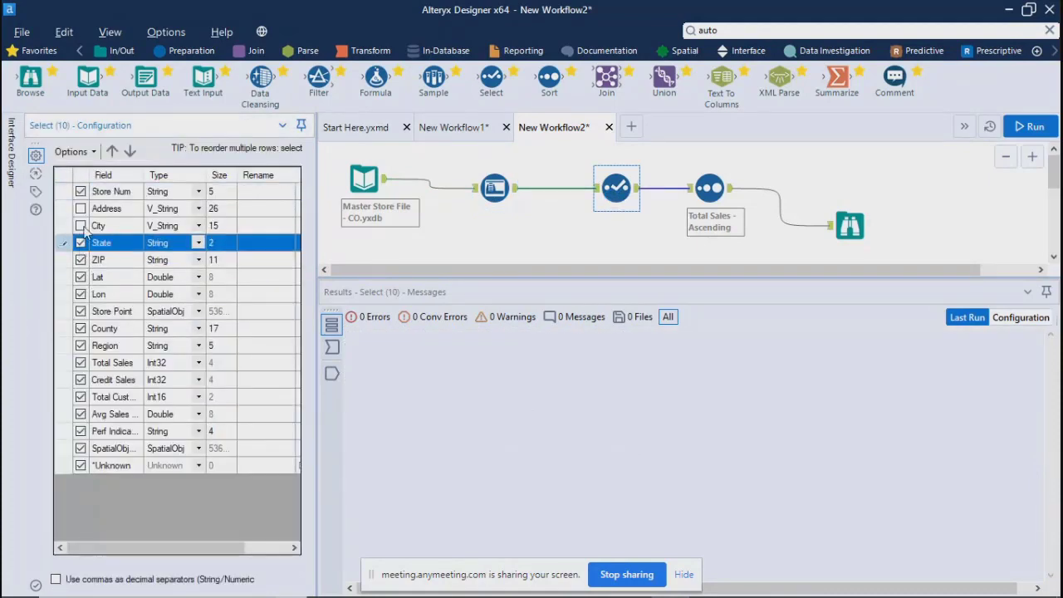
click(81, 226)
click(81, 209)
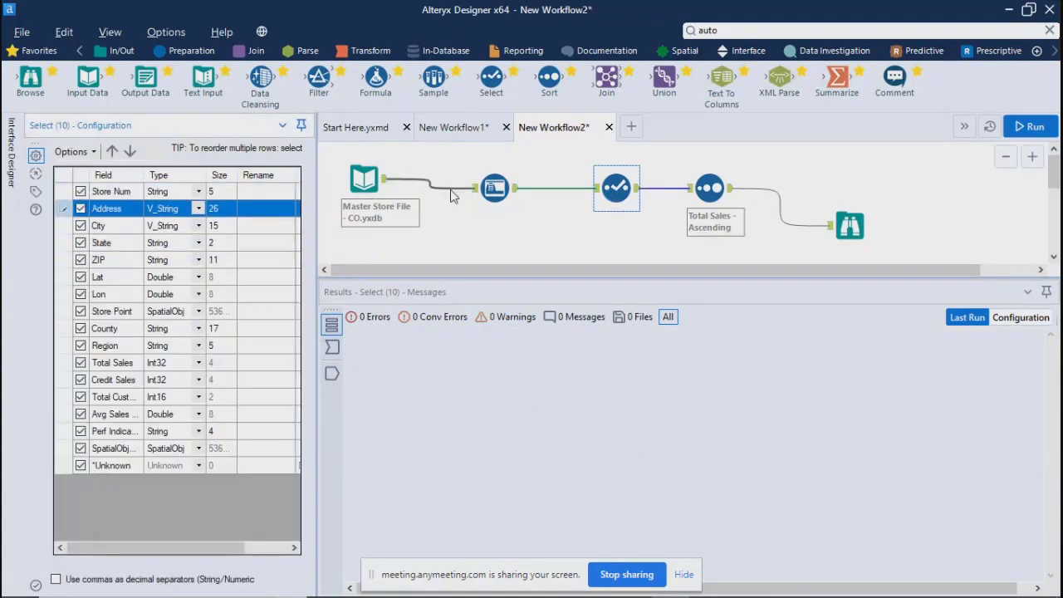
- Select all string fields in the Auto Field tool, try clearing the whole selection, and select all of them again
click(497, 189)
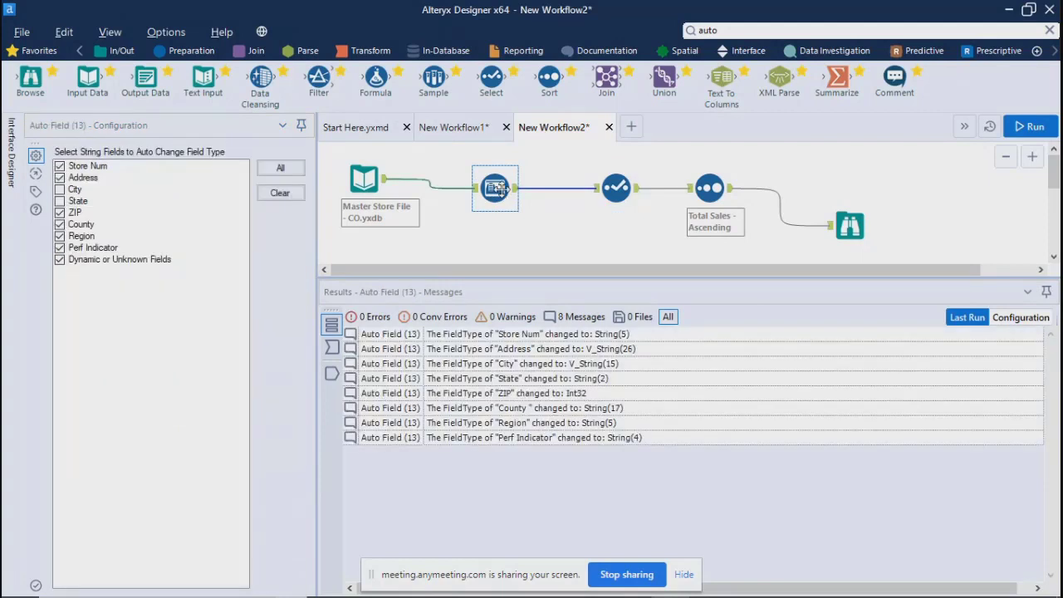
click(281, 169)
click(618, 187)
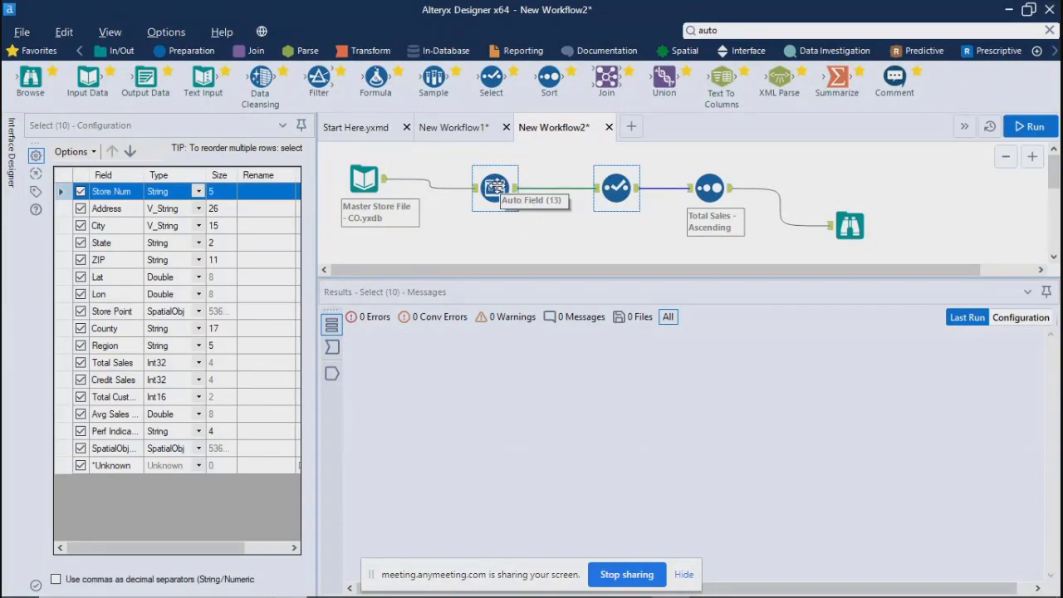
click(494, 186)
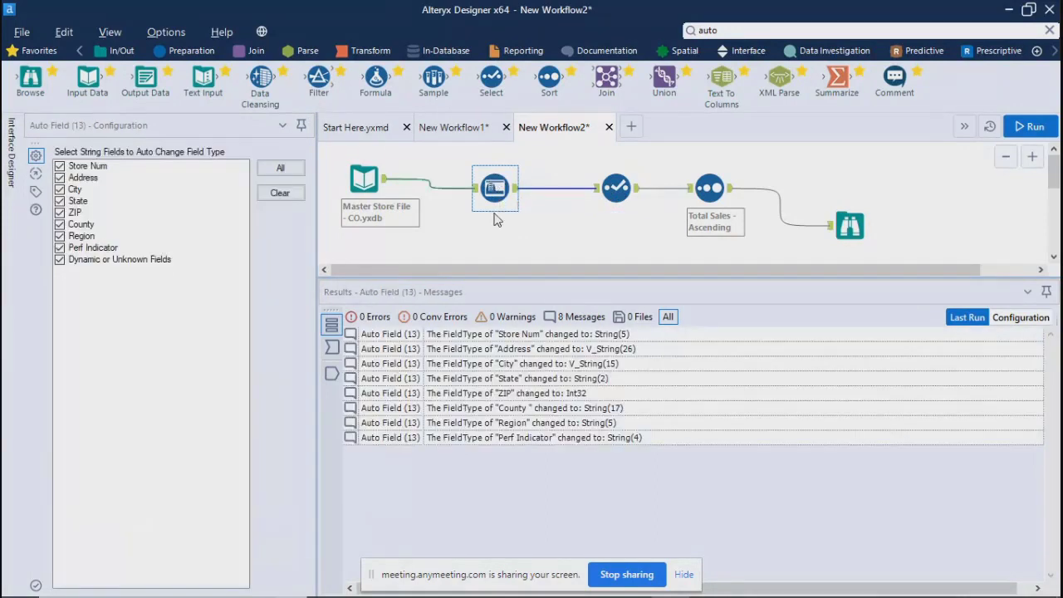
click(280, 193)
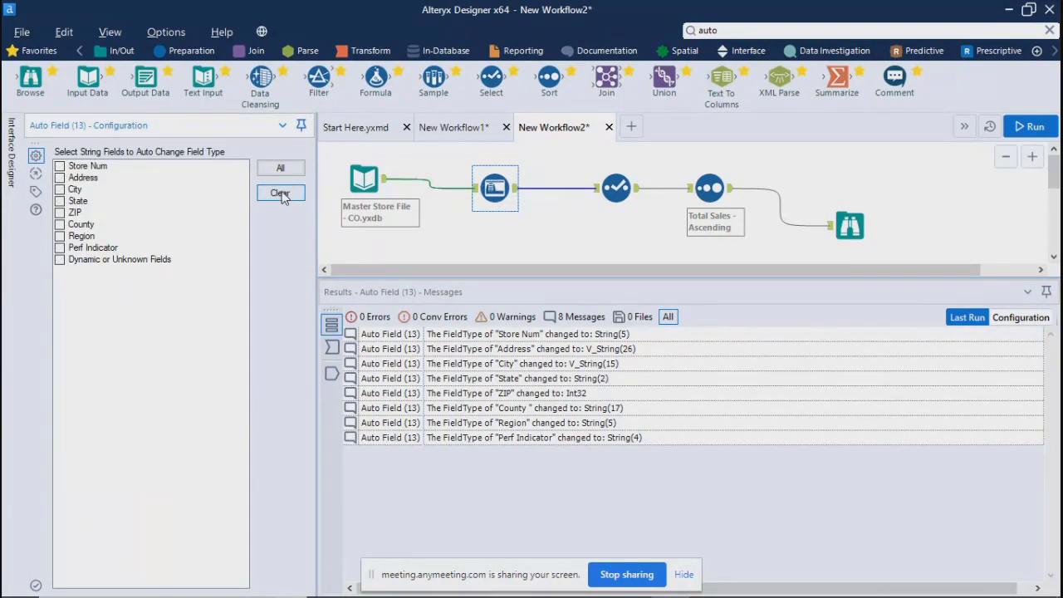
click(280, 168)
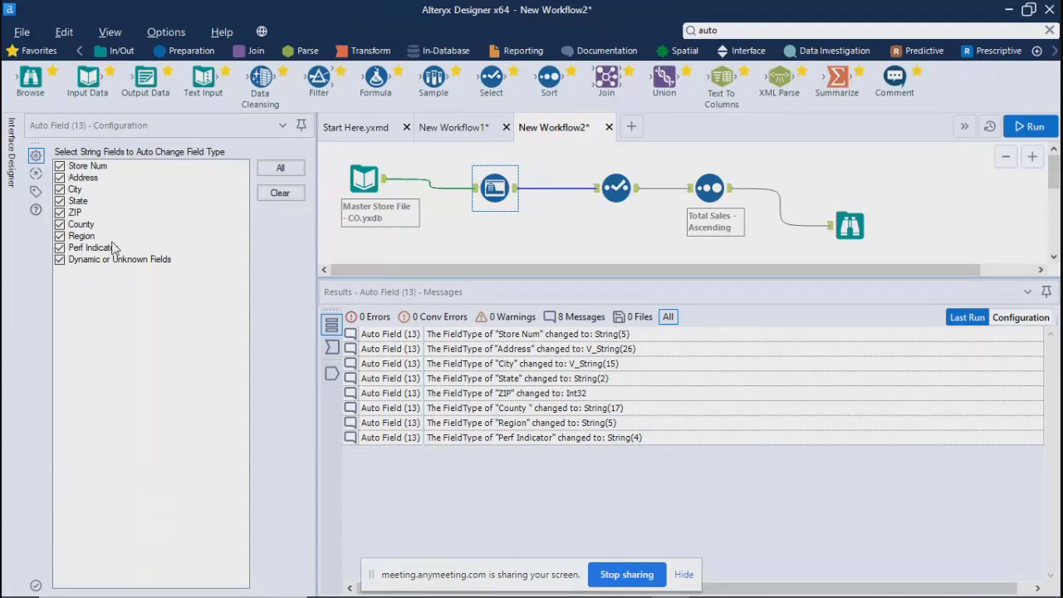
- Review the Select tool's field types alongside the Auto Field tool's input and output data and its messages
click(615, 188)
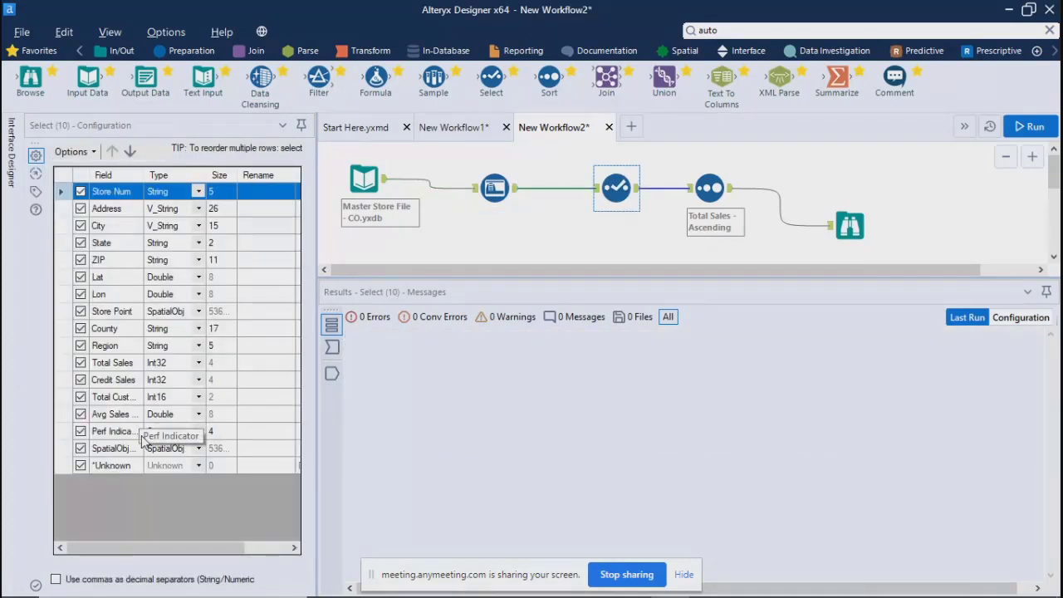
click(495, 188)
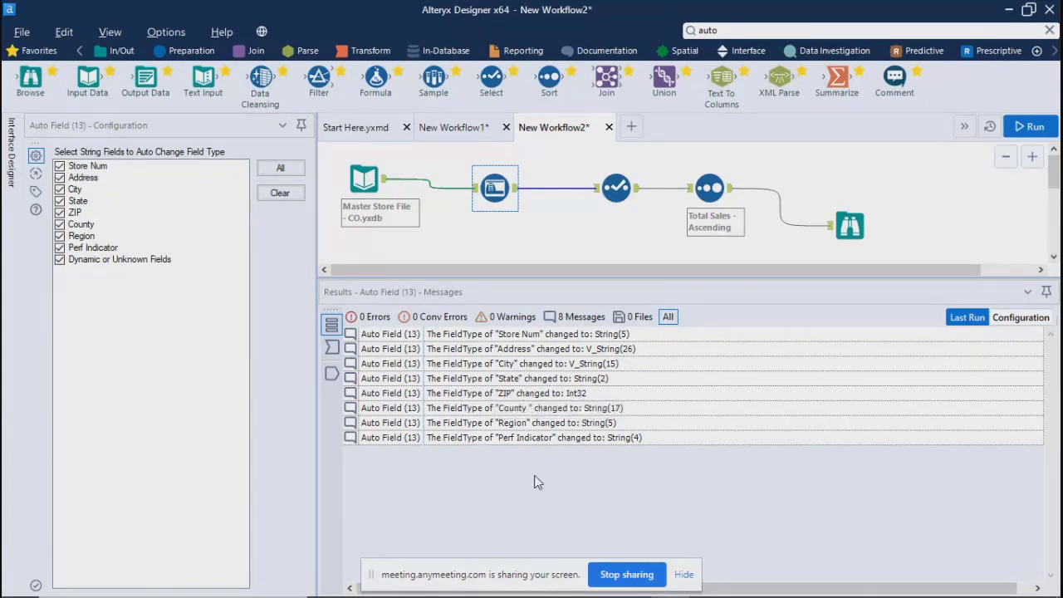
click(331, 347)
click(332, 373)
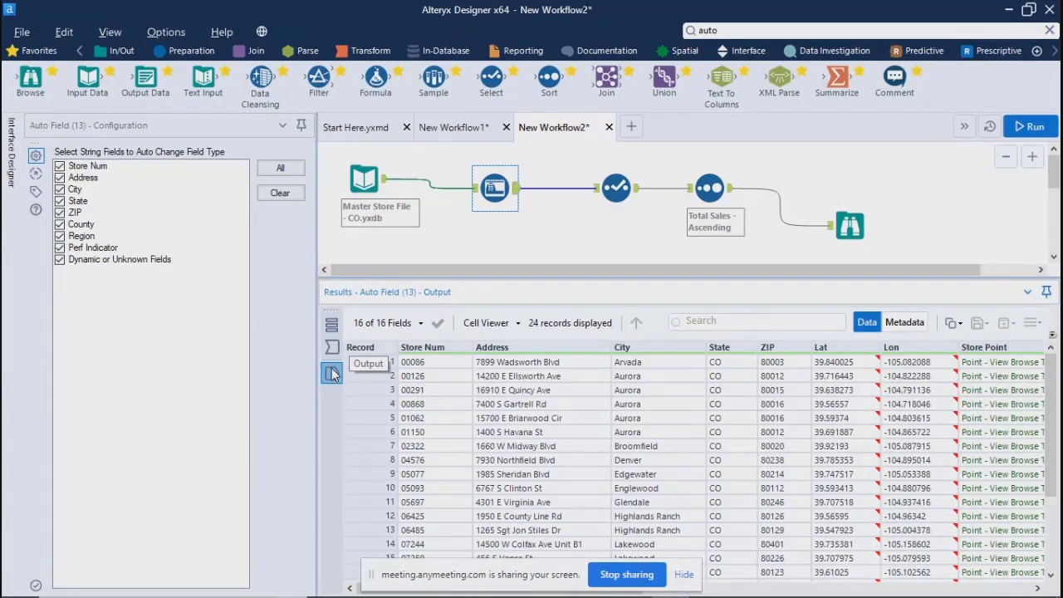
click(331, 323)
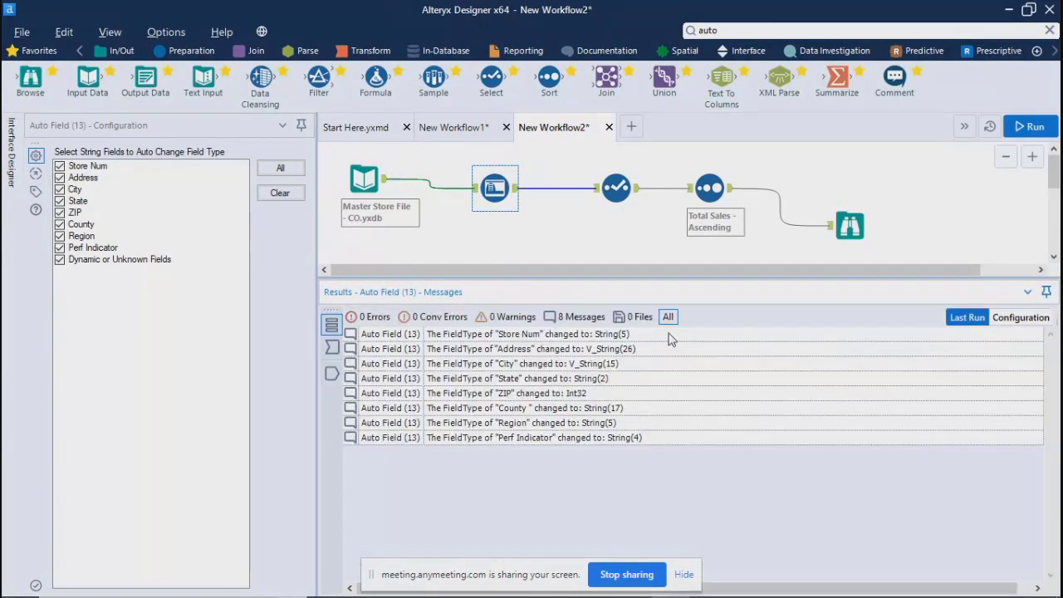
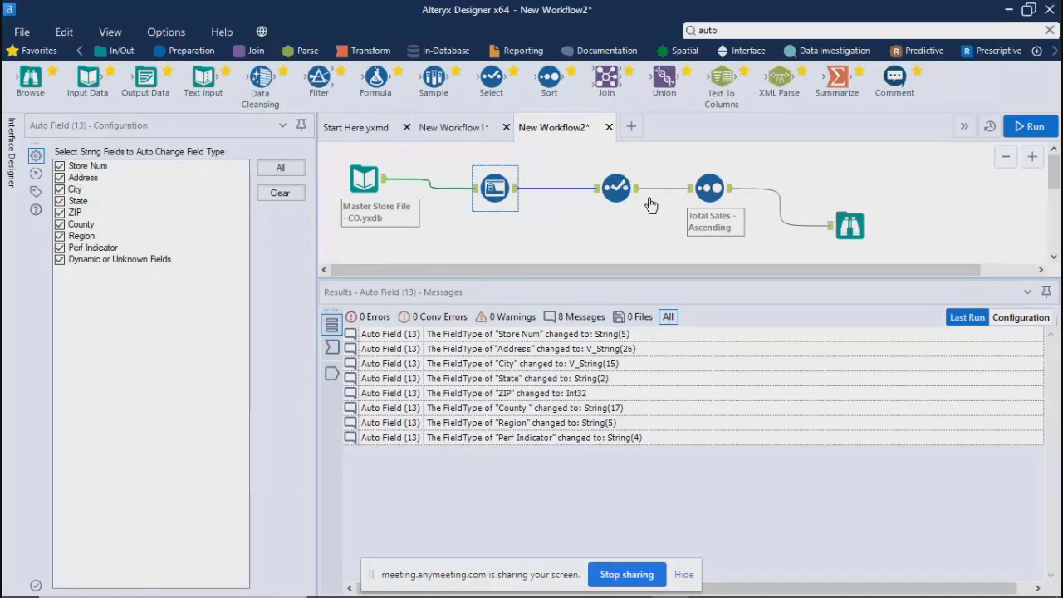
click(617, 187)
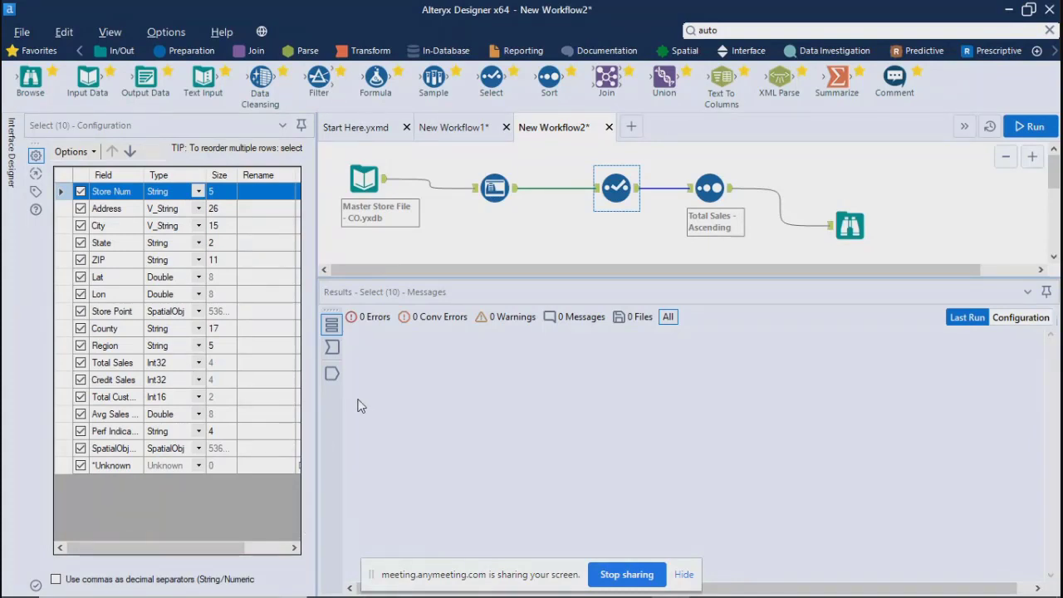
- Check the Sort entry in the PDF tool sheet, then review the Sort tool's available field and order choices in Alteryx Designer
key(alt+Tab)
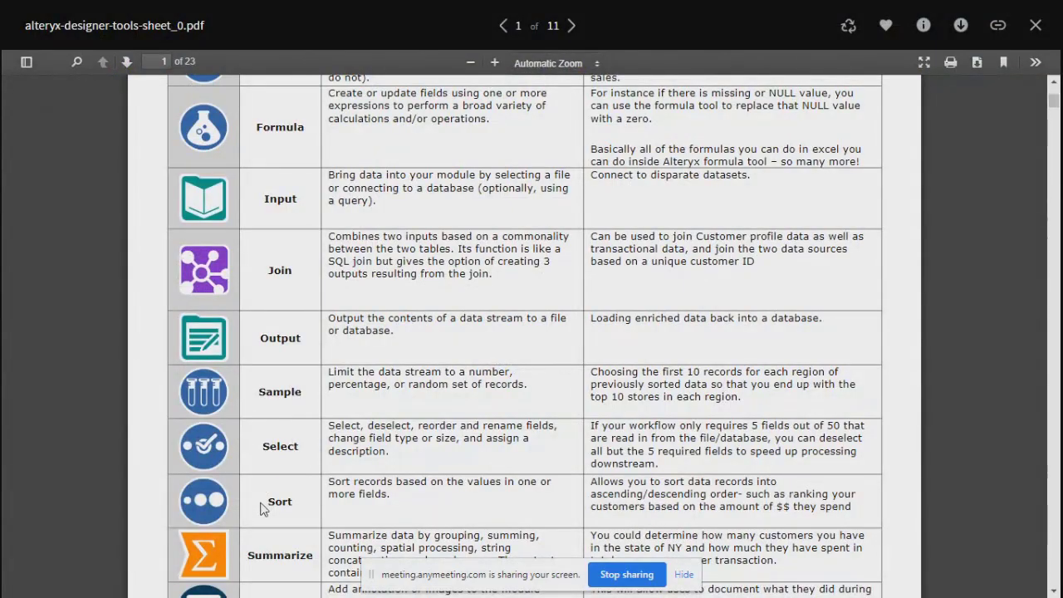
key(alt+Tab)
click(708, 188)
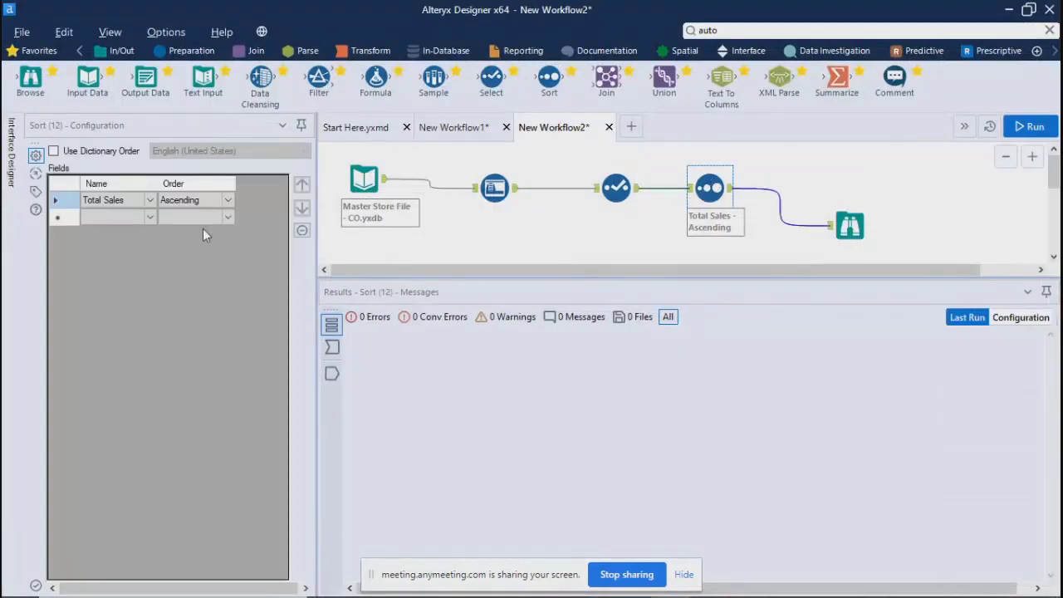
click(150, 200)
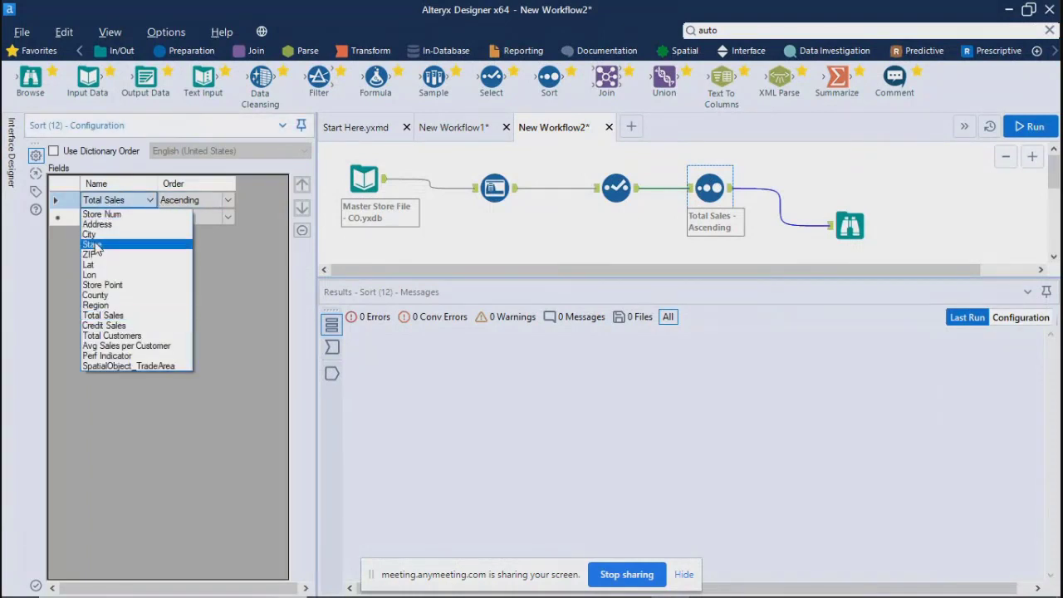
click(270, 288)
click(196, 204)
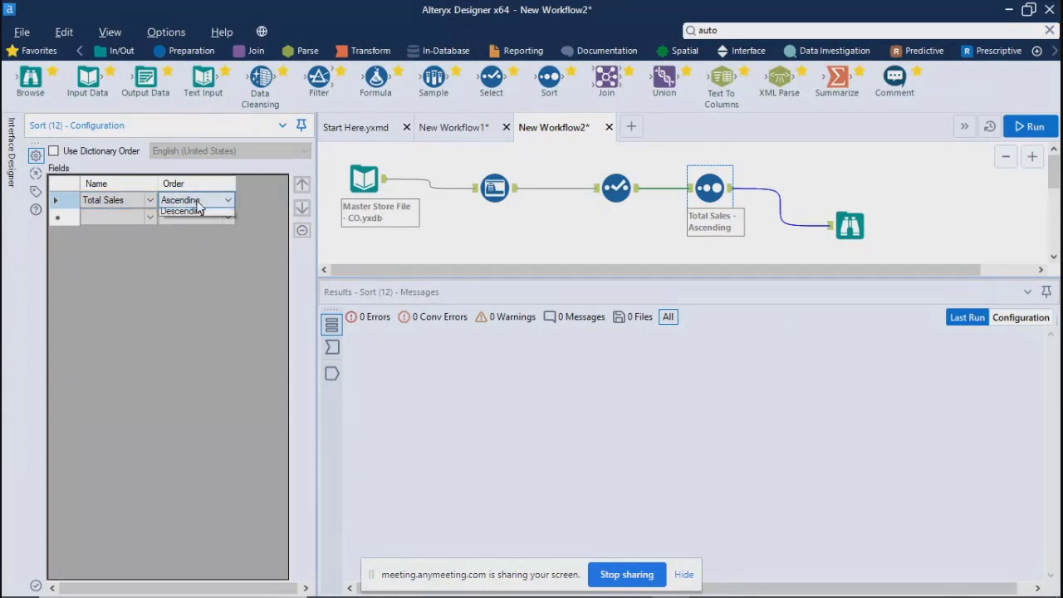
click(602, 398)
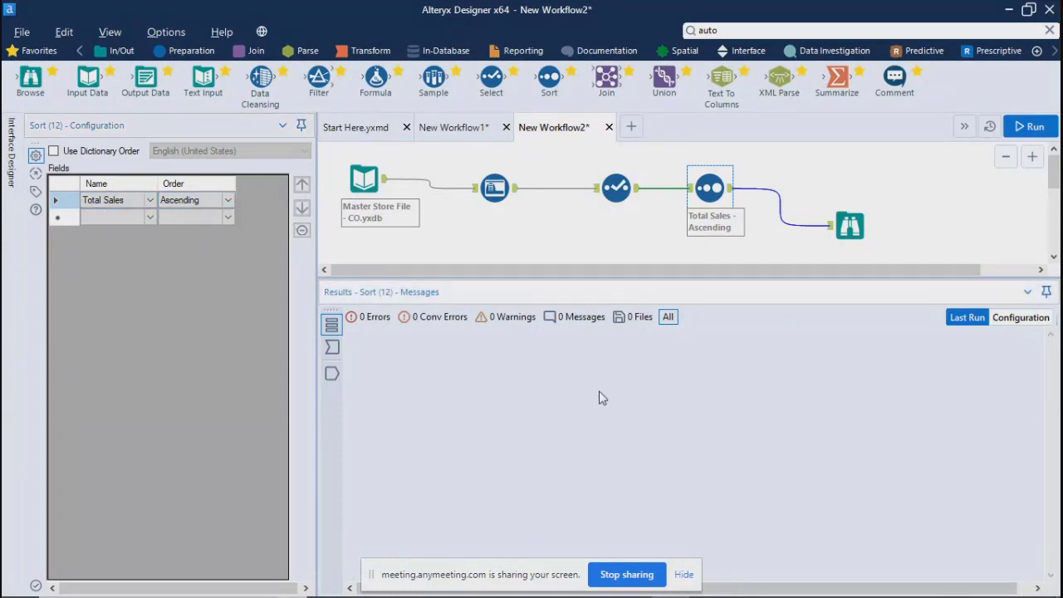
- Run the workflow, dismiss the completion message and show the Total Sales column in the Browse tool's results
click(1030, 126)
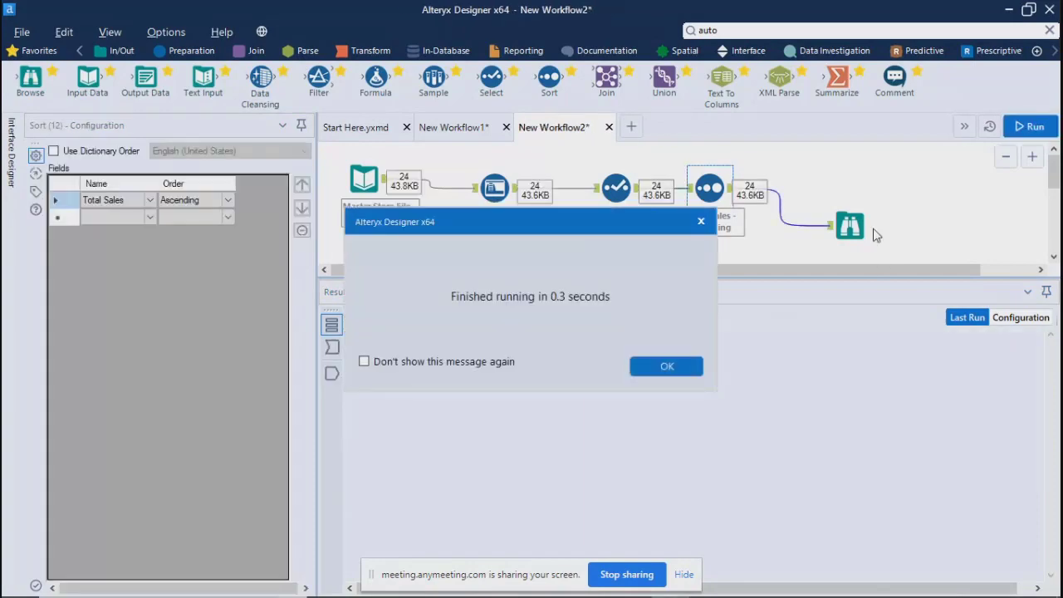
click(667, 369)
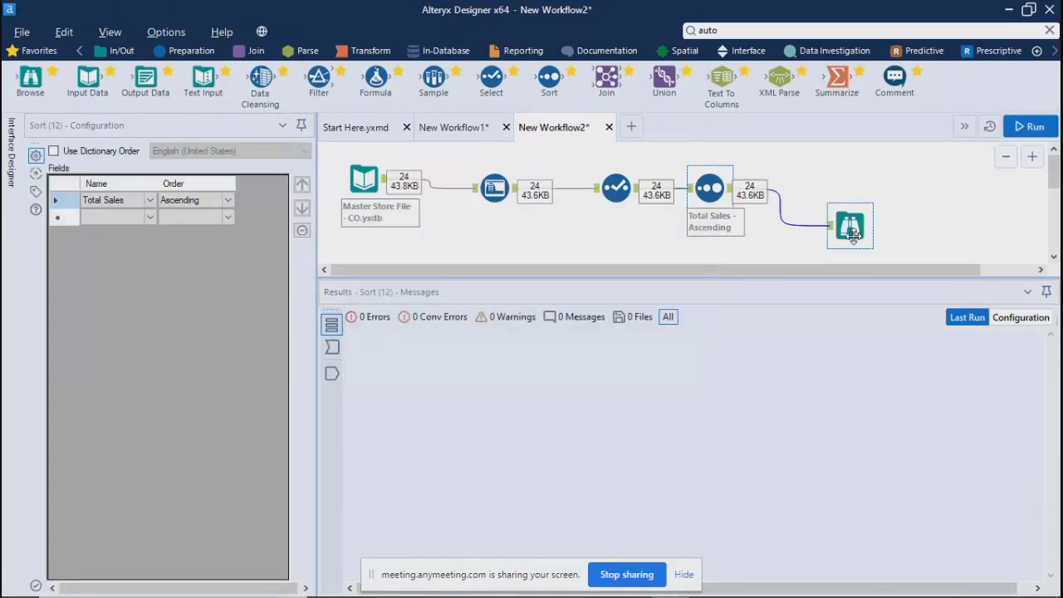
click(851, 235)
click(680, 576)
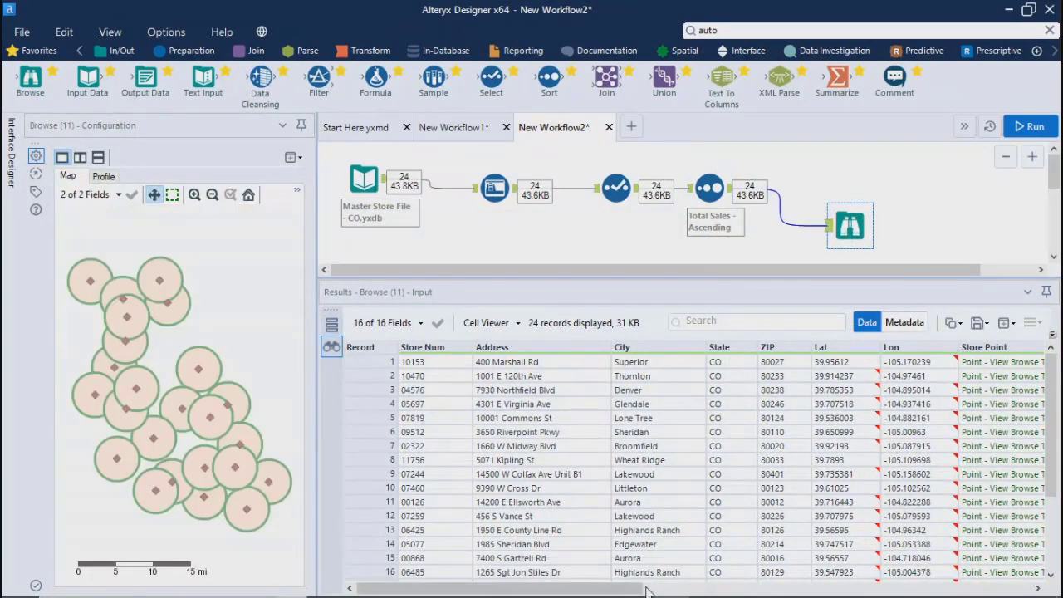
drag(581, 588, 910, 582)
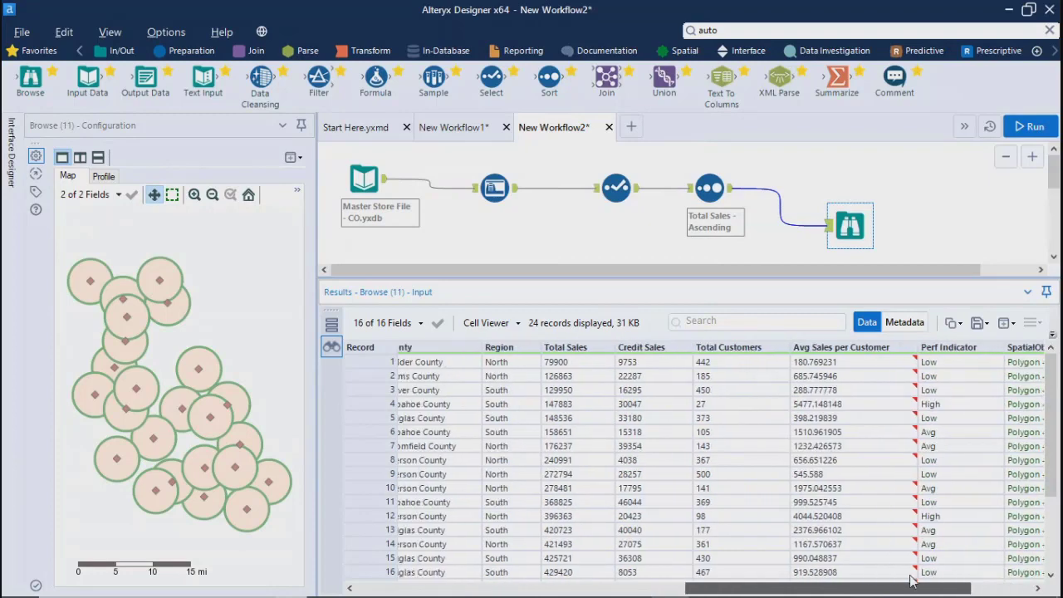
- Compare the Sort tool's configuration with the order of the Total Sales values across all records in the Browse results
click(709, 187)
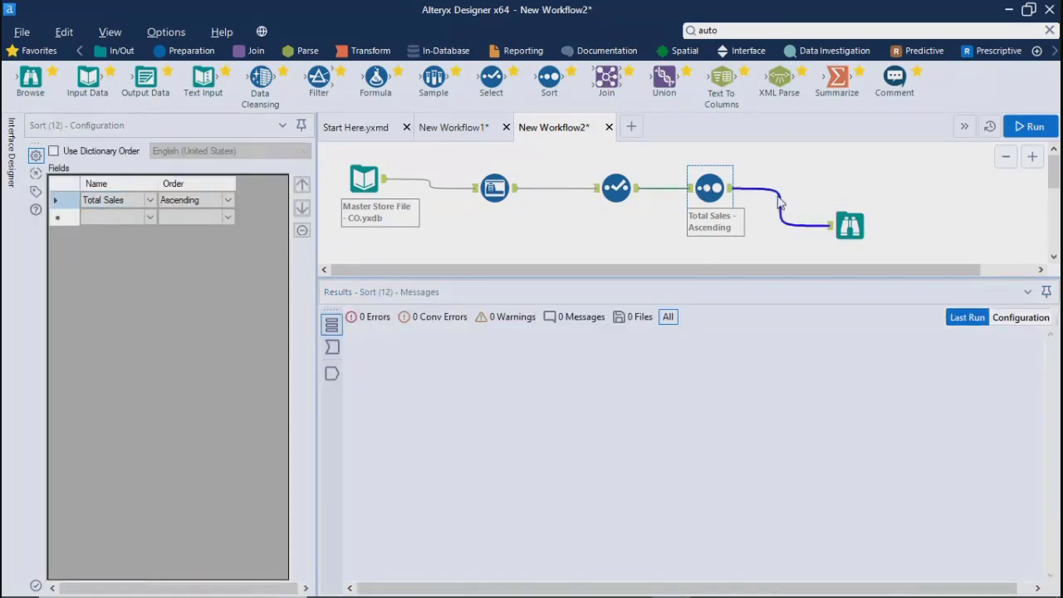
click(864, 225)
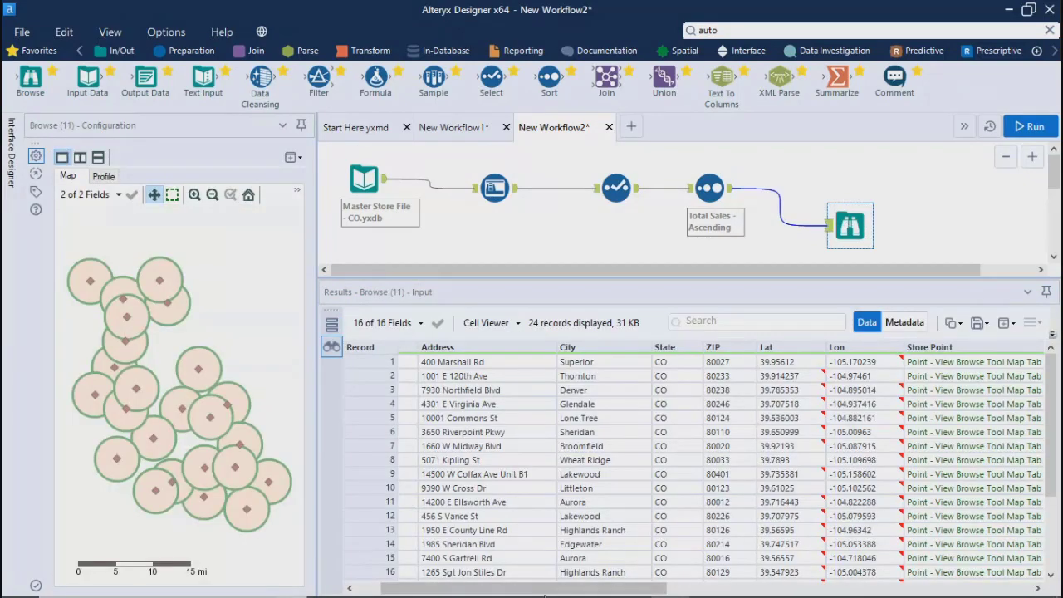
drag(543, 591, 886, 592)
drag(497, 363, 513, 504)
scroll(515, 548, down, 3)
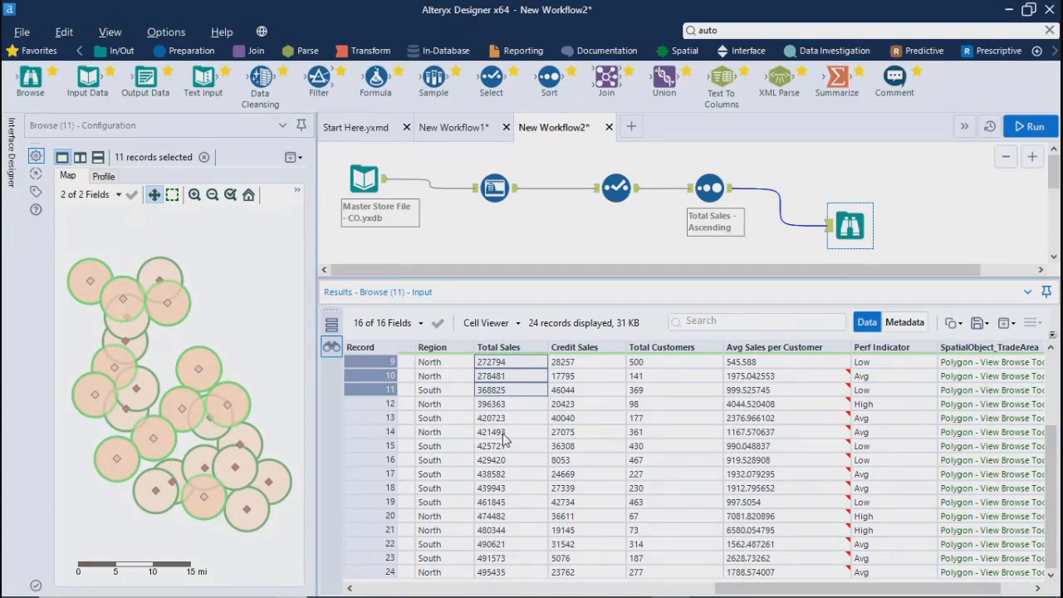
scroll(504, 440, up, 3)
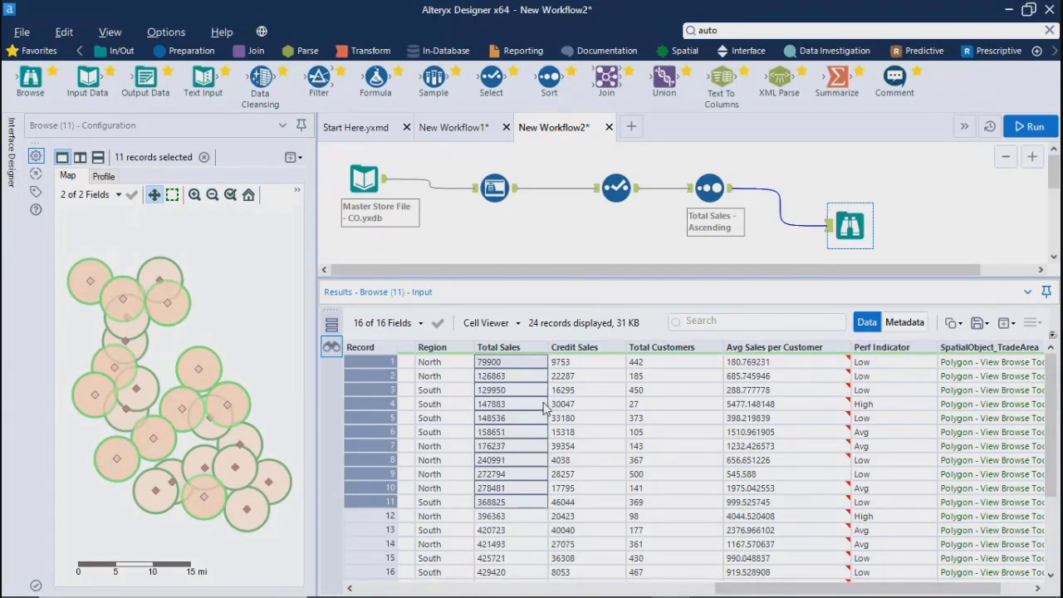
click(522, 348)
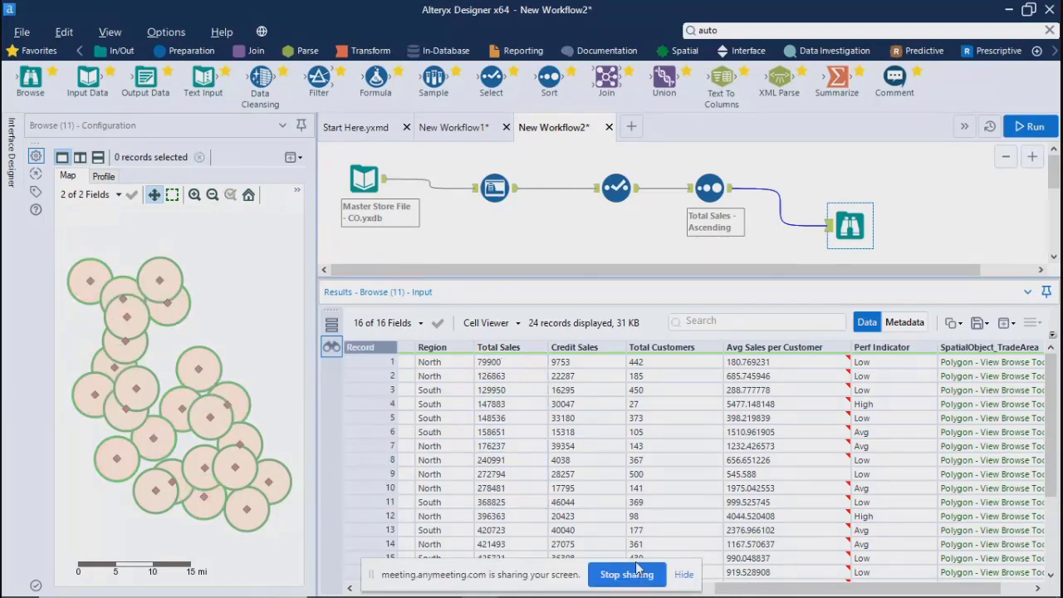
- Switch to the PDF tool sheet and highlight the Summarize entry
key(alt+Tab)
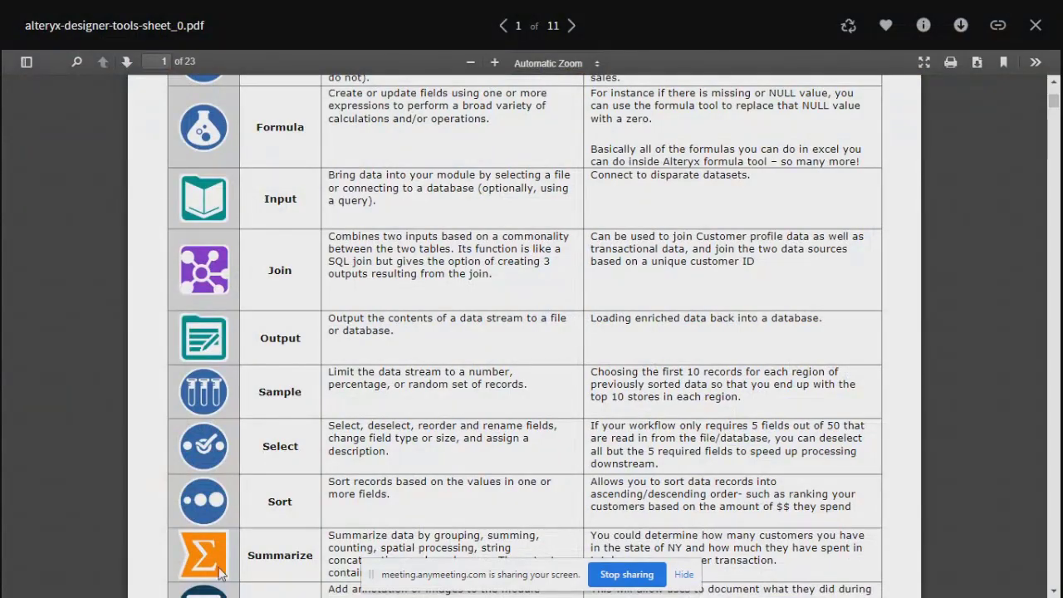
drag(250, 552, 324, 561)
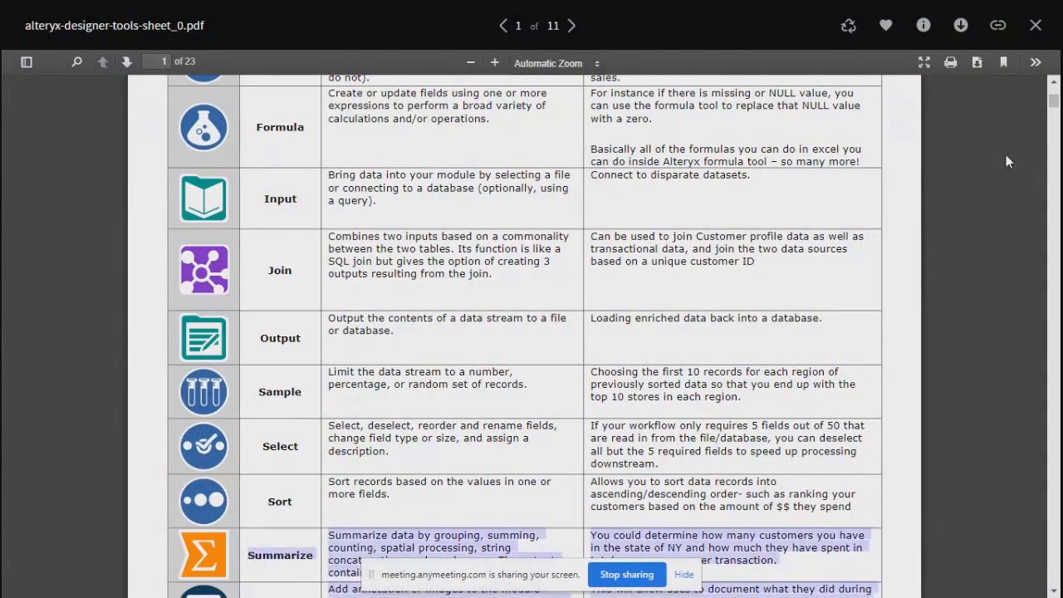
- Clear the text highlight and read the full Summarize entry in the PDF tool sheet, then return to Alteryx Designer
click(433, 556)
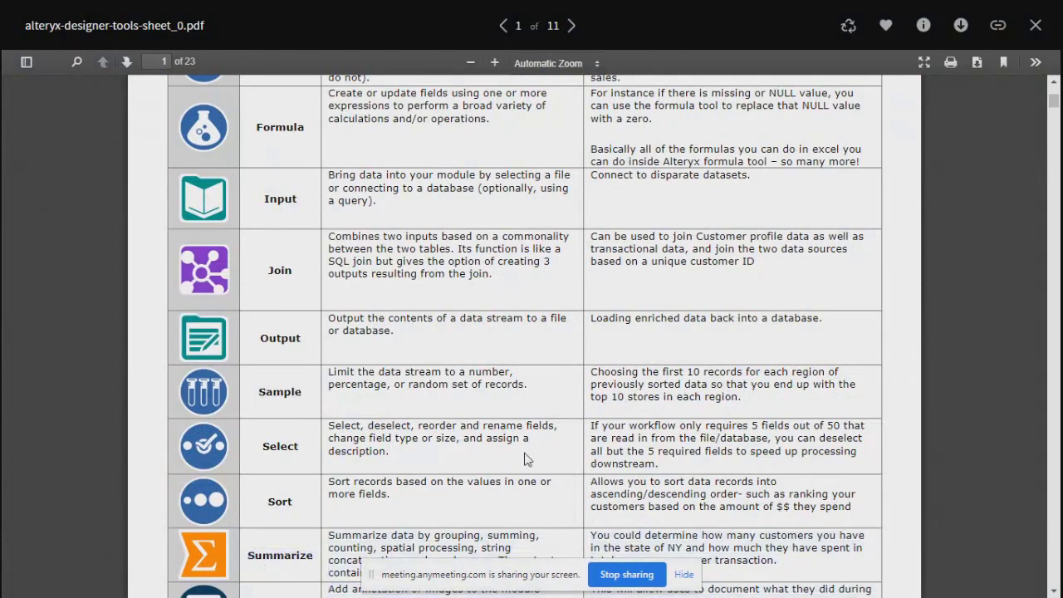
scroll(303, 471, down, 3)
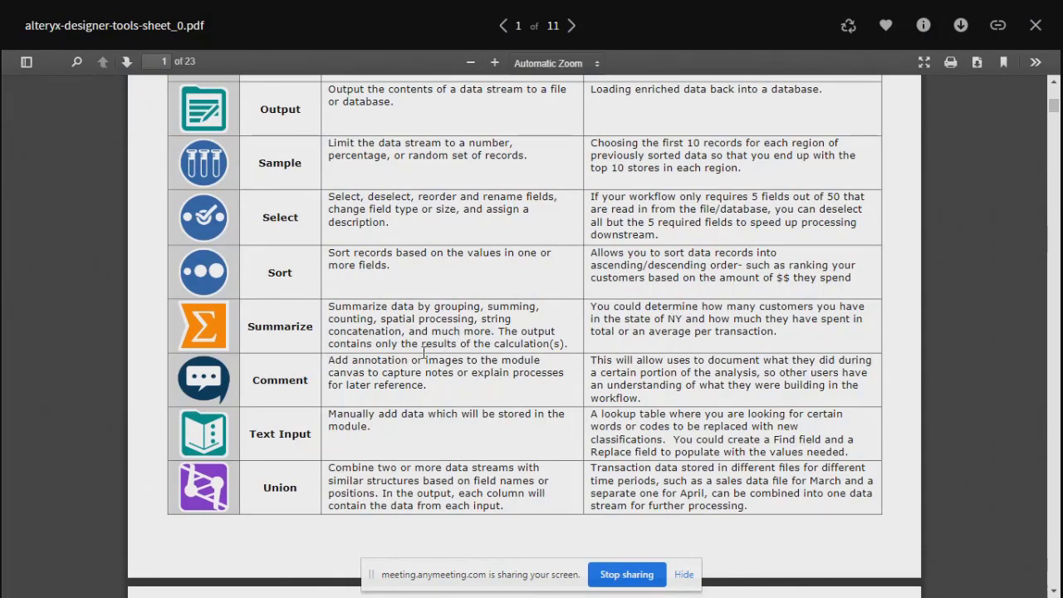
key(alt+Tab)
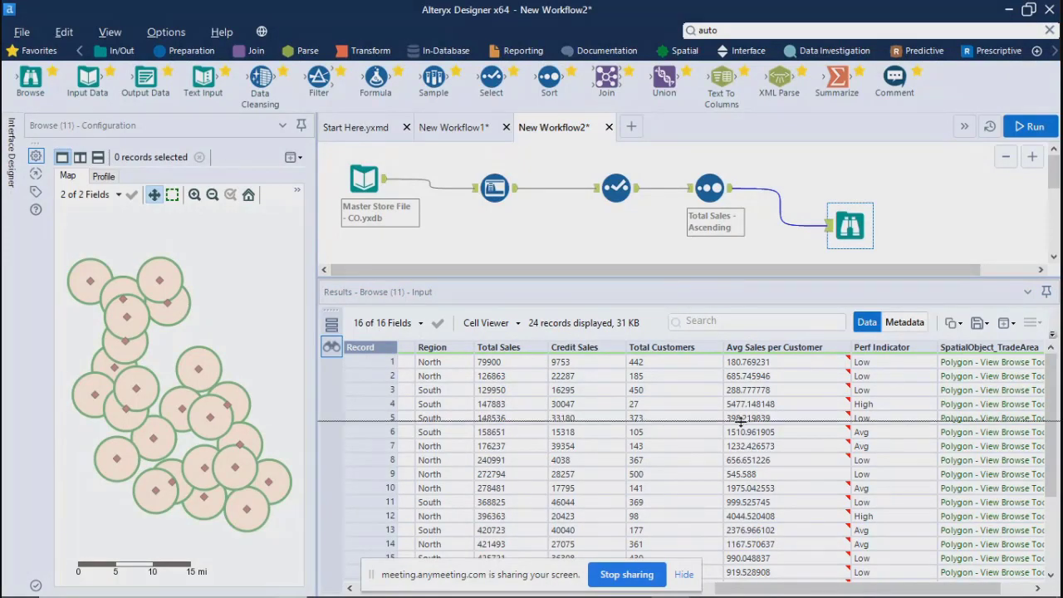
- Enlarge the workflow canvas and move the Auto Field, Select, Sort and Browse tools closer together beside the Master Store File input
drag(715, 290, 716, 438)
drag(495, 188, 409, 208)
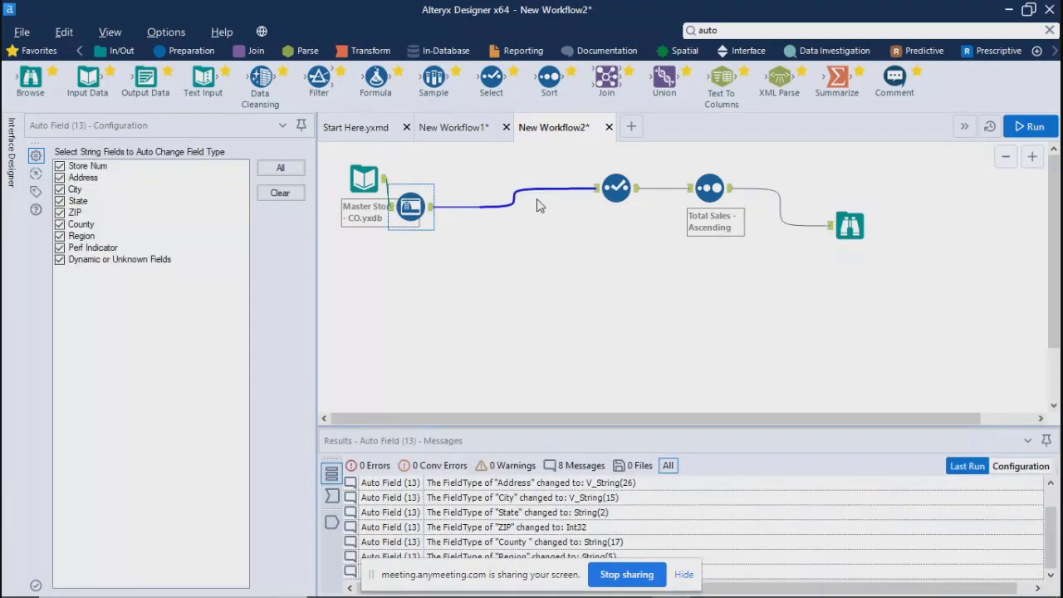
drag(616, 188, 451, 182)
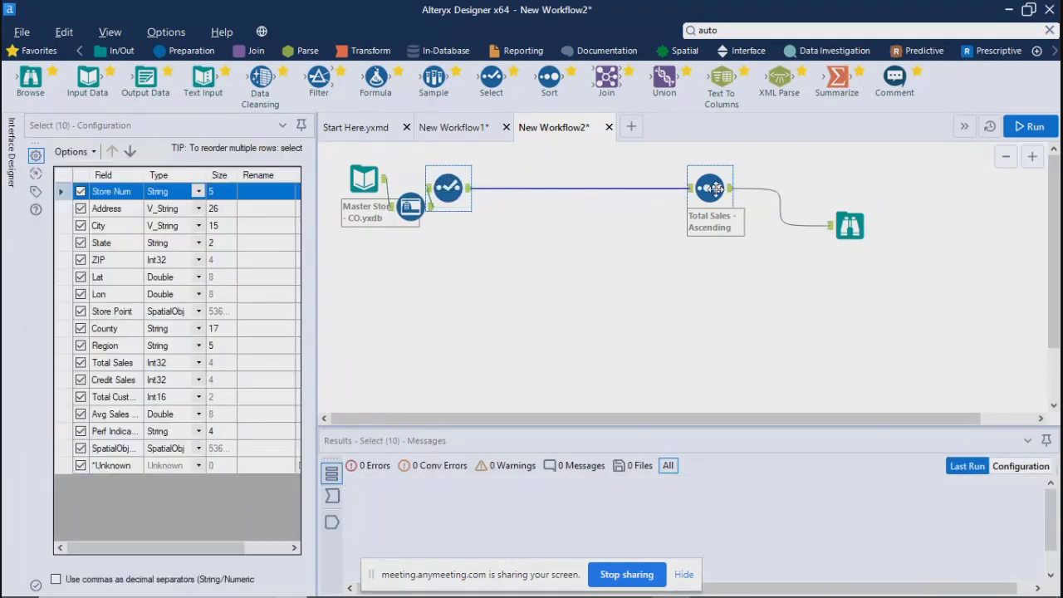
drag(709, 188, 533, 198)
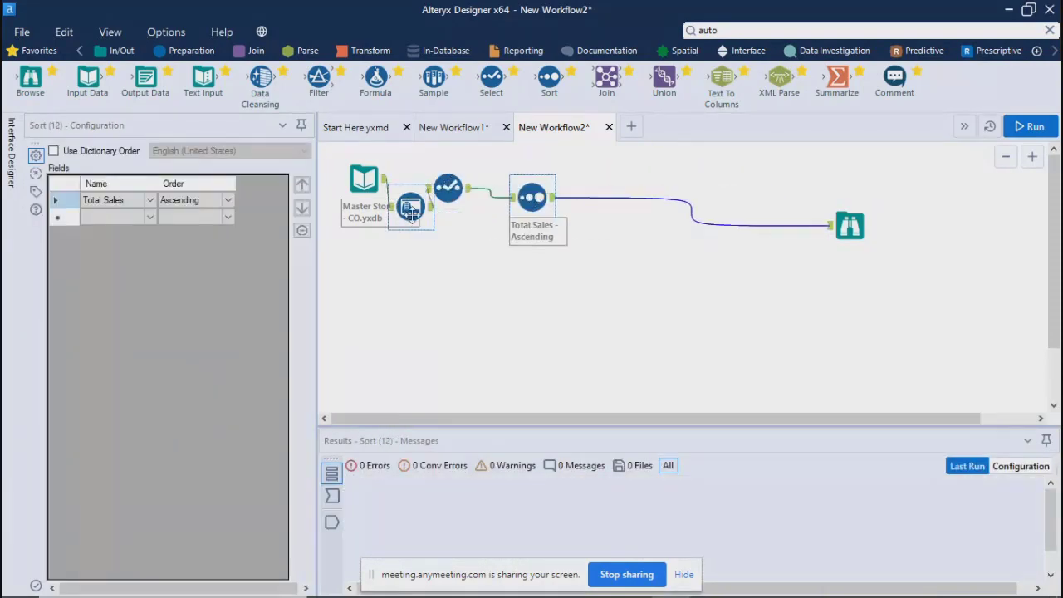
drag(410, 206, 556, 181)
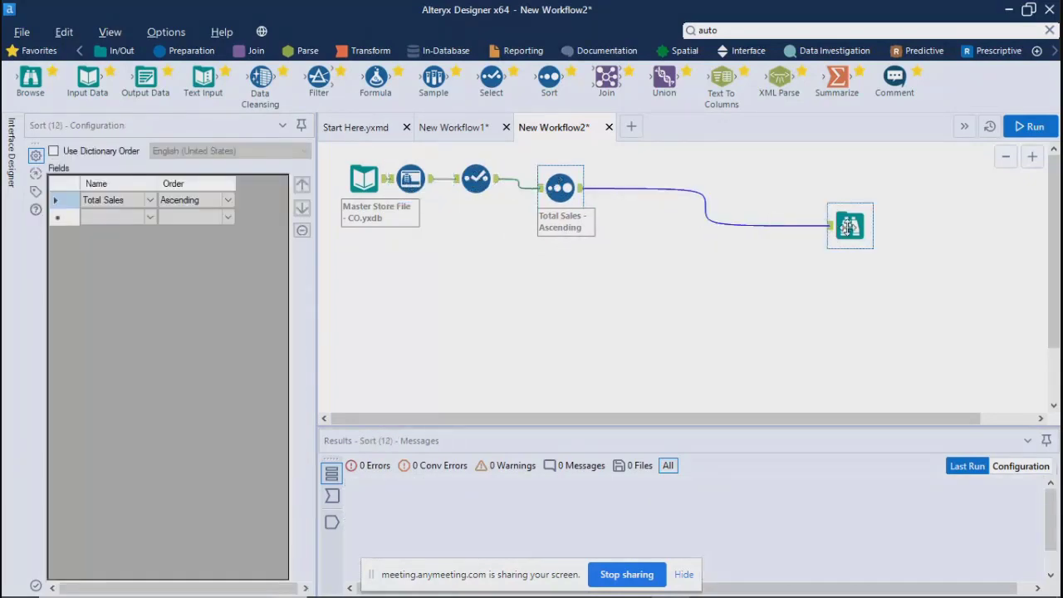
drag(847, 225, 679, 170)
click(560, 187)
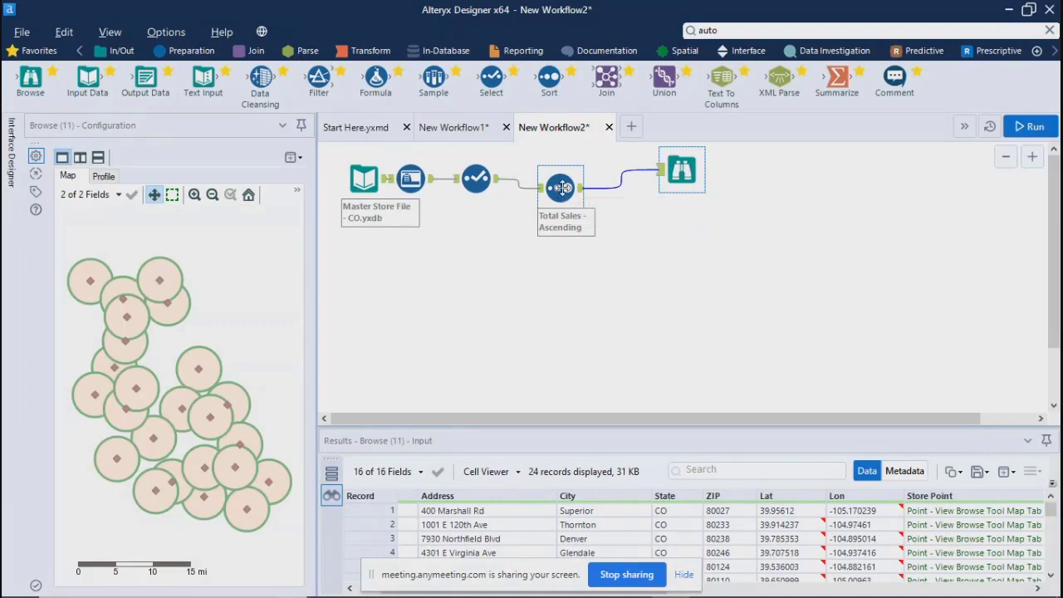
- Add a Summarize tool connected to the Sort output, below the existing Browse, and attach a new Browse tool to it
click(679, 282)
drag(835, 78, 635, 234)
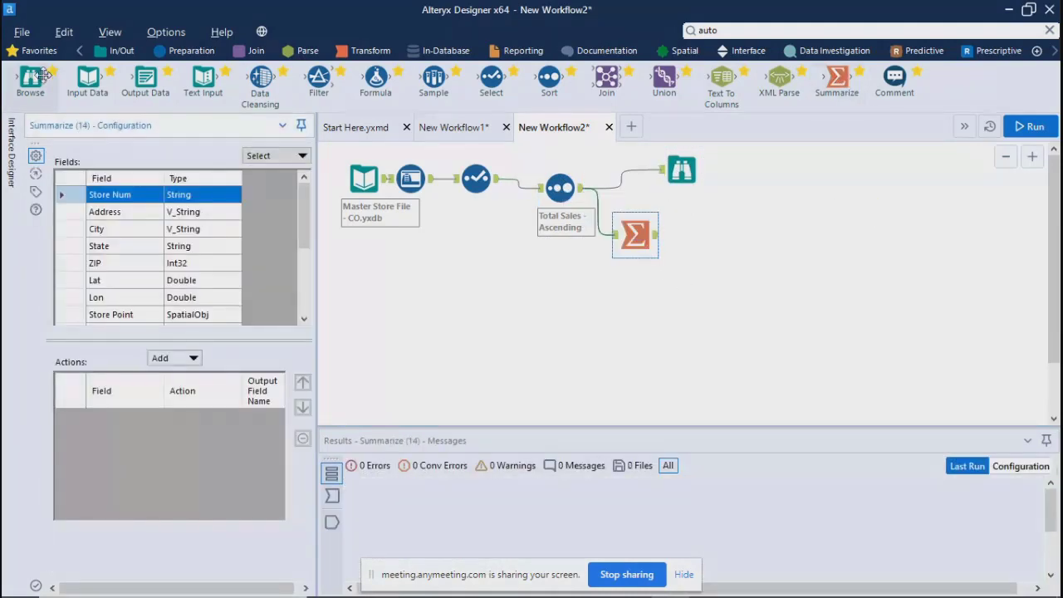
drag(30, 77, 708, 235)
- Widen the Summarize tool's configuration area and add a Group By action for the City field
click(635, 235)
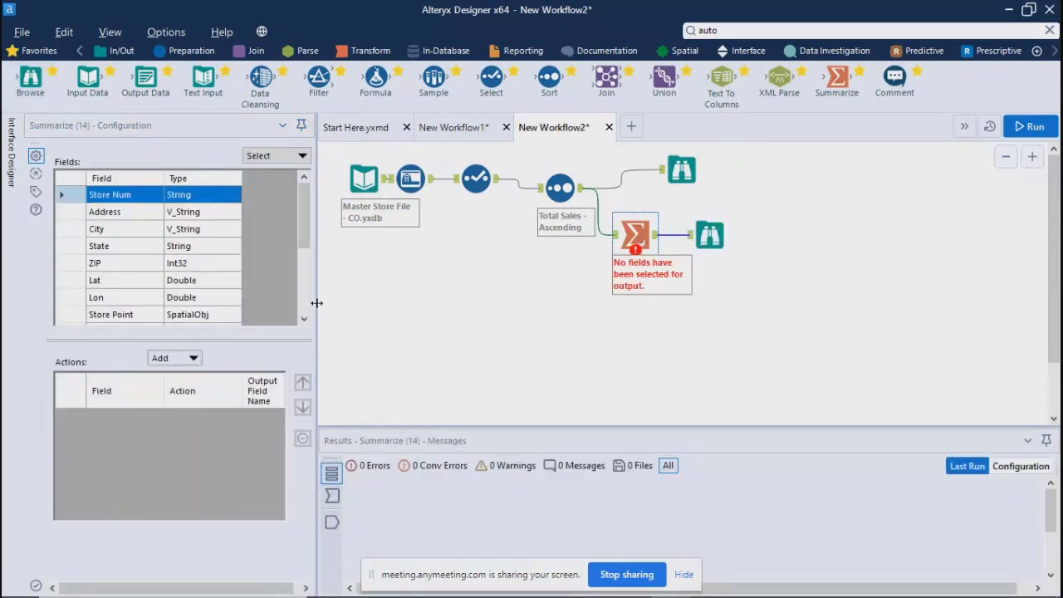
drag(315, 301, 516, 301)
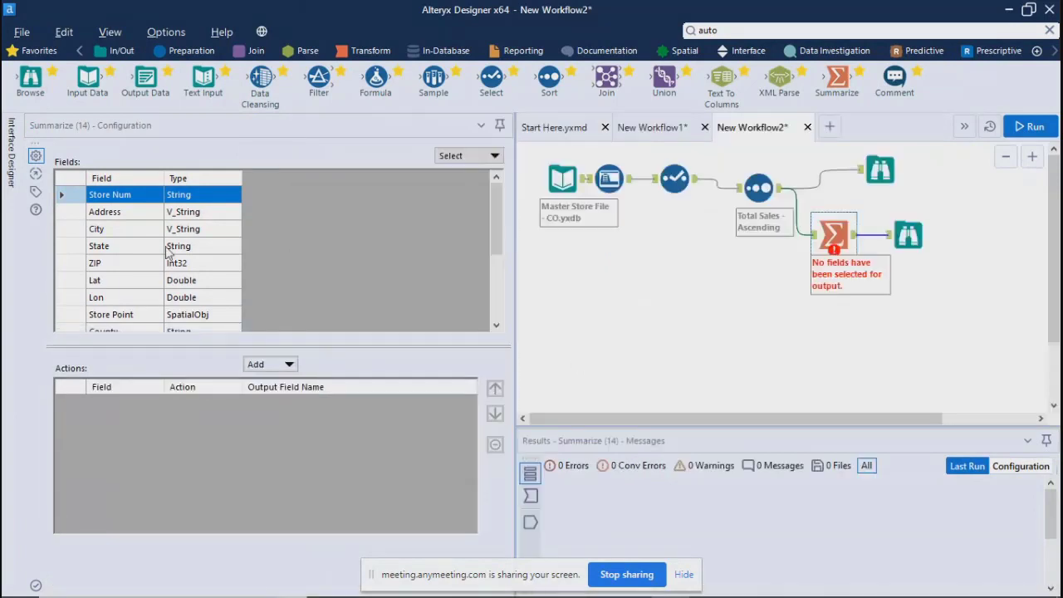
click(118, 215)
click(113, 233)
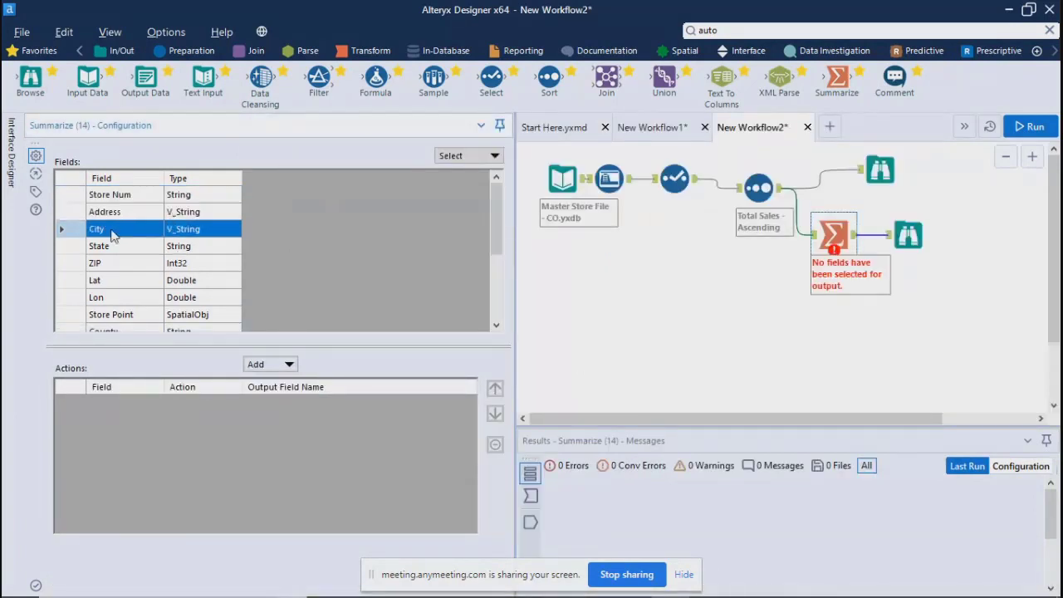
click(268, 364)
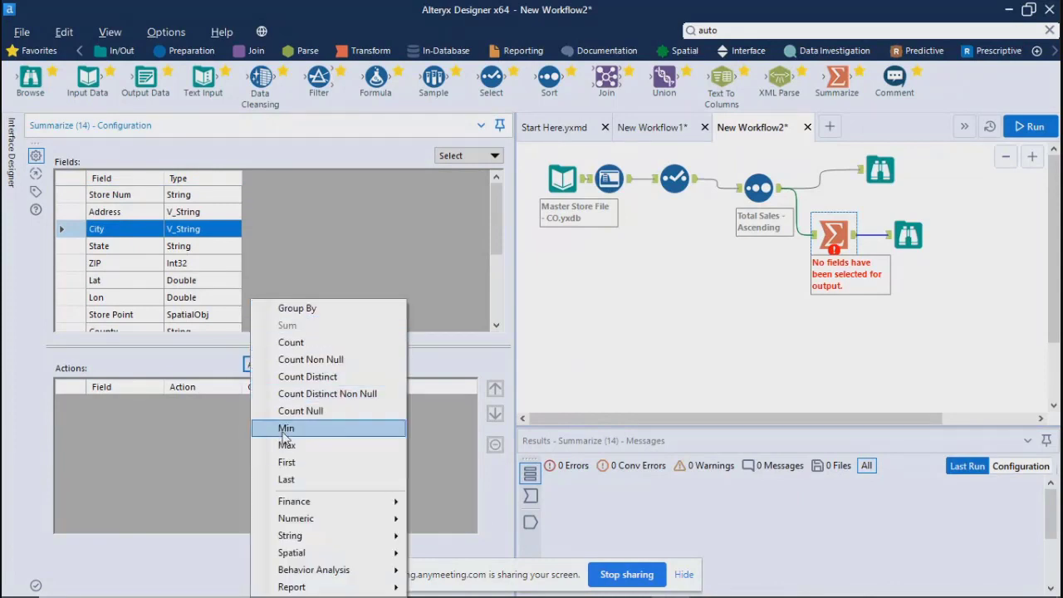
click(297, 309)
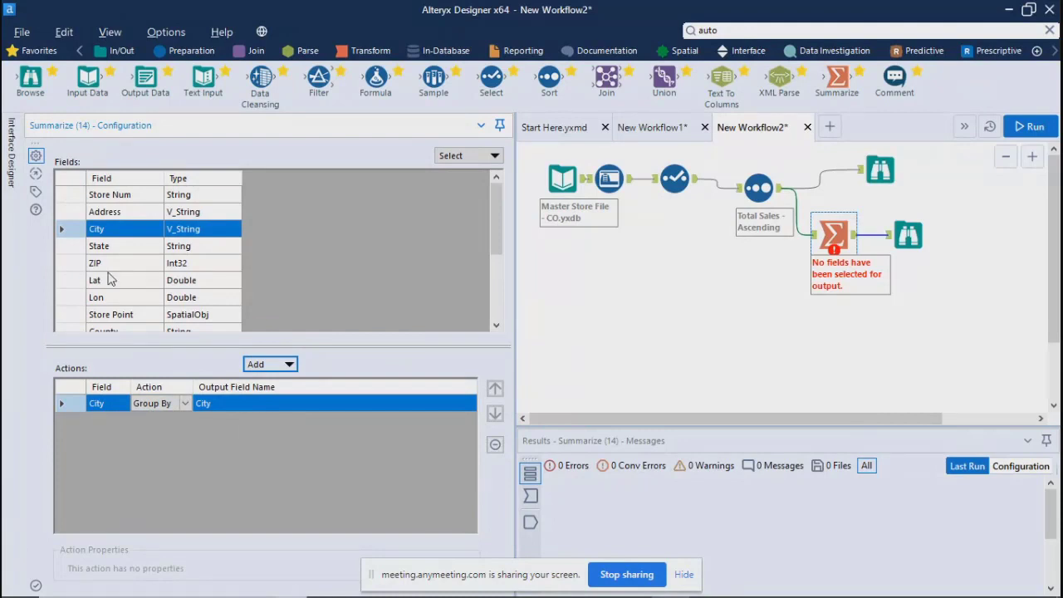
- Add Group By actions for the State and Region fields in the Summarize tool
click(107, 247)
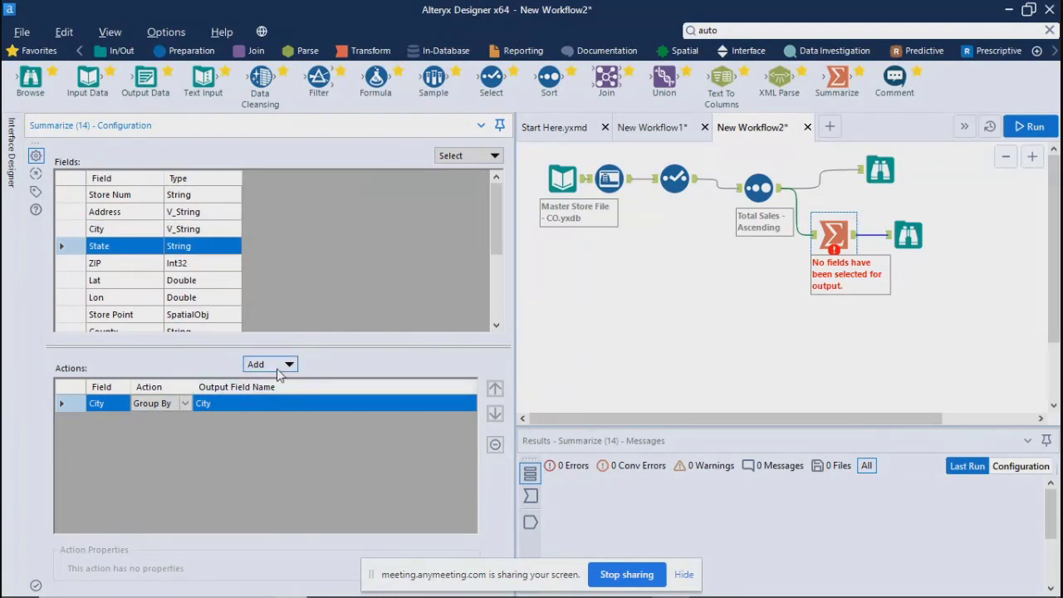
click(267, 364)
click(292, 308)
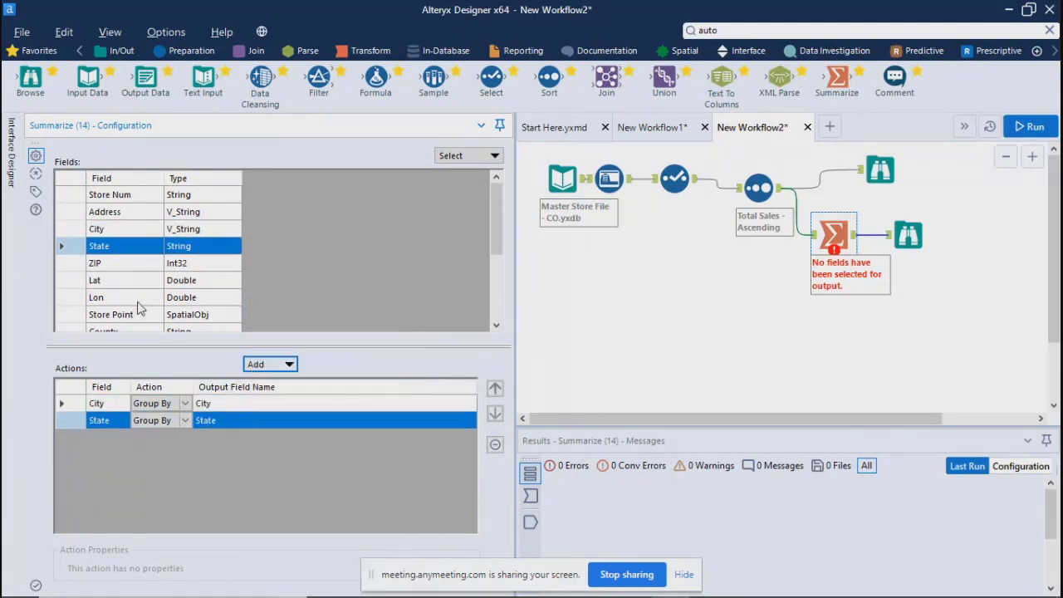
scroll(138, 303, down, 3)
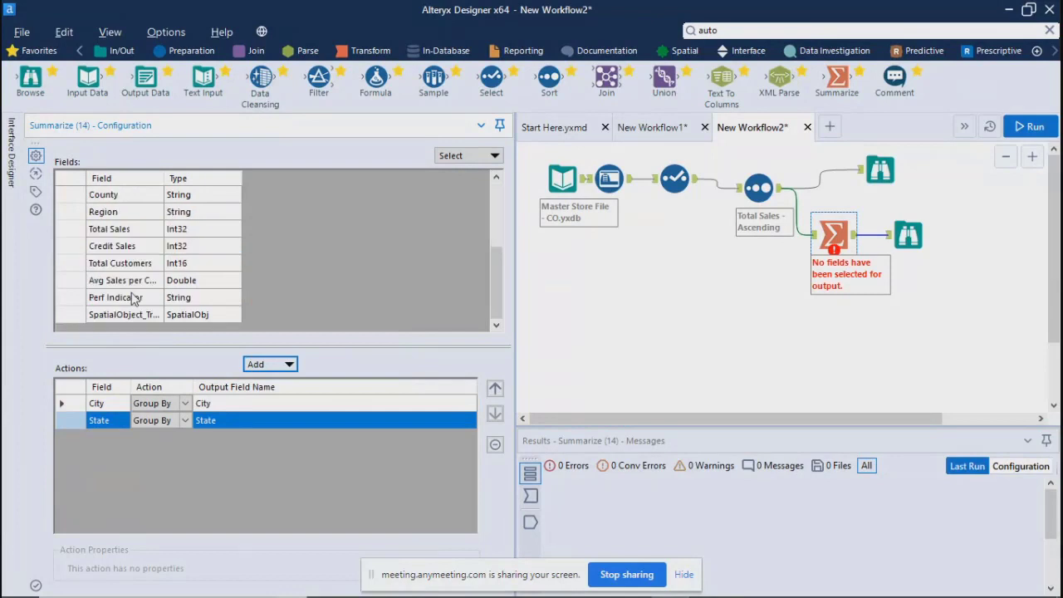
click(112, 216)
click(268, 363)
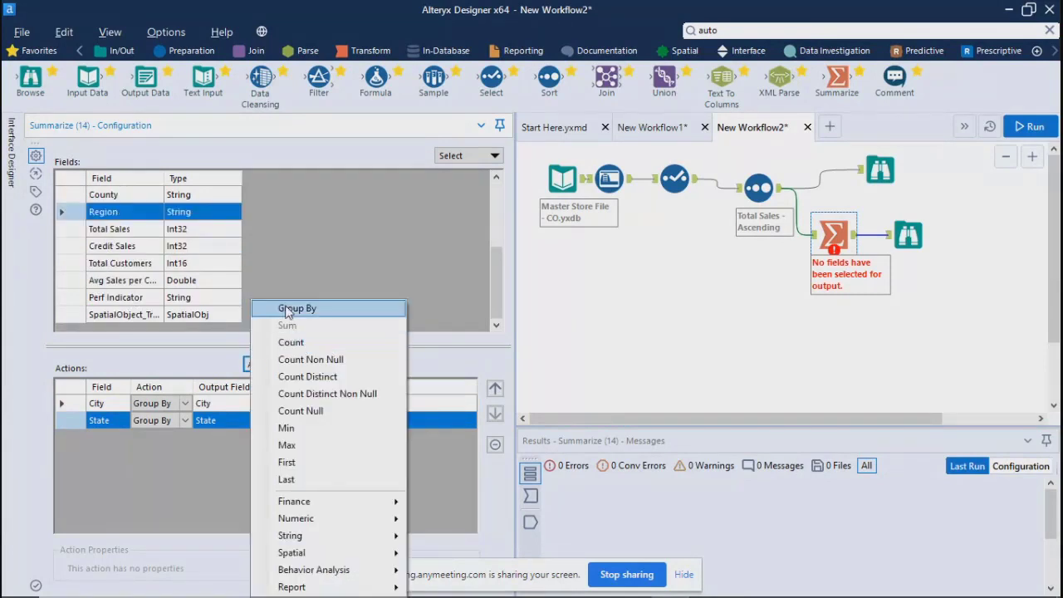
click(293, 308)
- Add a Sum action for the Total Sales field in the Summarize tool
click(112, 230)
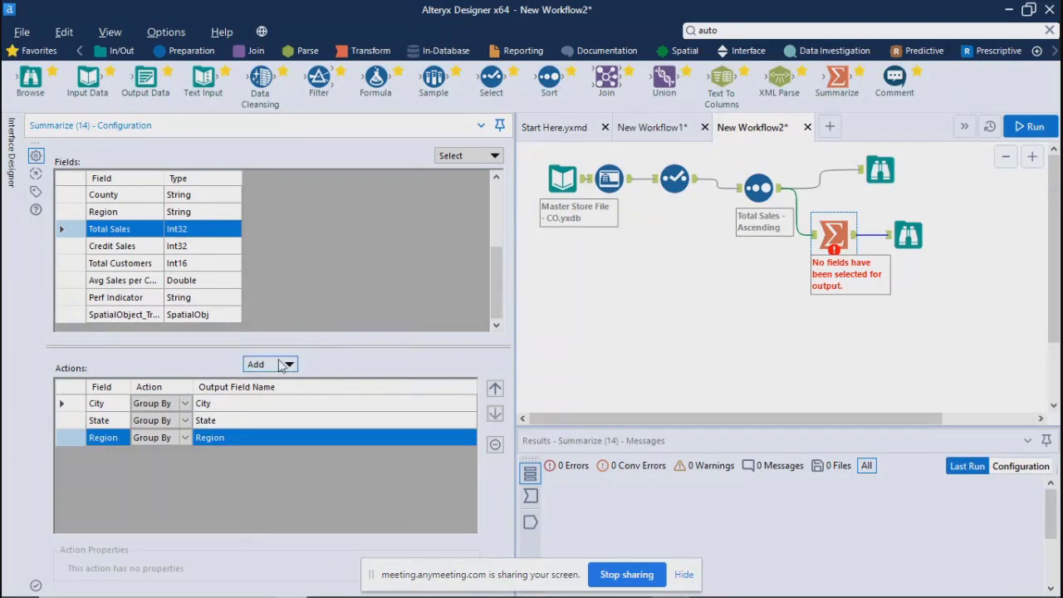
click(267, 364)
click(287, 325)
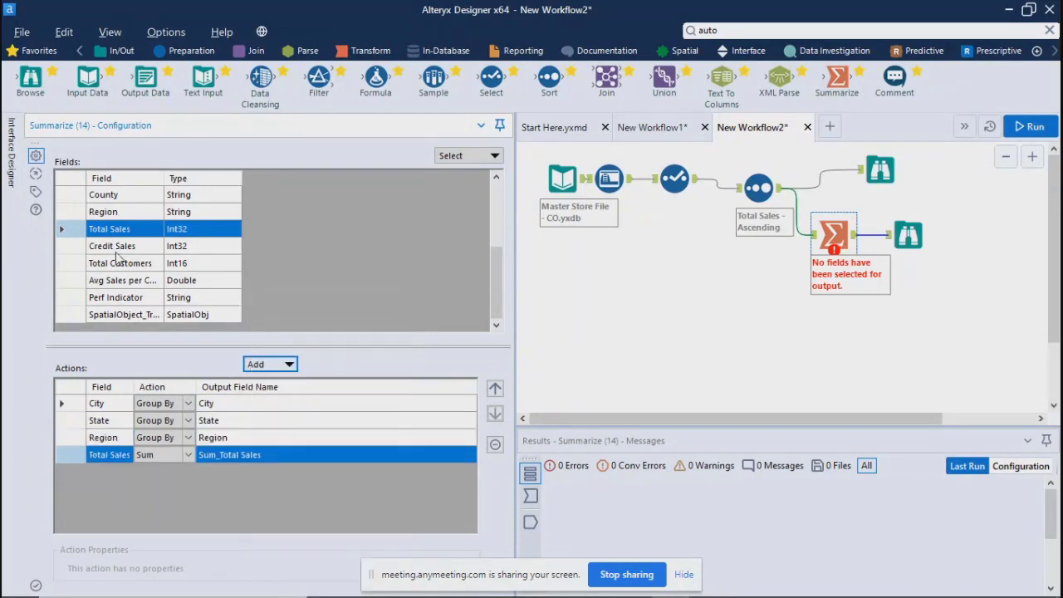
- Add Sum actions for the Credit Sales and Avg Sales per Customer fields in the Summarize tool
click(117, 247)
click(286, 367)
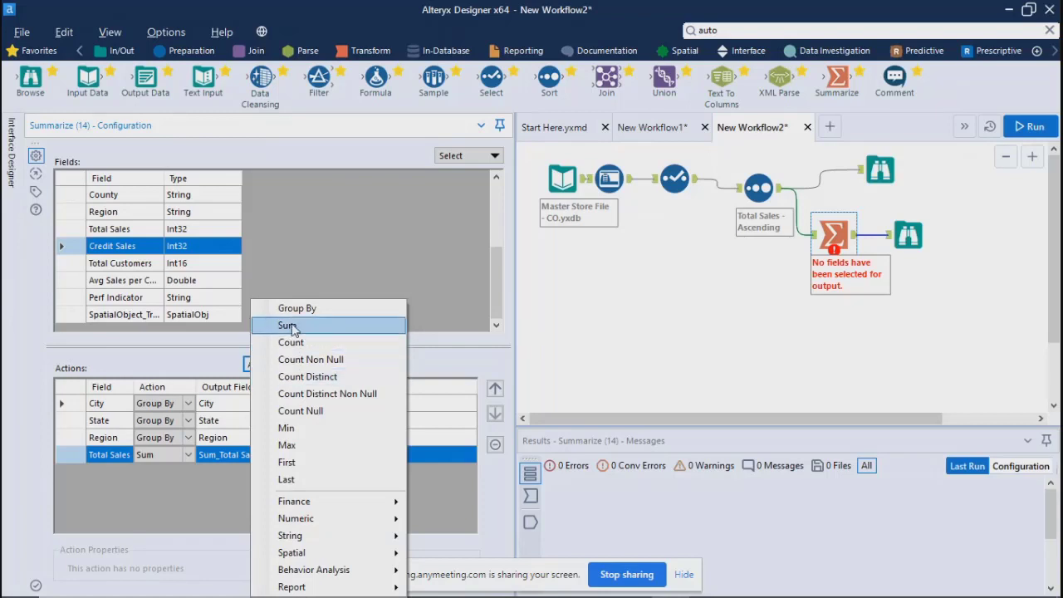
click(287, 325)
click(127, 285)
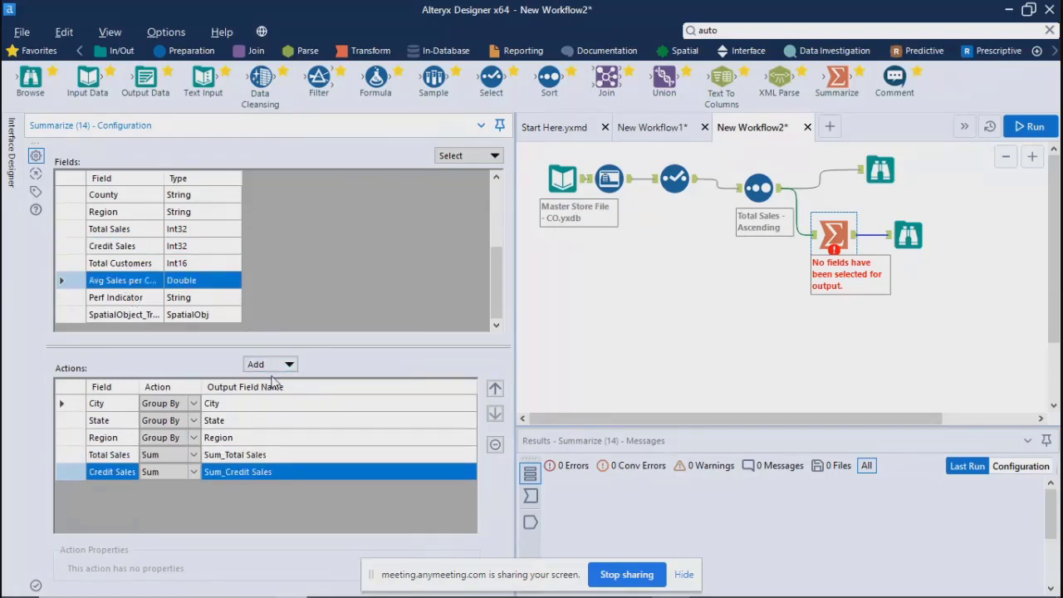
click(278, 366)
click(292, 336)
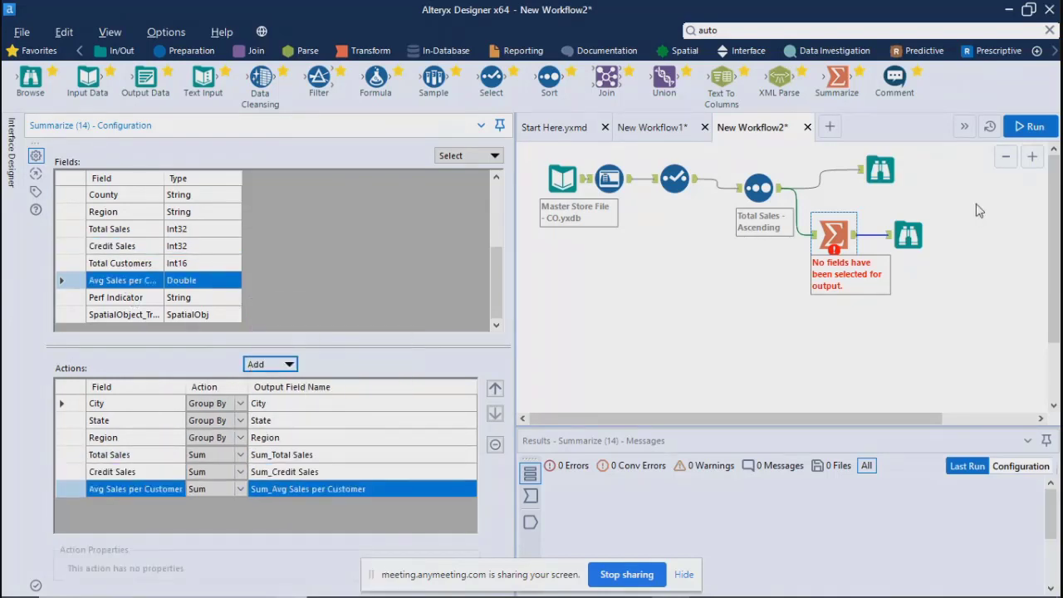
- Run the workflow and widen the canvas area by narrowing the configuration pane
click(1029, 126)
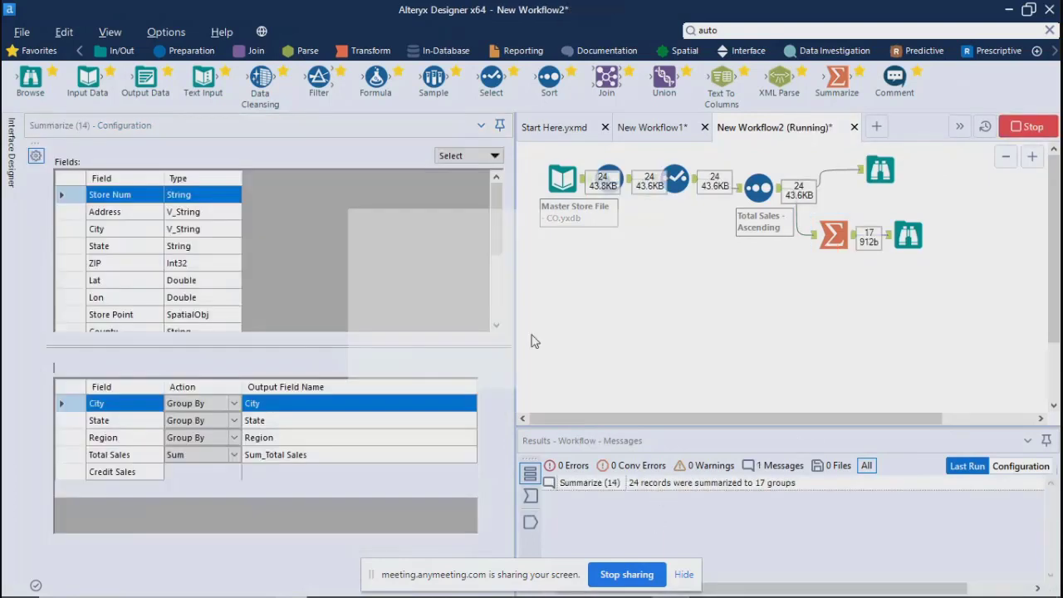
click(665, 368)
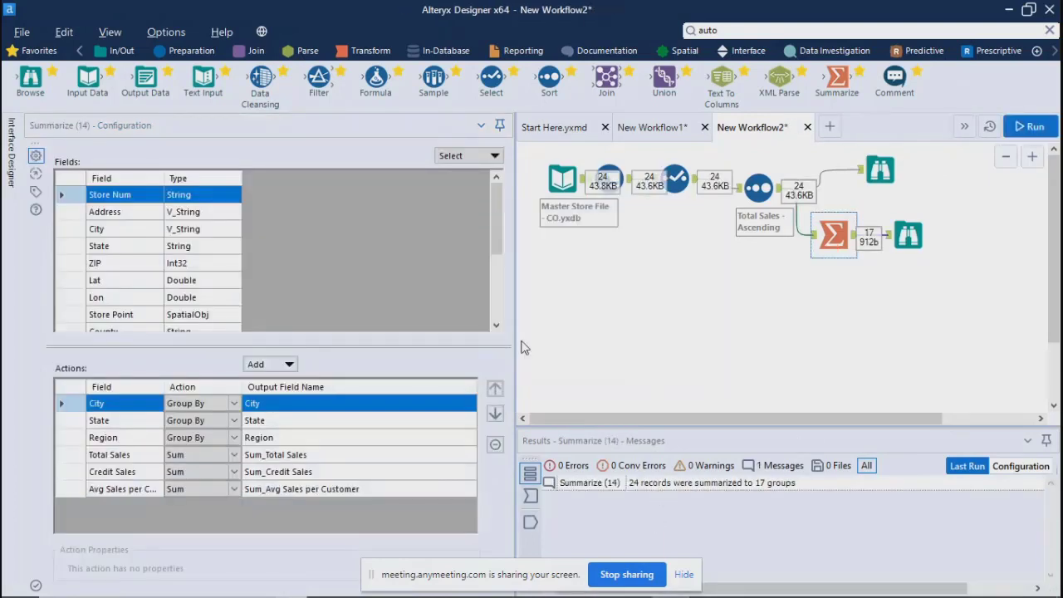
drag(515, 340, 326, 340)
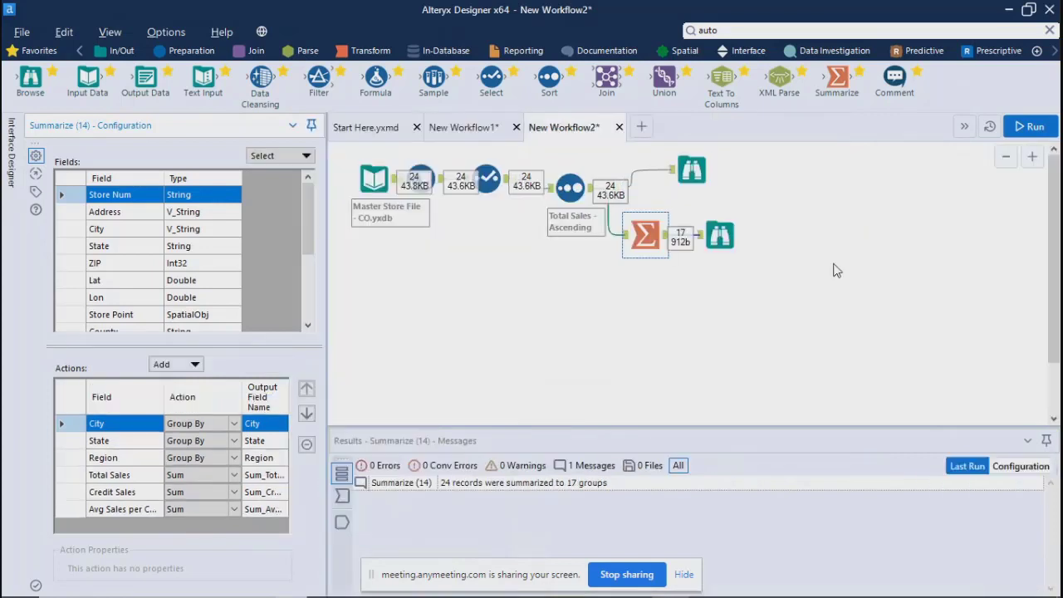
- Inspect the summarized output in the Browse tool after the Summarize tool, enlarging the results and checking the summed sales columns
click(719, 236)
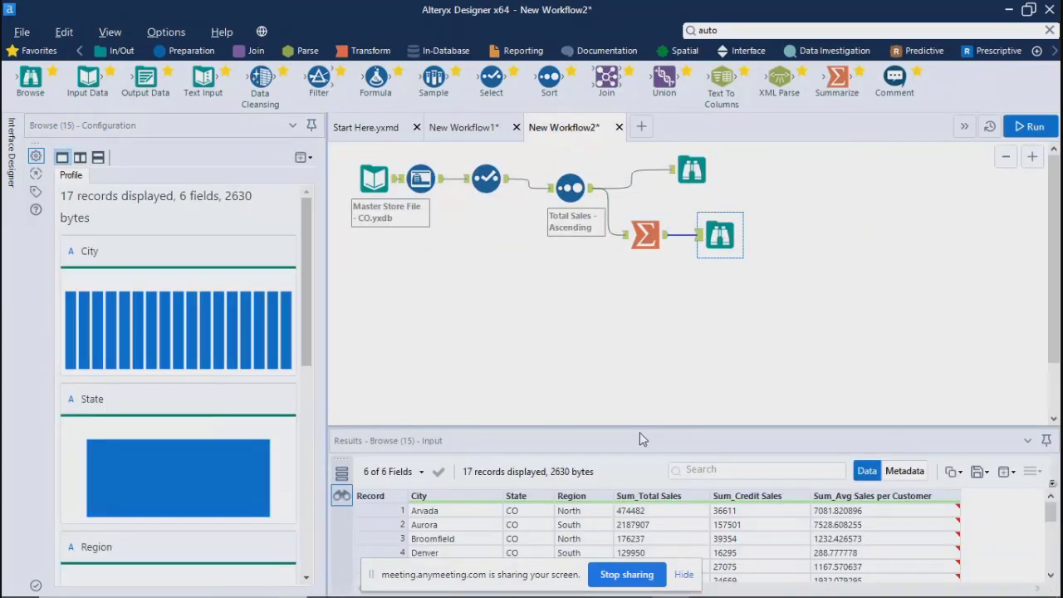
drag(643, 425, 648, 311)
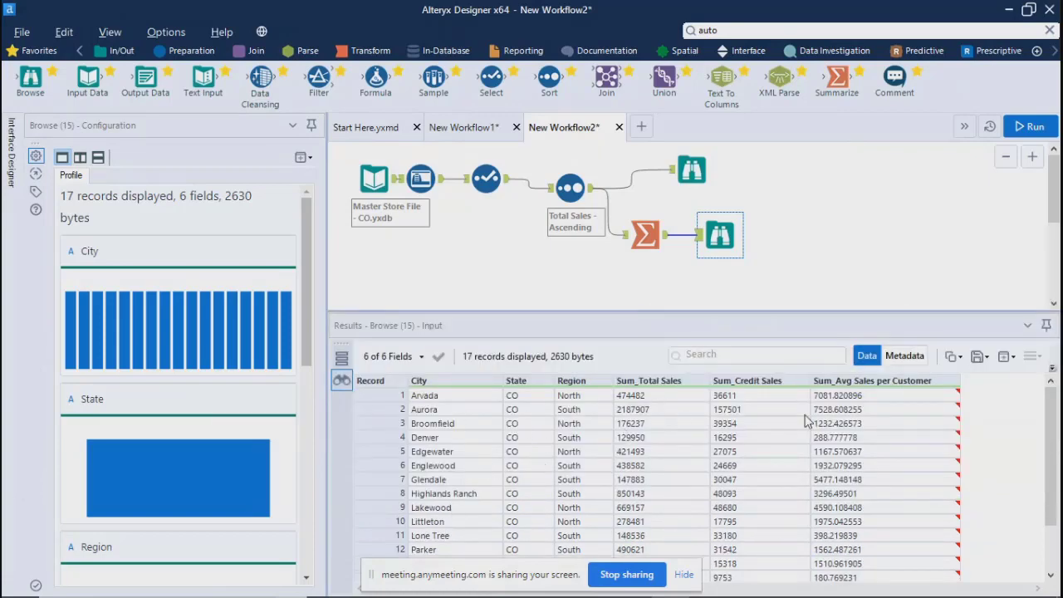
drag(880, 415, 880, 579)
drag(648, 465, 647, 550)
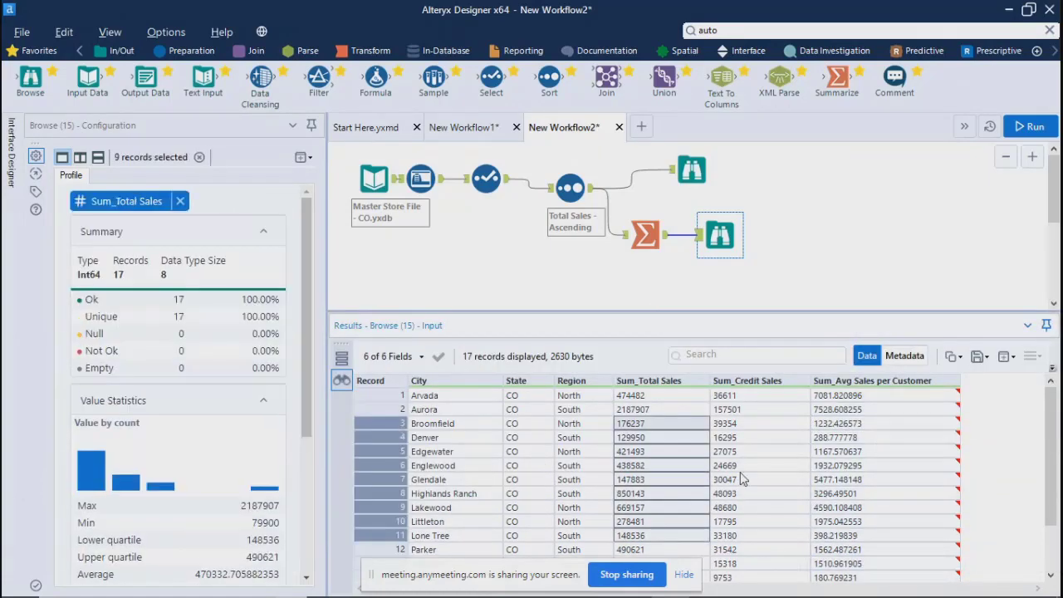
drag(747, 465, 747, 536)
mouse_move(1049, 418)
mouse_down()
mouse_move(1050, 456)
mouse_move(1057, 398)
mouse_up()
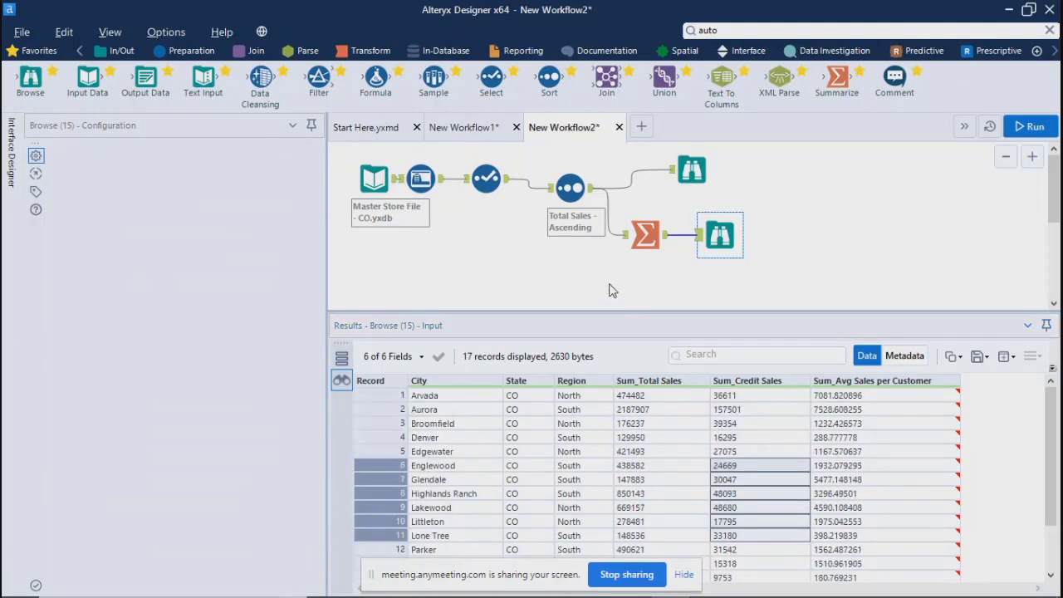
click(611, 286)
- Review the action types available in the Summarize tool, including the Finance options
click(645, 239)
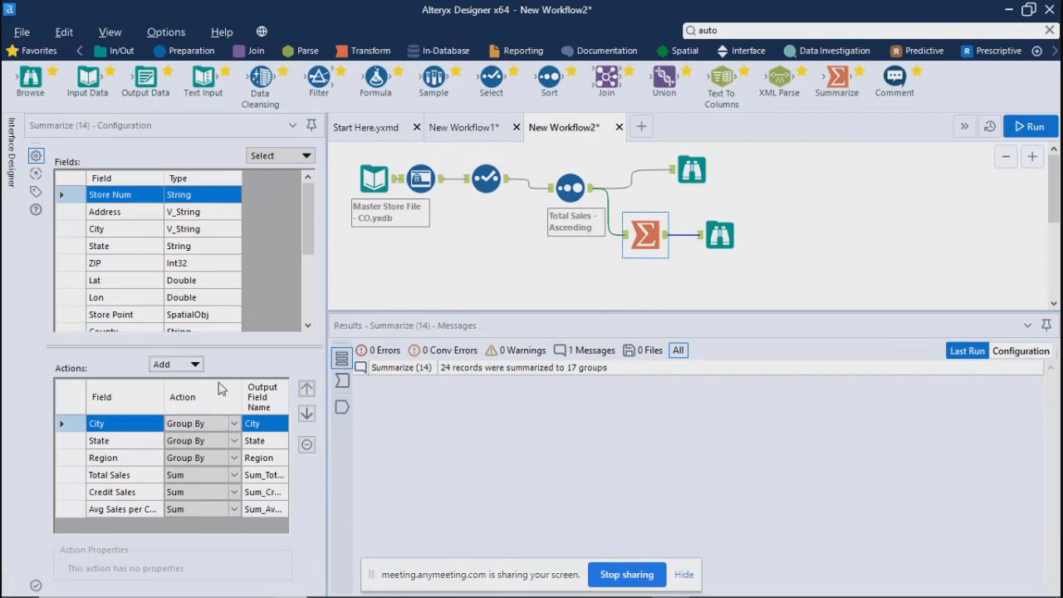
click(198, 365)
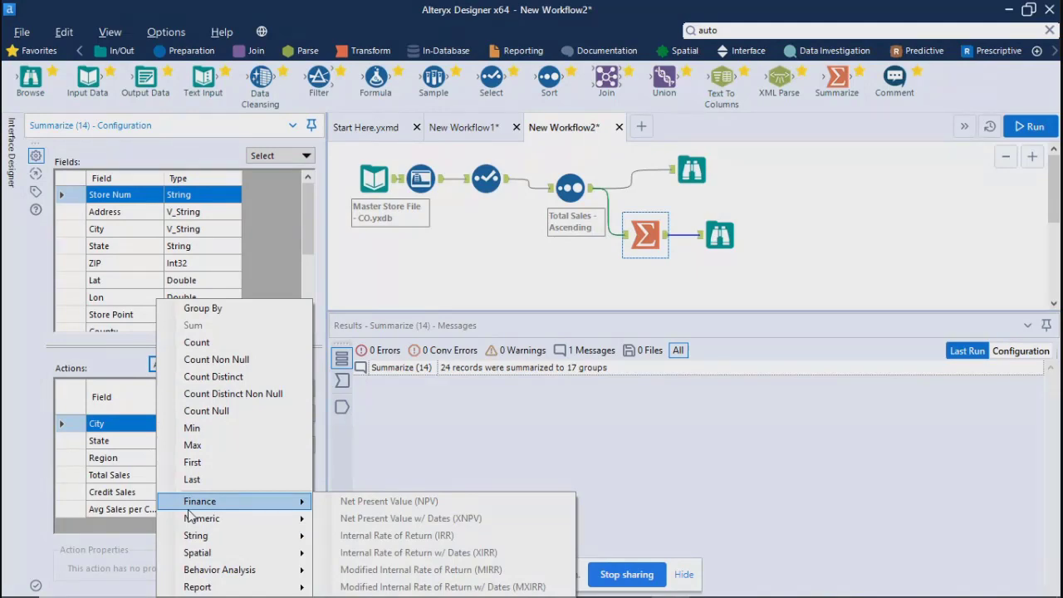
key(alt+Tab)
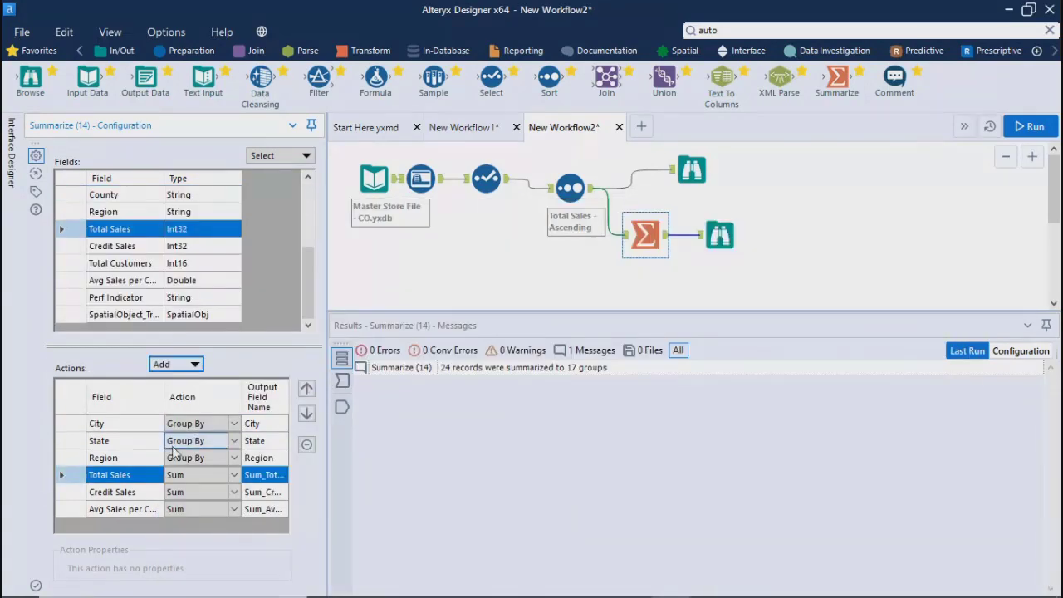
- Check the output's column order and reorder the Summarize group-by fields to Region, State, City
click(728, 231)
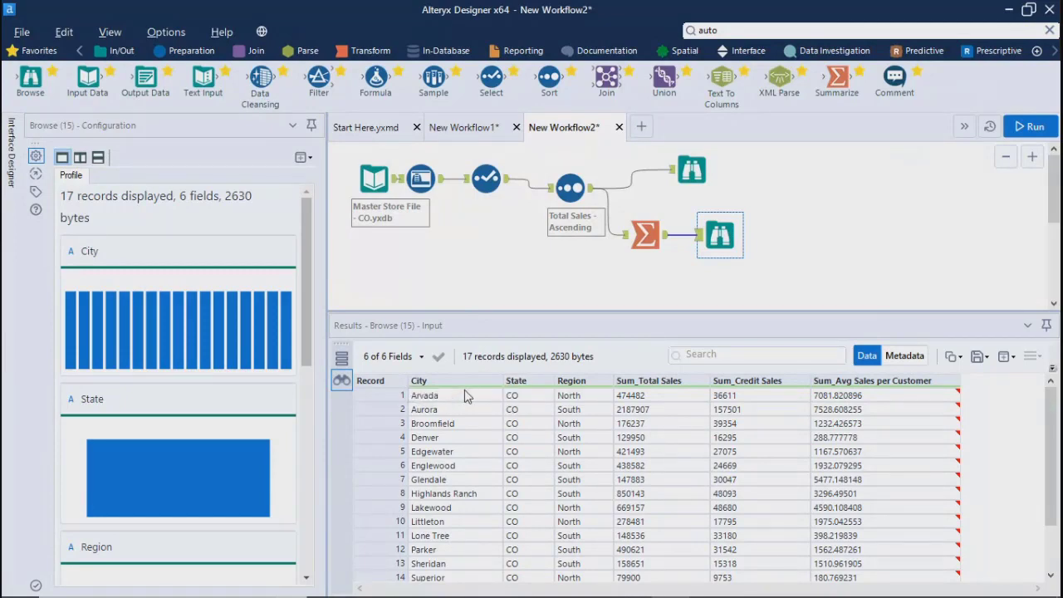
click(646, 236)
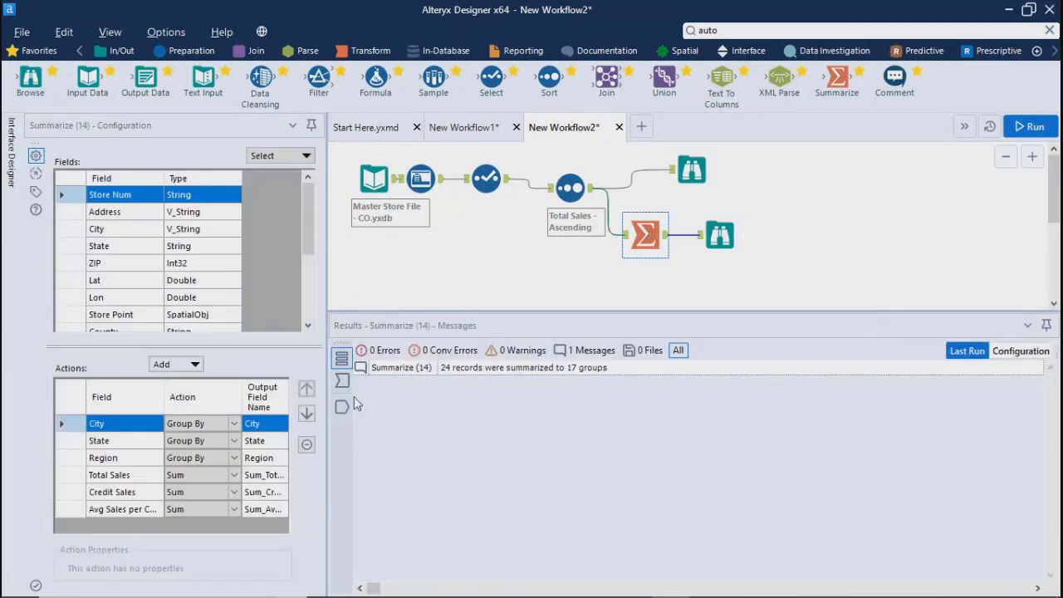
click(100, 441)
click(103, 458)
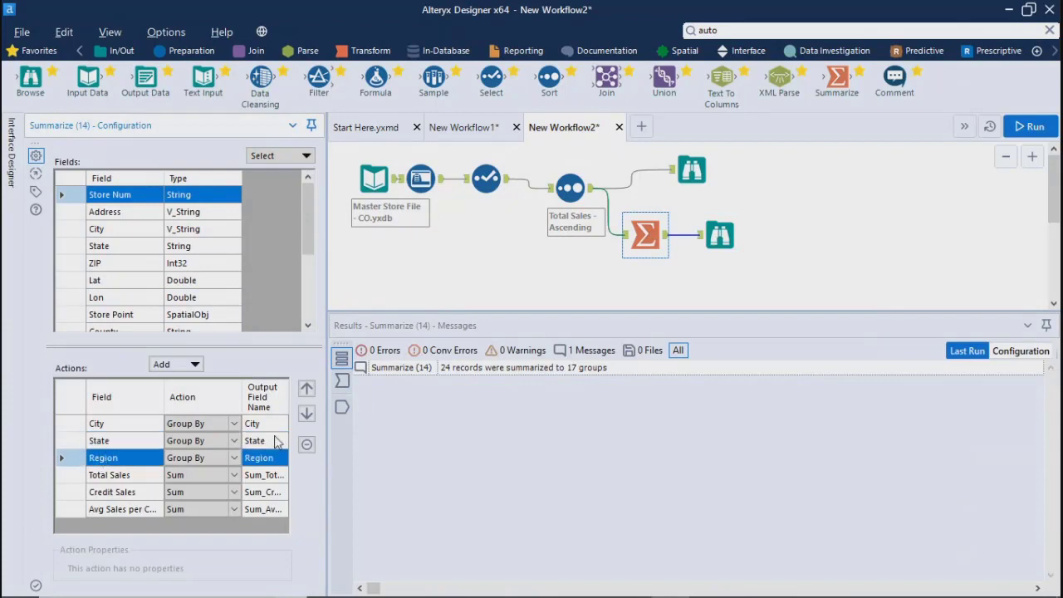
click(307, 387)
click(308, 387)
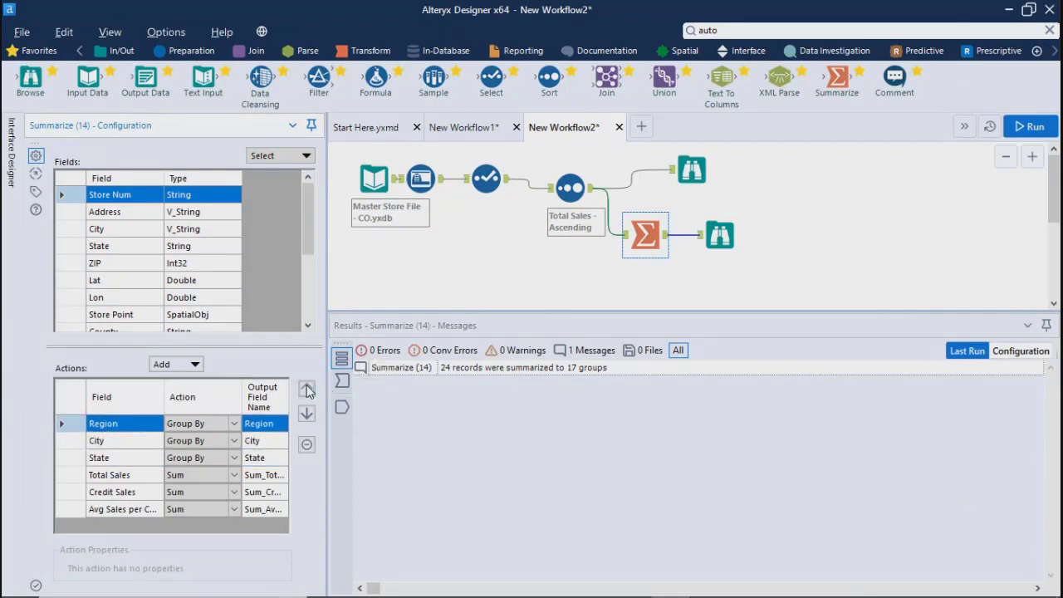
click(162, 460)
click(306, 387)
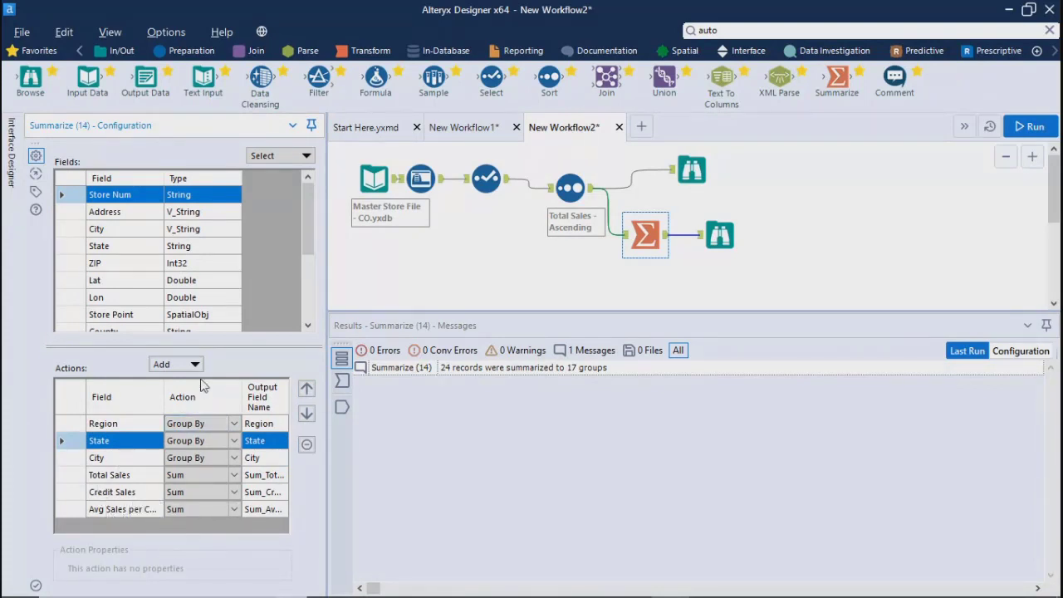
- Review the Summarize tool's available actions and inspect the Region values in its Browse output
click(193, 369)
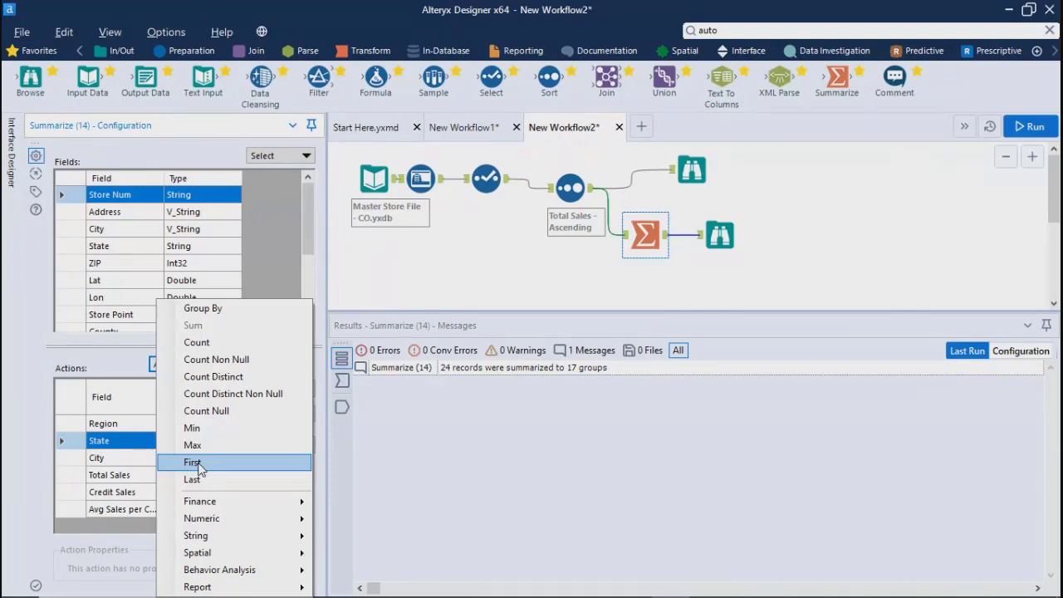
click(108, 447)
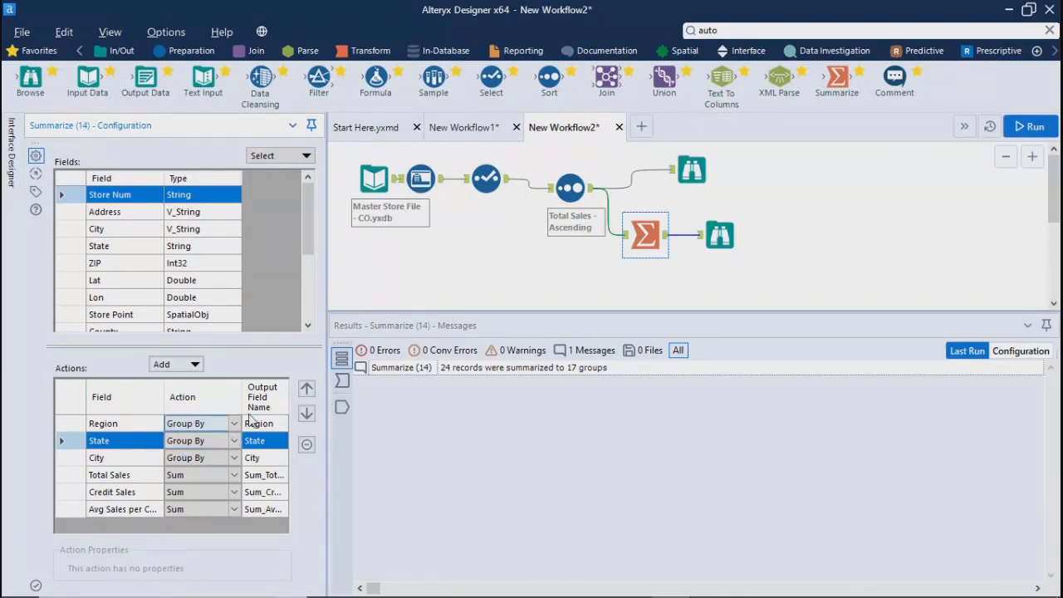
click(744, 260)
click(719, 236)
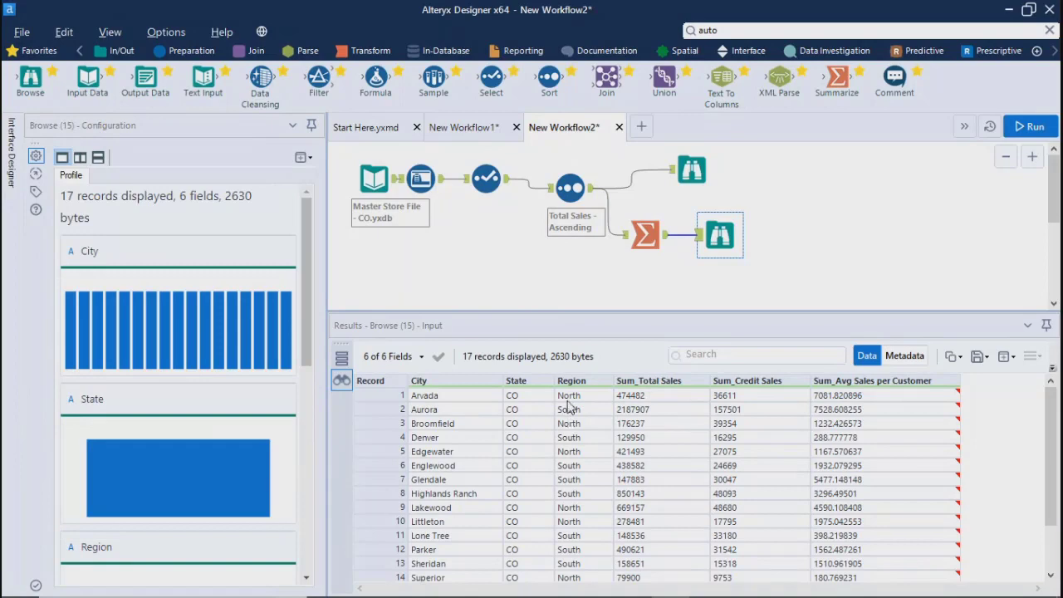
scroll(573, 502, down, 1)
scroll(573, 515, up, 1)
click(574, 396)
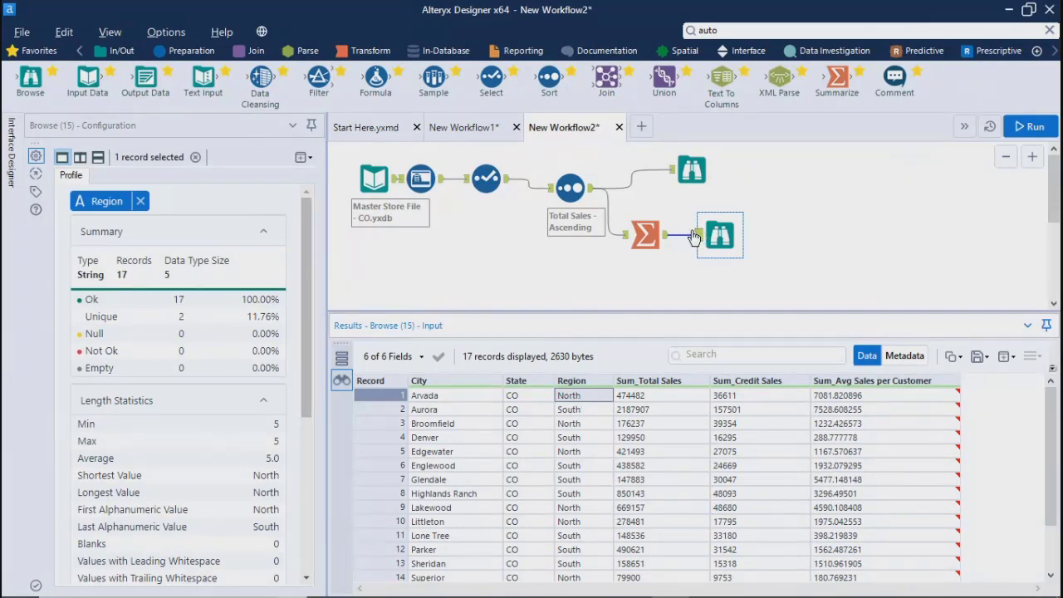
- Change the Region field's action to First in the Summarize tool
click(645, 235)
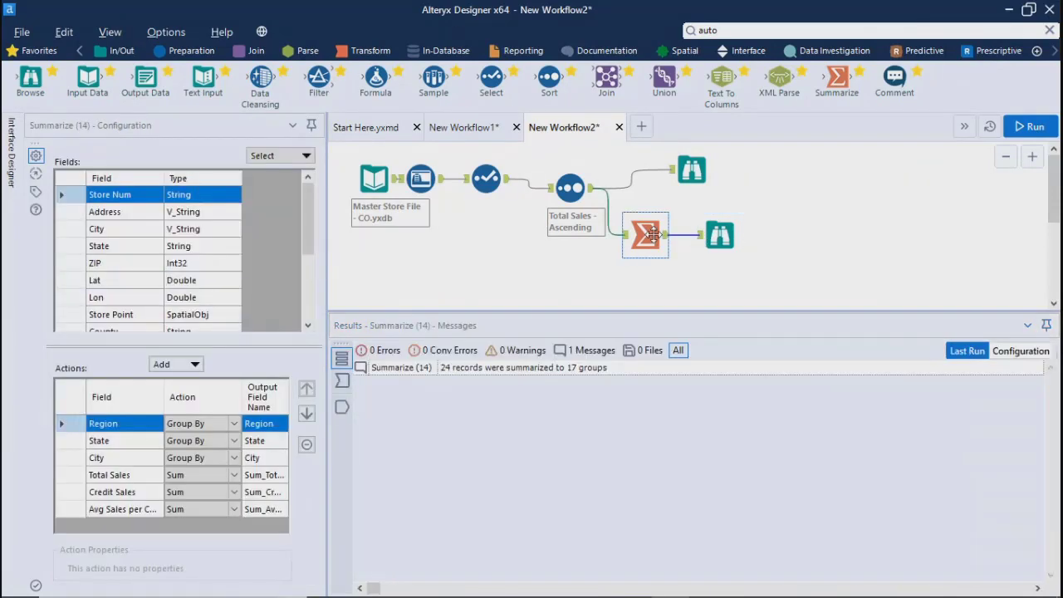
click(235, 423)
click(175, 338)
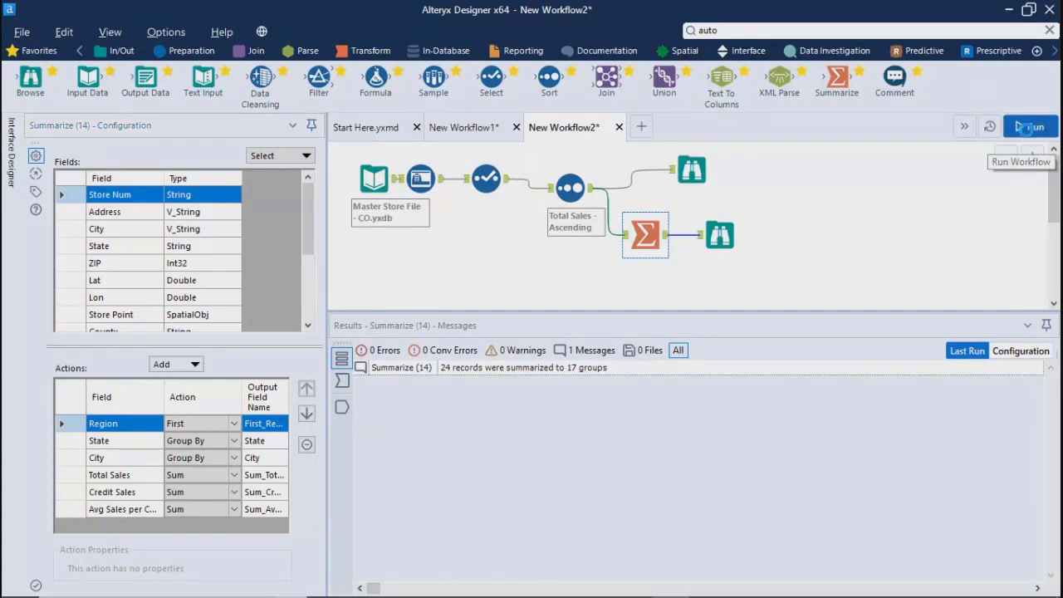
- Run the workflow and look through all records of the summarized output in the Browse tool
click(1029, 133)
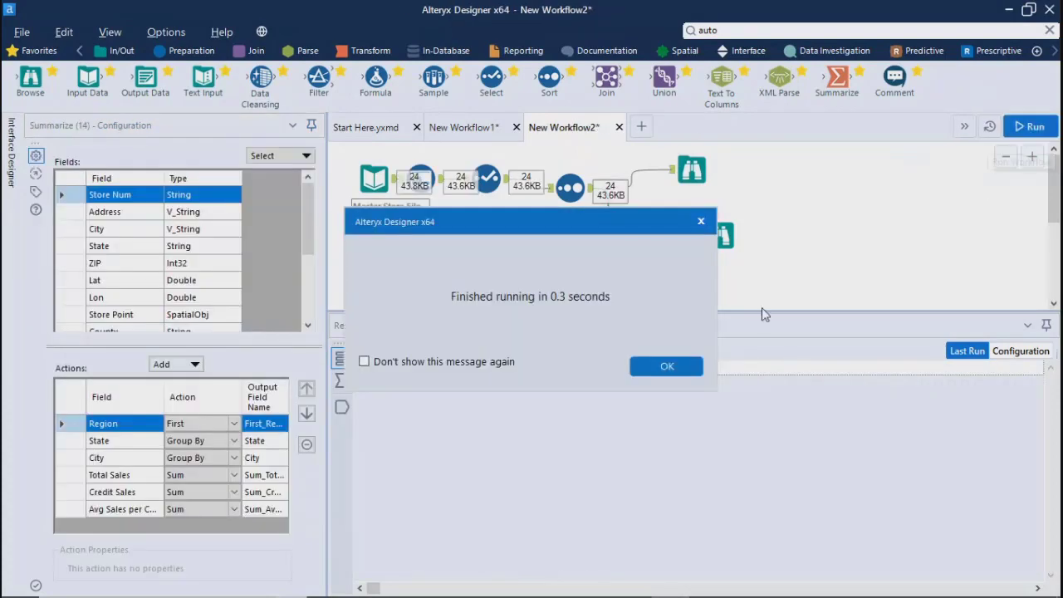
click(667, 366)
click(719, 237)
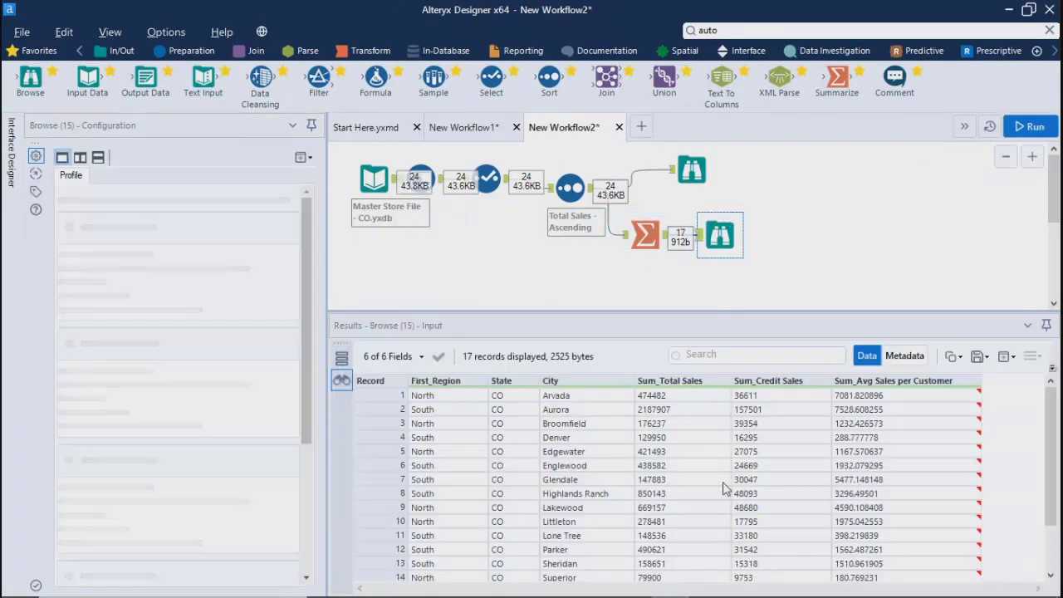
scroll(423, 481, down, 2)
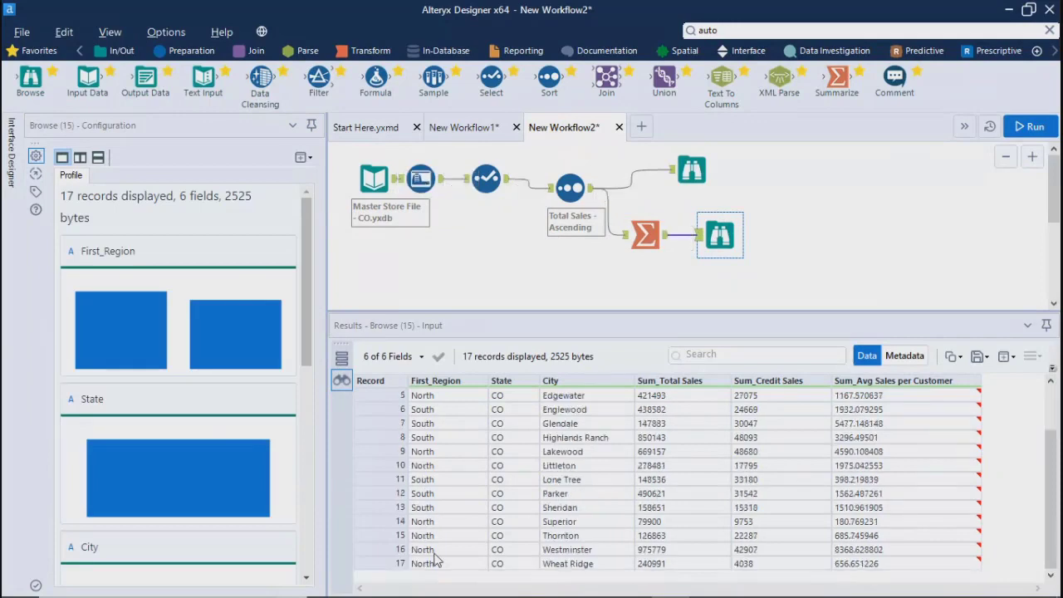
scroll(433, 567, up, 2)
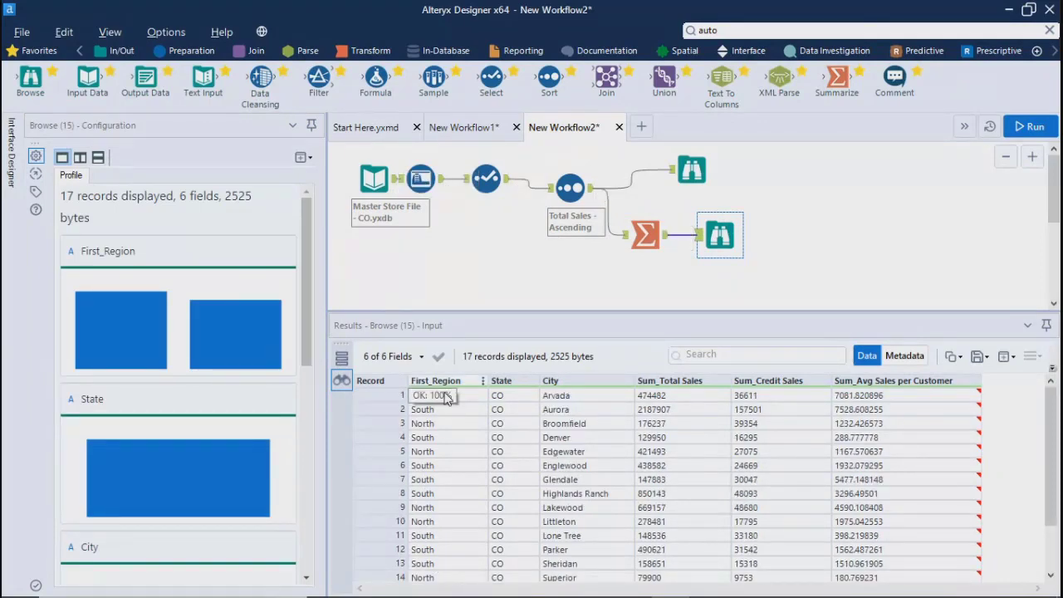
- Compare the Summarize tool's output field names with the First_Region column in the Browse results
click(648, 240)
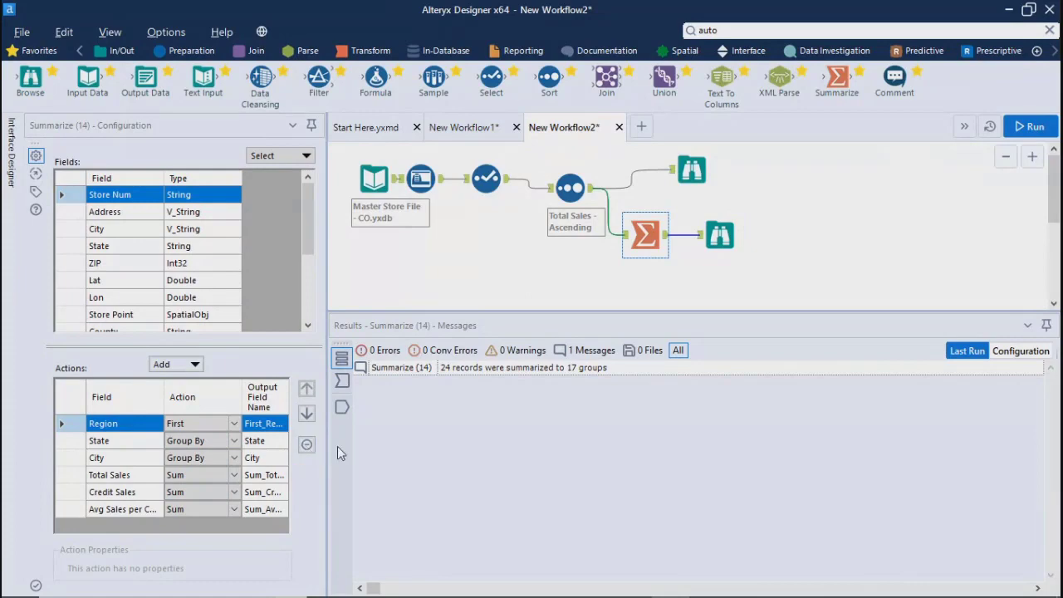
drag(324, 446, 506, 449)
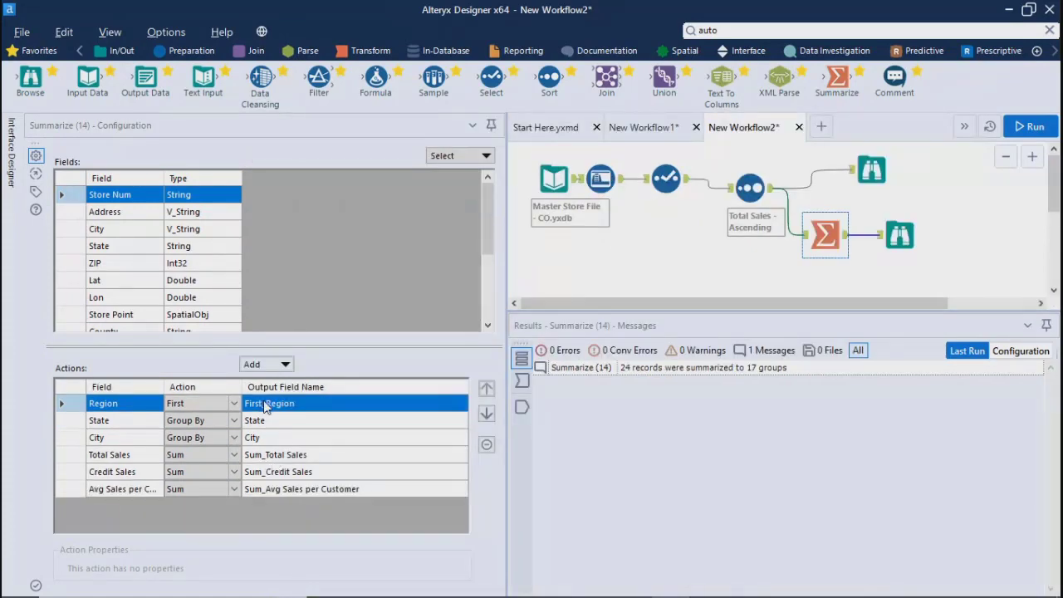
click(898, 249)
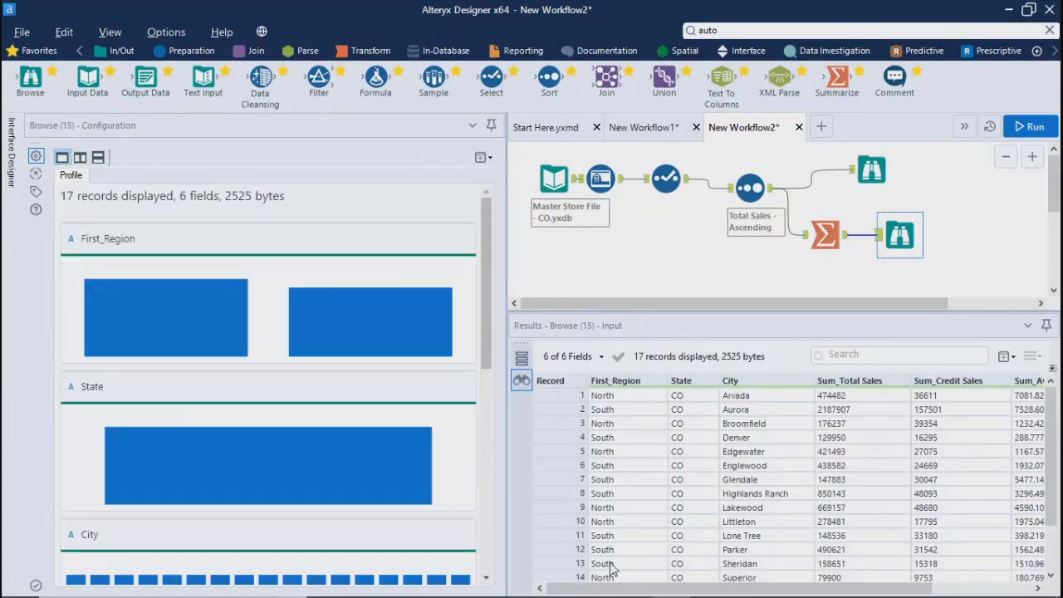
click(624, 481)
drag(634, 591, 611, 576)
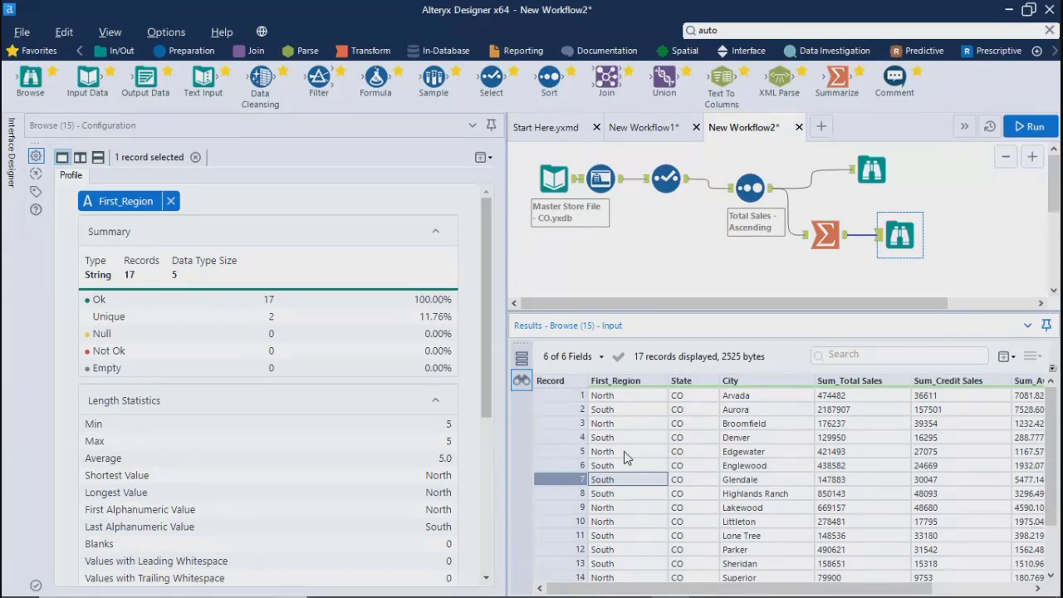
- Set the Region field's action back to Group By in the Summarize tool
click(824, 234)
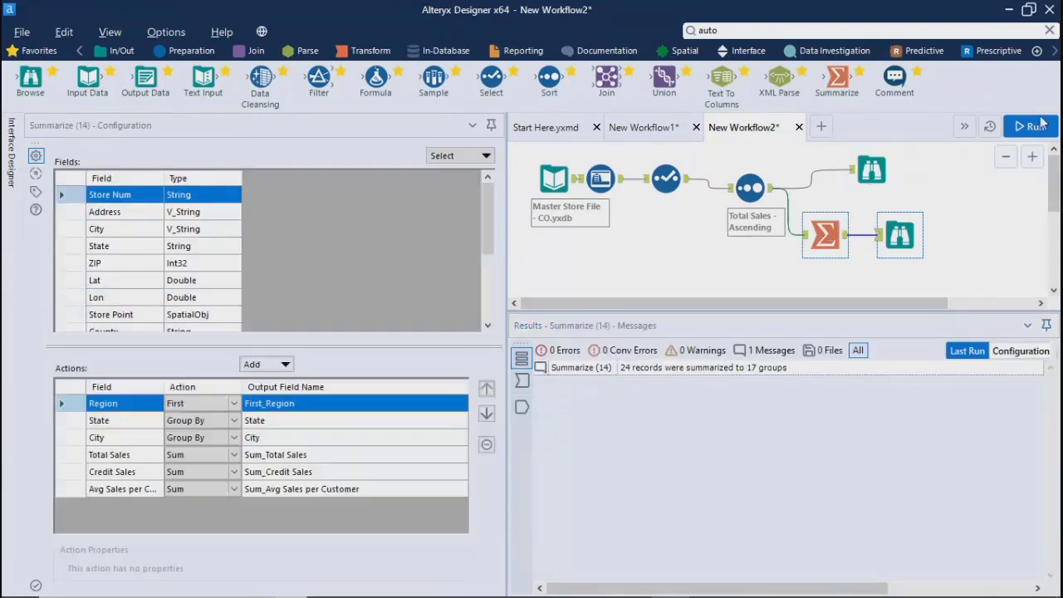
click(185, 405)
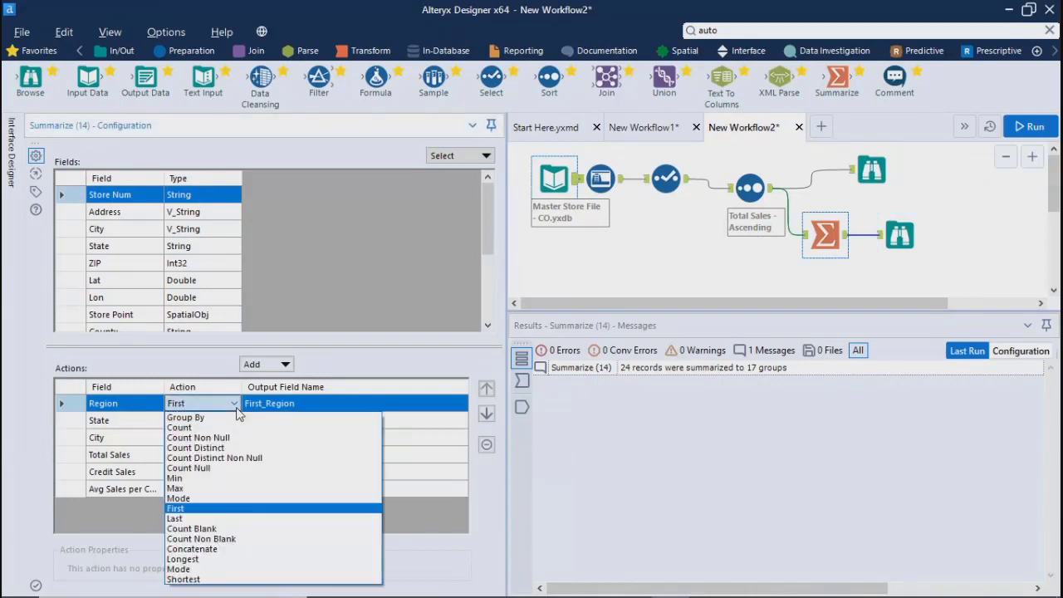
click(182, 418)
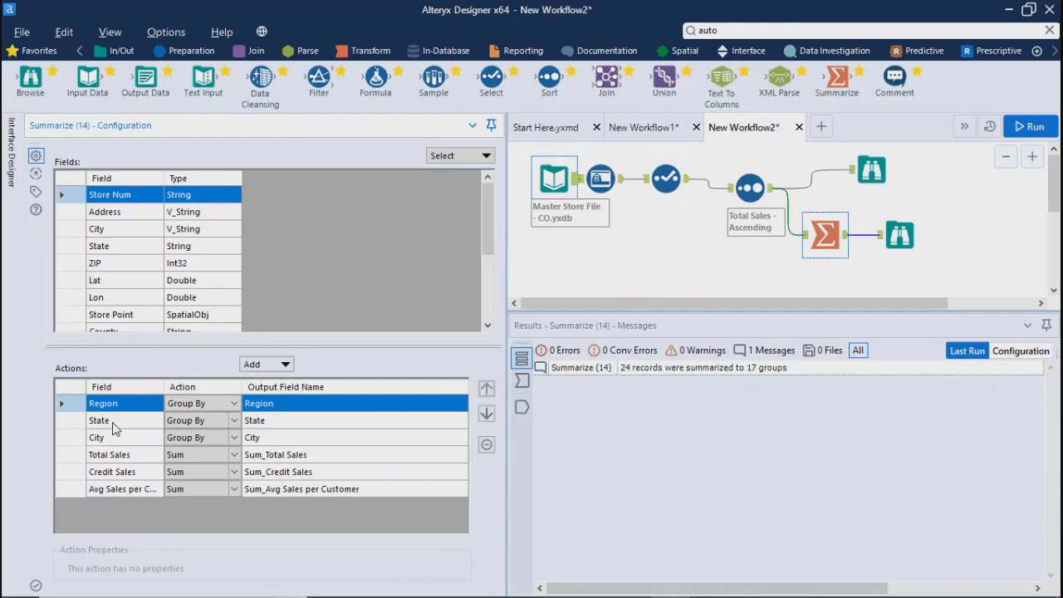
- Change the City field's action to First in the Summarize tool
click(125, 440)
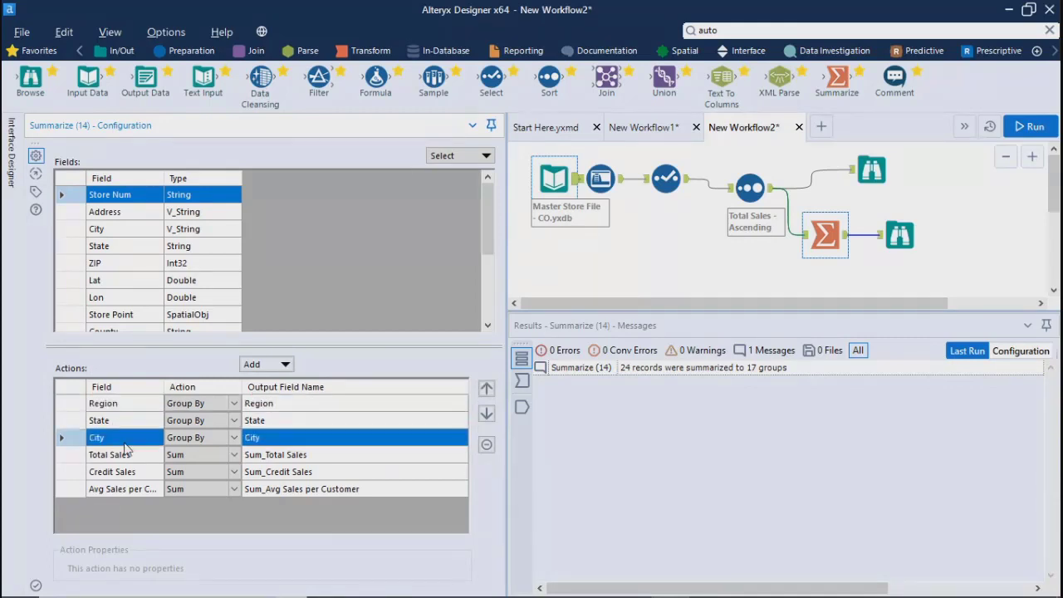
click(235, 438)
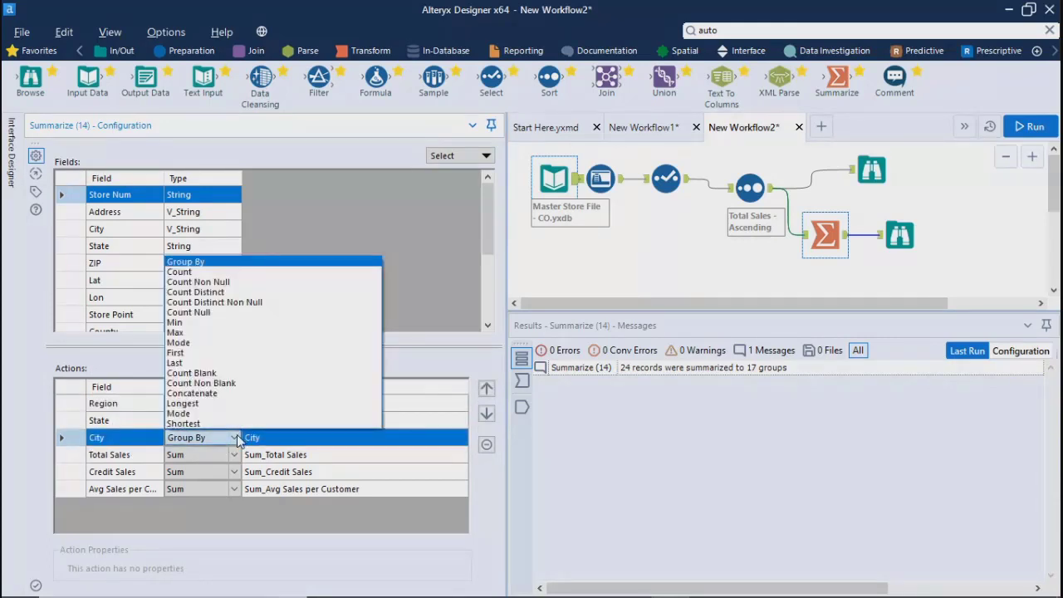
click(179, 353)
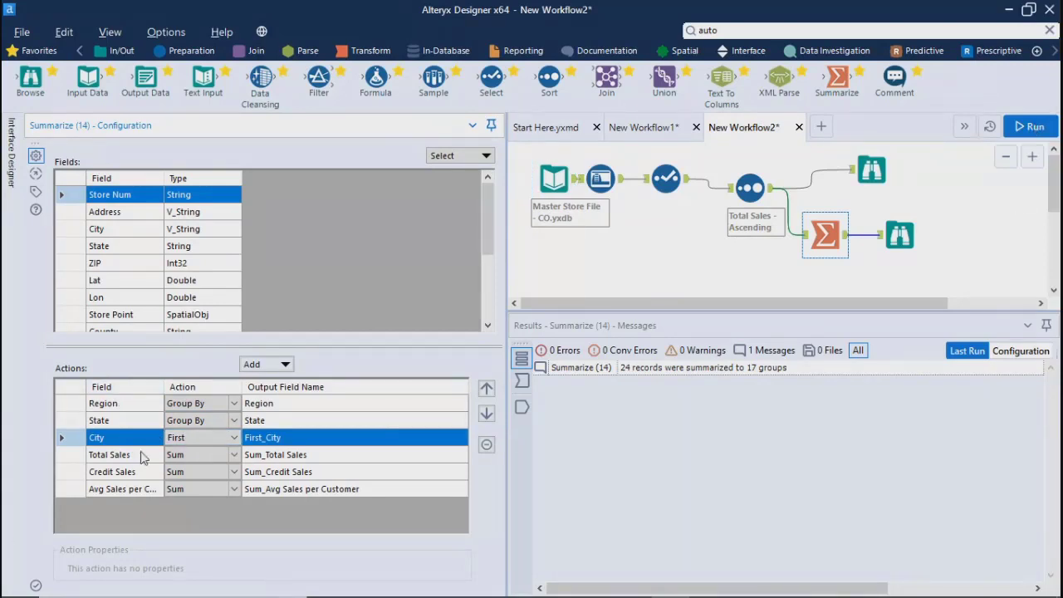
- Run the workflow and examine the First_City value for the North and South regions in the summarized Browse output
click(1029, 126)
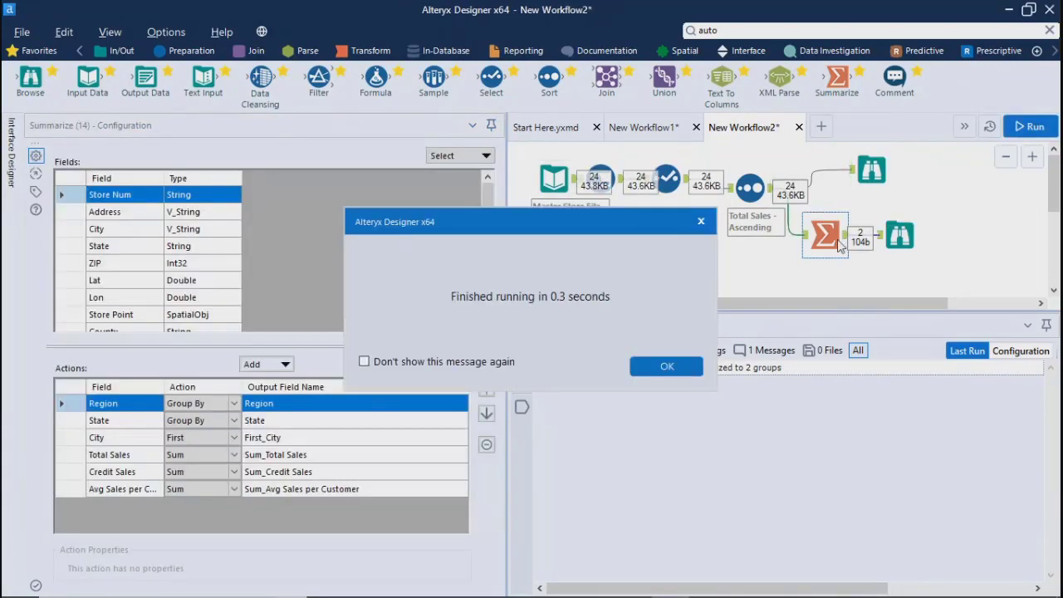
click(667, 366)
click(899, 233)
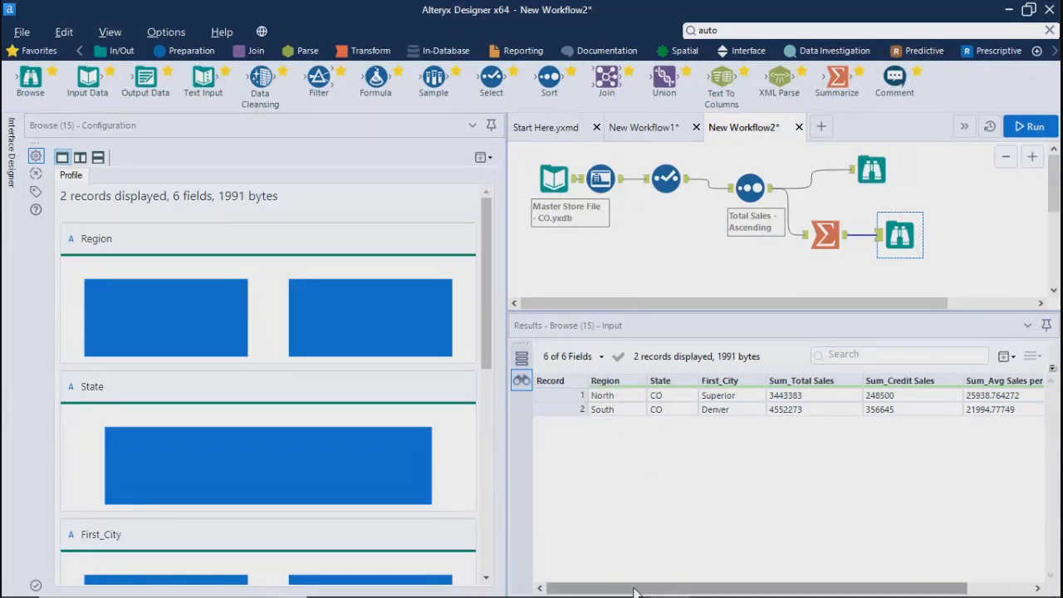
mouse_move(634, 591)
mouse_down()
mouse_move(758, 588)
mouse_move(638, 590)
mouse_up()
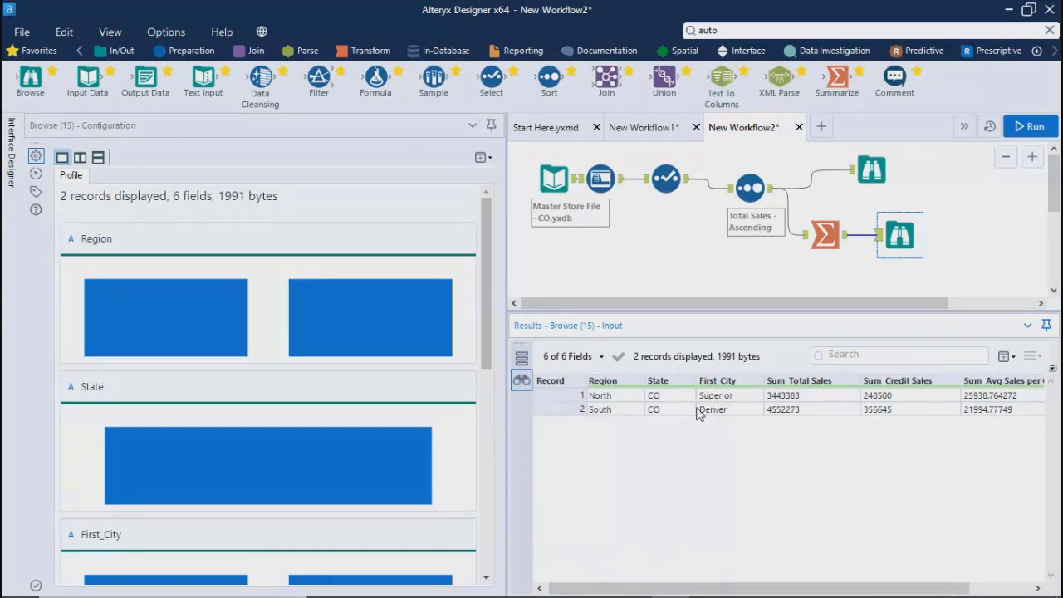
click(594, 398)
click(607, 411)
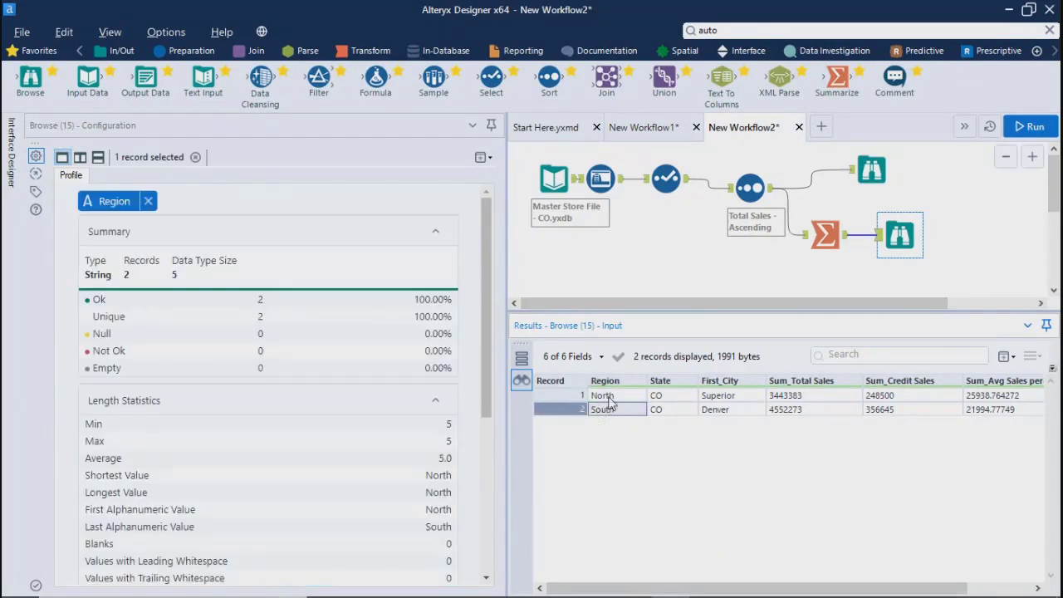
click(609, 399)
click(616, 408)
click(612, 397)
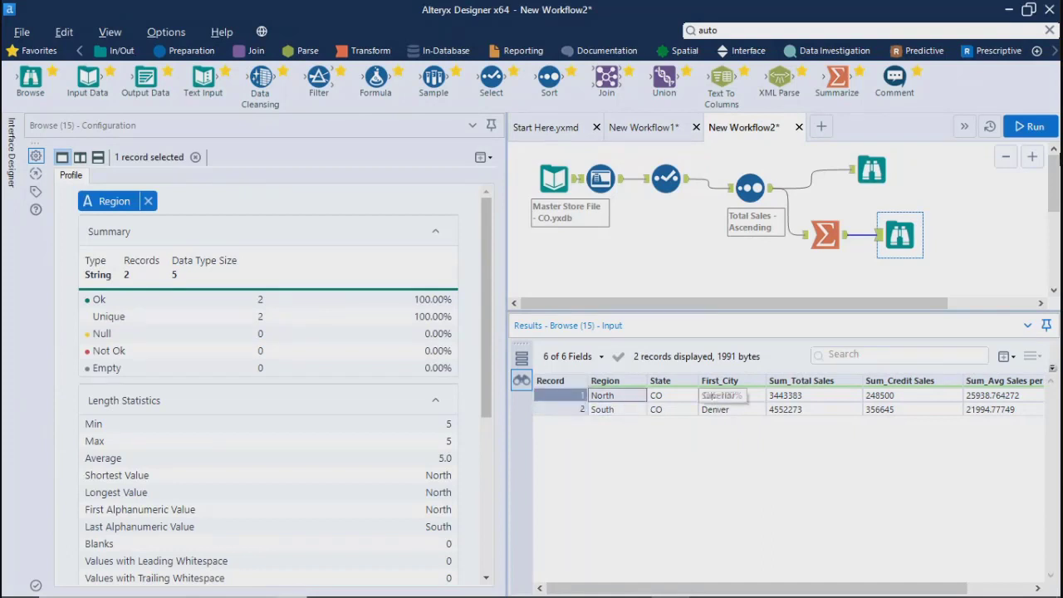
- Review the State and City actions in the Summarize tool, then rerun the workflow and check all output columns in the Browse results
click(816, 241)
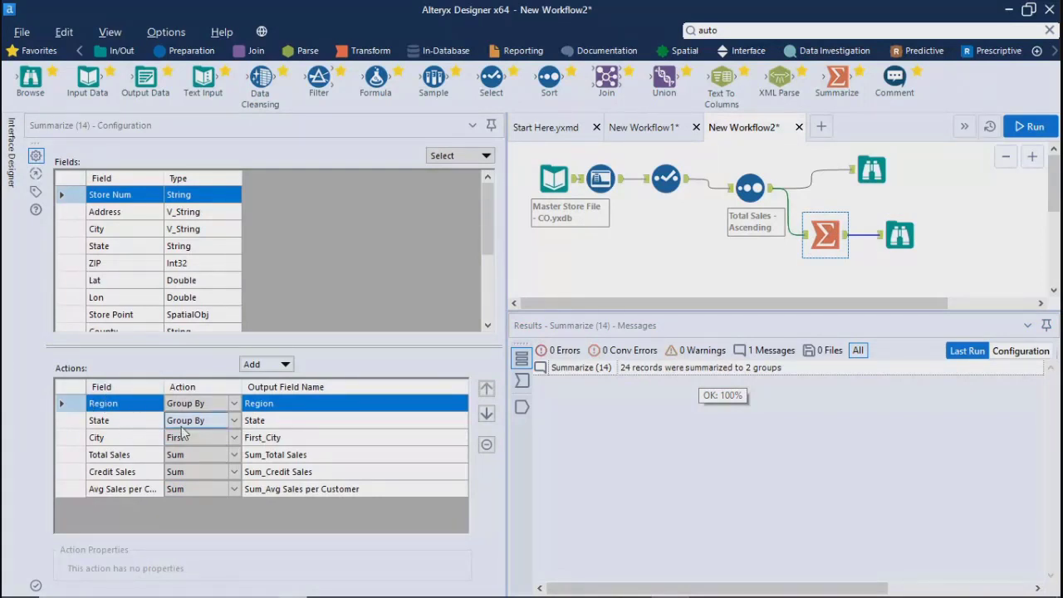
click(116, 428)
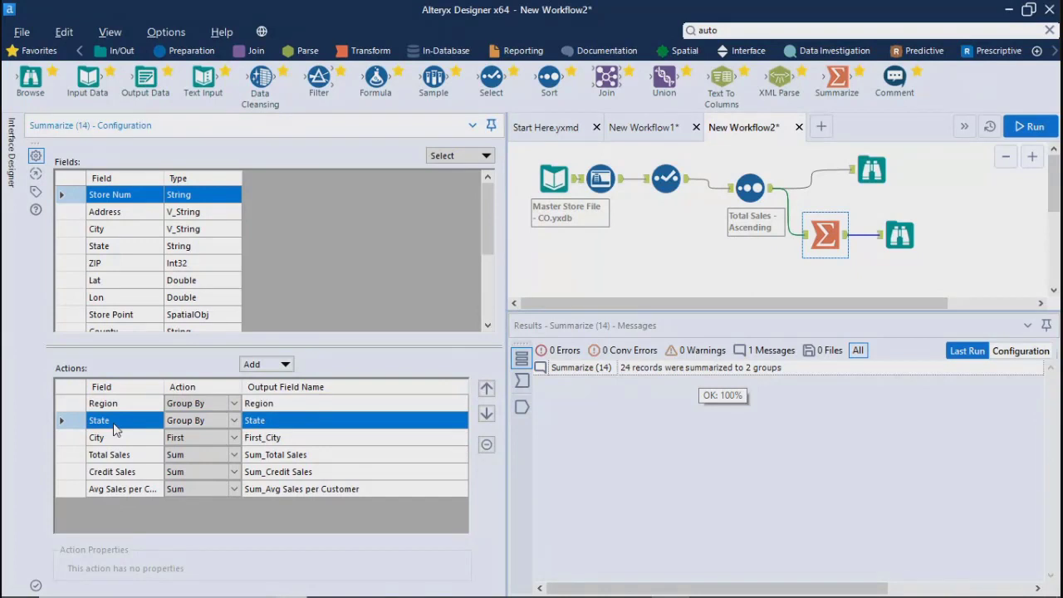
click(193, 421)
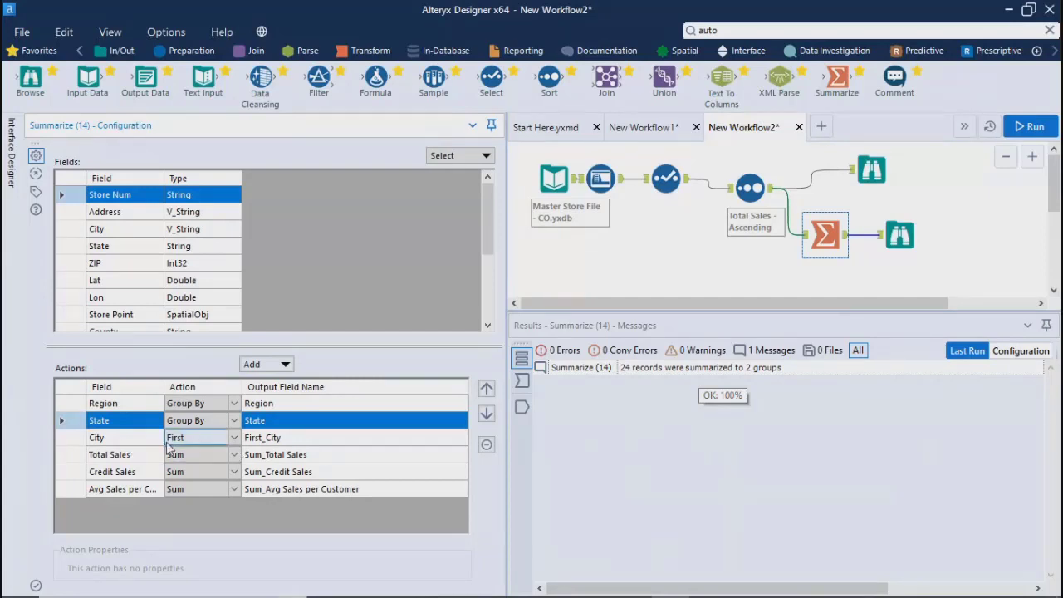
click(1034, 131)
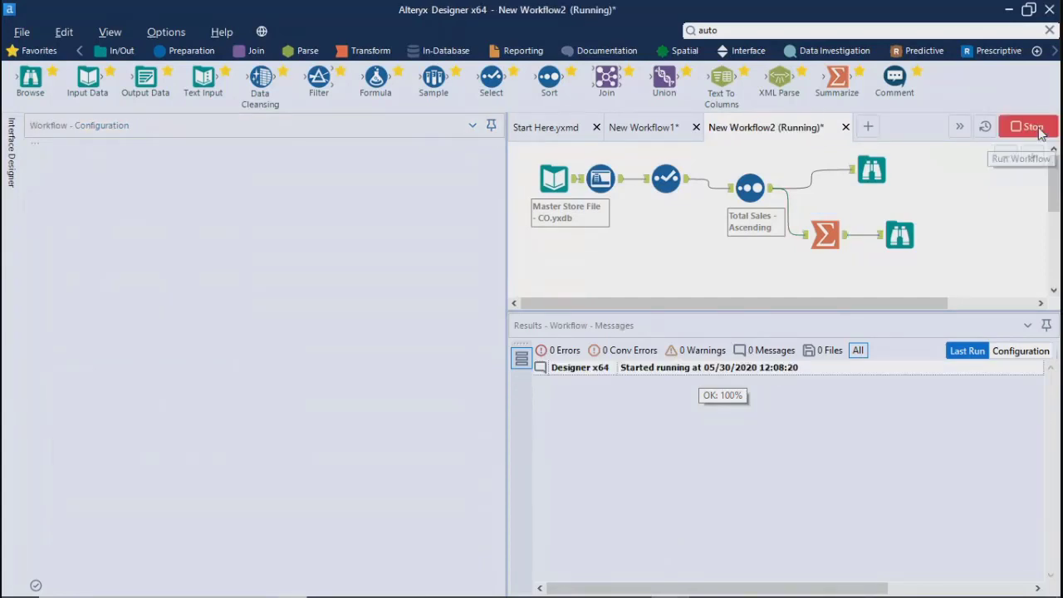
click(665, 368)
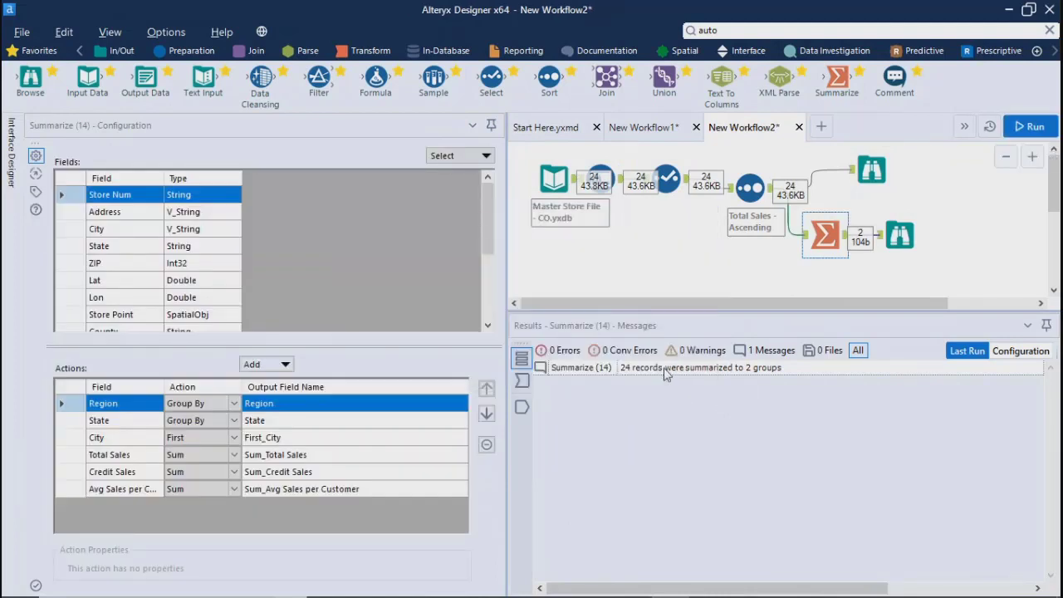
click(899, 236)
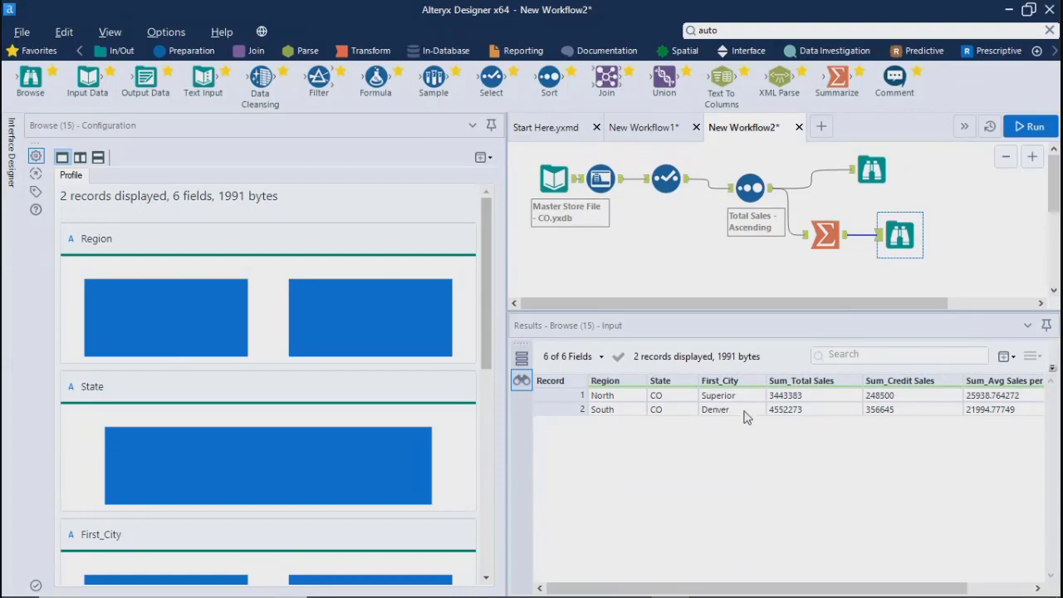
drag(731, 587, 883, 584)
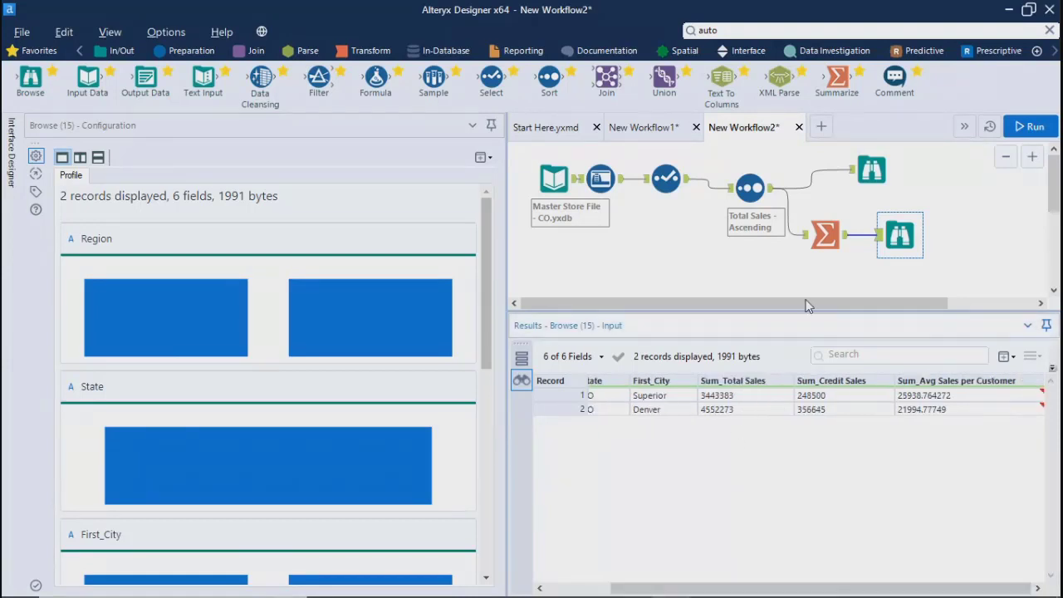
- Change the City field's action to Last in the Summarize tool
click(824, 236)
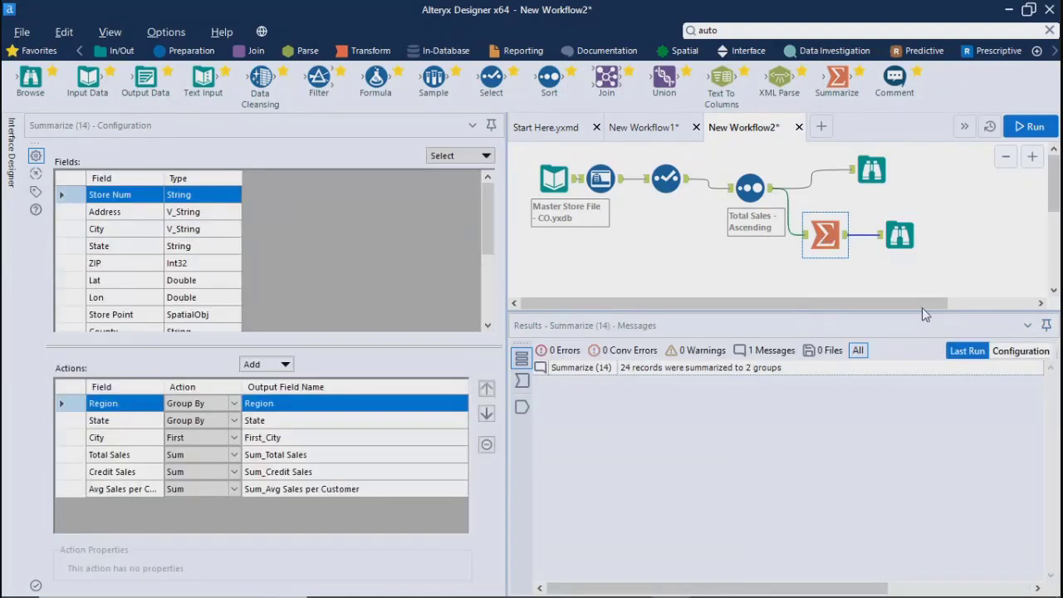
click(211, 438)
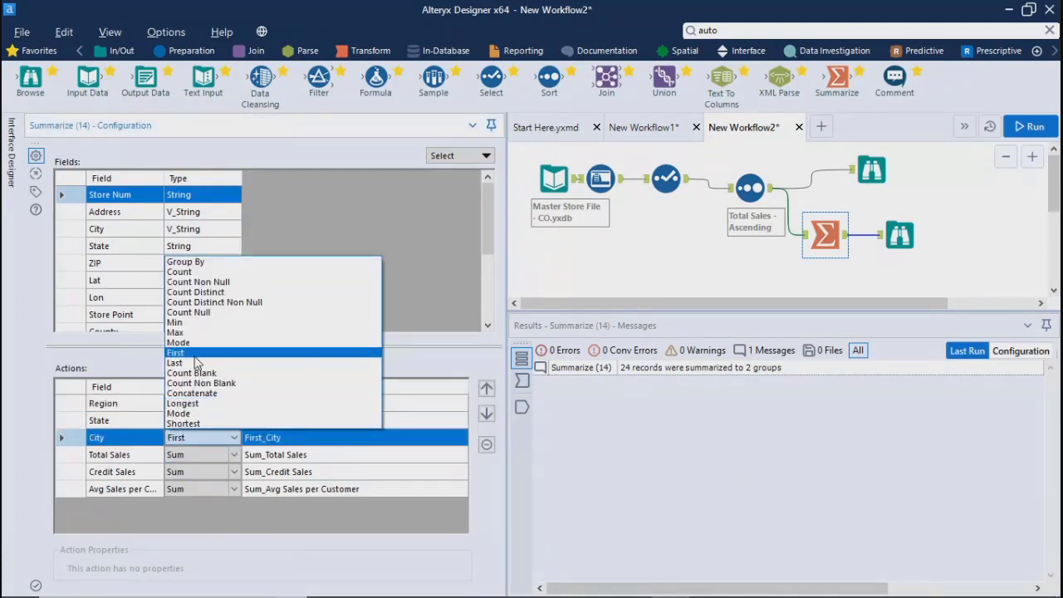
click(191, 363)
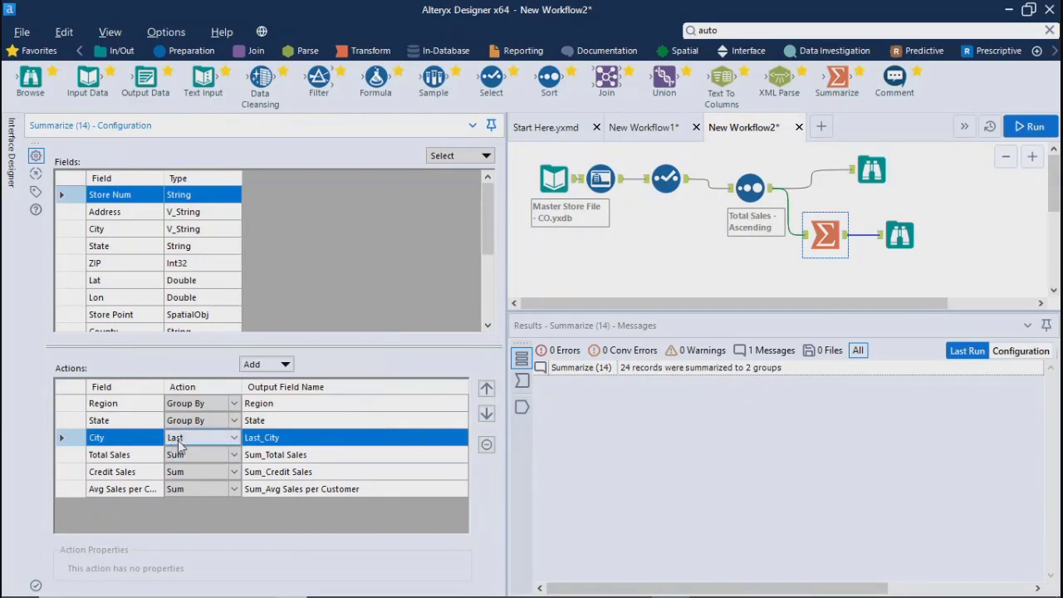
- Run the workflow and inspect the Last_City values by region in the summarized Browse output
click(1021, 127)
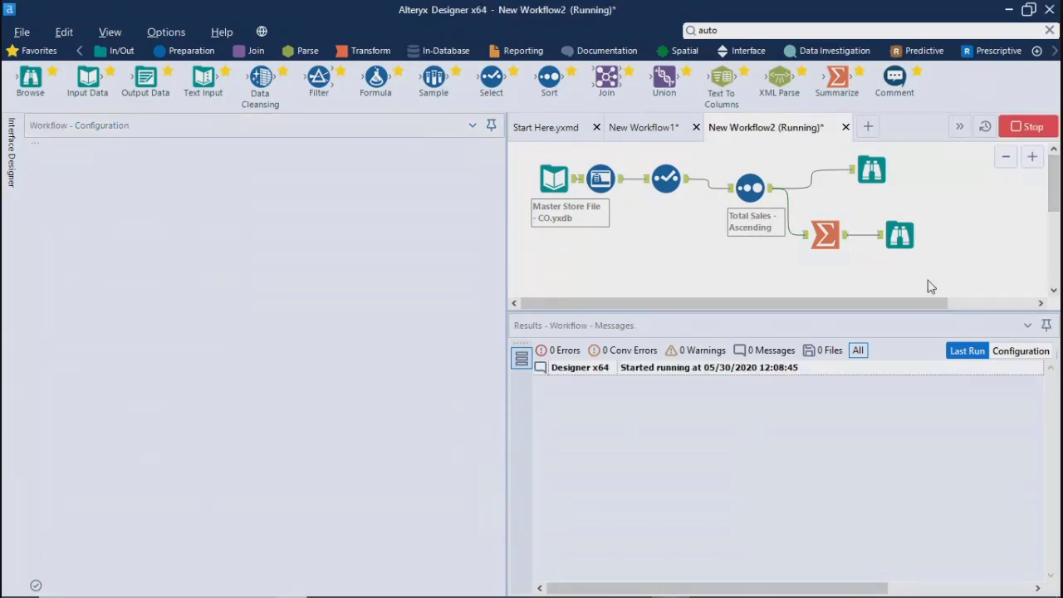
click(696, 368)
click(899, 240)
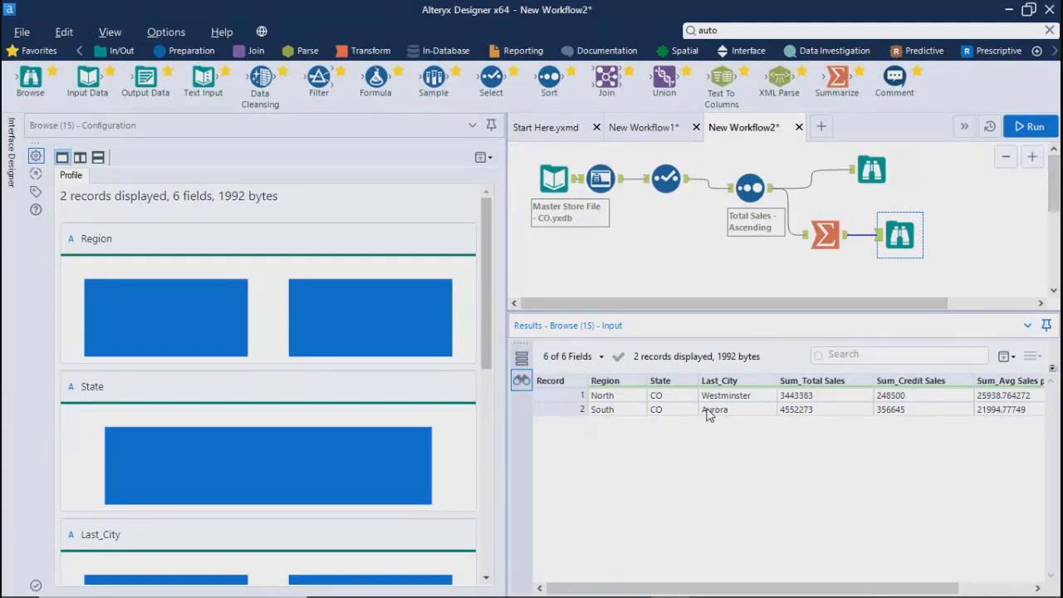
click(604, 398)
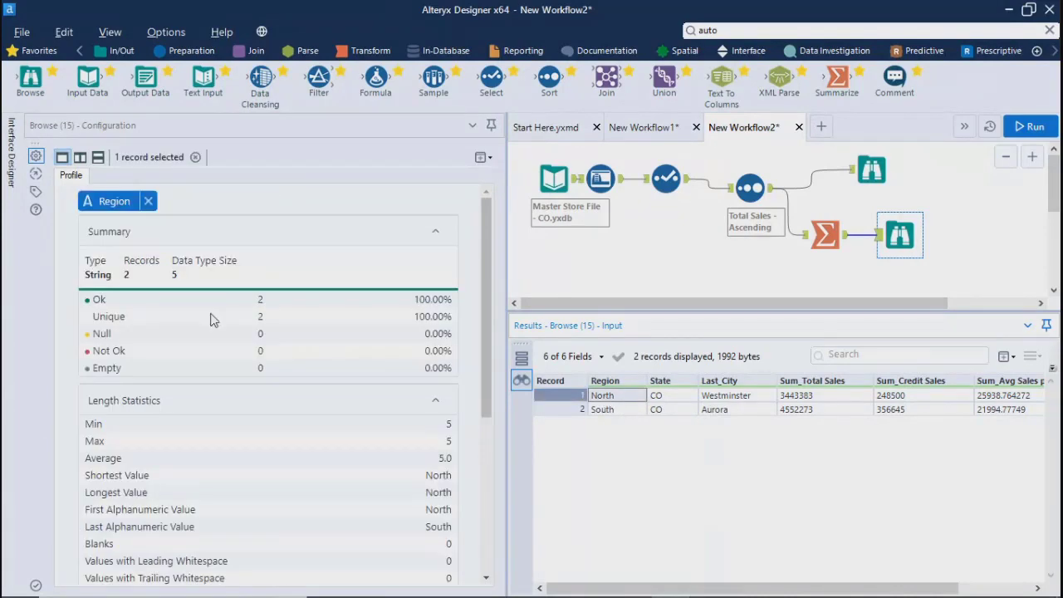
click(1028, 129)
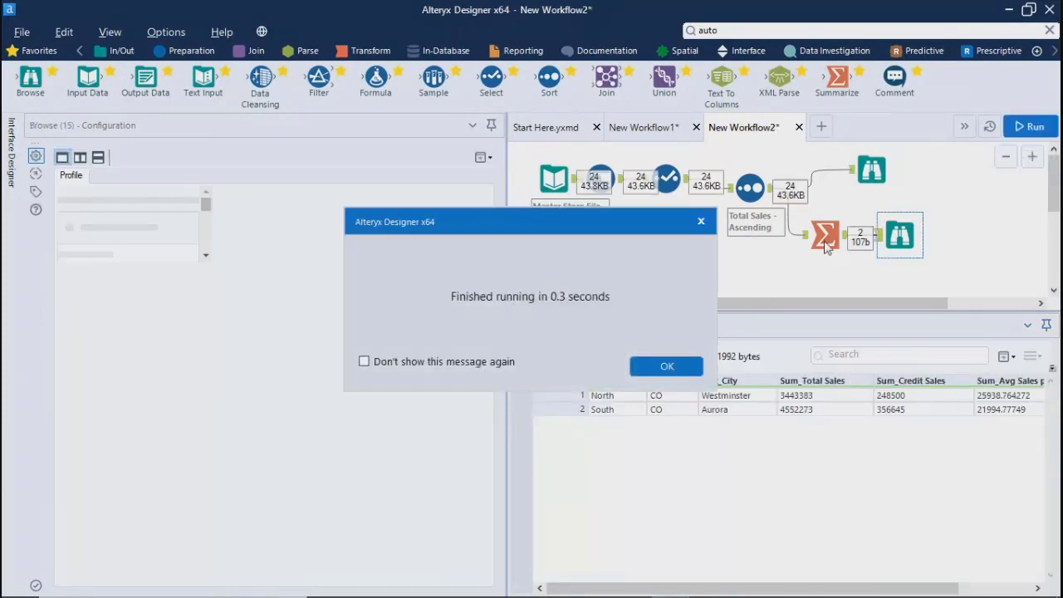
click(667, 366)
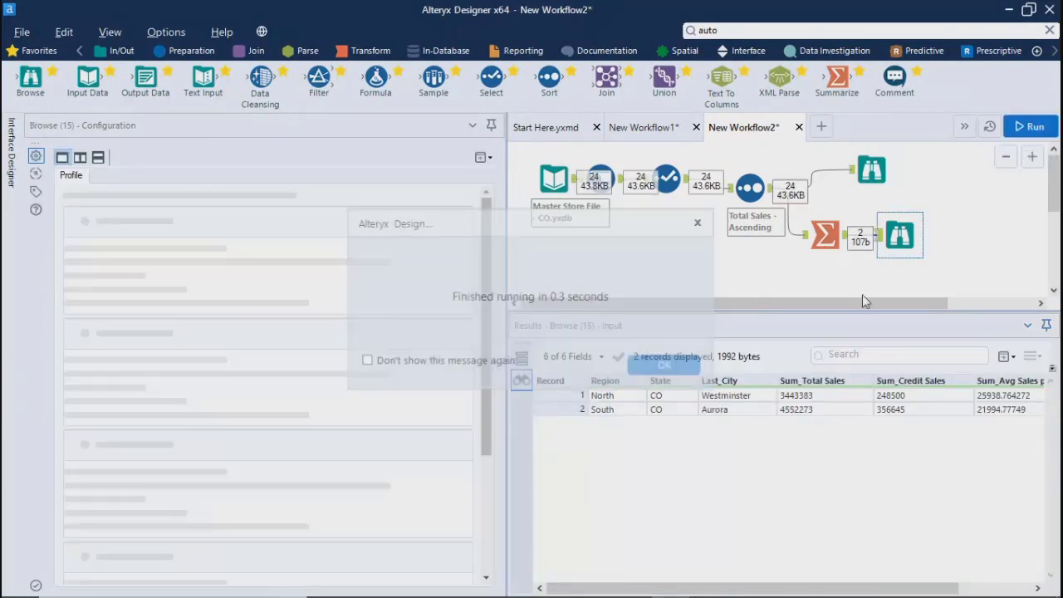
- Set the City field's action to Mode in the Summarize tool
click(824, 234)
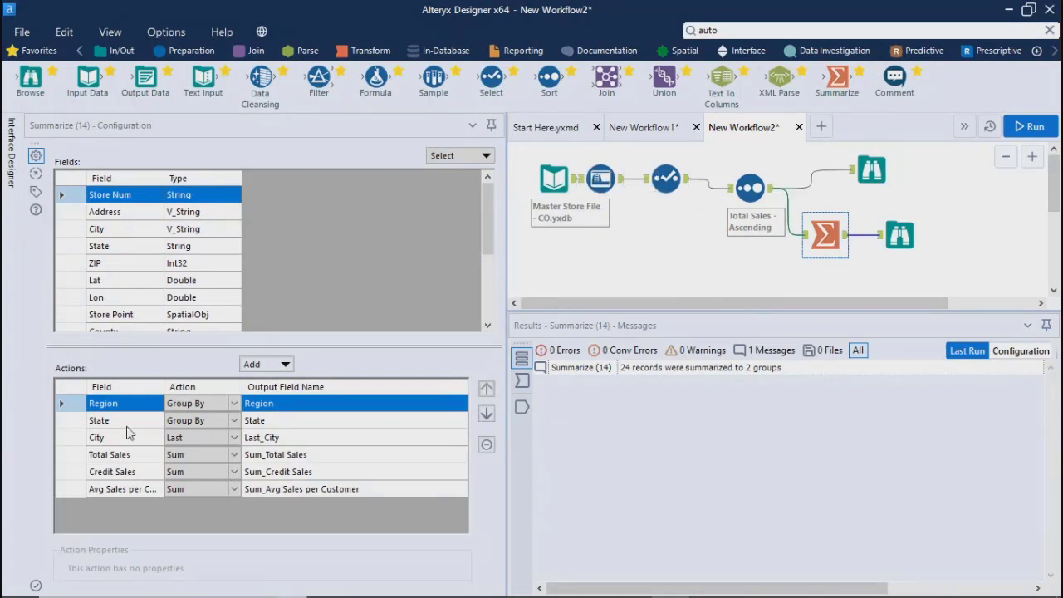
click(128, 438)
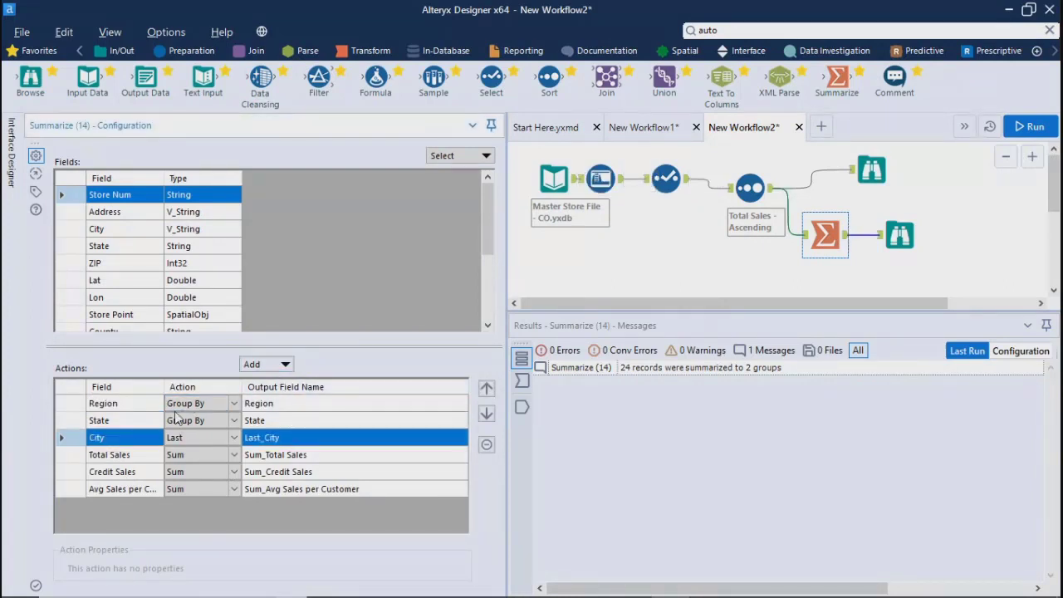
click(183, 444)
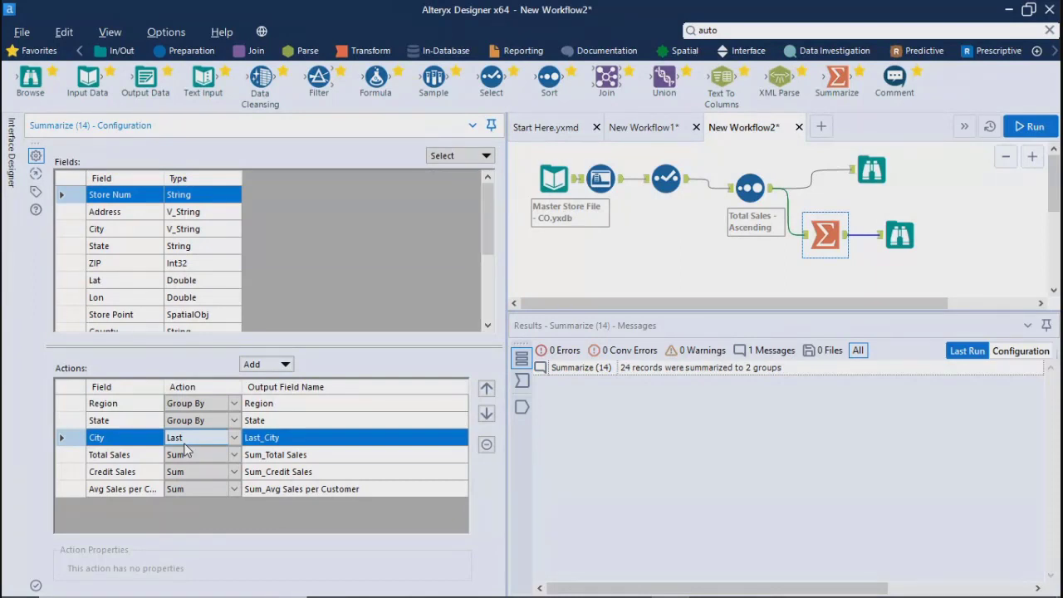
click(193, 438)
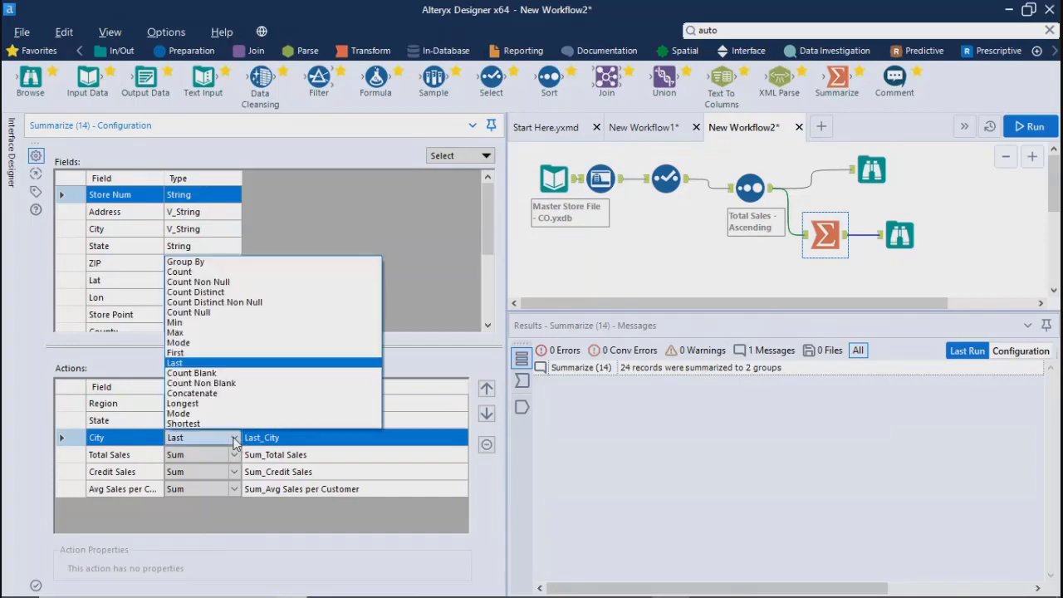
click(179, 343)
- Run the workflow and examine the Mode_City column and its profile in the summarized Browse output
click(1040, 125)
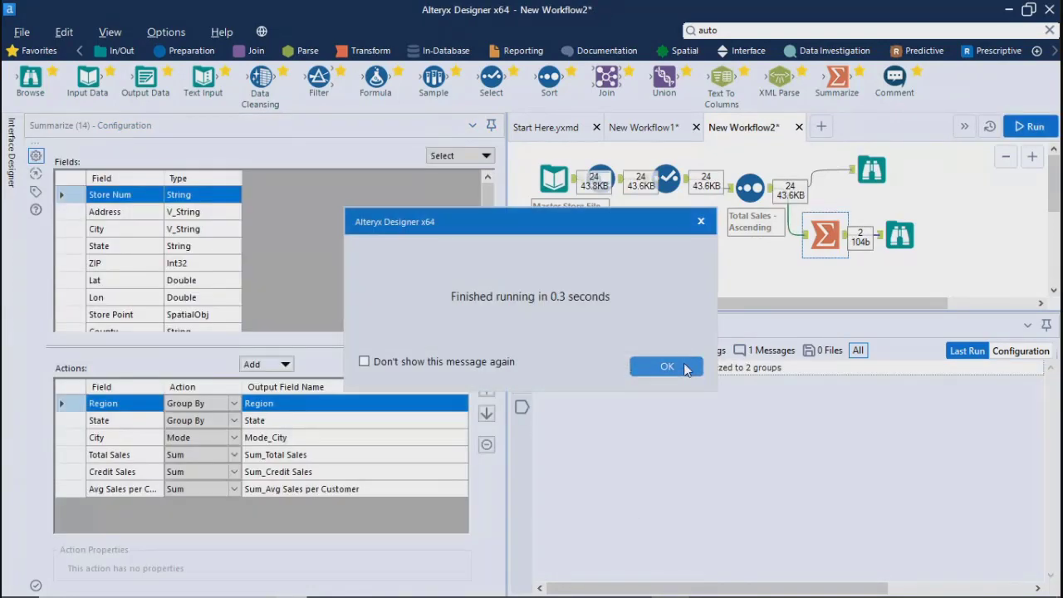
click(667, 366)
click(899, 236)
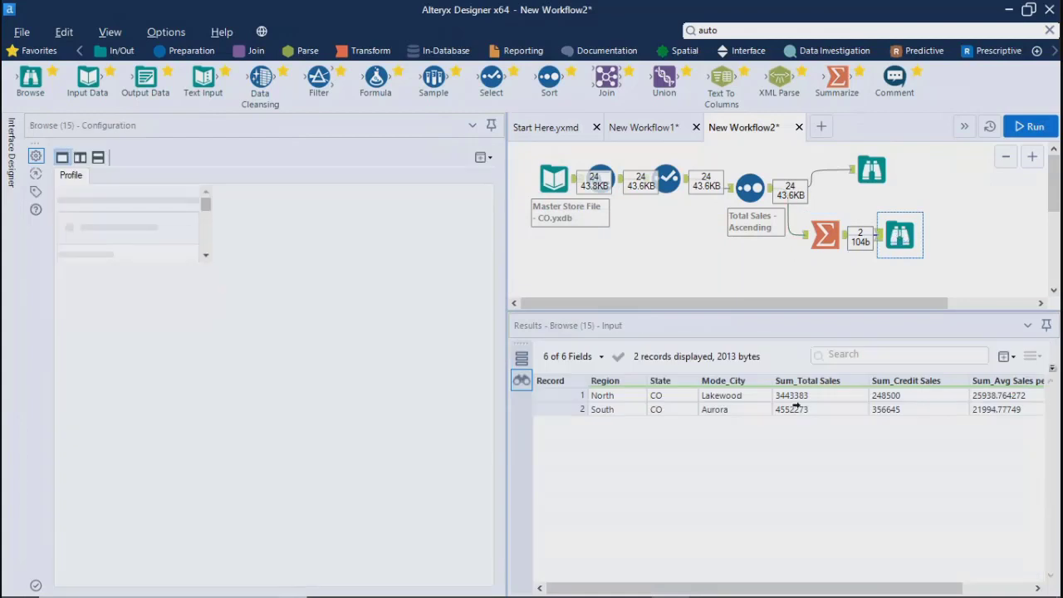
click(614, 569)
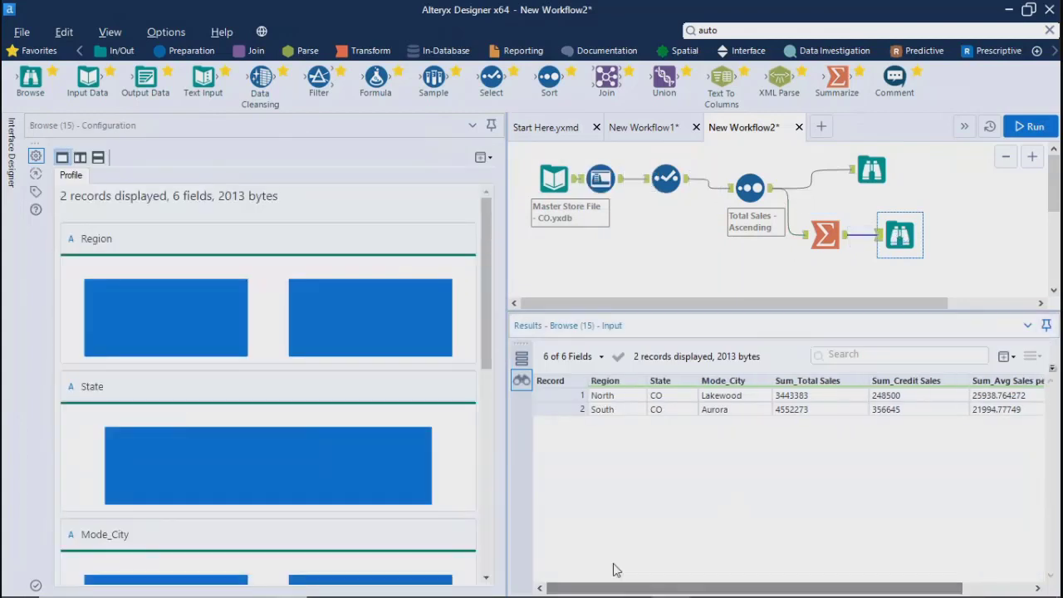
click(714, 396)
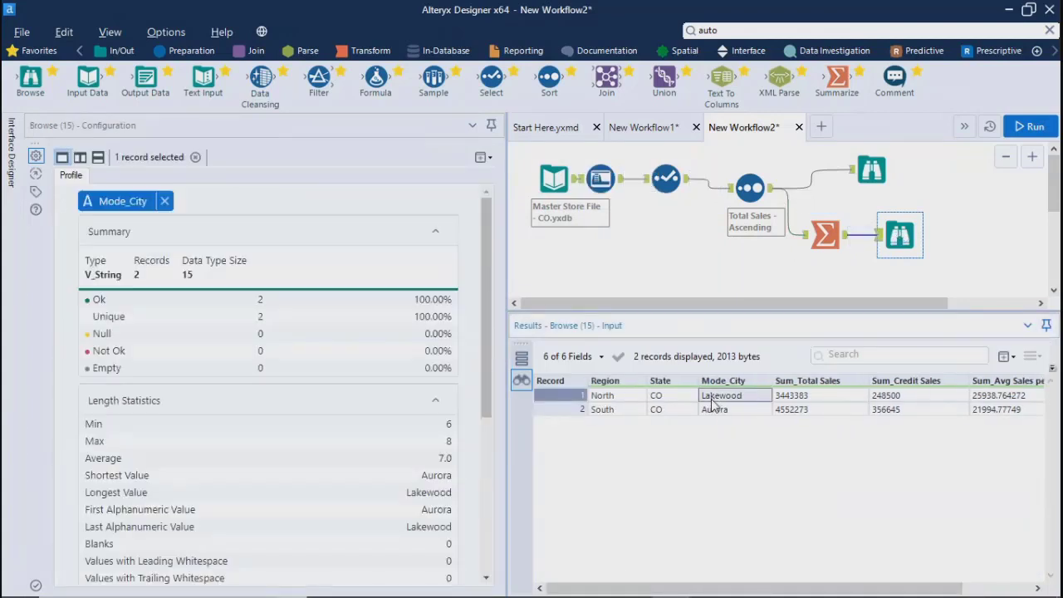
- Compare the City field's Mode setting in the Summarize tool with the Mode_City column in the Browse results
click(824, 235)
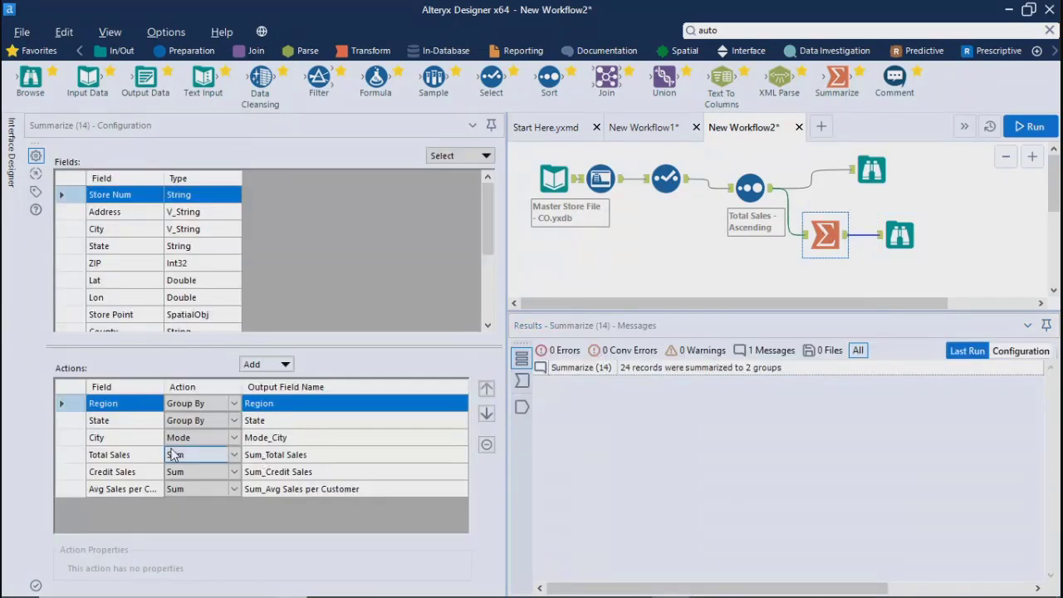
click(895, 241)
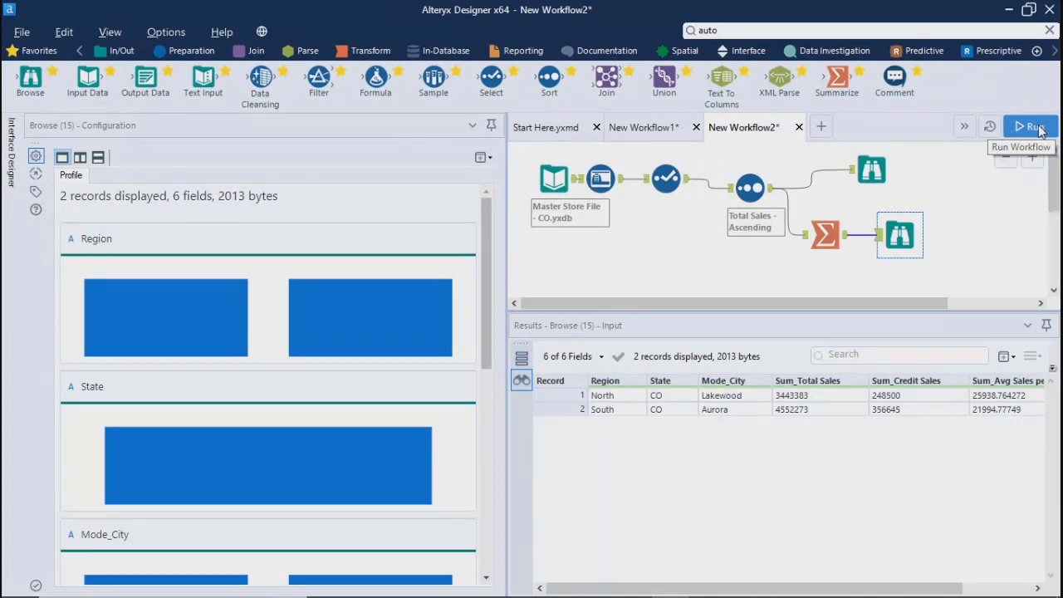
click(824, 235)
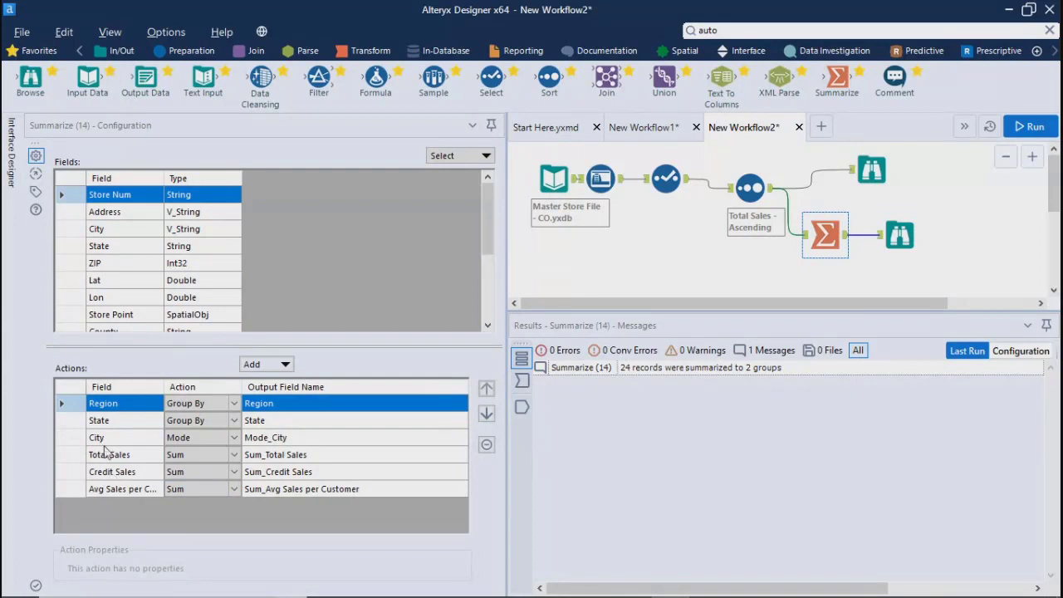
click(108, 439)
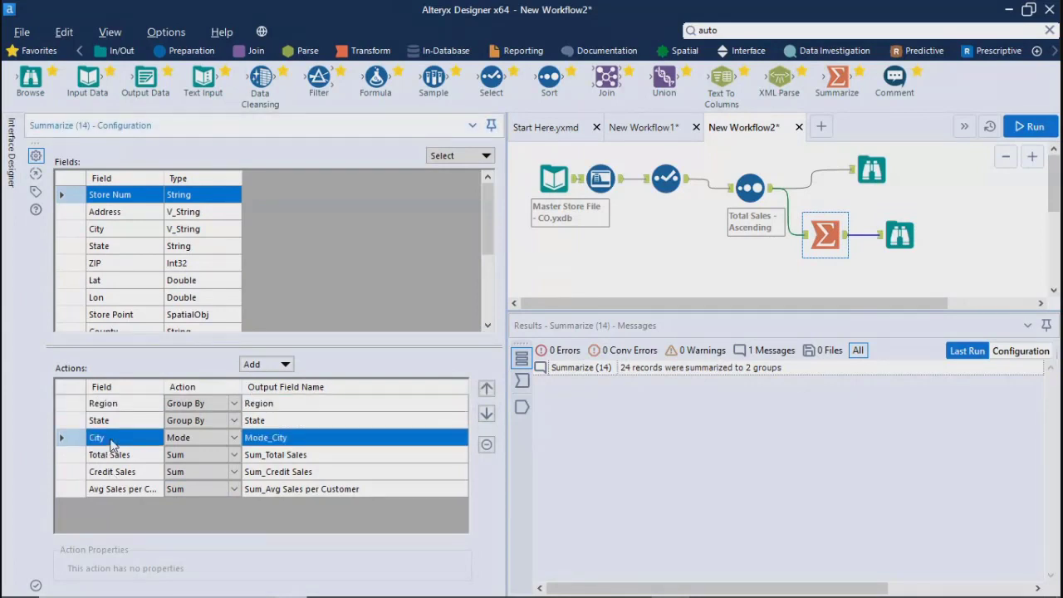
- Add a Count action for the City field in the Summarize tool and move it directly below the existing City Mode action
click(107, 232)
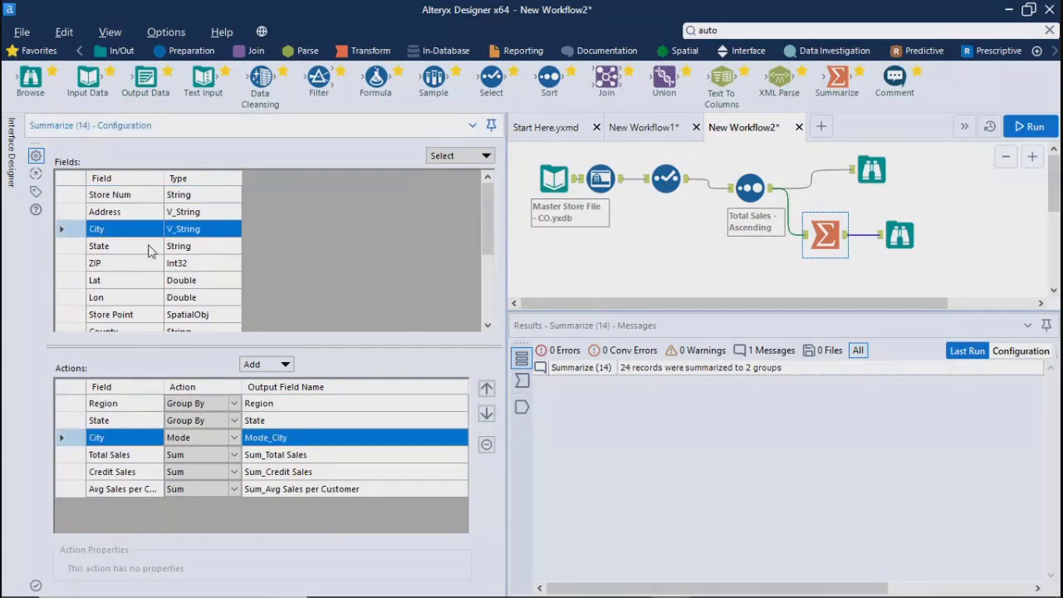
click(278, 364)
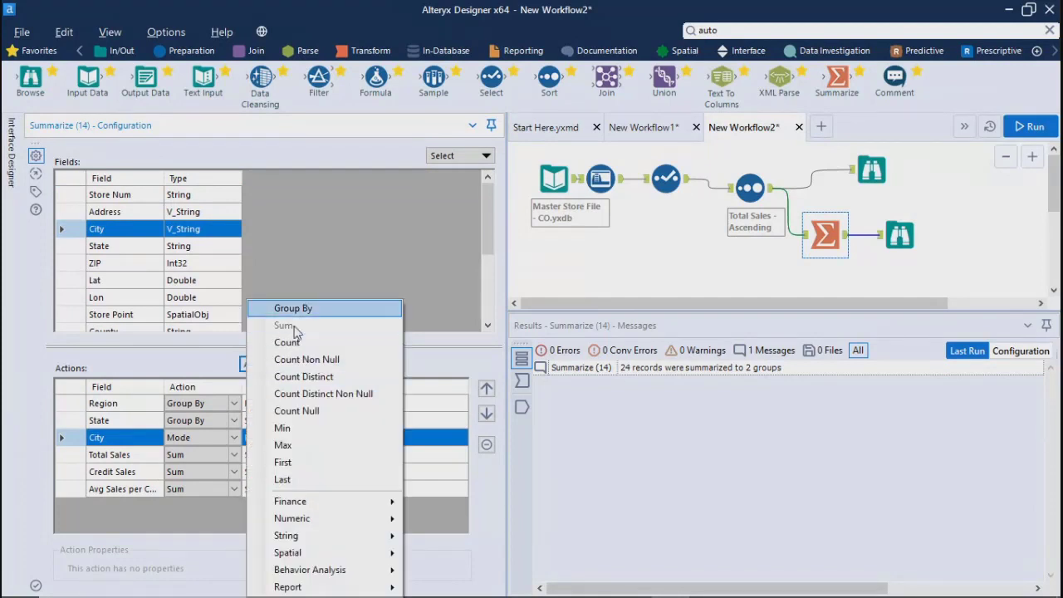
click(287, 342)
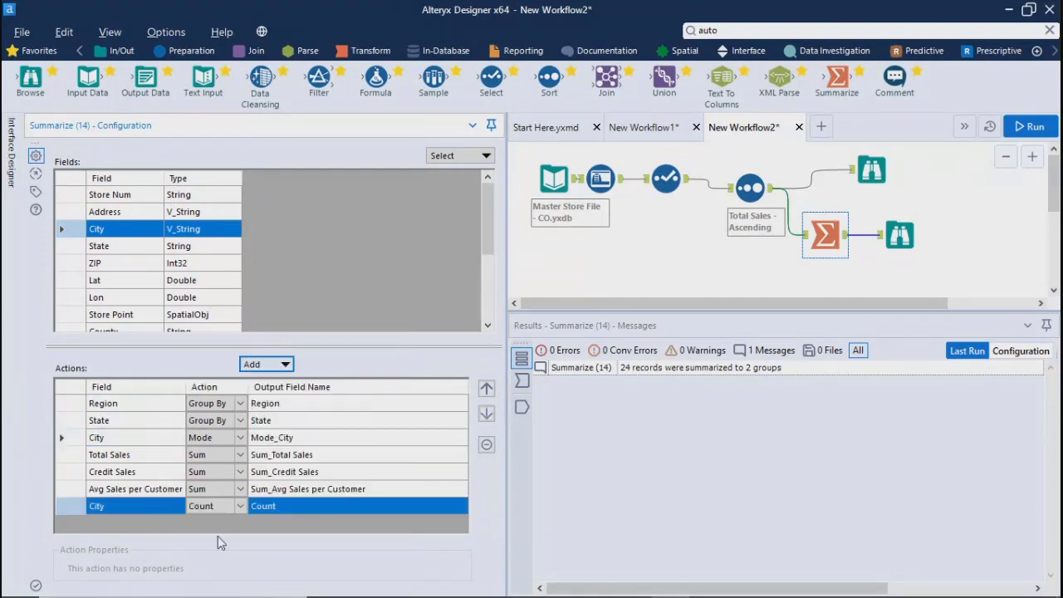
click(130, 509)
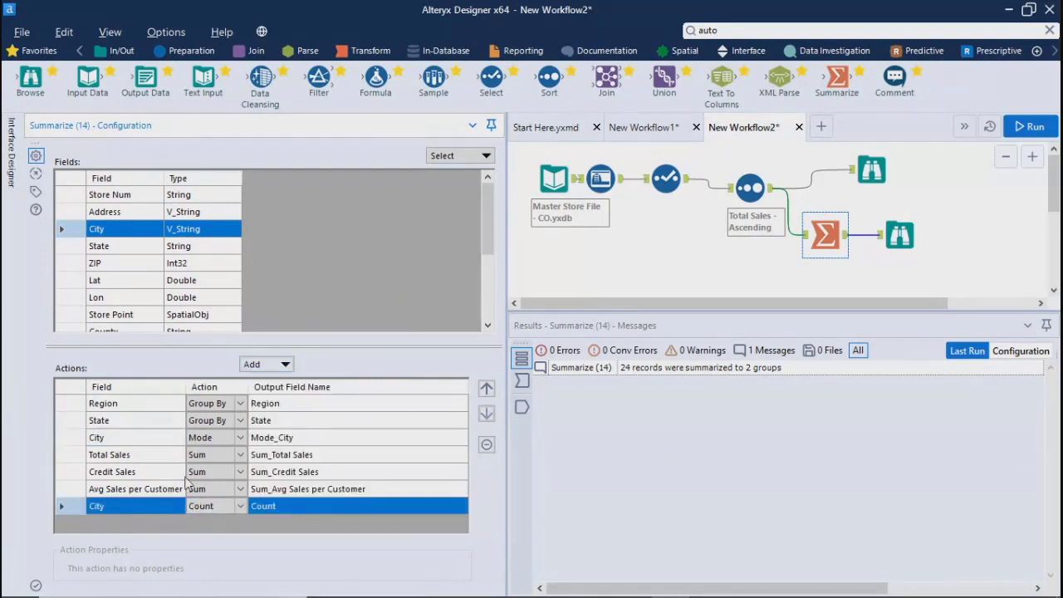
click(492, 388)
click(492, 388)
click(492, 388)
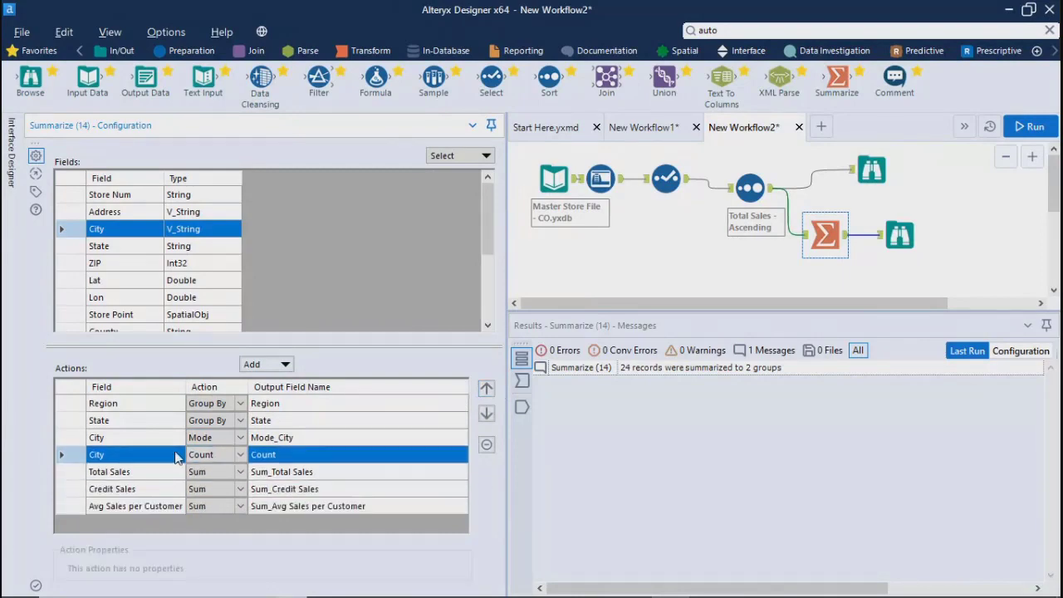
- Change the City field's Mode action to Group By in the Summarize tool
click(241, 438)
click(241, 437)
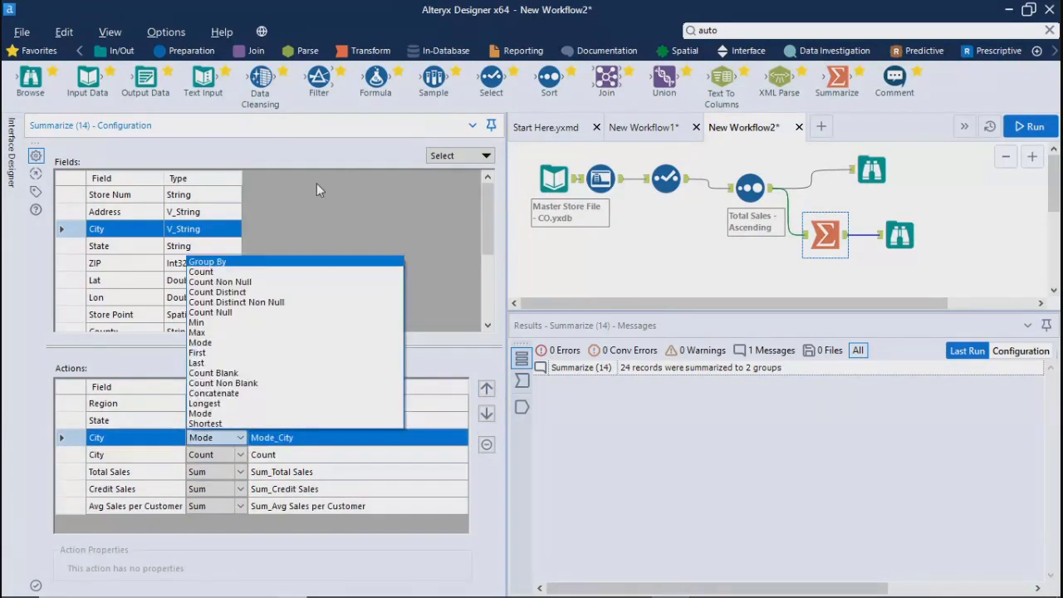
click(241, 262)
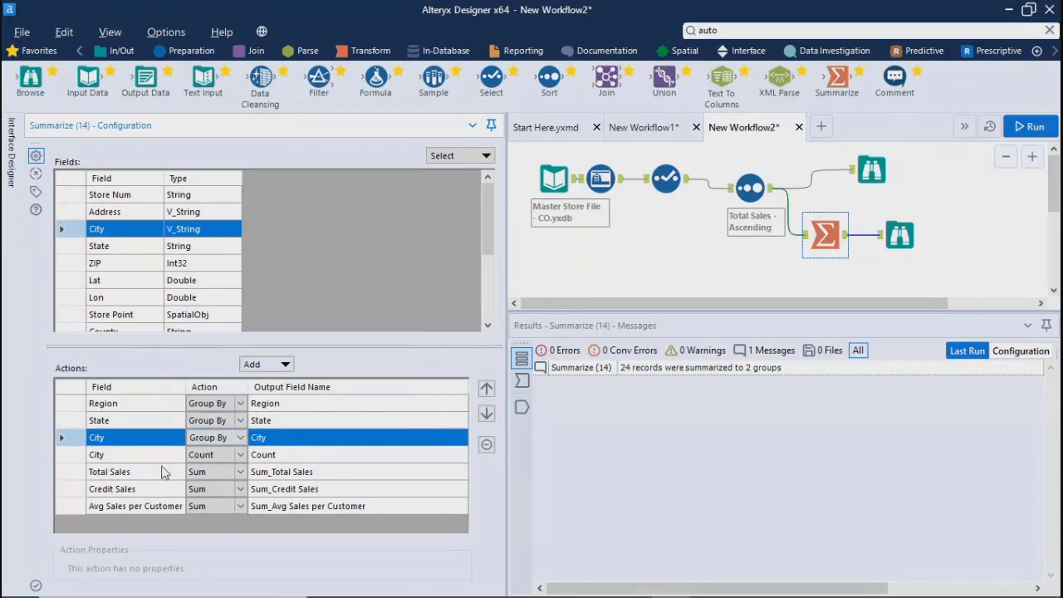
- Run the workflow and show the summarized Browse output in an enlarged results area
click(1029, 126)
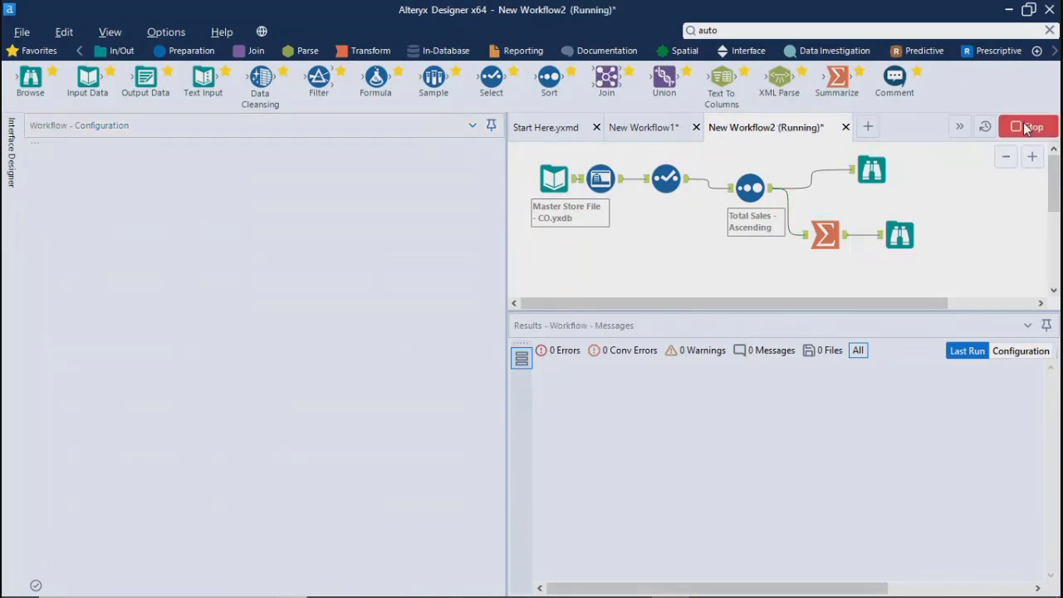
click(668, 363)
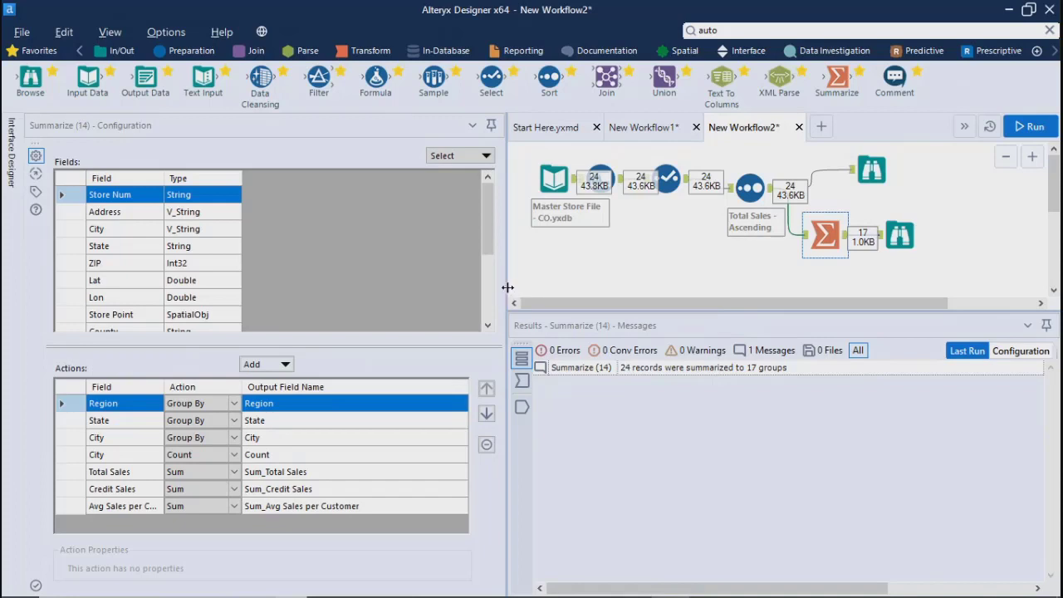
drag(507, 287, 296, 304)
click(688, 235)
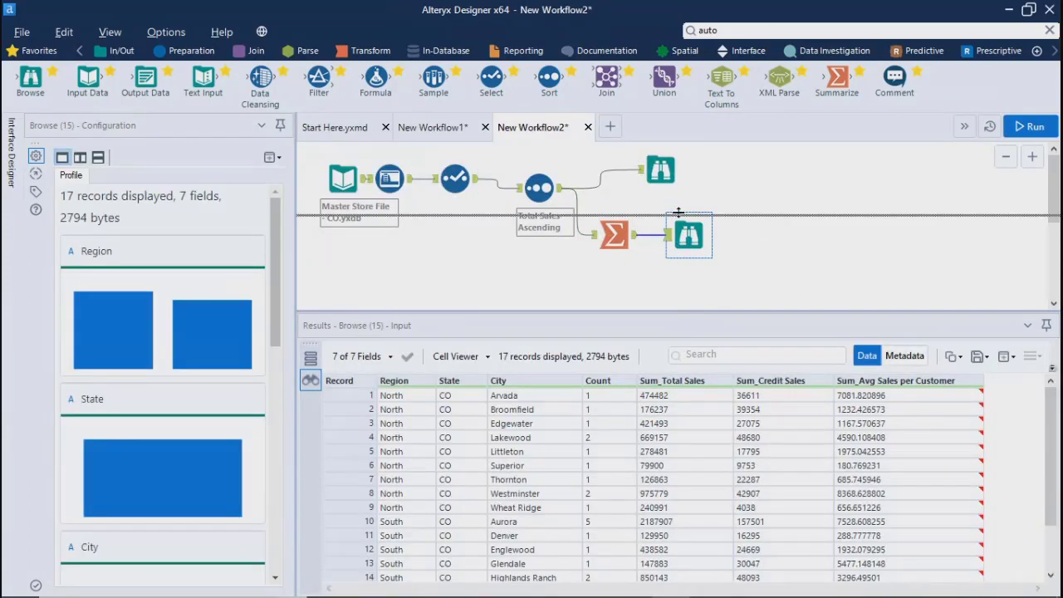
drag(683, 312, 683, 203)
- Examine the Count values per city in the Browse output, comparing Aurora, Westminster and Lakewood
click(527, 417)
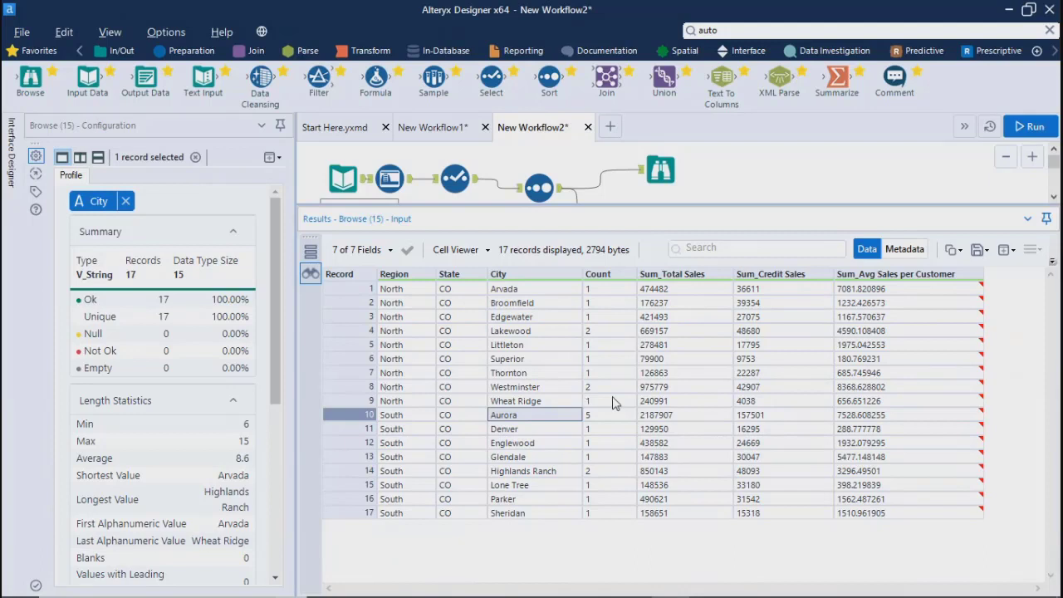
click(589, 387)
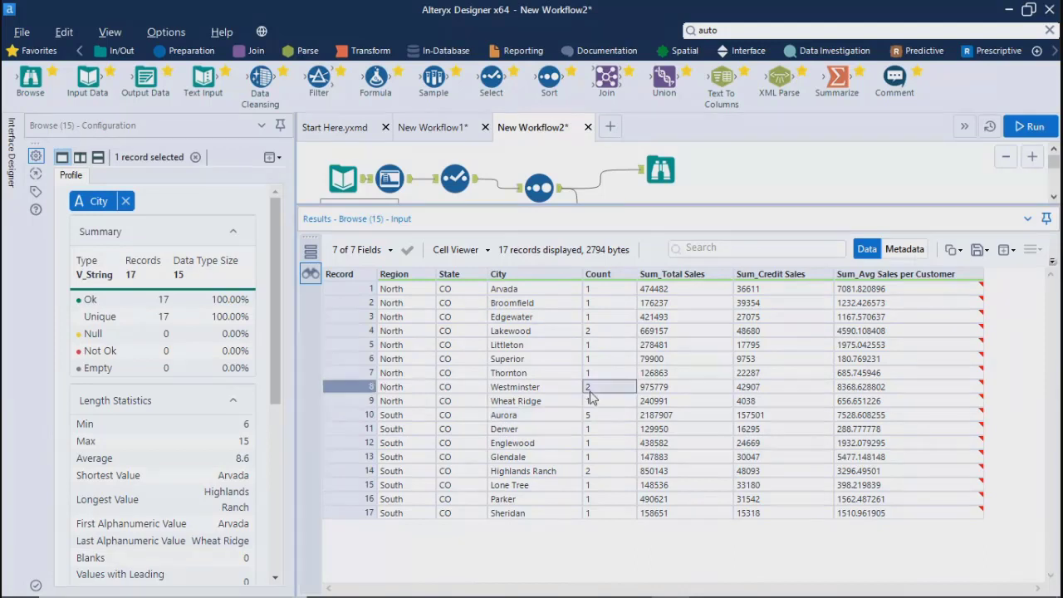
click(540, 331)
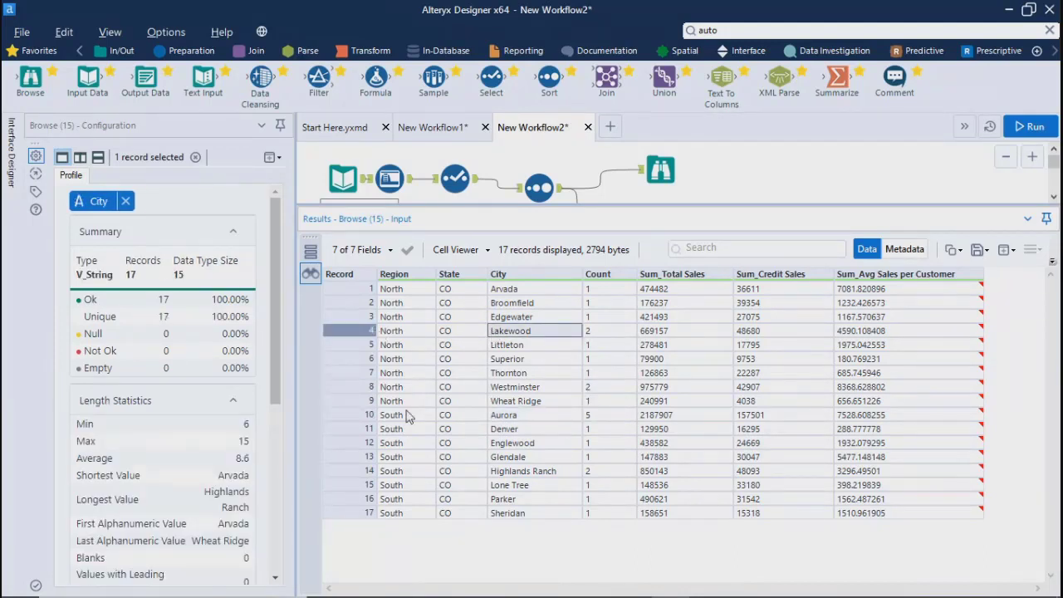
click(537, 389)
click(532, 331)
click(534, 389)
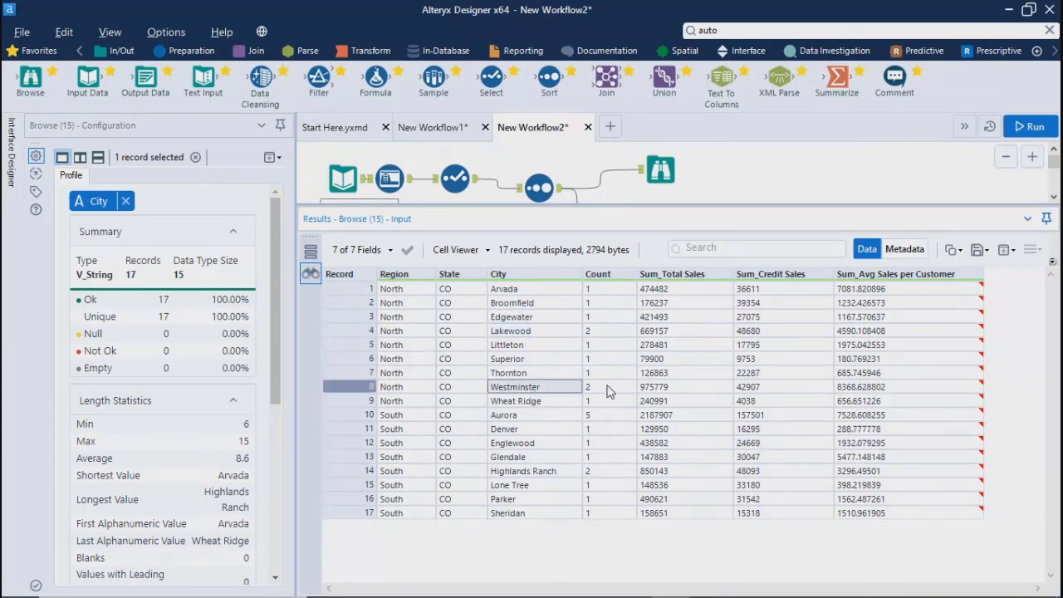
click(607, 387)
click(591, 332)
click(592, 389)
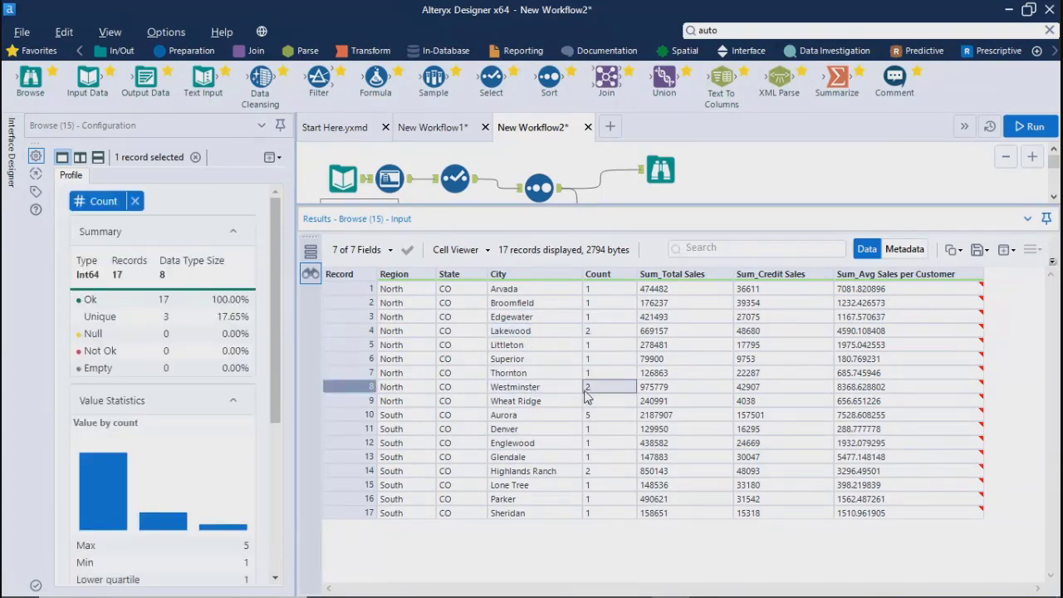
click(515, 388)
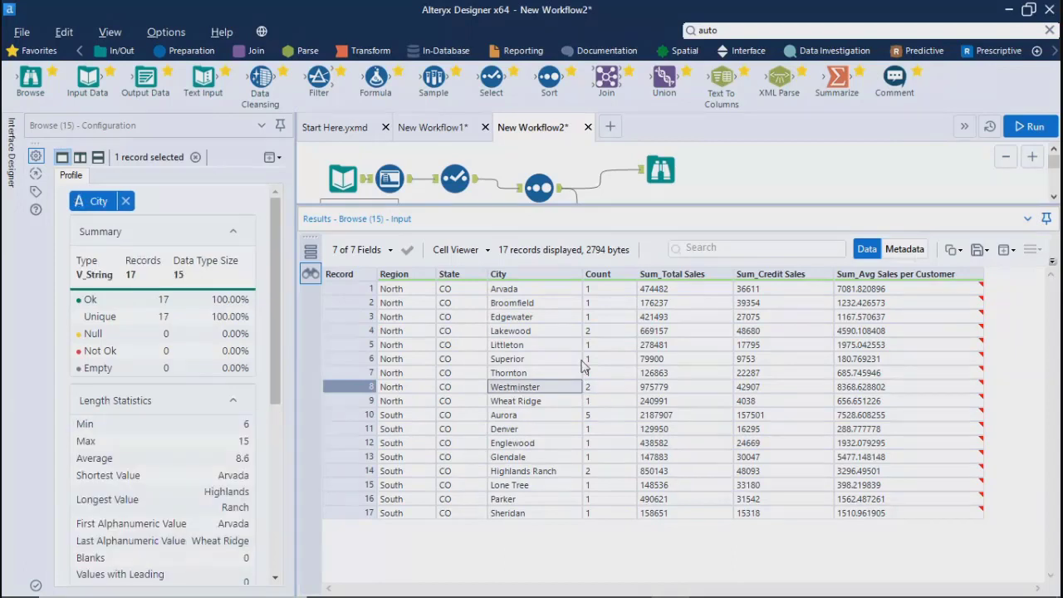
click(517, 334)
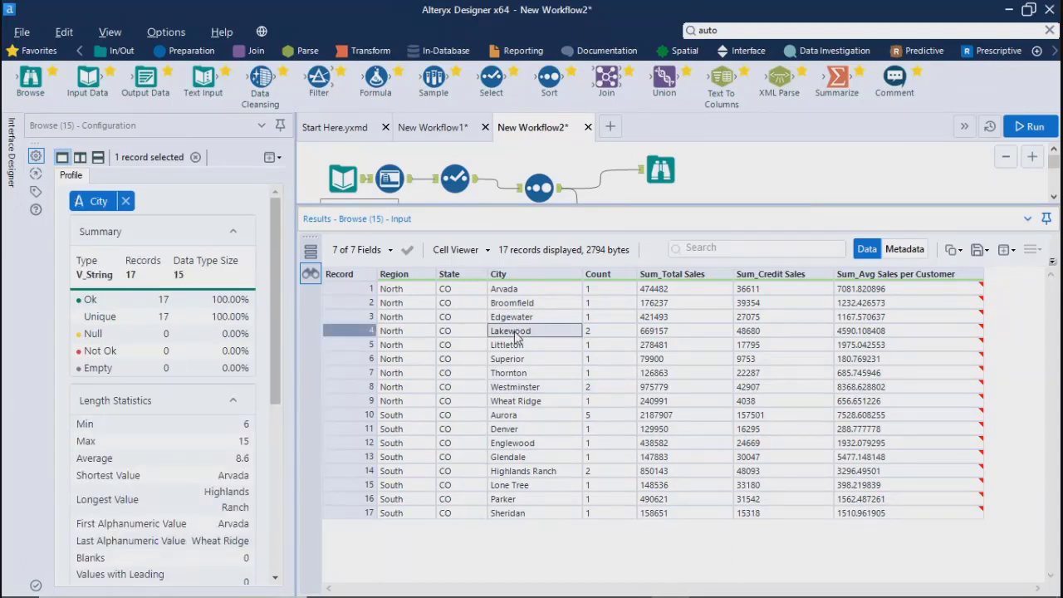
click(512, 388)
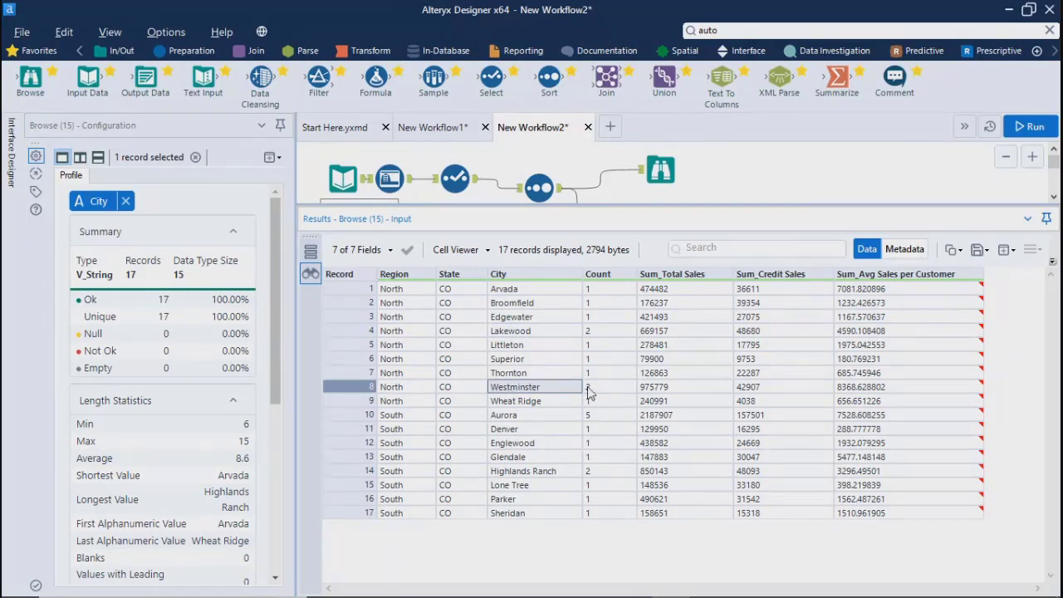
click(505, 331)
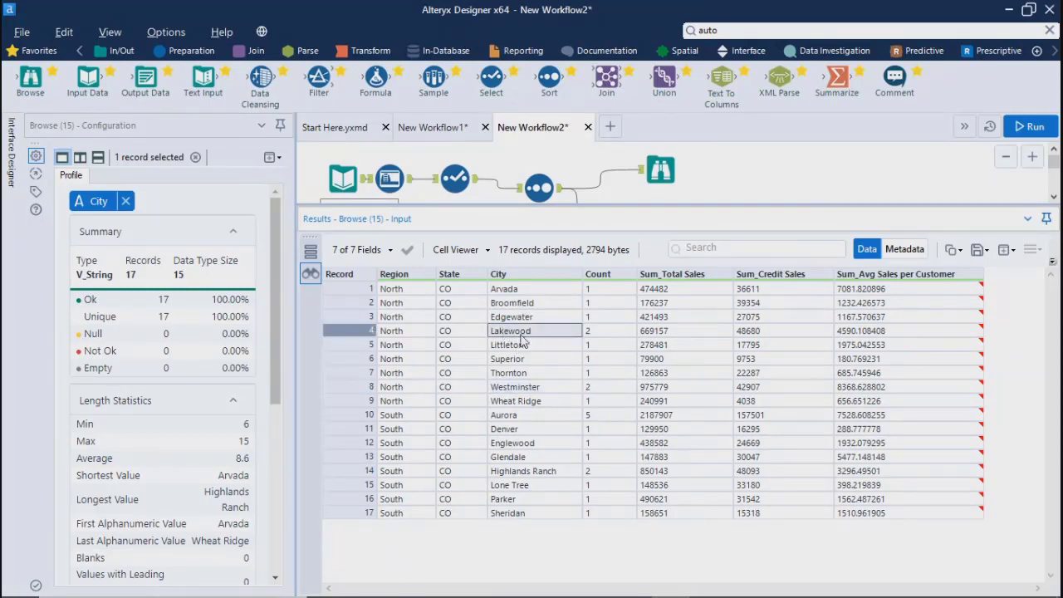
click(600, 333)
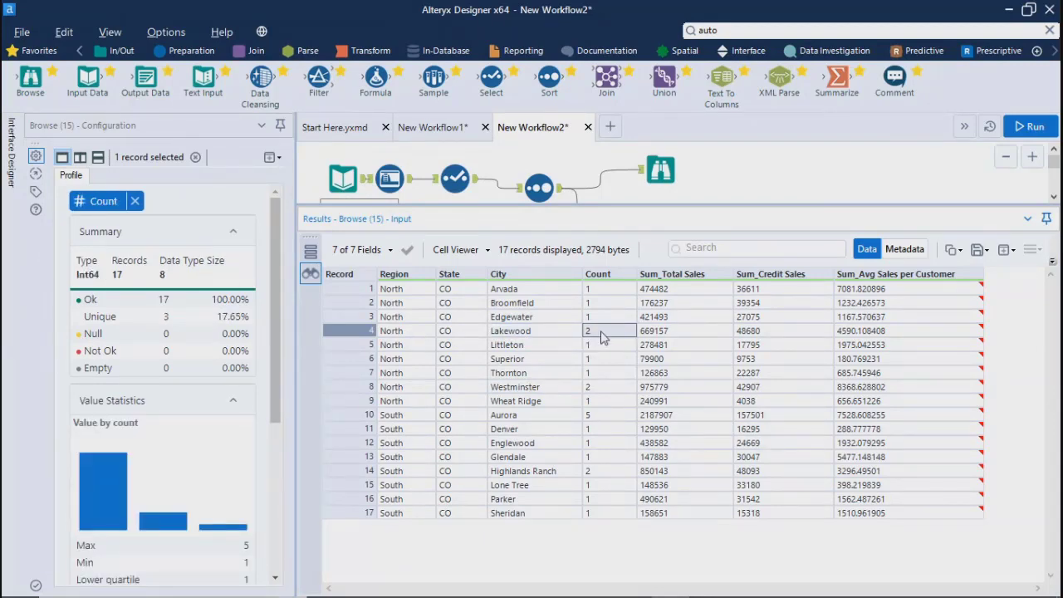
click(508, 332)
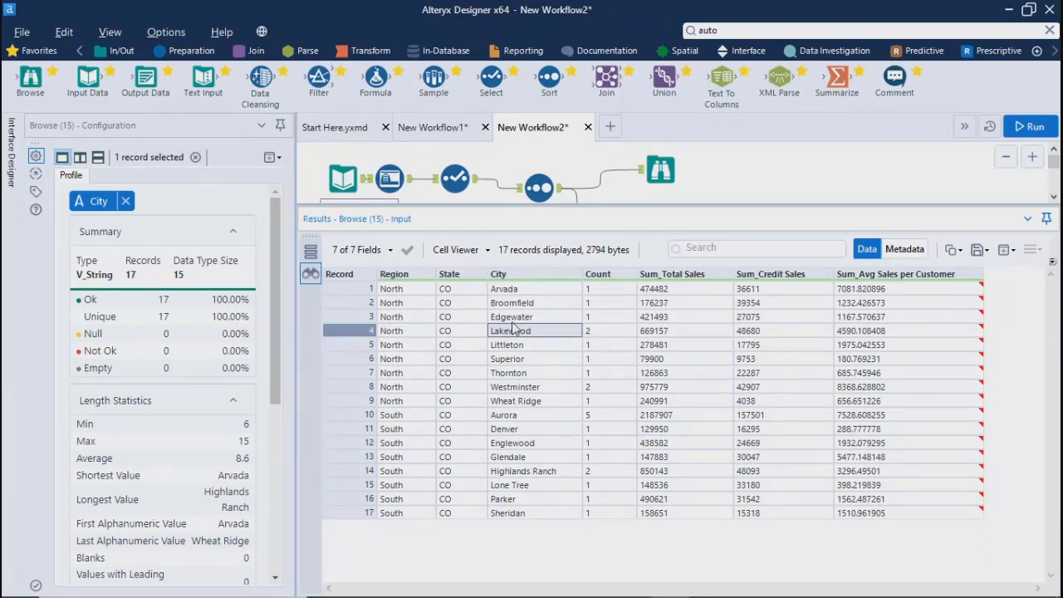
- Reopen the Summarize tool's configuration with enough width to review all actions and output field names
drag(671, 204, 747, 471)
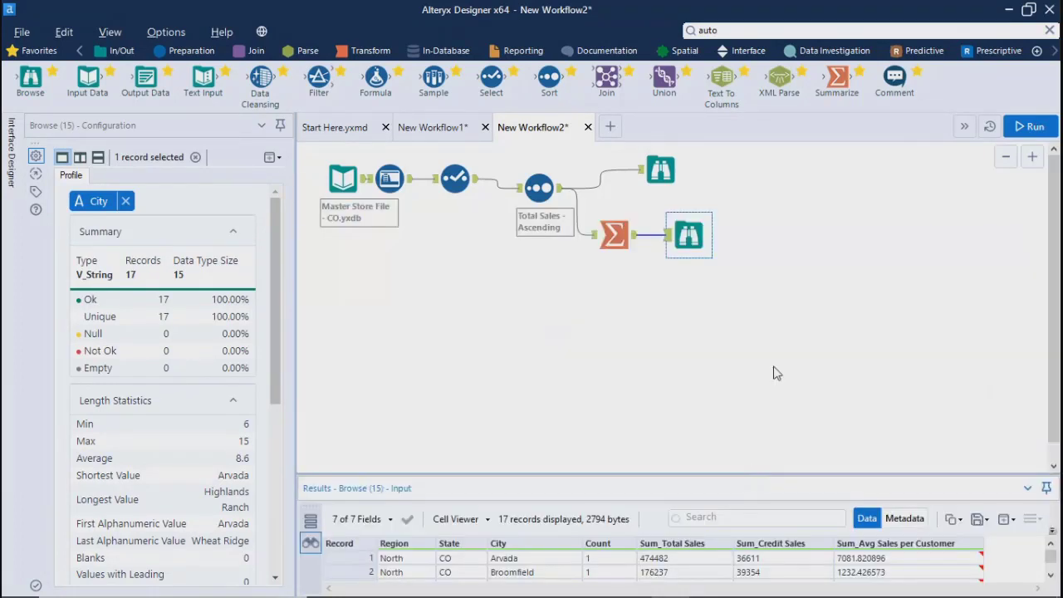
click(616, 236)
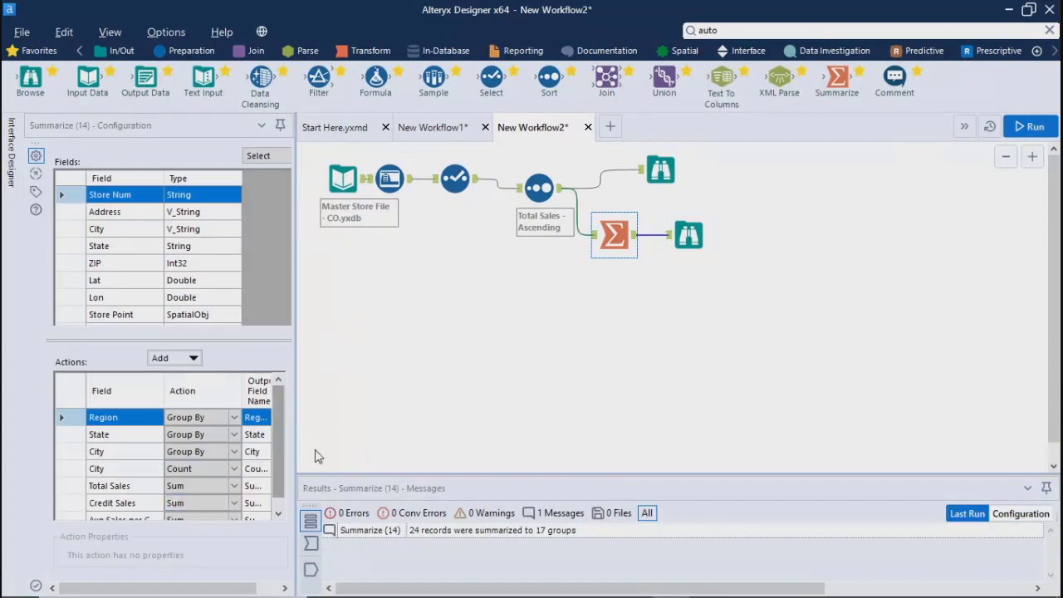
click(301, 453)
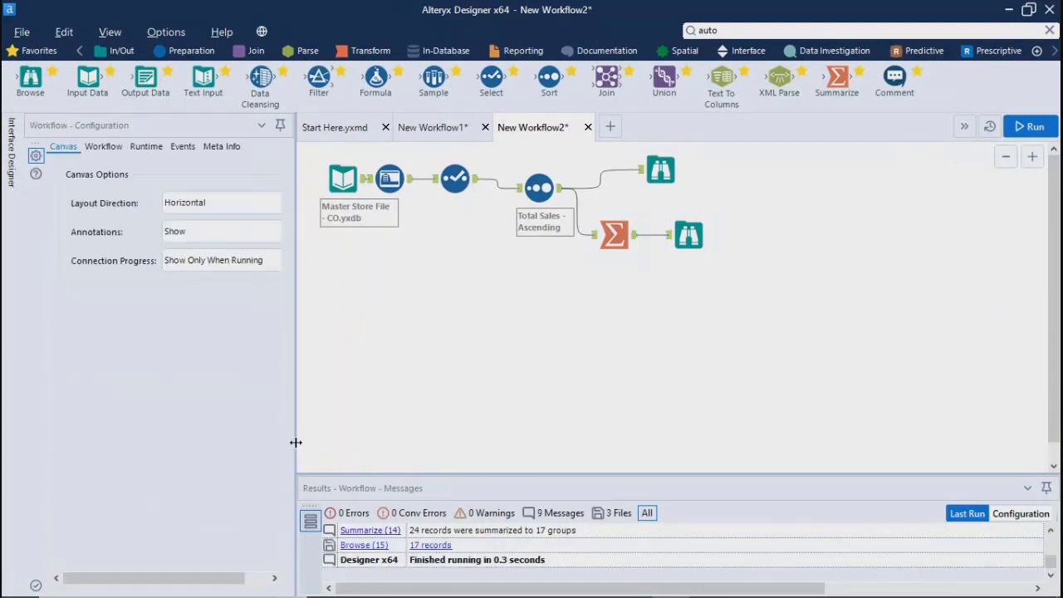
click(615, 235)
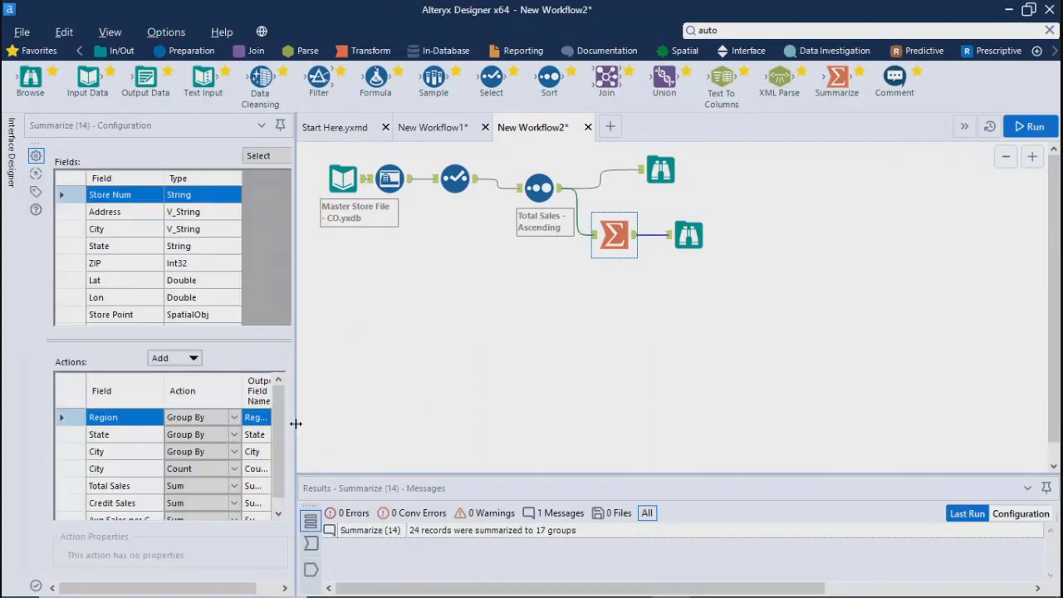
drag(292, 424, 435, 425)
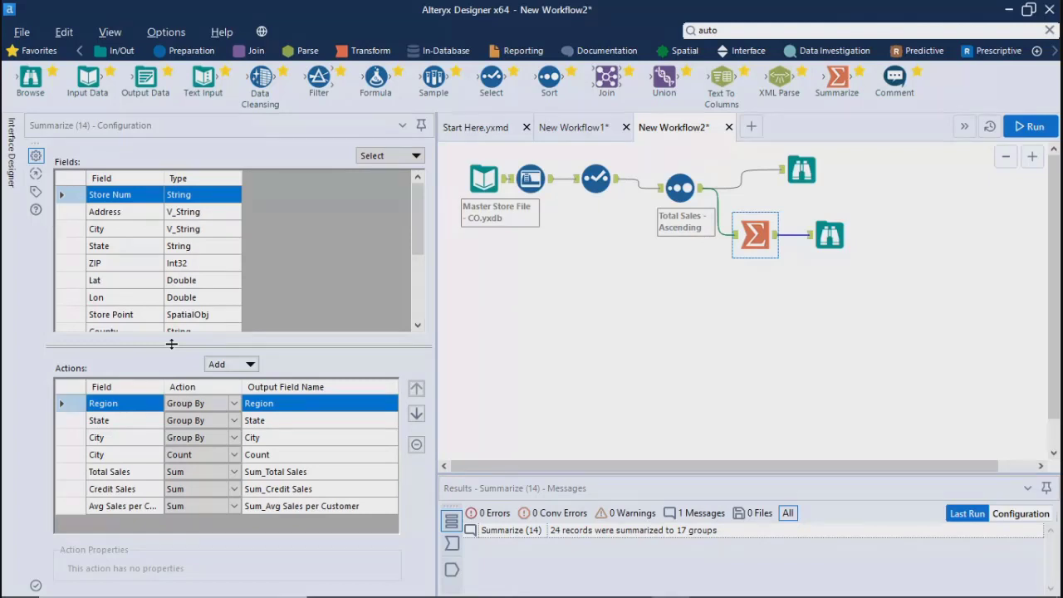
- Return to the summarized Browse output and compare the Lakewood and Westminster counts in the North region with the South region's cities
click(829, 235)
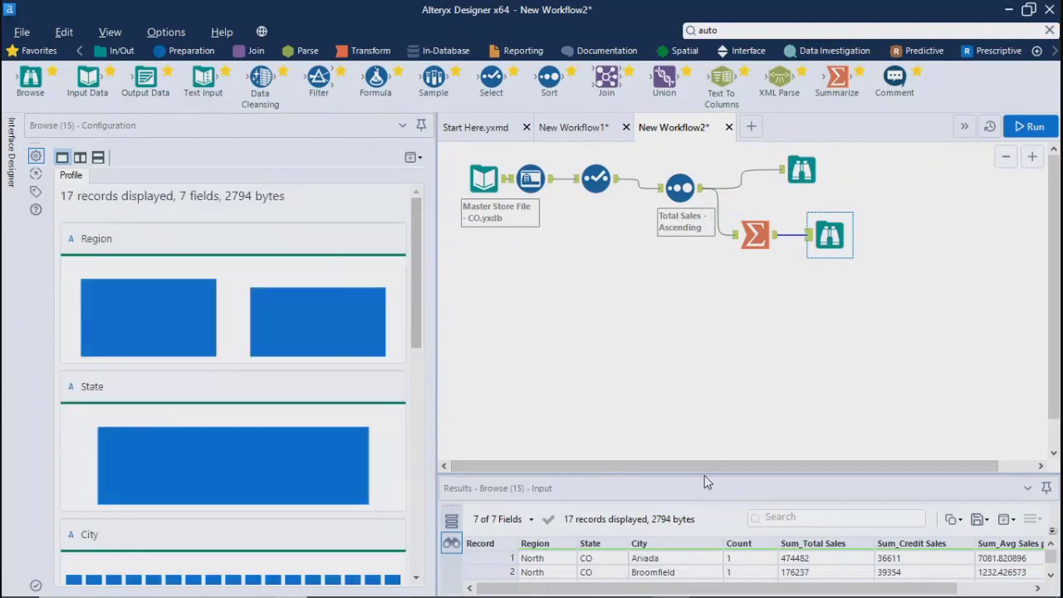
drag(704, 473, 697, 287)
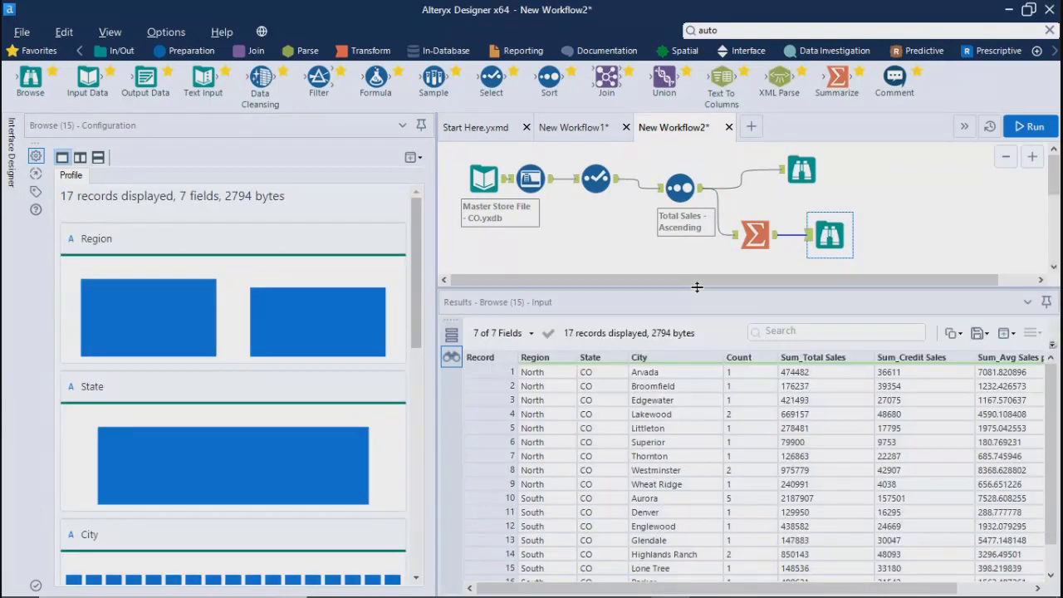
click(655, 415)
click(734, 417)
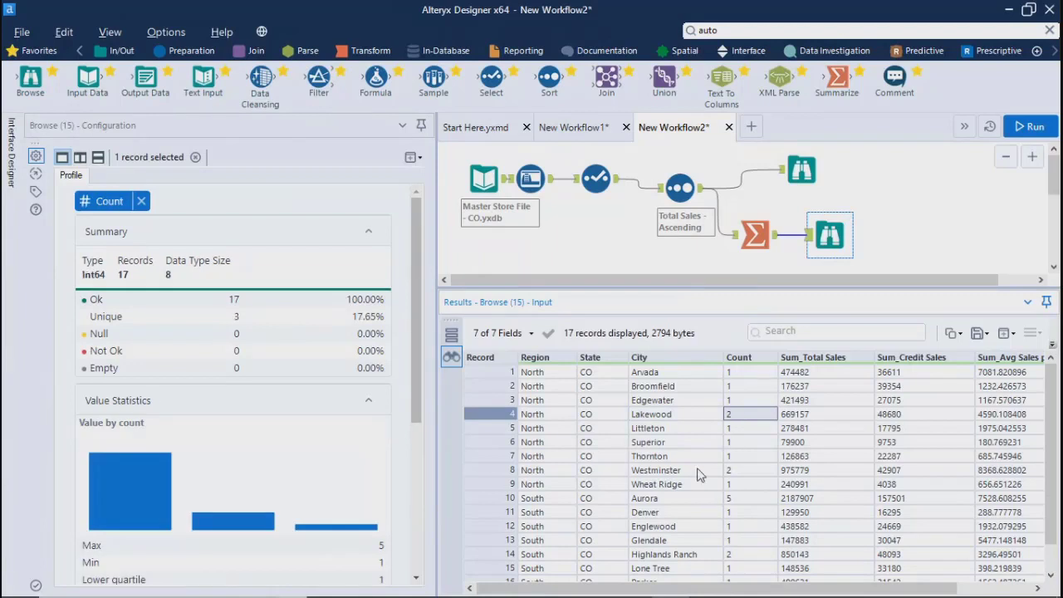
click(672, 471)
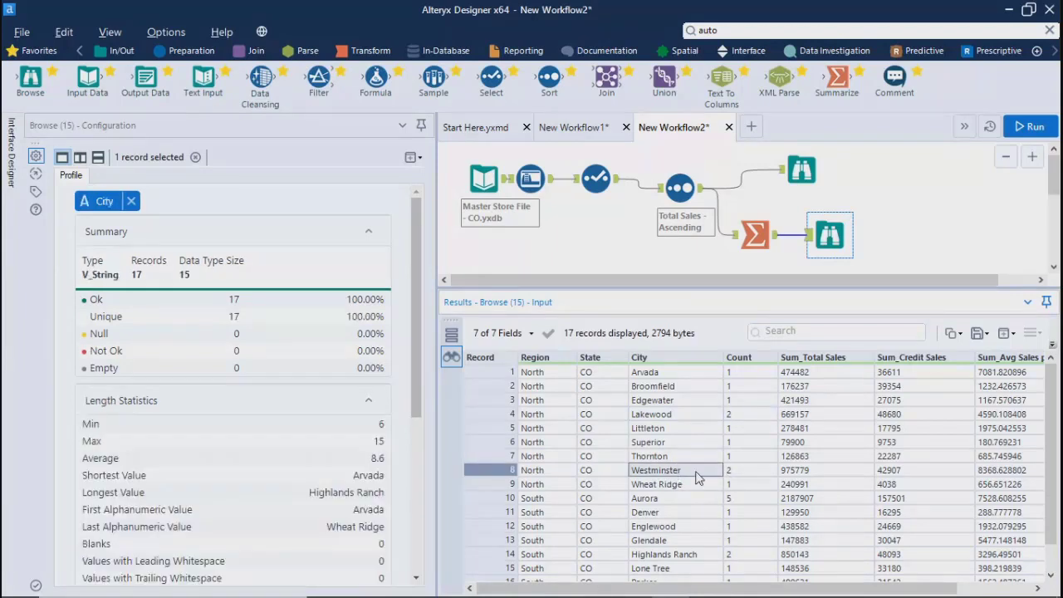
click(749, 471)
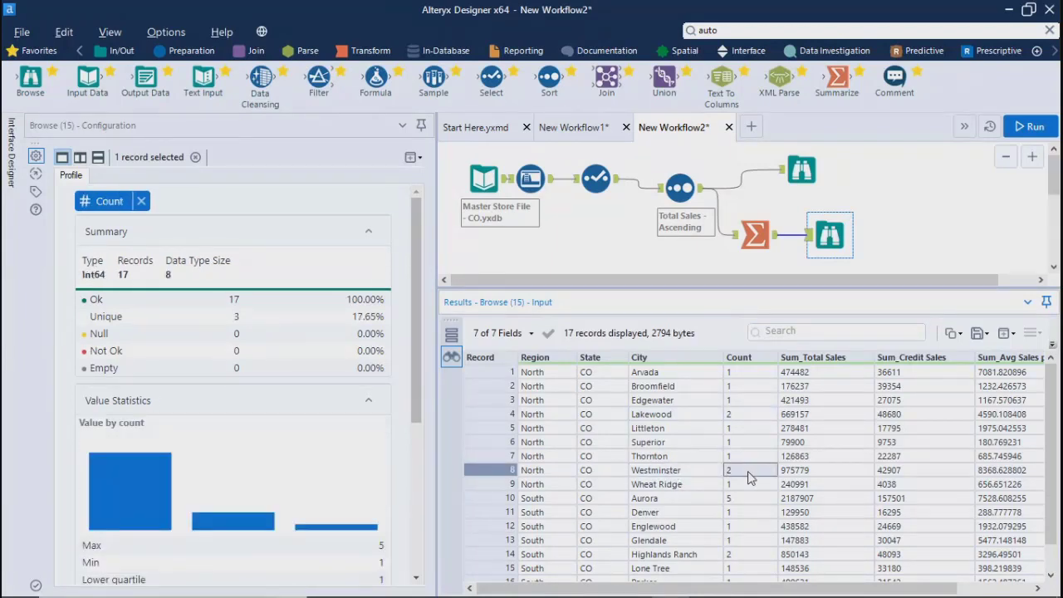
click(754, 418)
click(737, 471)
click(679, 418)
click(677, 471)
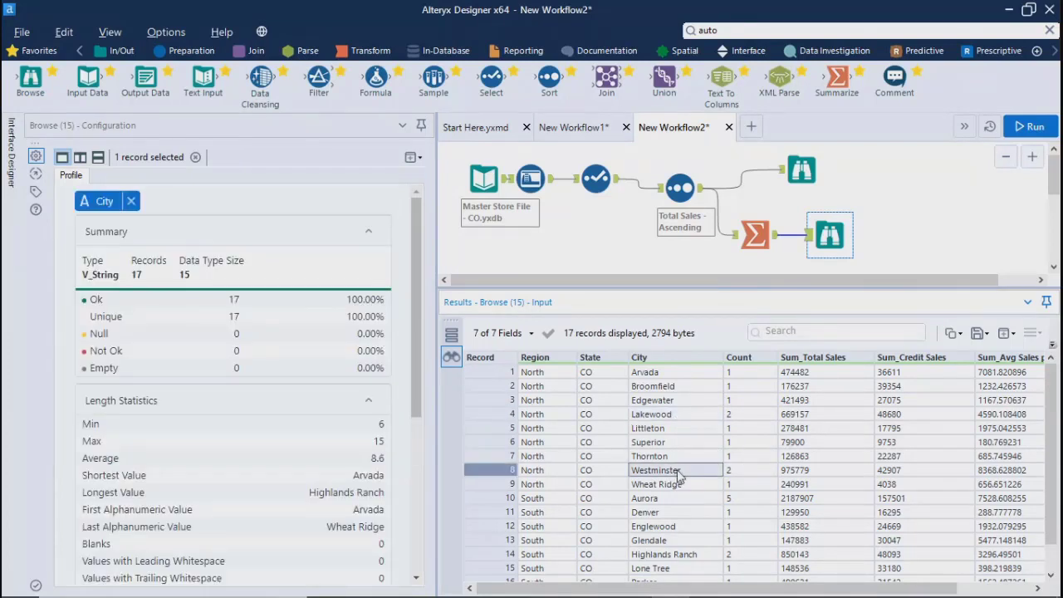
click(647, 419)
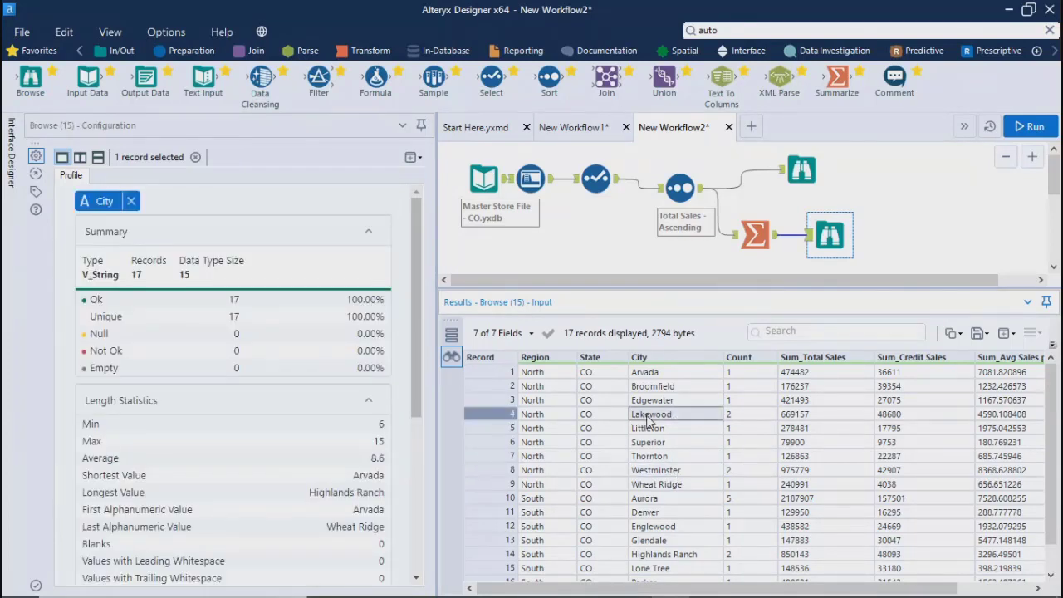
click(653, 472)
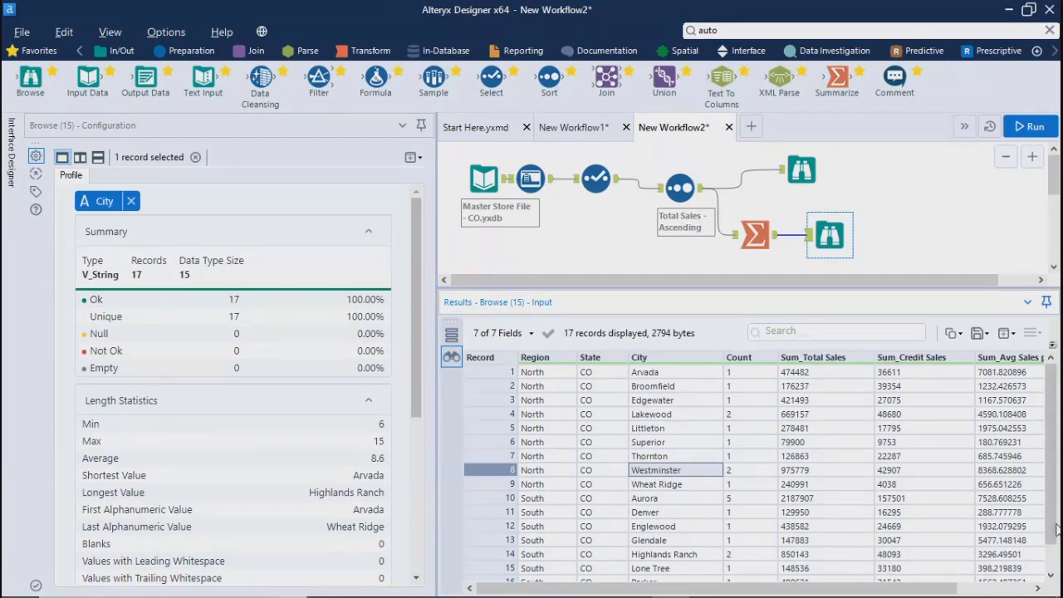
scroll(1050, 502, down, 1)
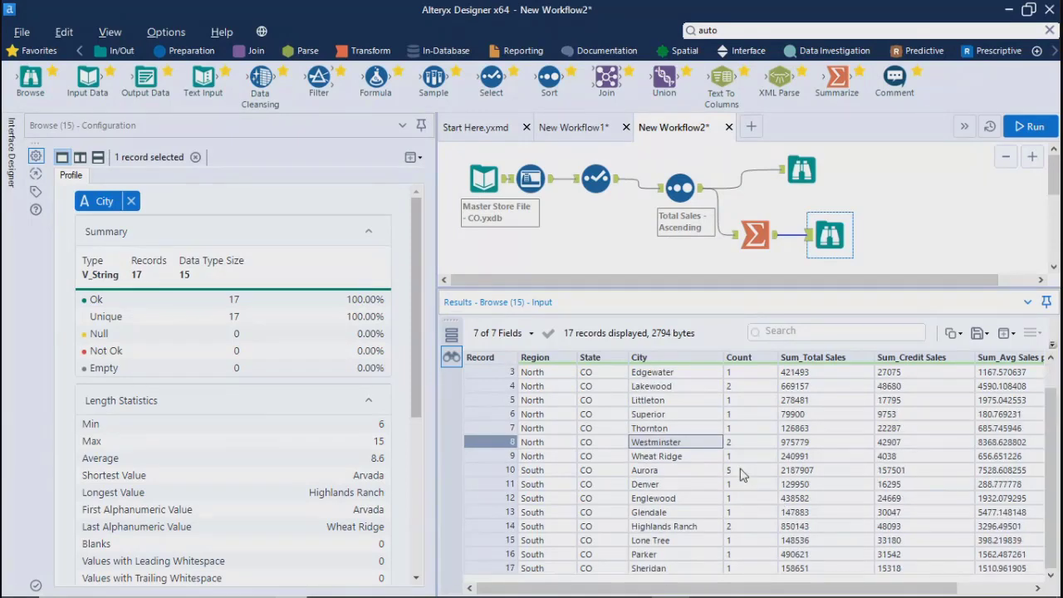
- Check Aurora's Count value in the South region of the summarized Browse output
click(660, 472)
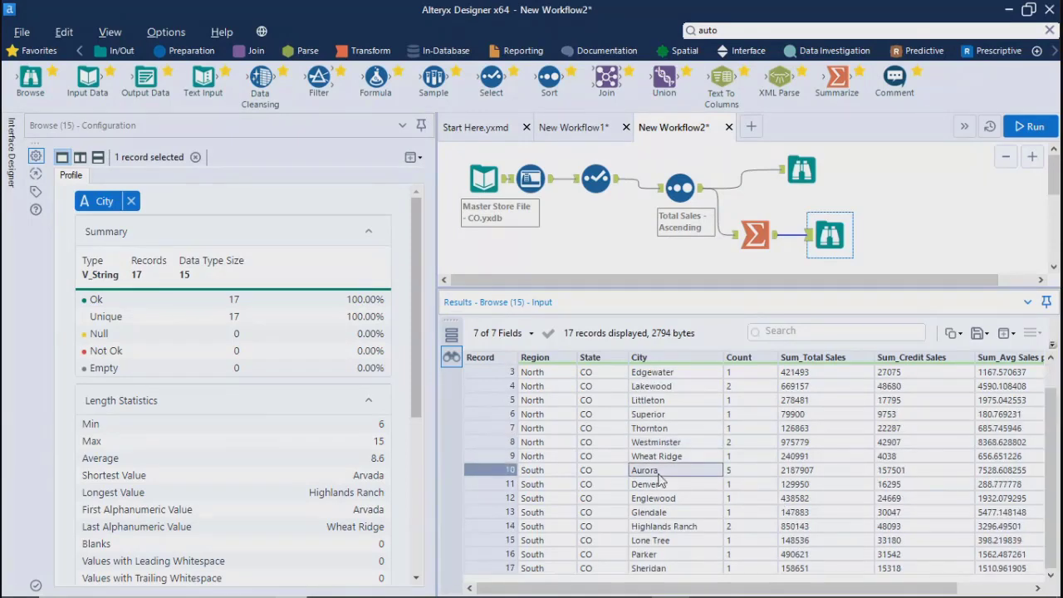
click(734, 471)
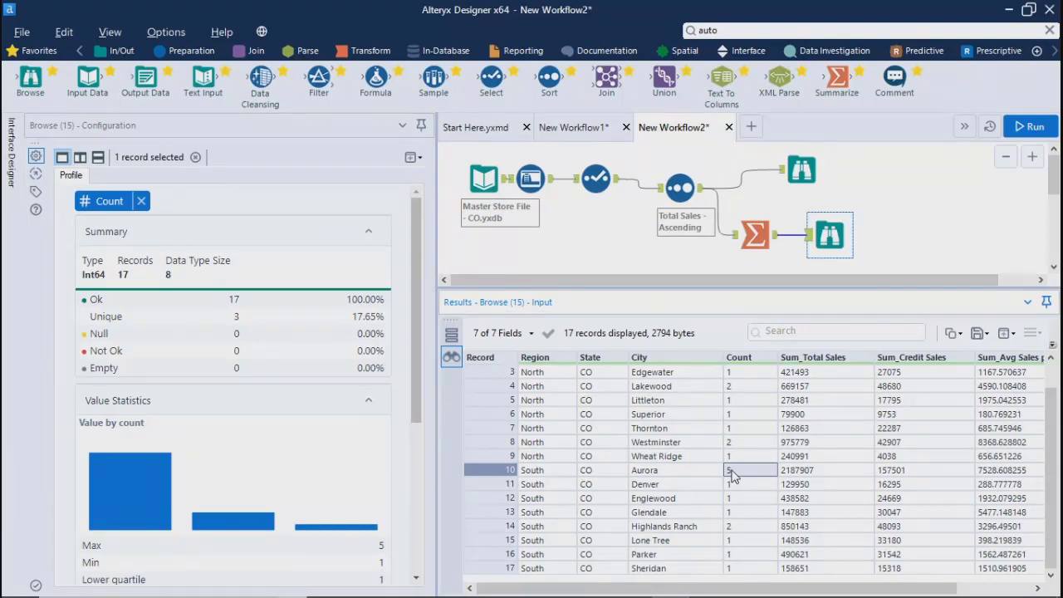
click(679, 473)
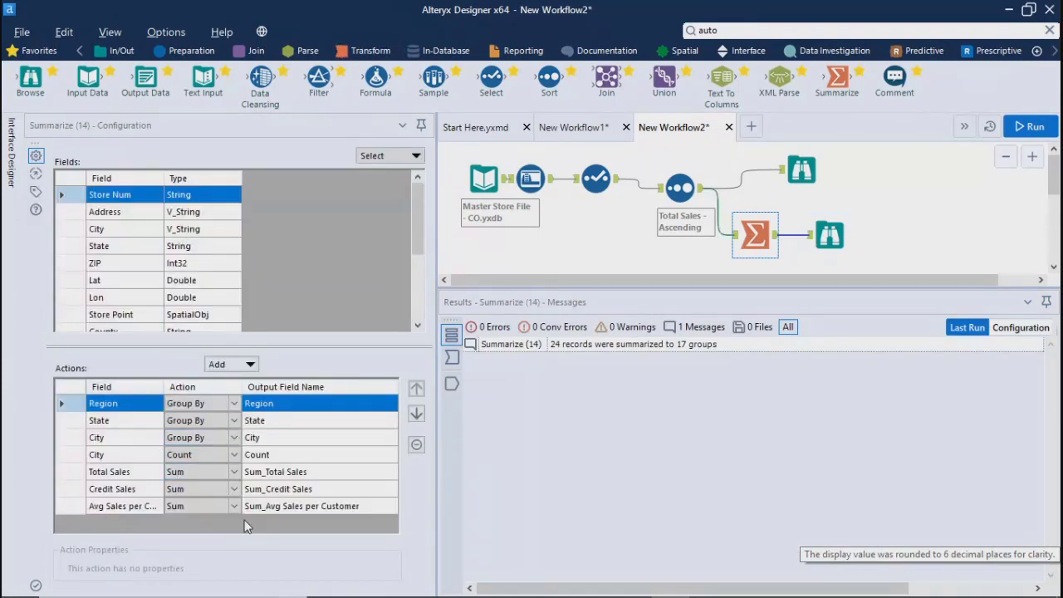
- Add a String Concatenate action for Store Num to the Summarize tool, then run the workflow and show its summarized Browse output
click(246, 367)
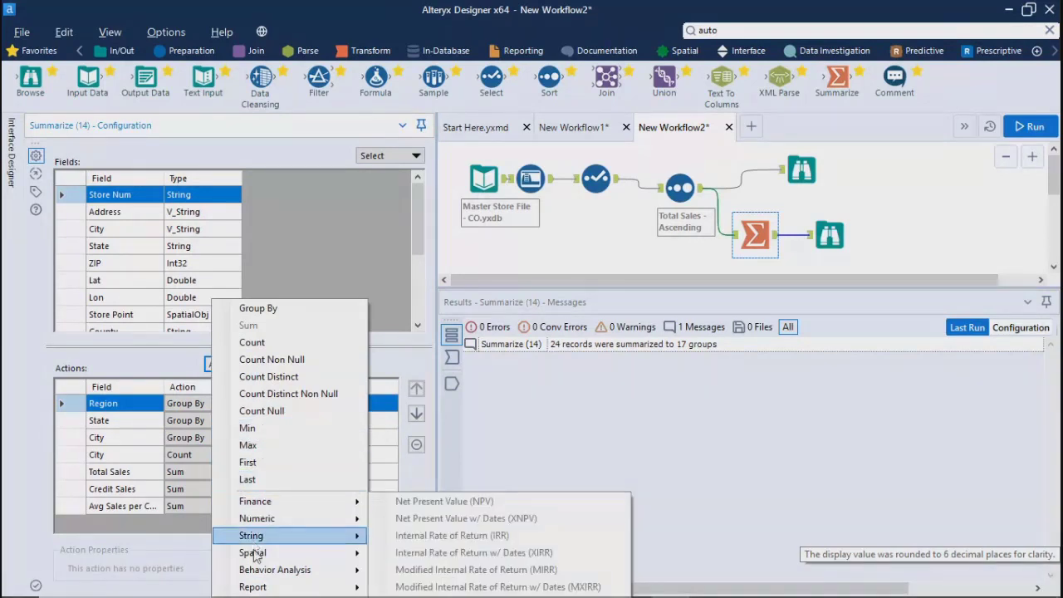
click(172, 350)
click(121, 473)
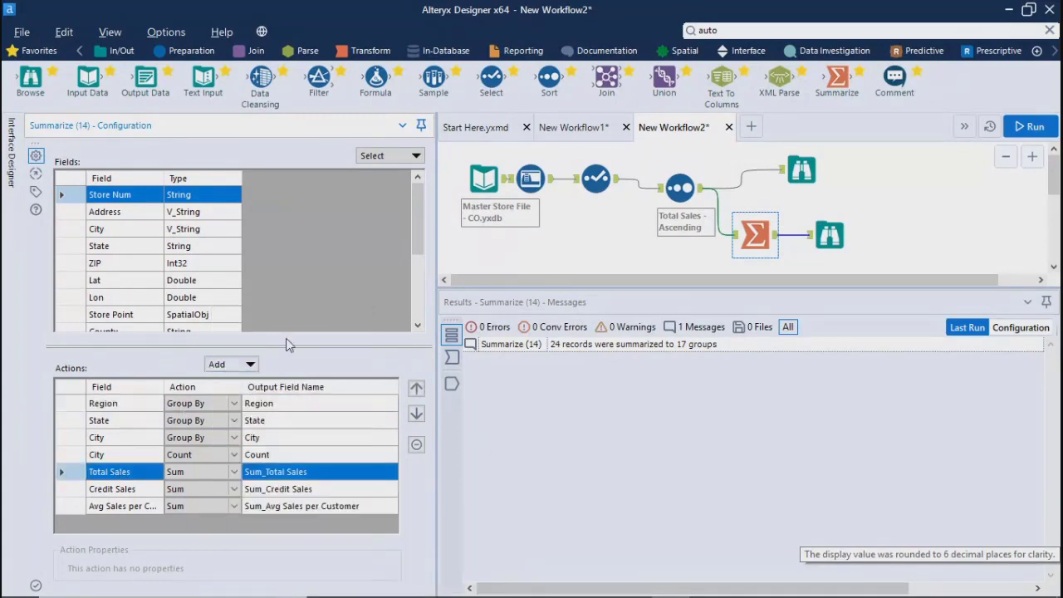
click(126, 457)
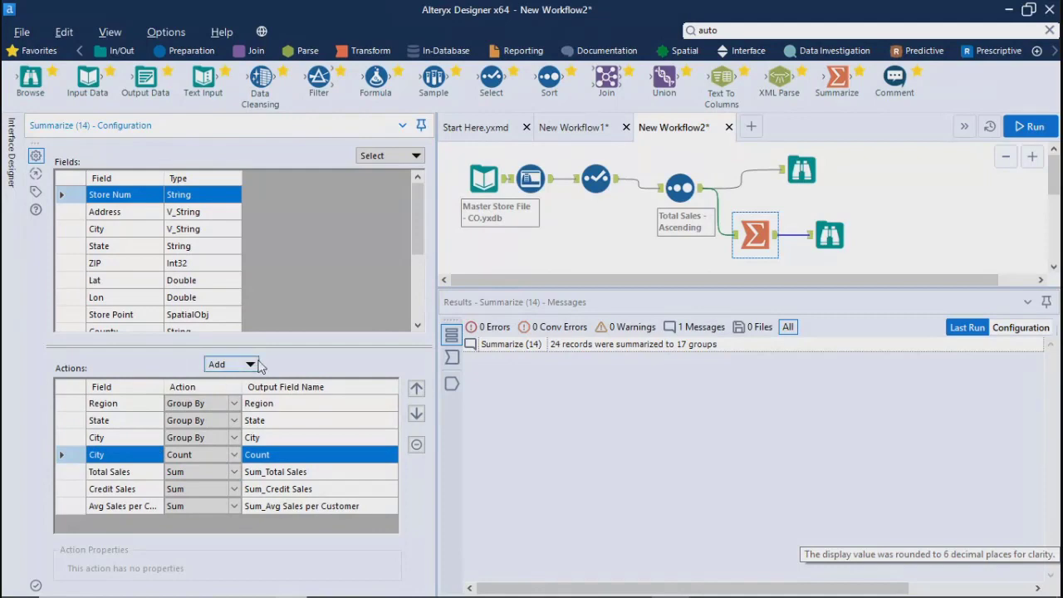
click(254, 365)
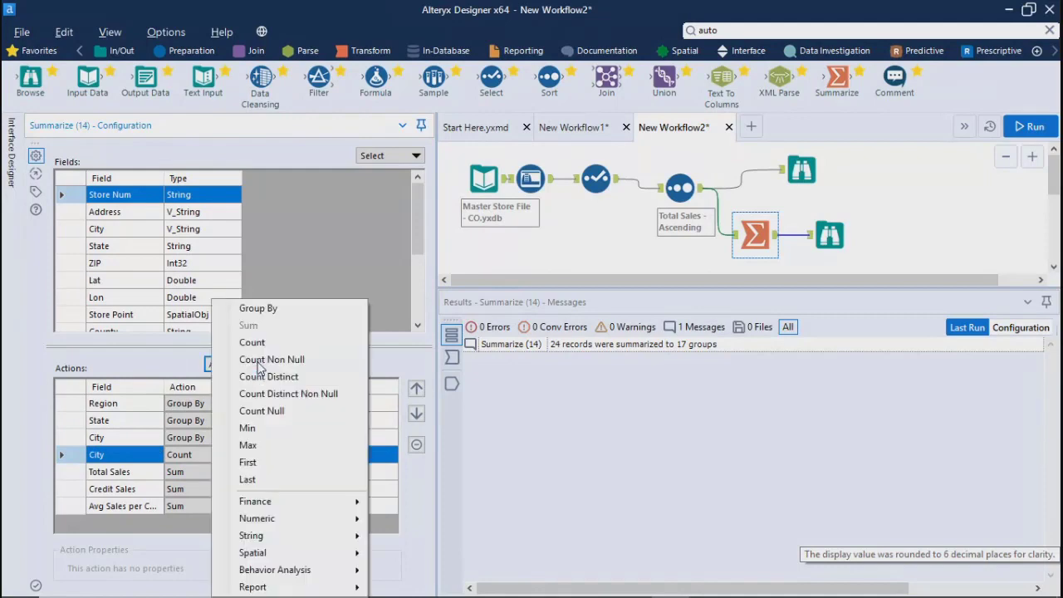
click(137, 437)
click(252, 369)
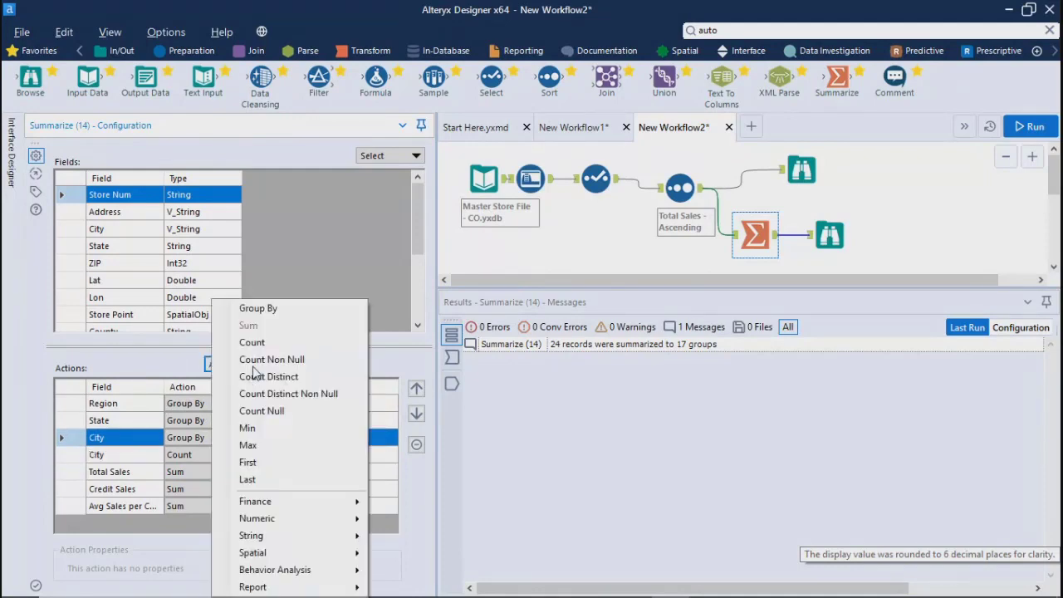
mouse_move(264, 541)
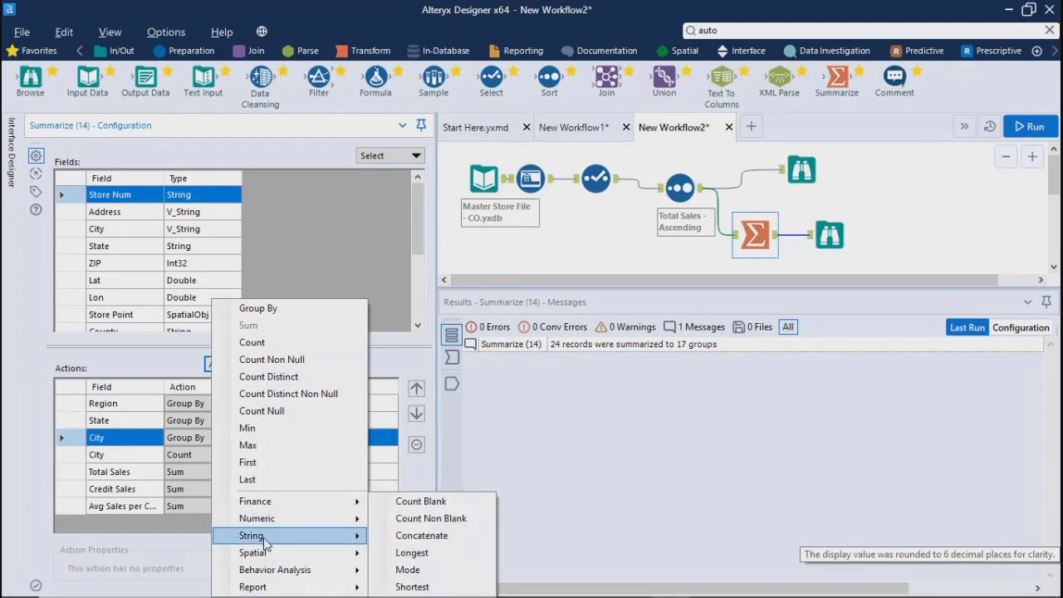
click(420, 535)
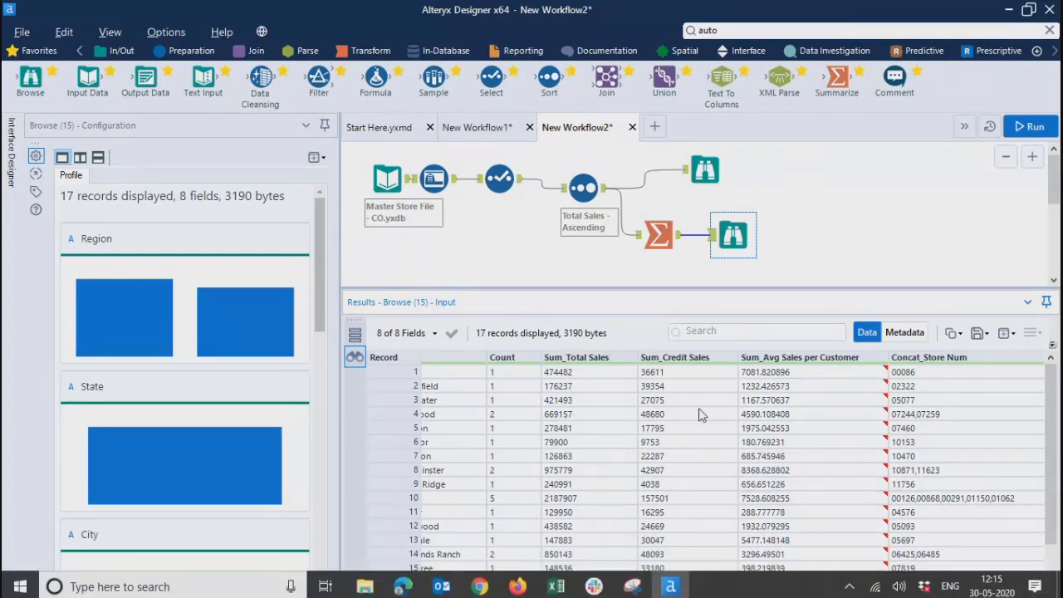
- Examine the Region, State and City grouping of the first record in the summarized Browse output
drag(624, 587, 504, 581)
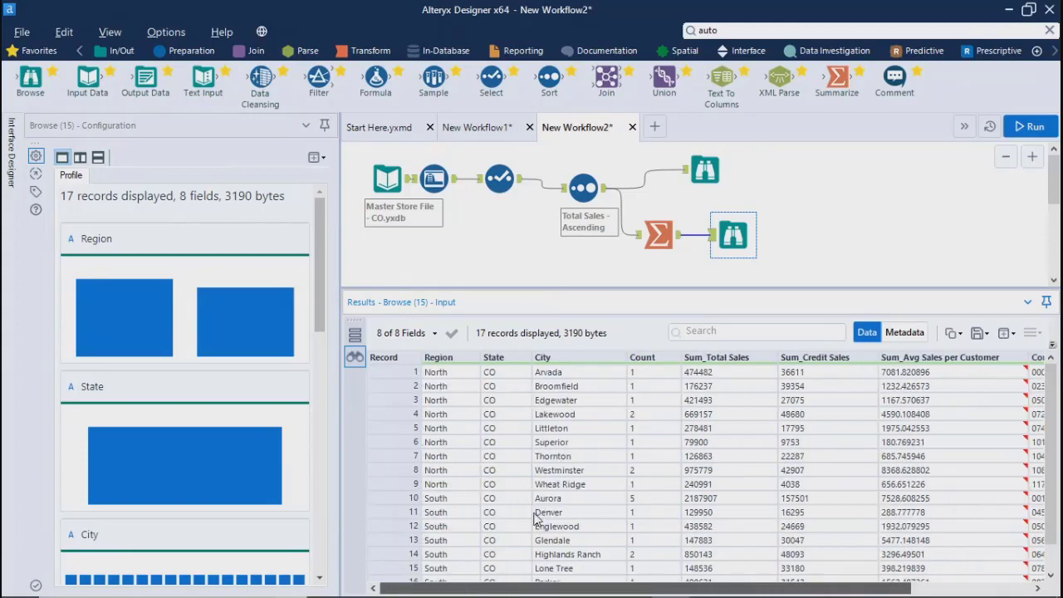
click(441, 380)
click(496, 379)
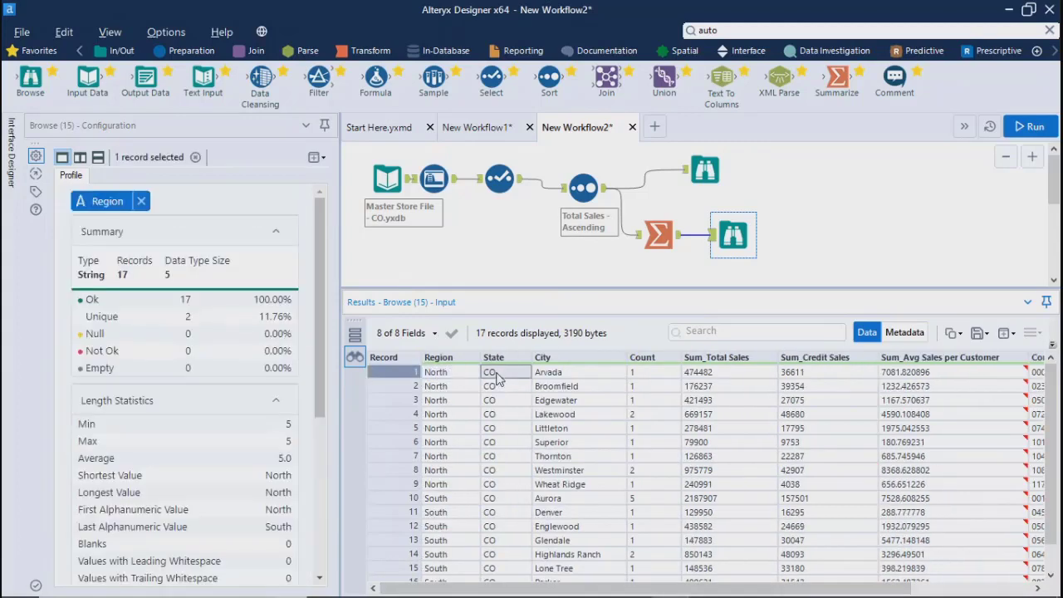
click(556, 378)
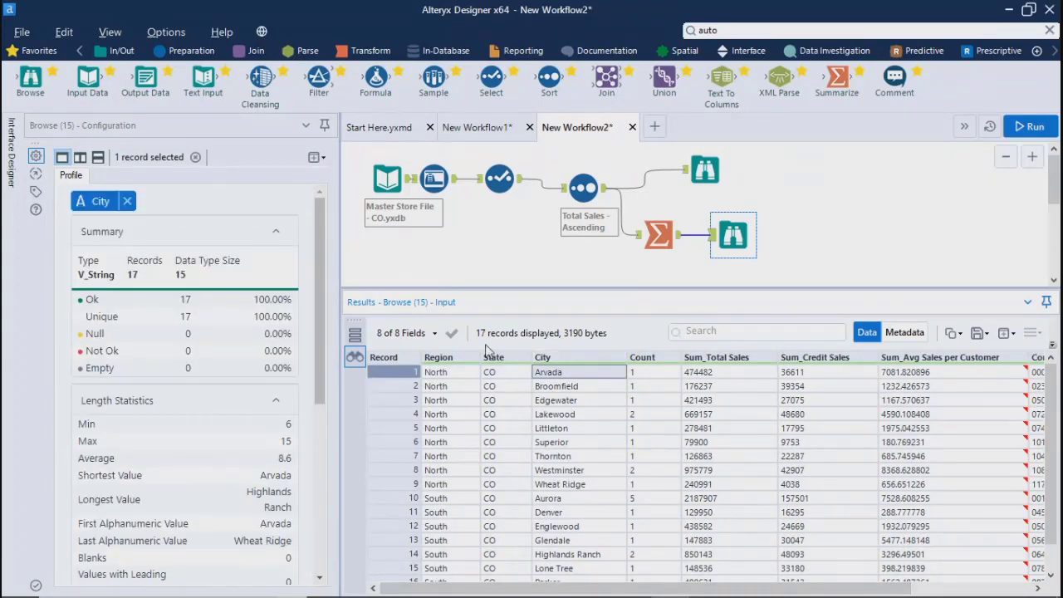
drag(459, 379, 573, 382)
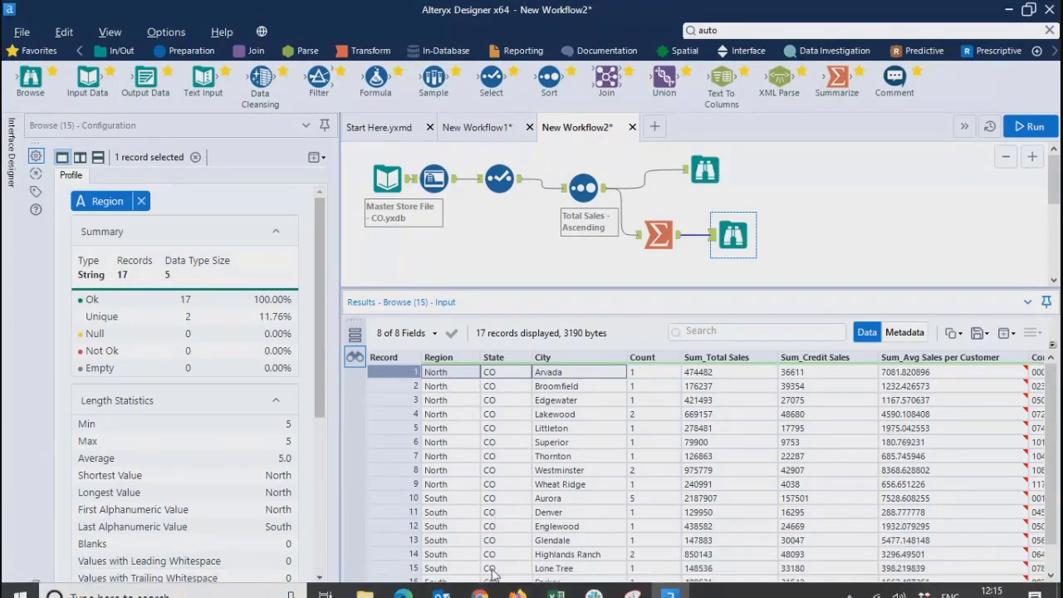
- Compare the Count values of Lakewood and Westminster with their concatenated store numbers in the Browse output
drag(486, 591, 613, 592)
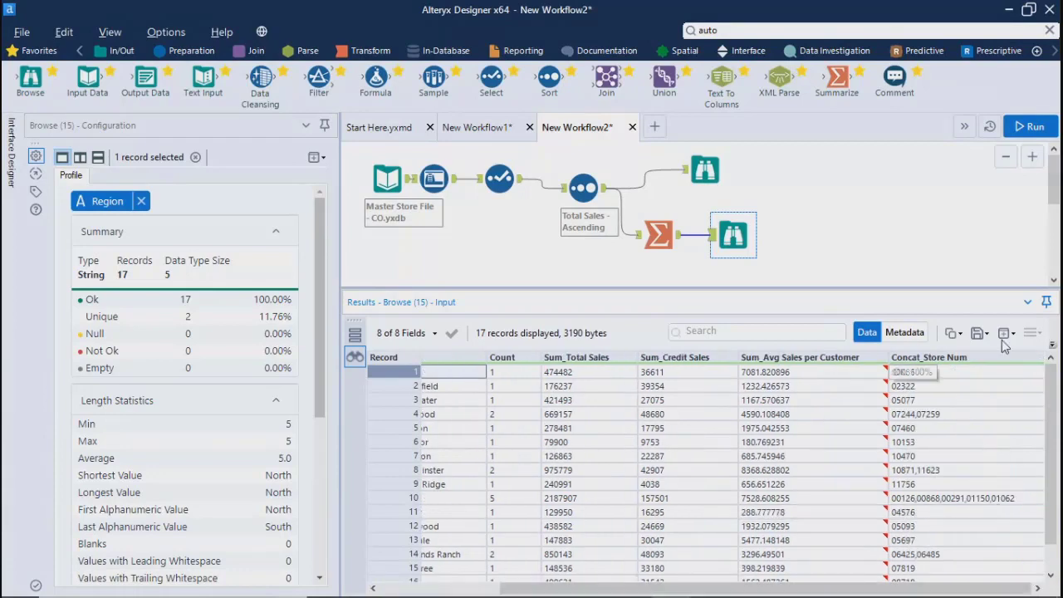
click(909, 414)
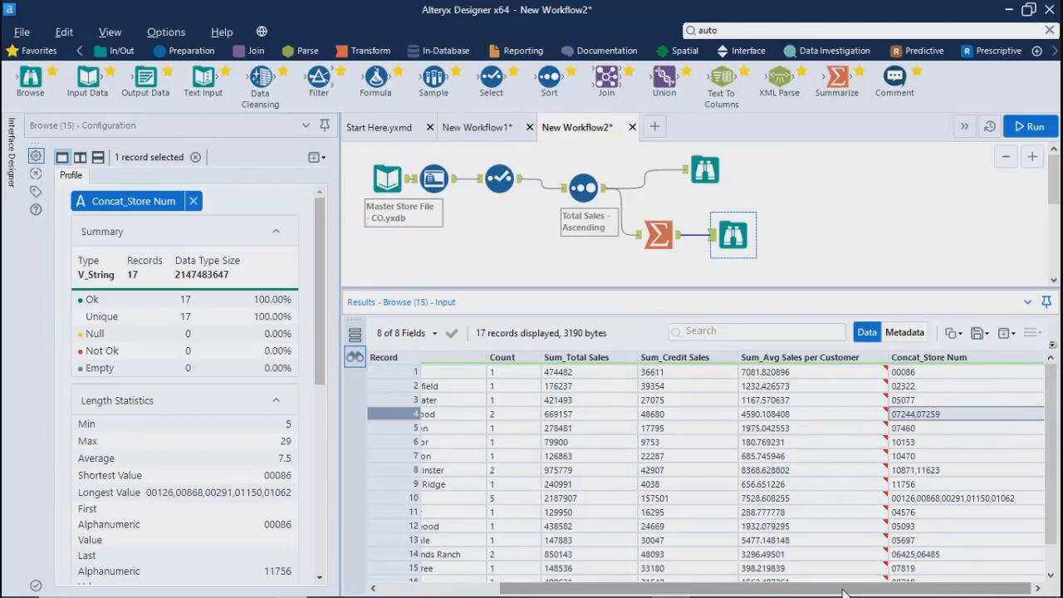
drag(842, 593, 725, 593)
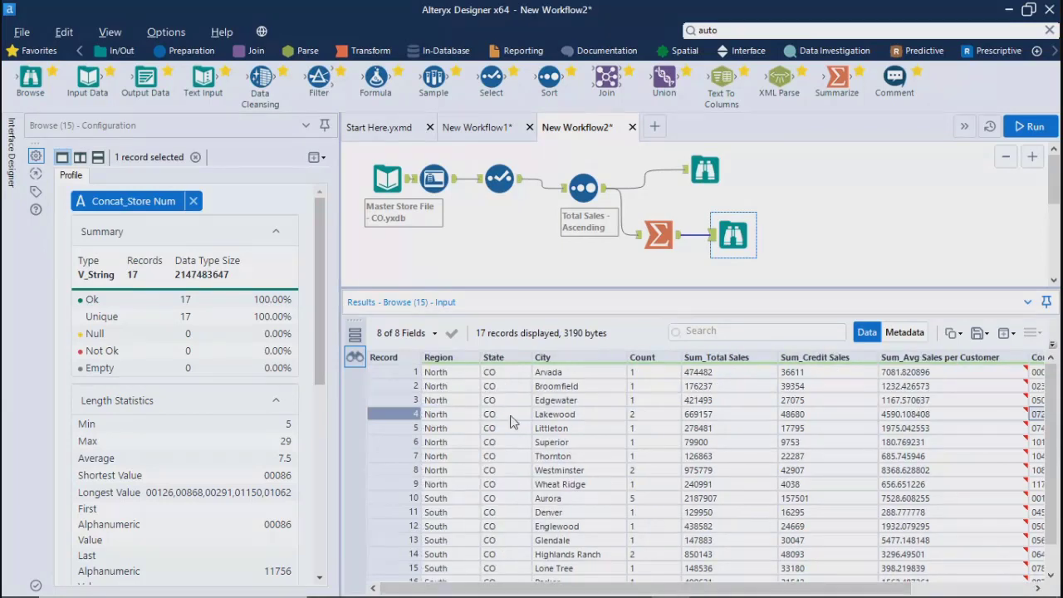
click(644, 417)
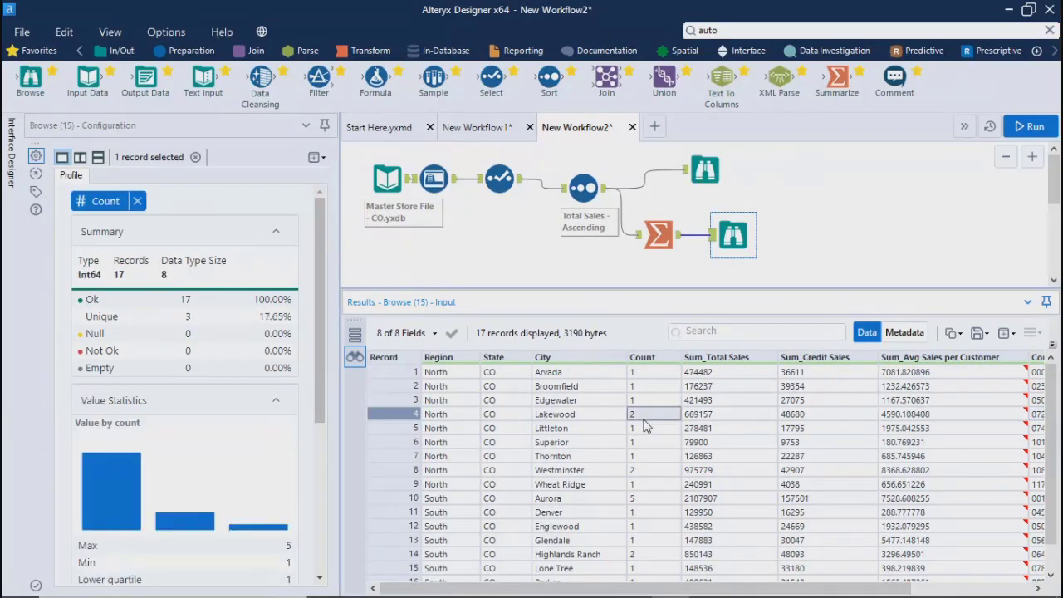
click(642, 470)
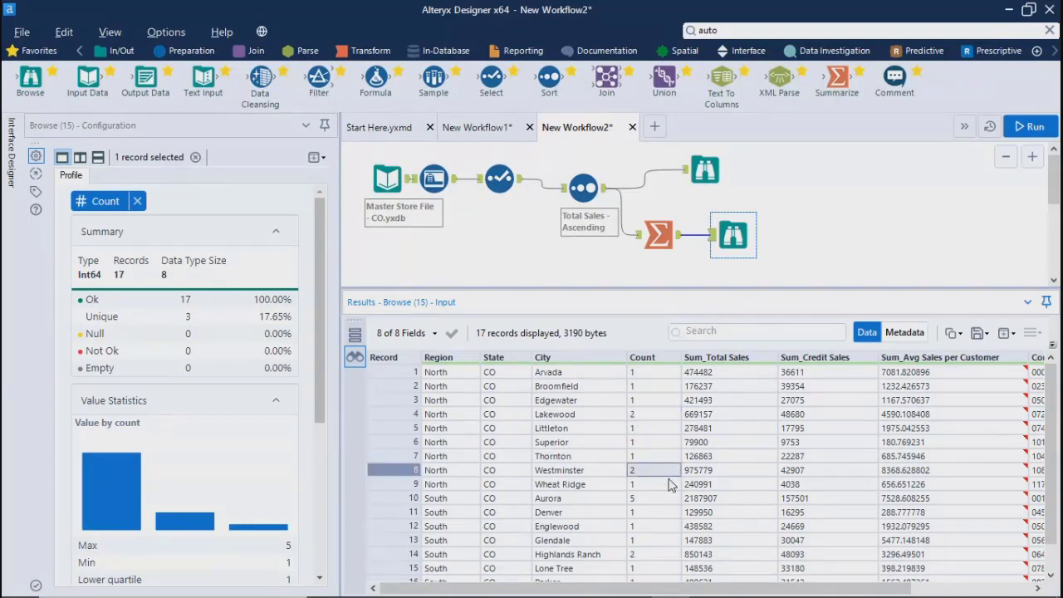
mouse_move(664, 588)
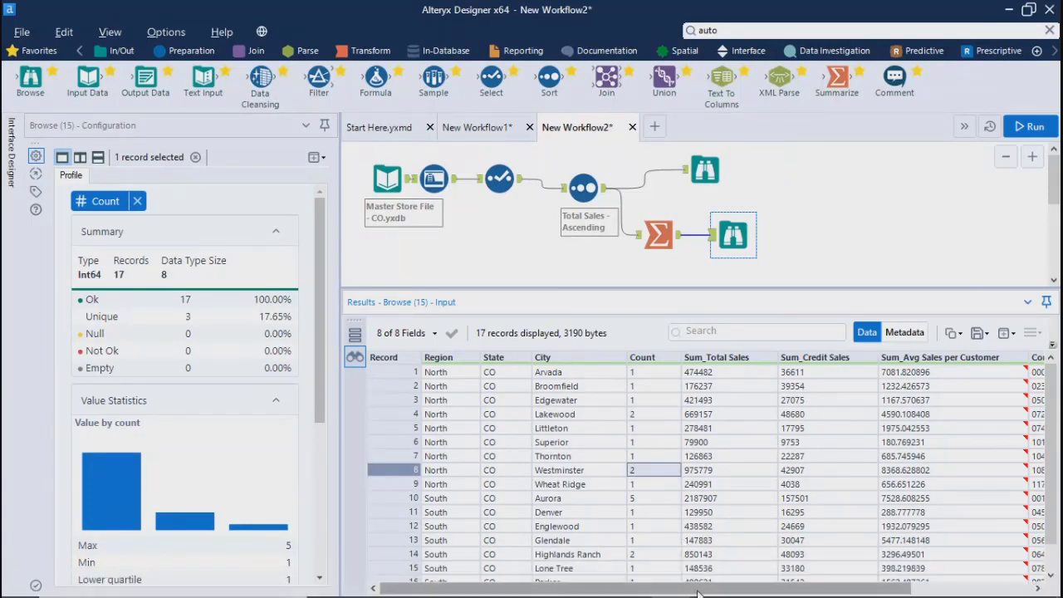
drag(706, 591, 819, 595)
click(914, 472)
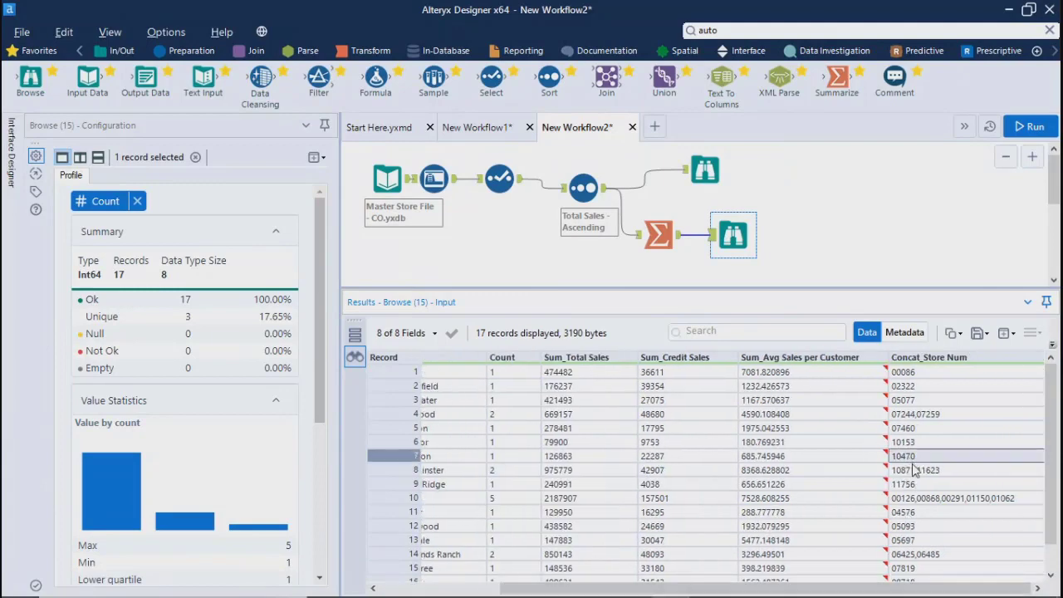
- Compare Aurora's Count value with its list of concatenated store numbers
click(948, 500)
drag(933, 594, 813, 594)
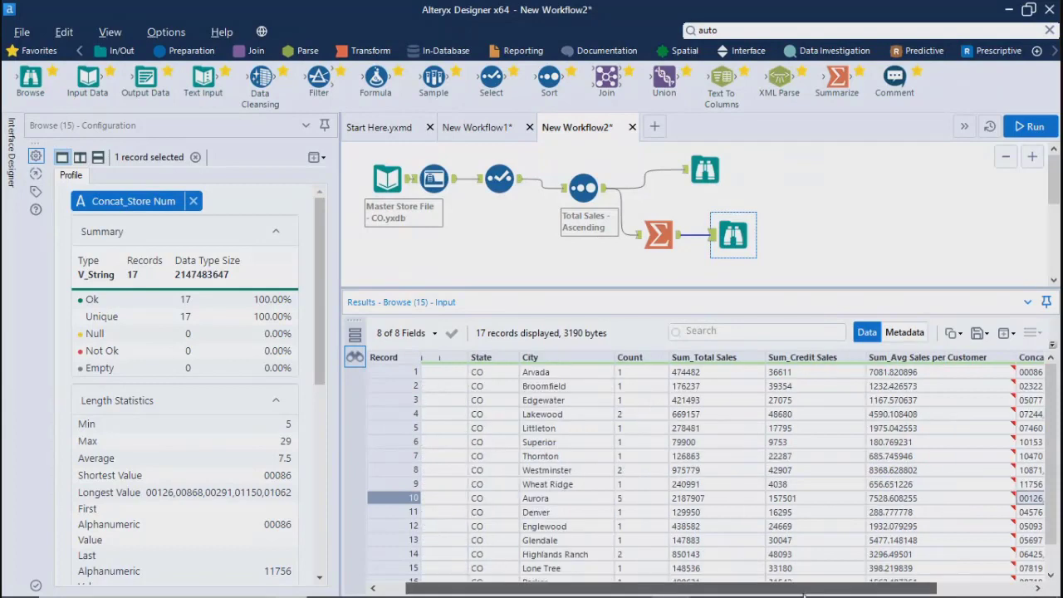
click(633, 500)
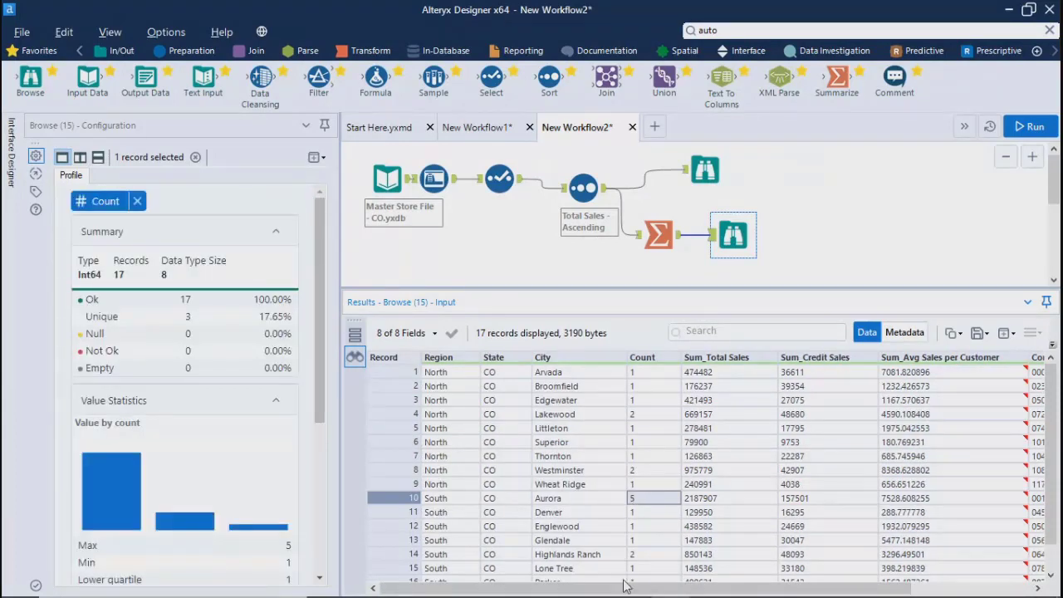
drag(628, 585, 738, 584)
click(915, 500)
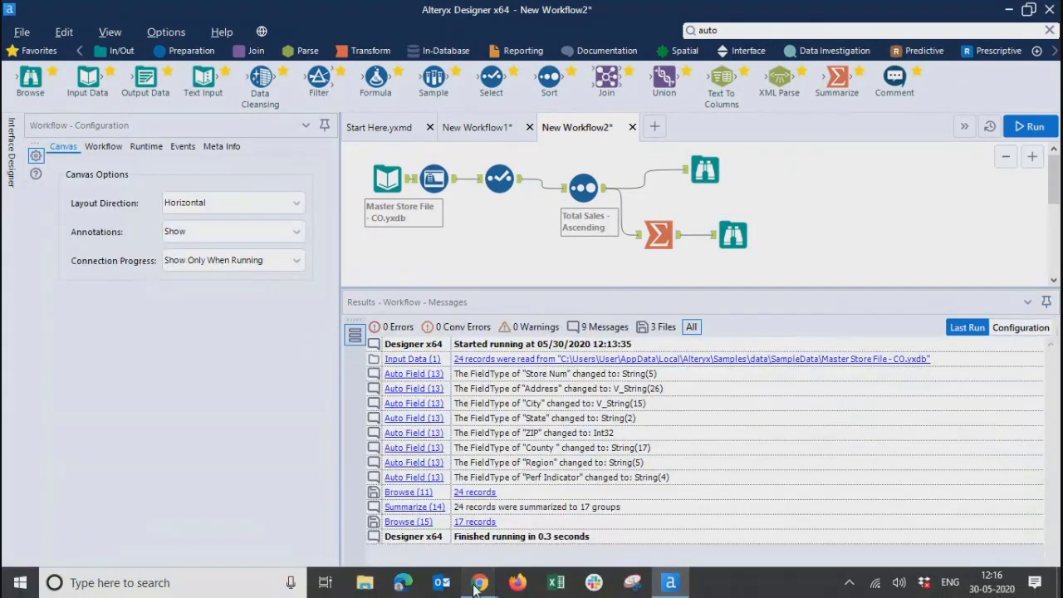
- Switch to Chrome to read the Comment tool's description in alteryx-designer-tools-sheet_0.pdf, and return to Alteryx Designer
mouse_move(480, 582)
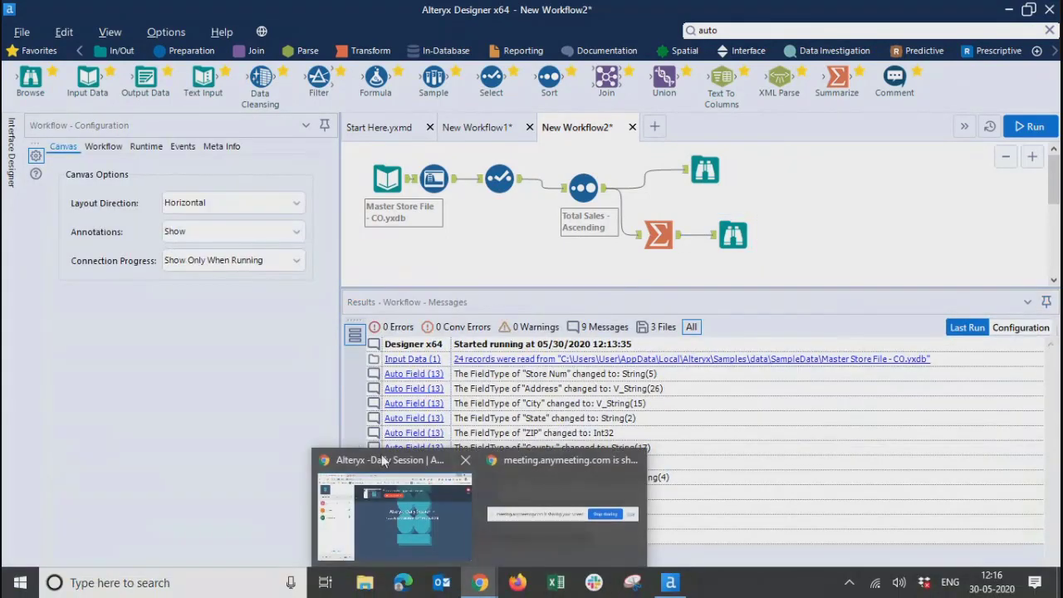
click(383, 461)
click(246, 19)
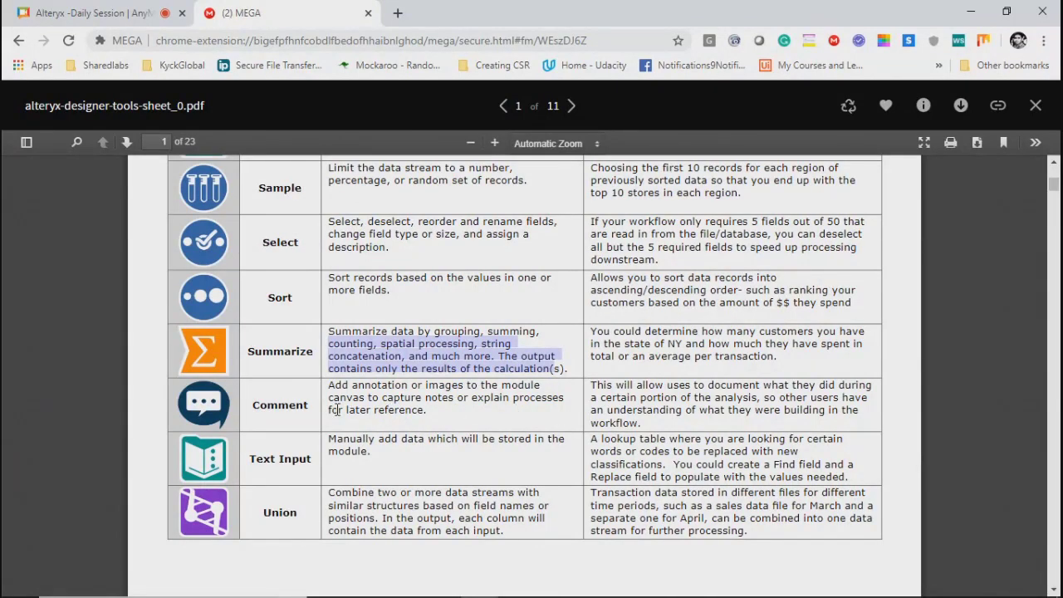
click(965, 17)
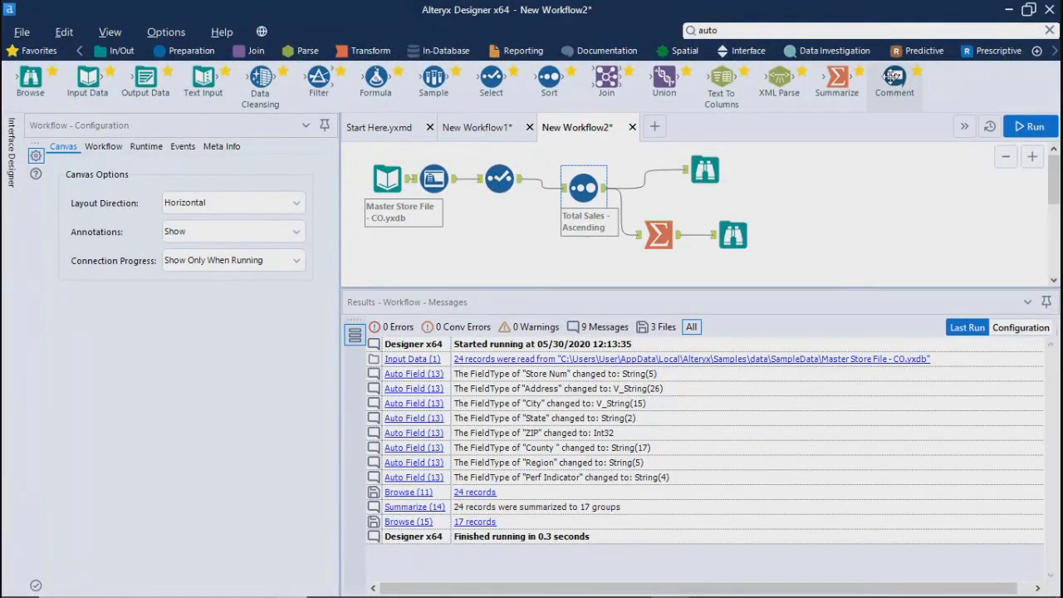
- Place a Comment tool on the empty canvas beyond the upper Browse tool and set its text to "abc"
drag(894, 79, 830, 164)
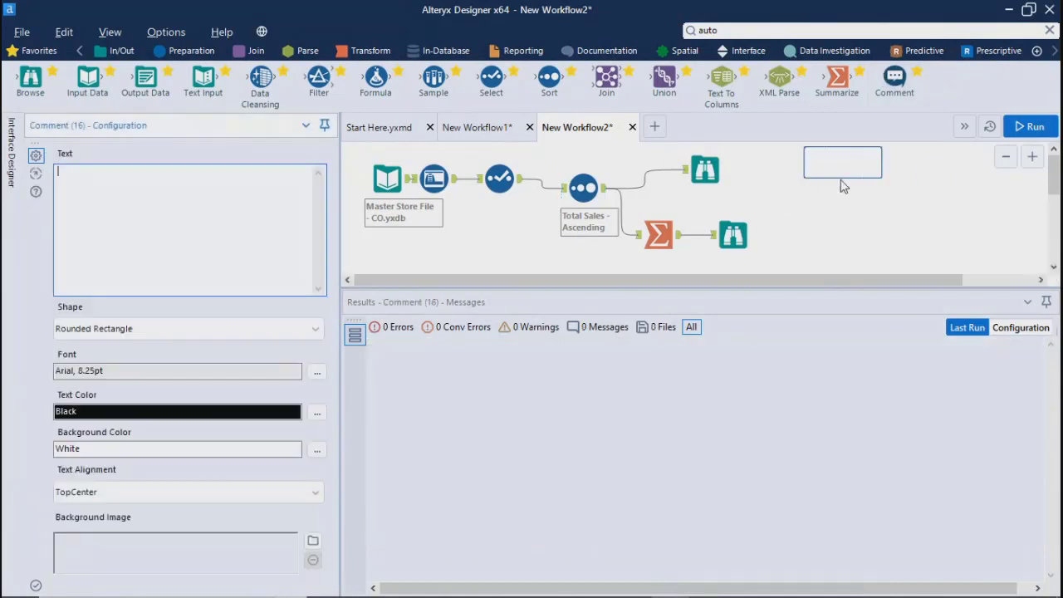
click(830, 164)
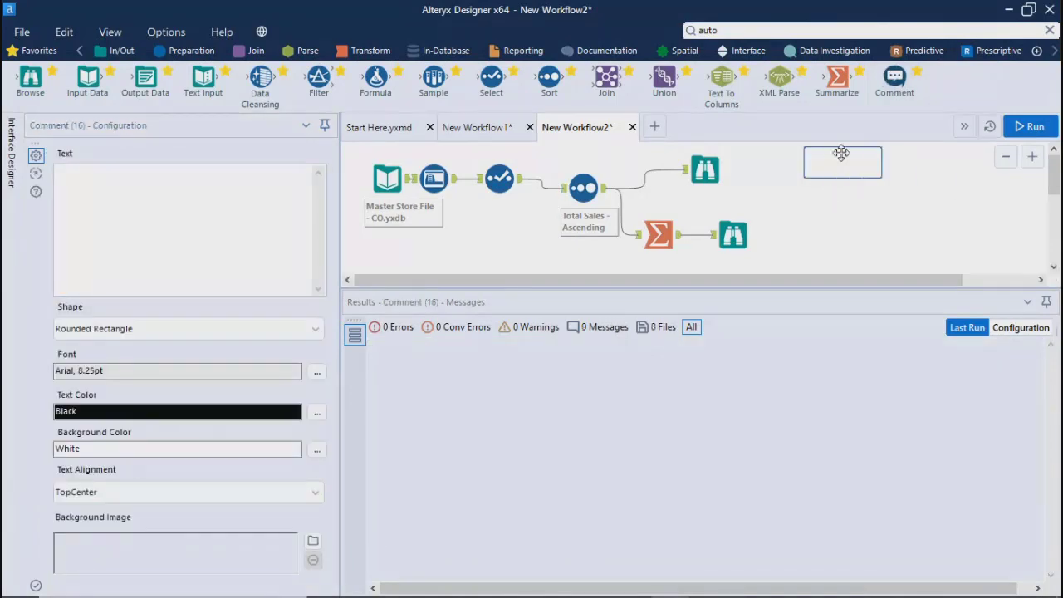
click(180, 239)
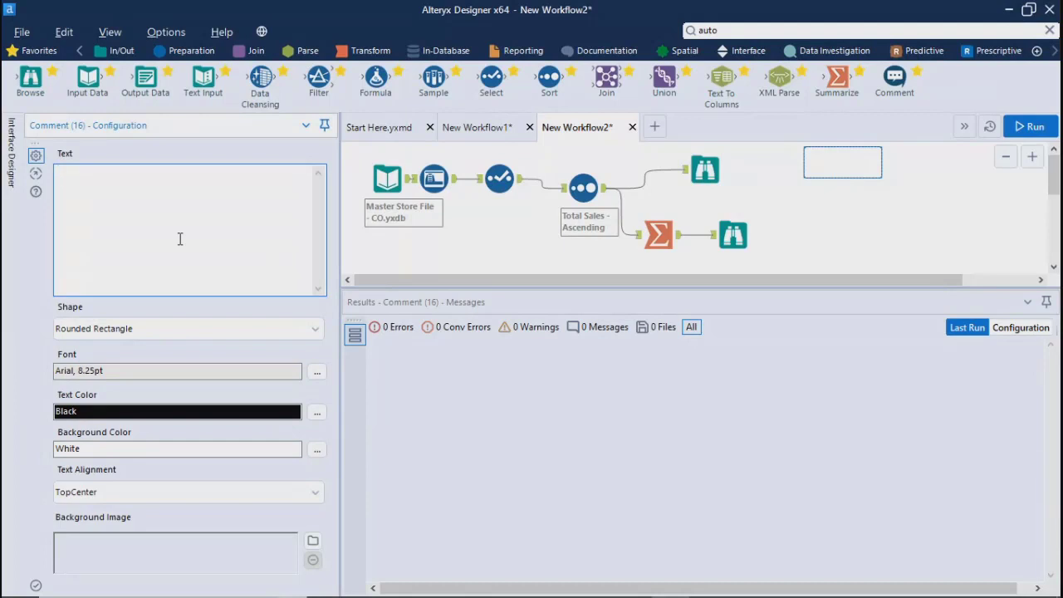
text(abc)
click(845, 249)
click(861, 170)
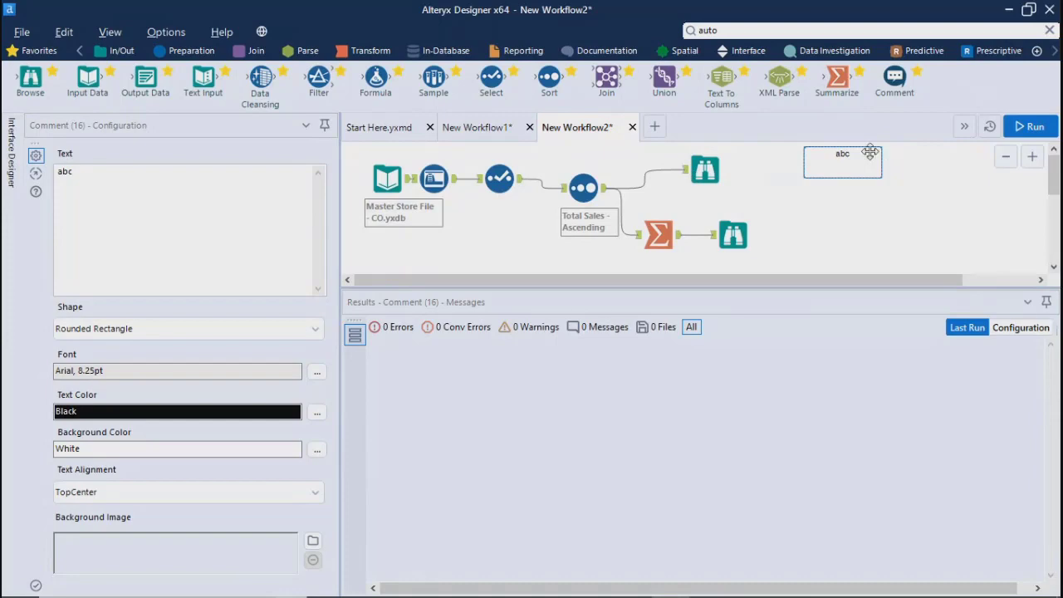
key(ctrl+r)
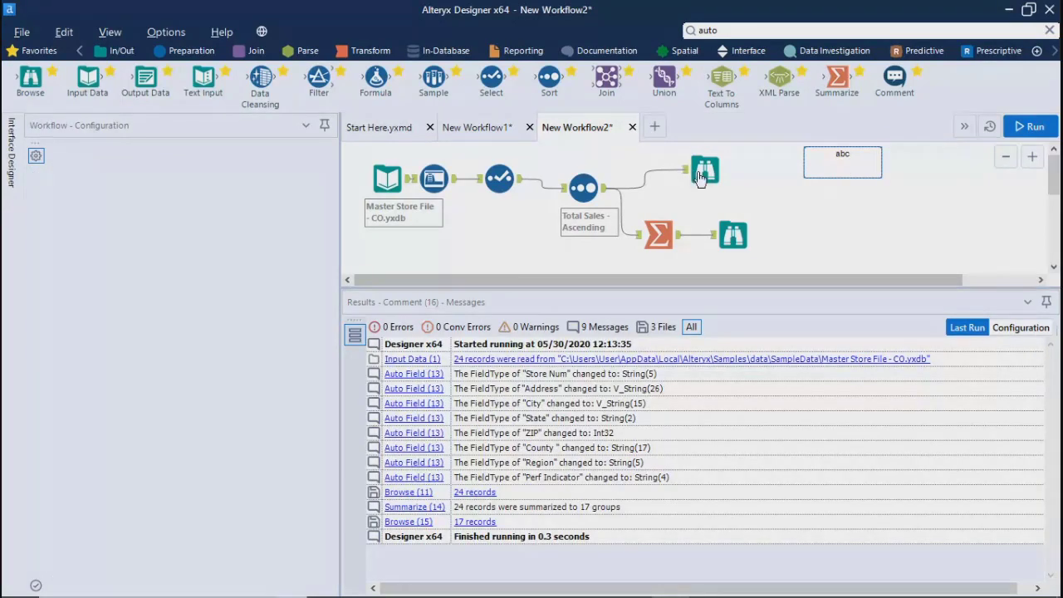
- Annotate the upper Browse tool with "abc" and reselect the comment box for comparison
click(702, 172)
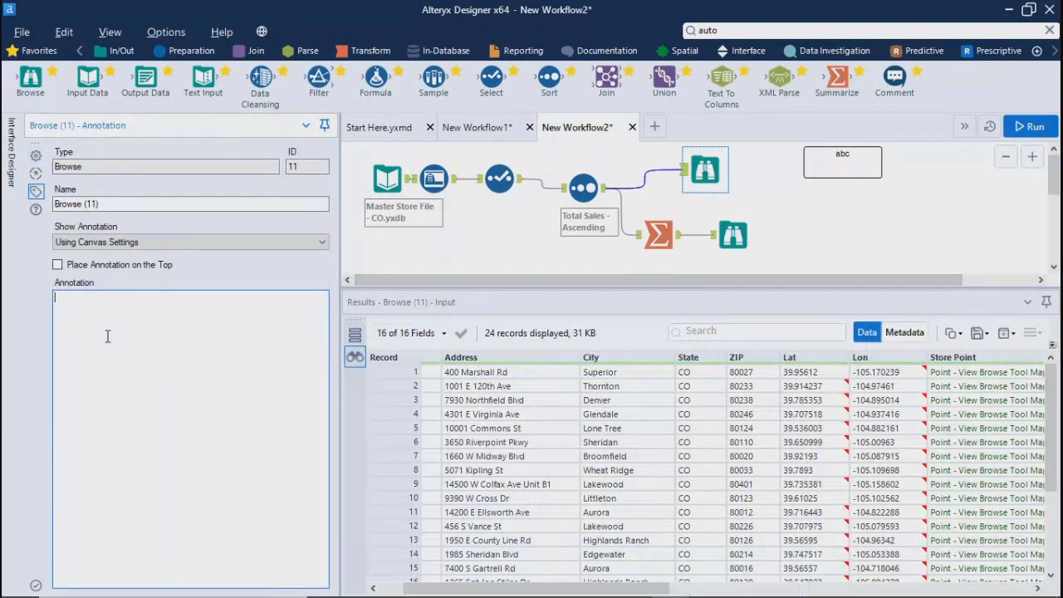
text(abc)
click(822, 229)
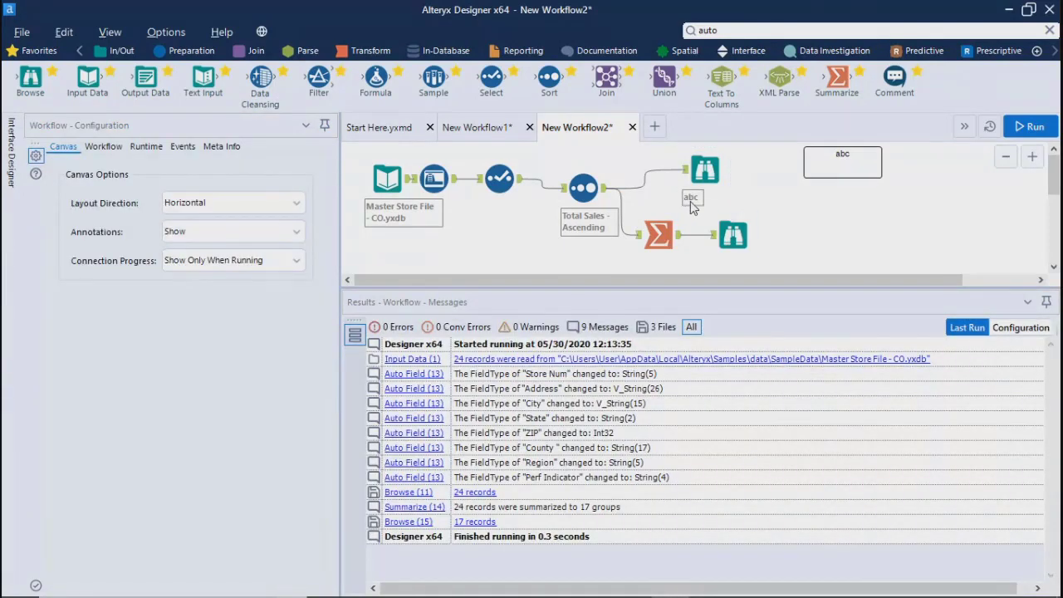
click(840, 162)
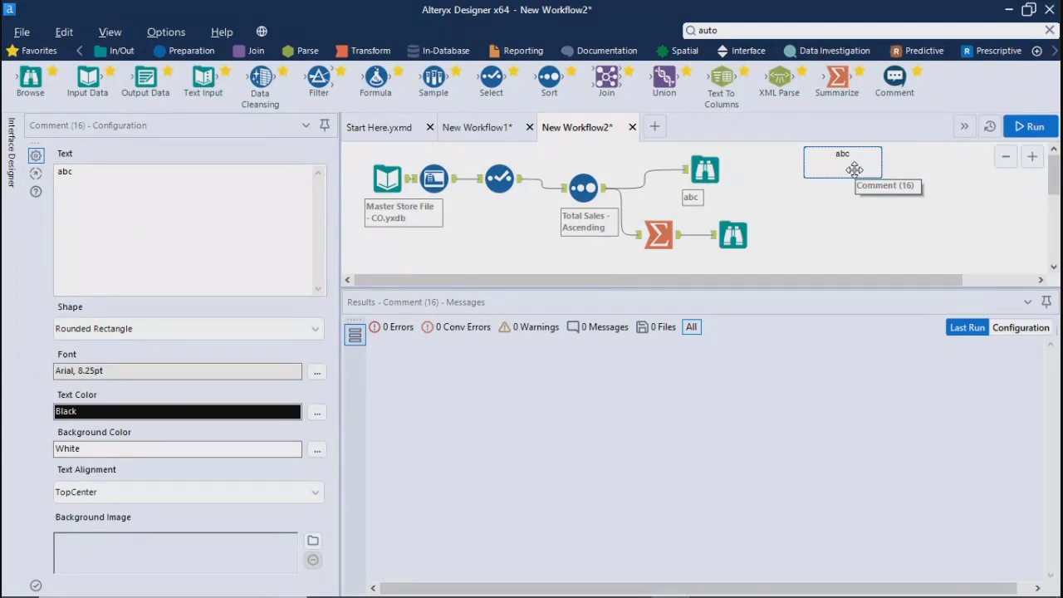
- Switch to Chrome to read the Text Input tool's description in alteryx-designer-tools-sheet_0.pdf, and return to Alteryx Designer
key(alt+Tab)
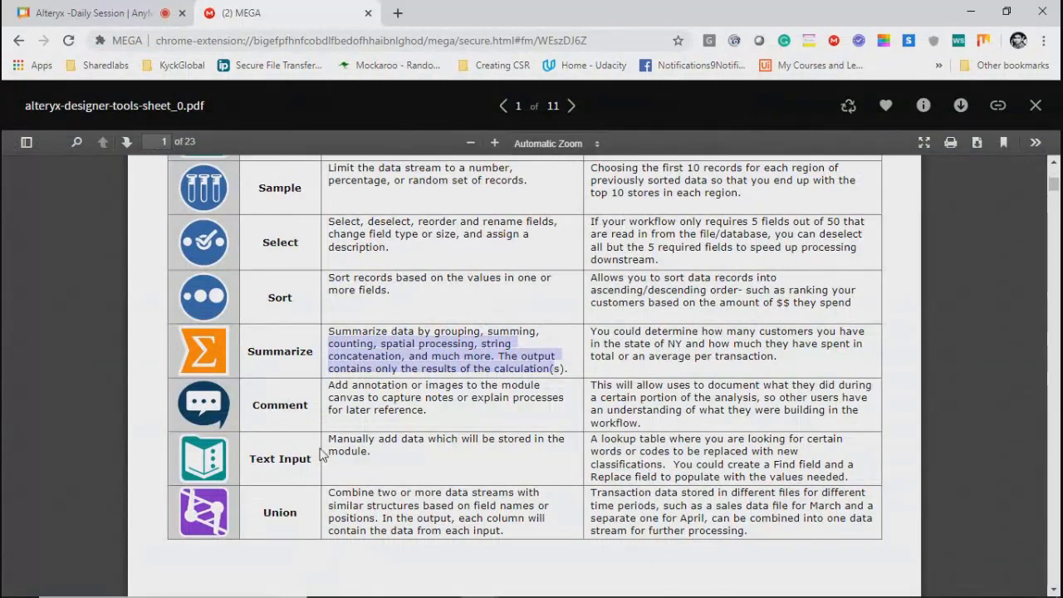
click(255, 458)
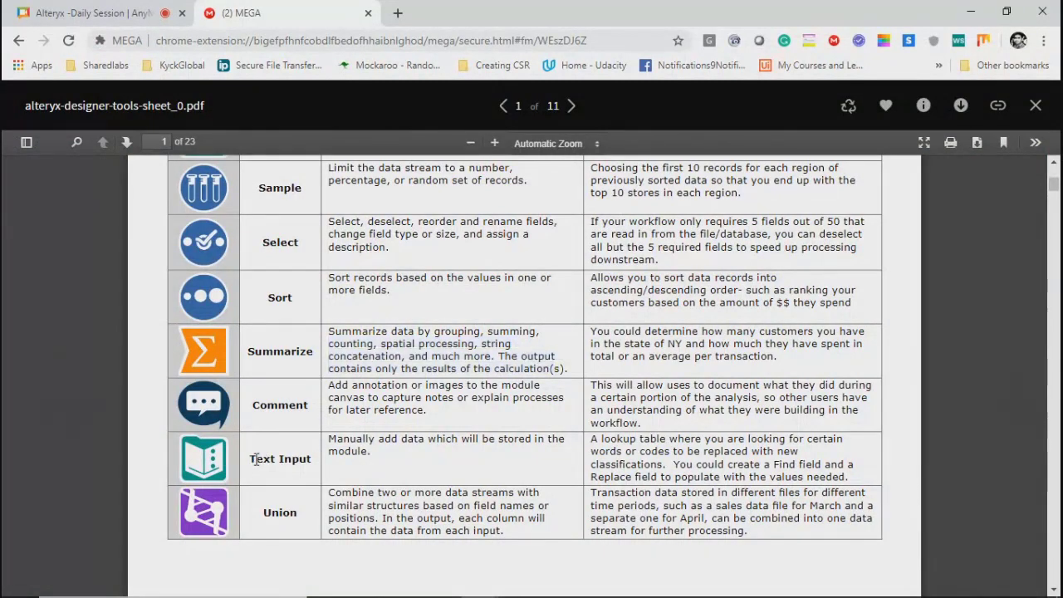
drag(256, 458, 403, 461)
click(408, 461)
key(alt+Tab)
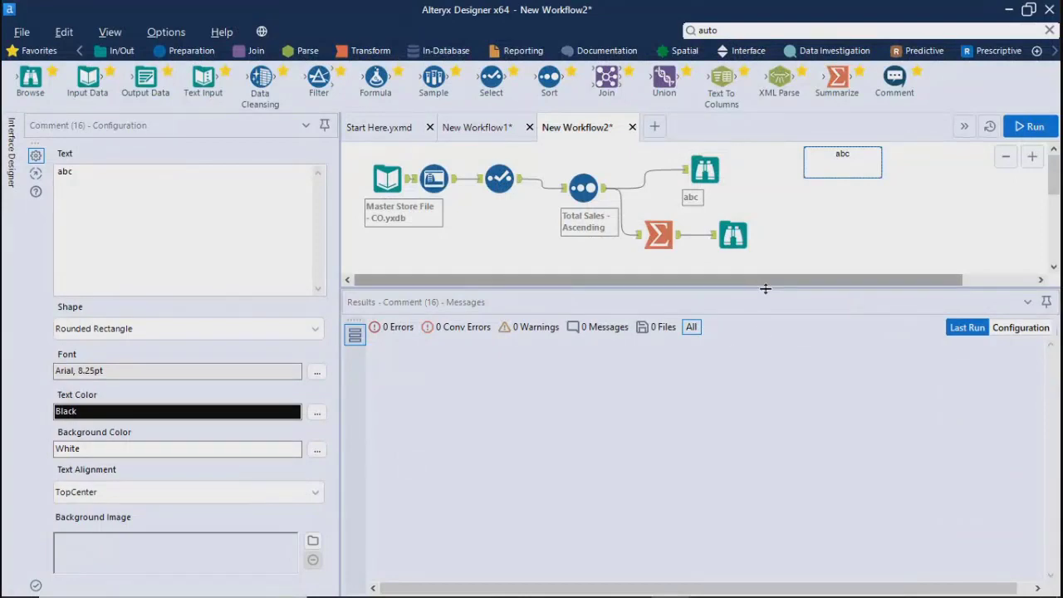
- Place a Text Input tool on the empty canvas below the Master Store File input and title its first column "Name"
drag(778, 427, 790, 468)
click(451, 298)
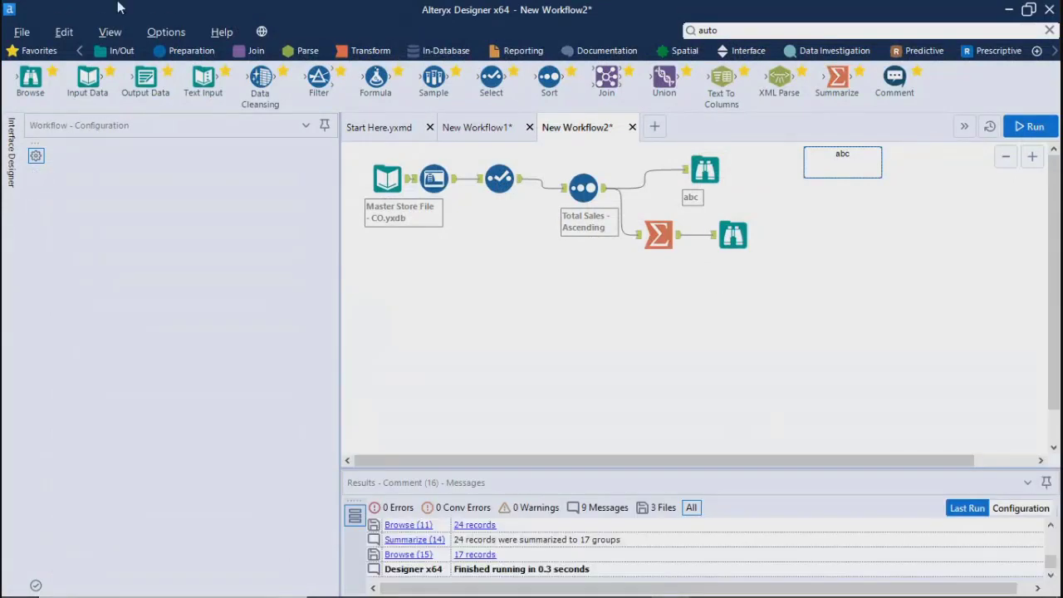
drag(192, 78, 387, 305)
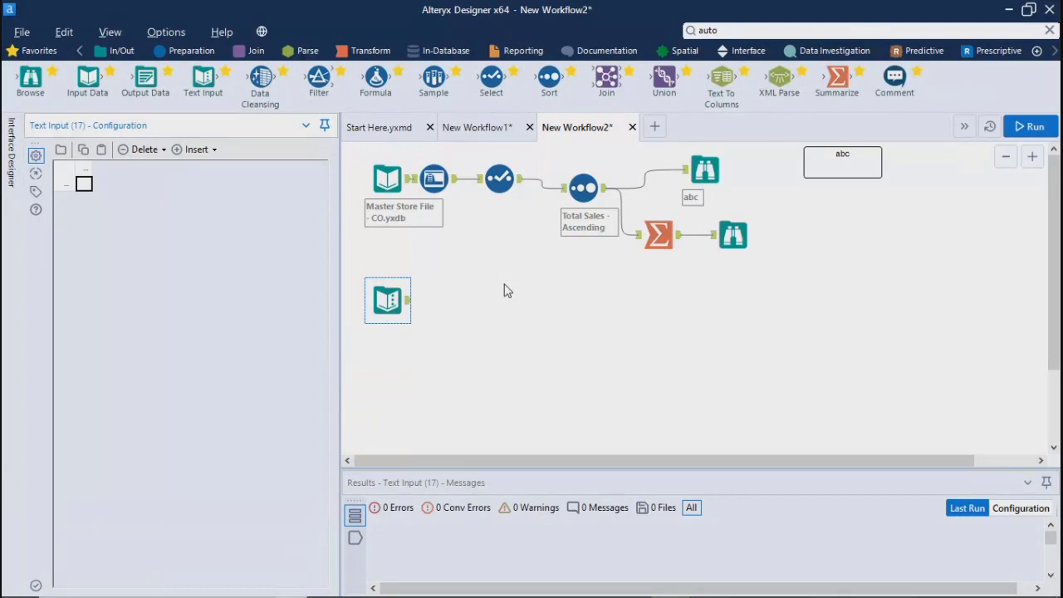
click(84, 168)
text(Name)
click(90, 188)
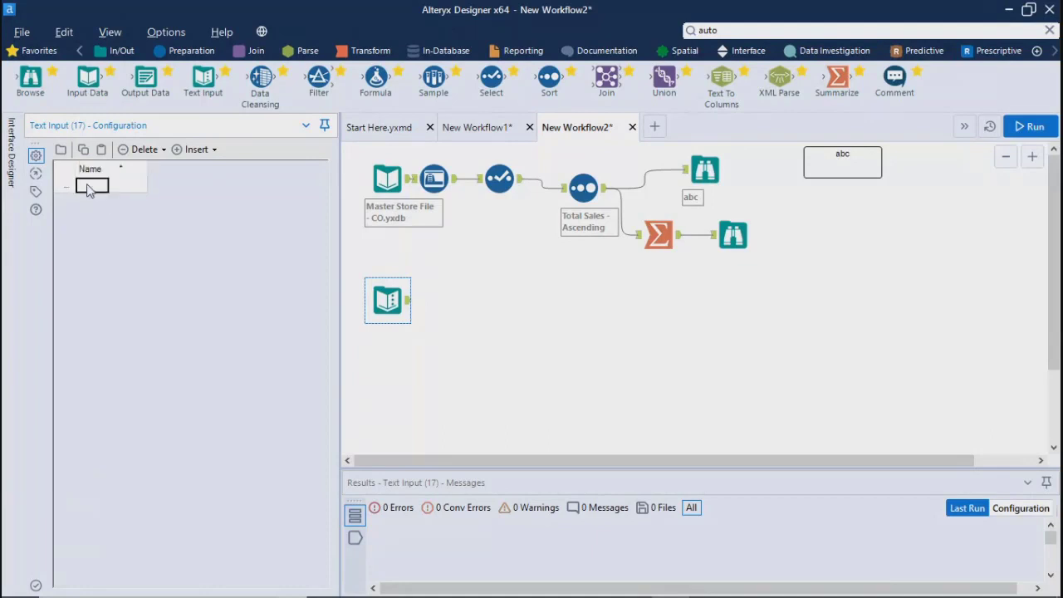
- Fill the first three rows of the Text Input's Name column with people's first names
text(Satyendra)
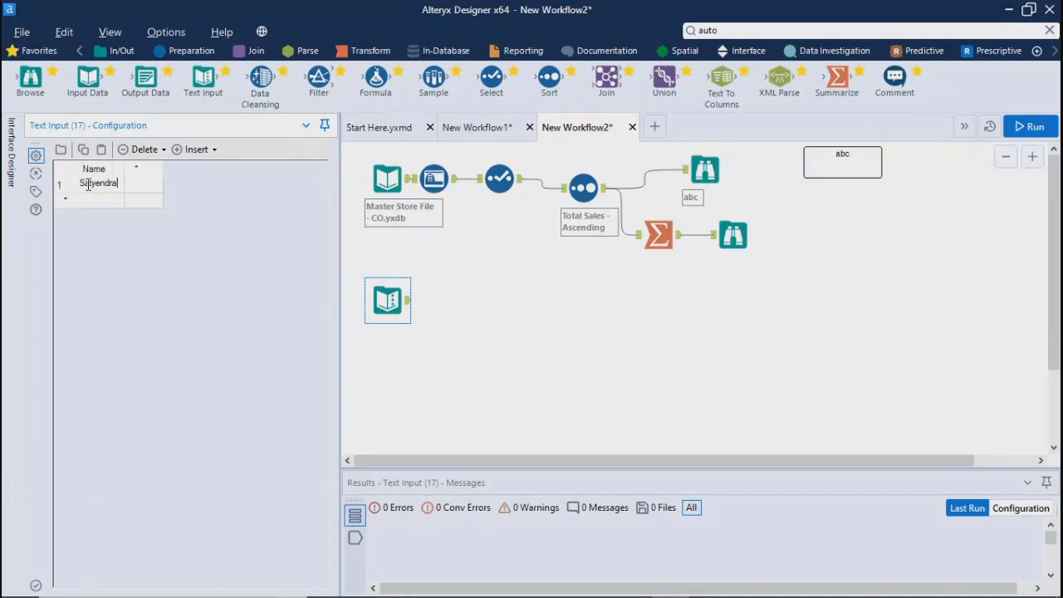
key(Return)
text(eep)
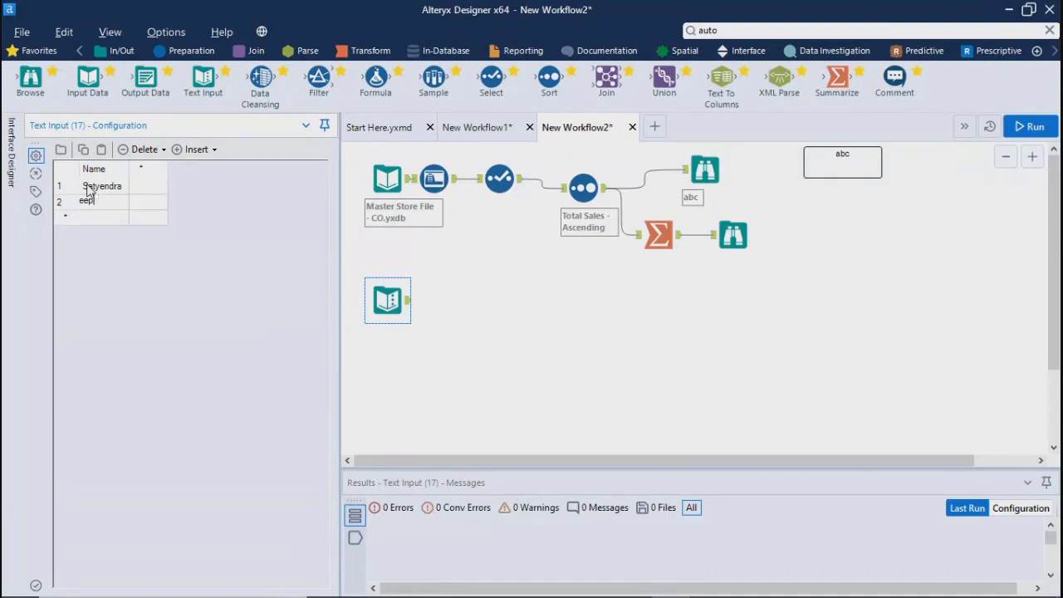
key(BackSpace)
key(BackSpace)
key(BackSpace)
text(Deepak)
key(Return)
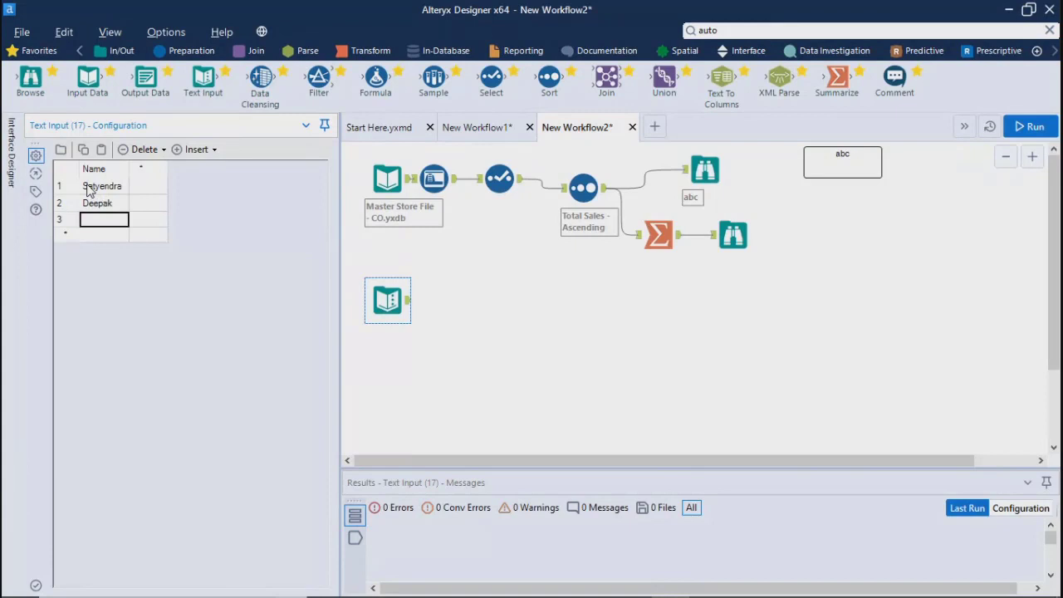
text(Shhikha)
key(Return)
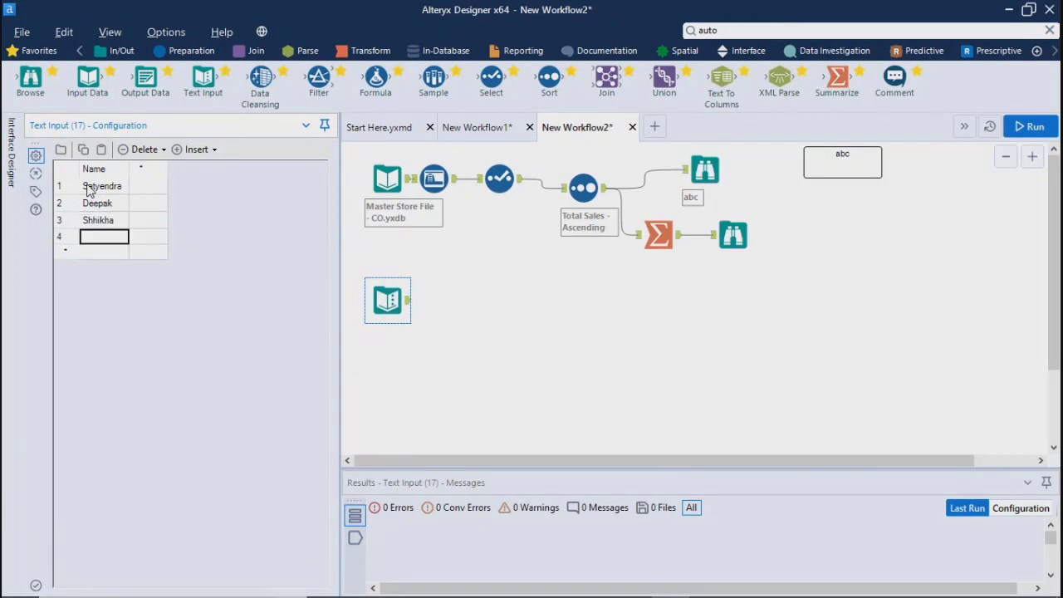
- Correct the spelling of the third row's name and enter another first name in the fourth row
click(98, 224)
double_click(98, 222)
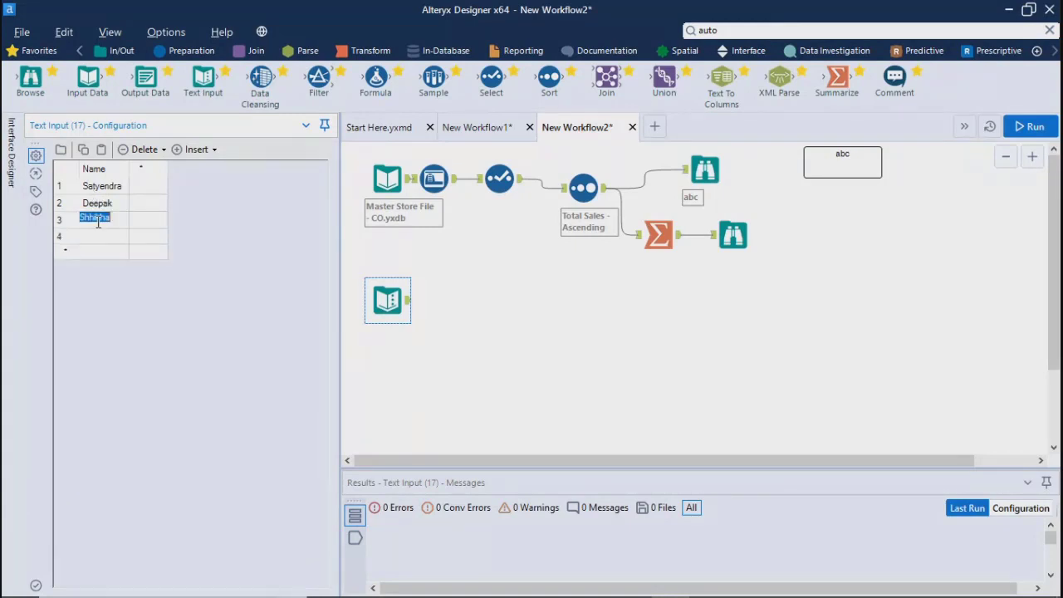
click(98, 223)
key(BackSpace)
click(95, 241)
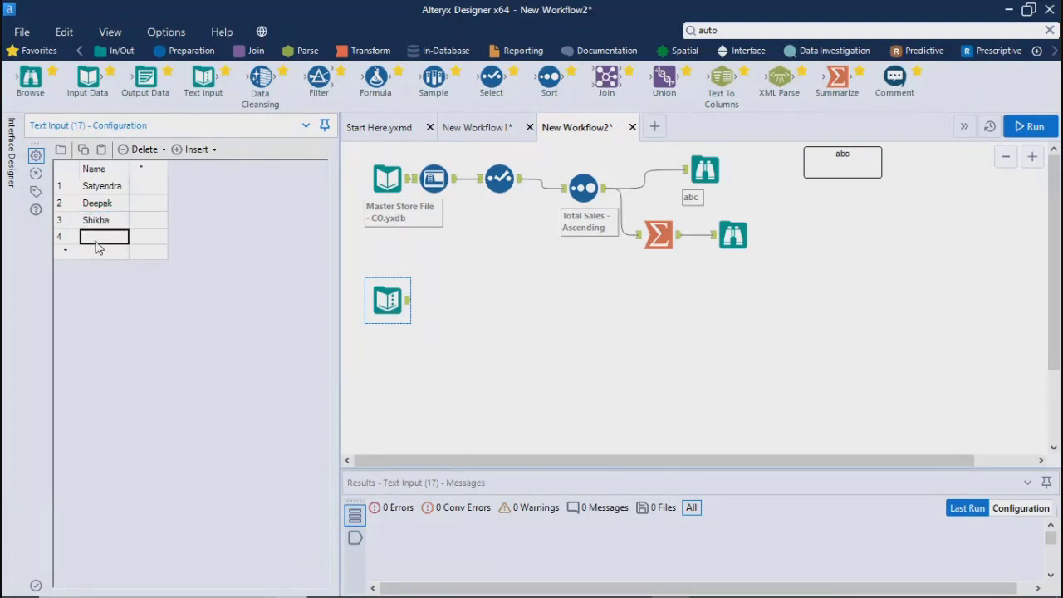
text(Vishnu)
key(Return)
- Add a second column titled "Rank" to the Text Input and enter 1 for each of the four names
click(145, 170)
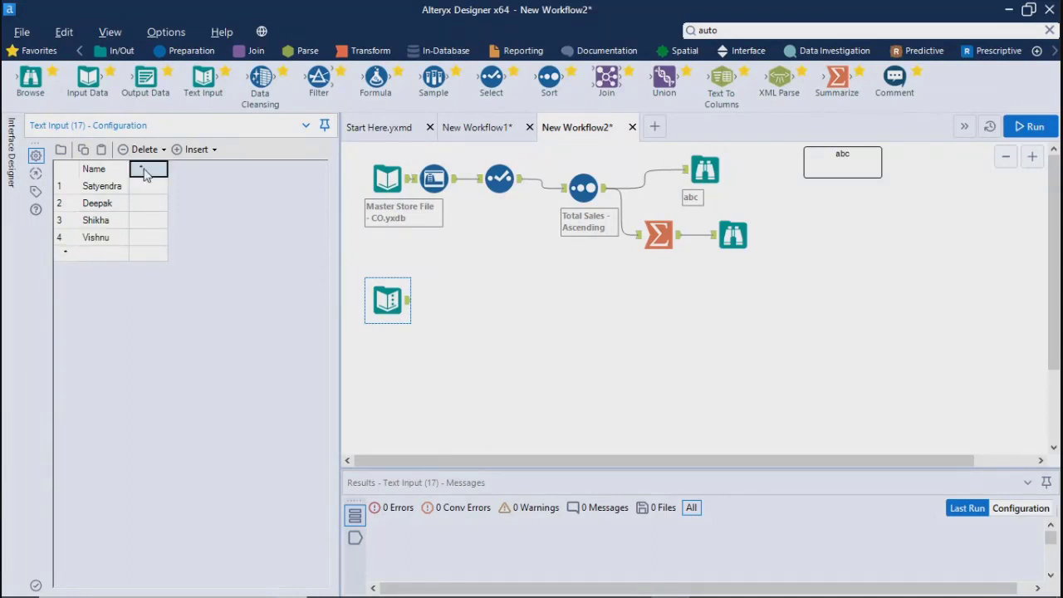
click(145, 169)
text(Rank)
key(Return)
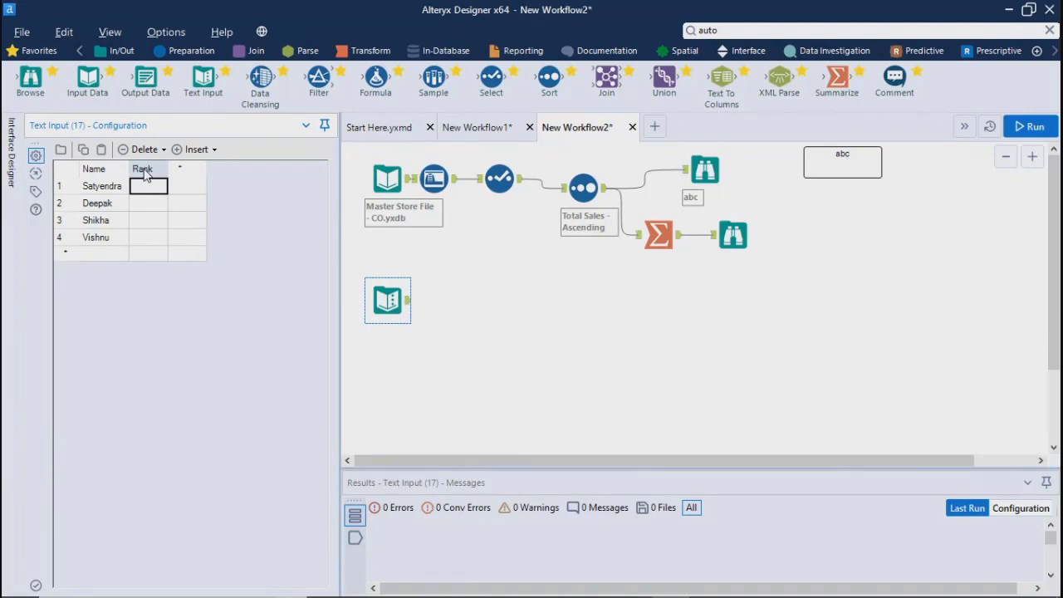
text(1)
key(Return)
text(1)
key(Return)
text(1)
key(Return)
text(1 1)
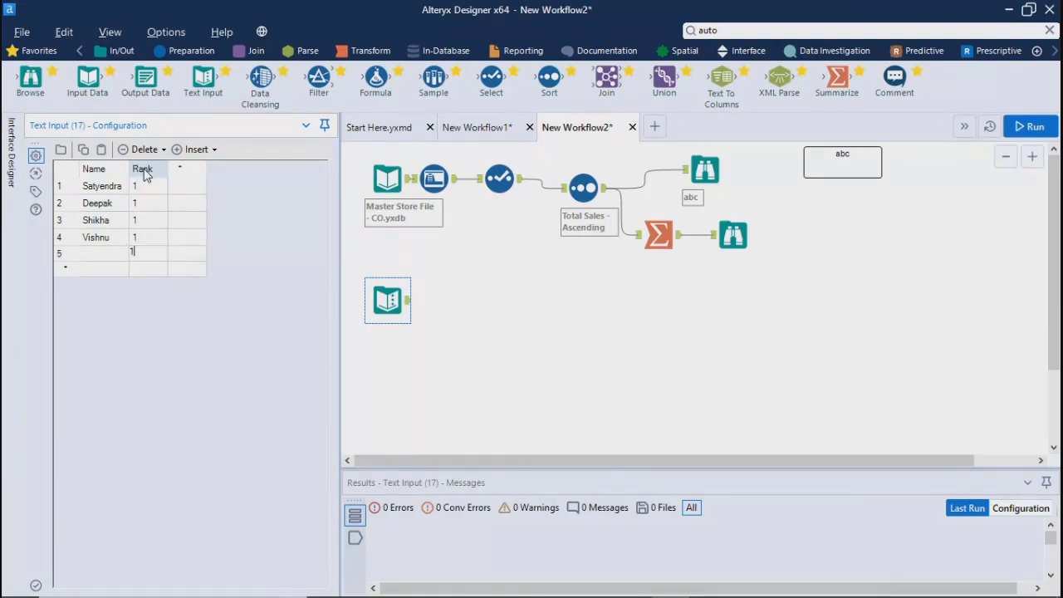
- Connect a Browse tool to the Text Input's output, run the workflow and dismiss the completion message
click(395, 331)
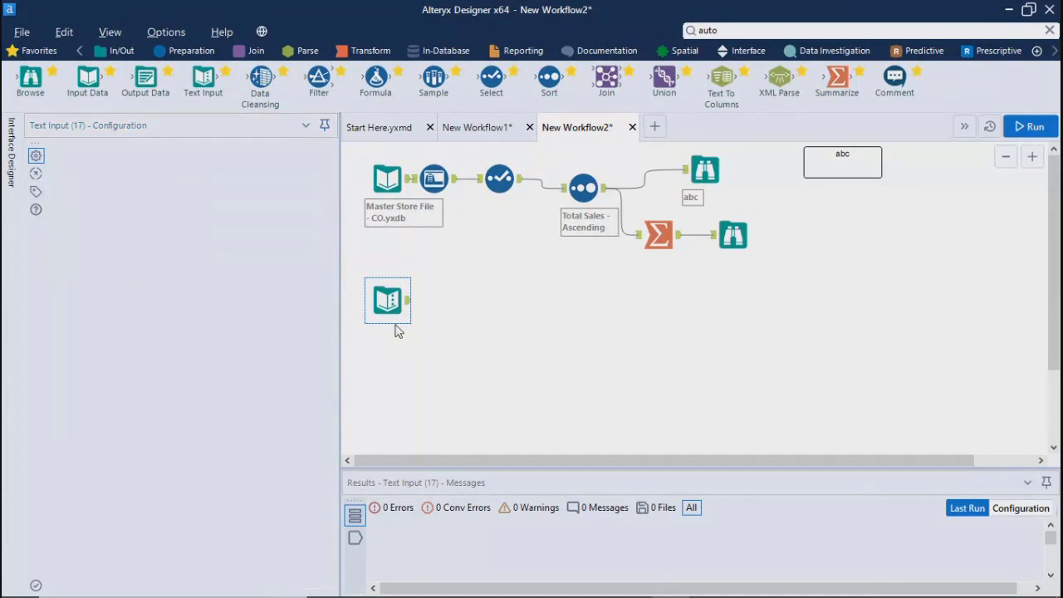
click(387, 302)
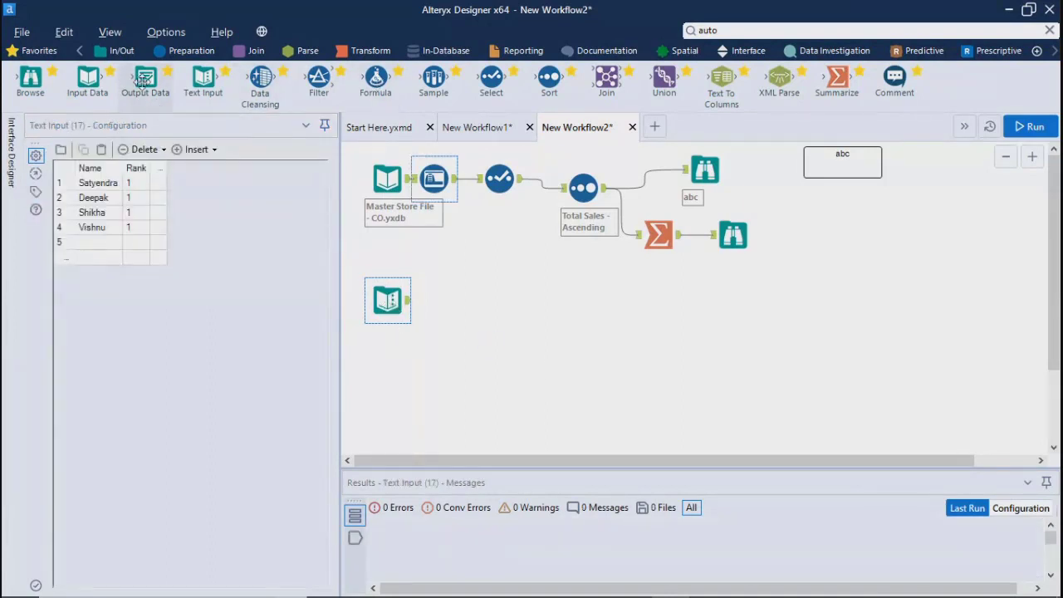
drag(30, 79, 486, 307)
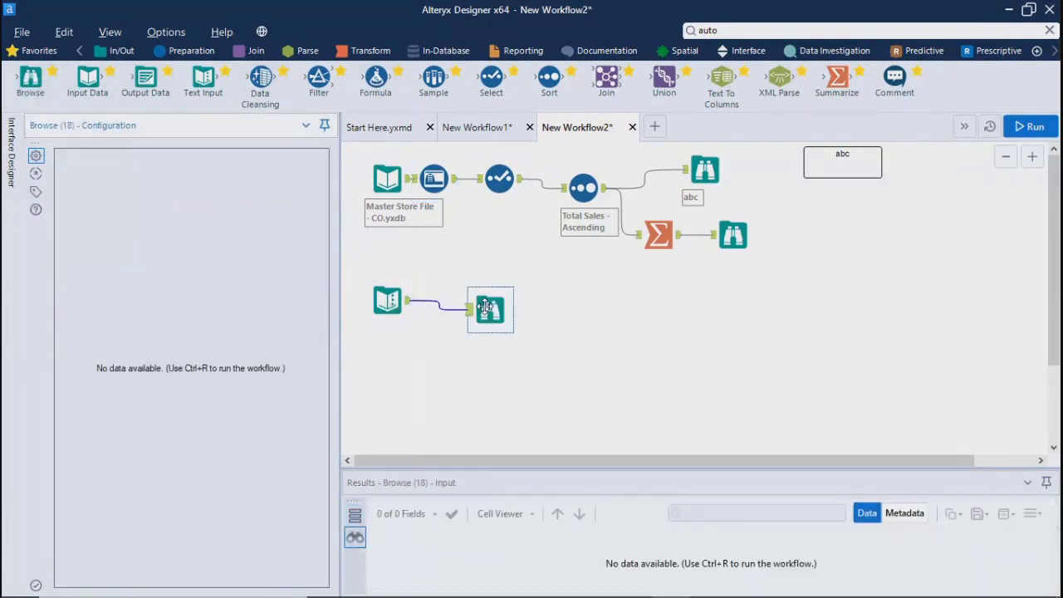
click(1027, 126)
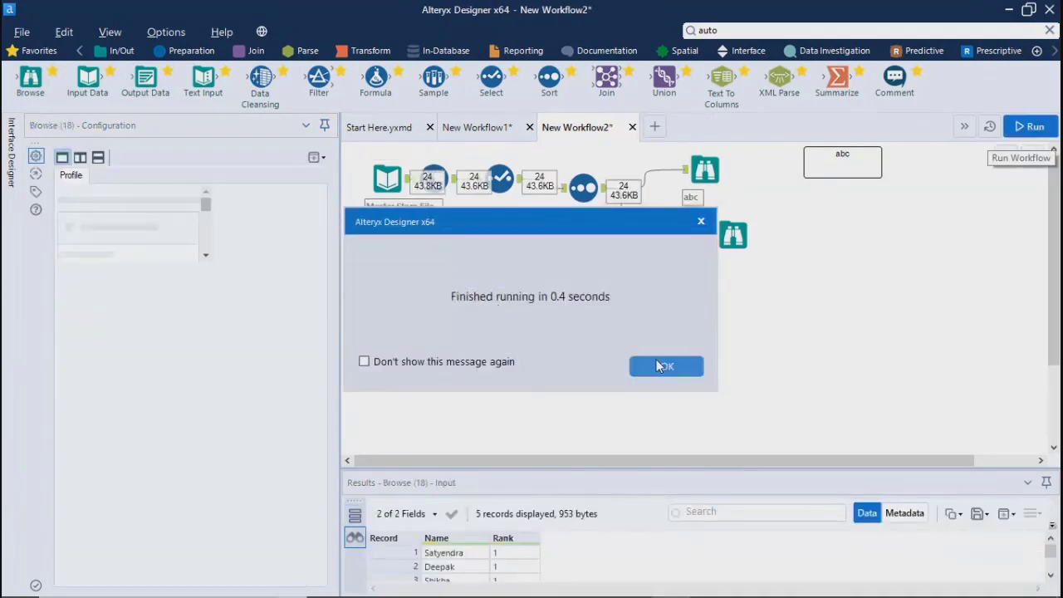
click(662, 366)
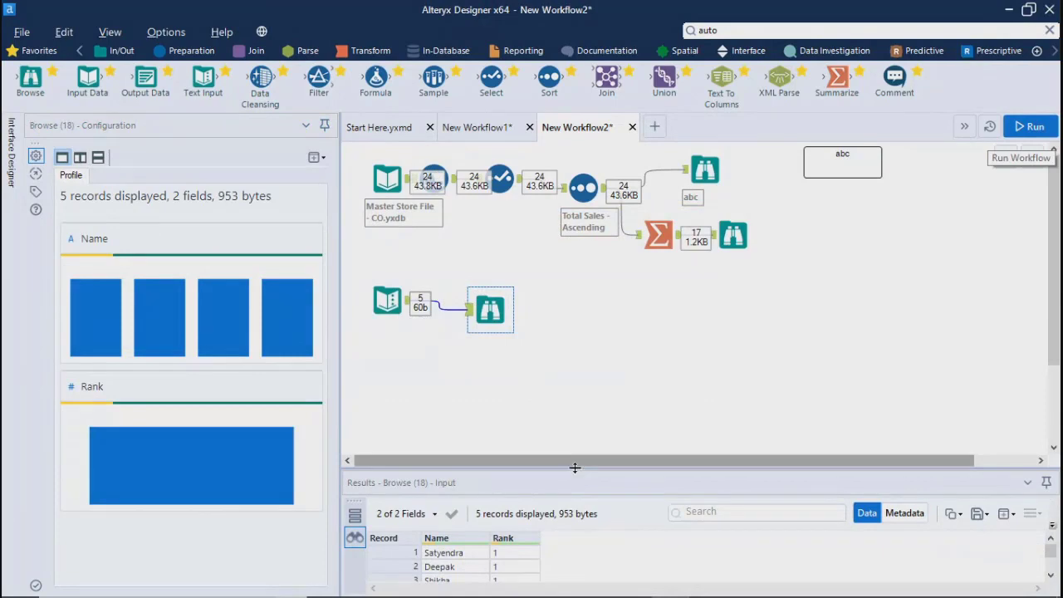
- Enlarge the results area and review the Name and Rank records from the new Browse tool
drag(575, 467, 562, 357)
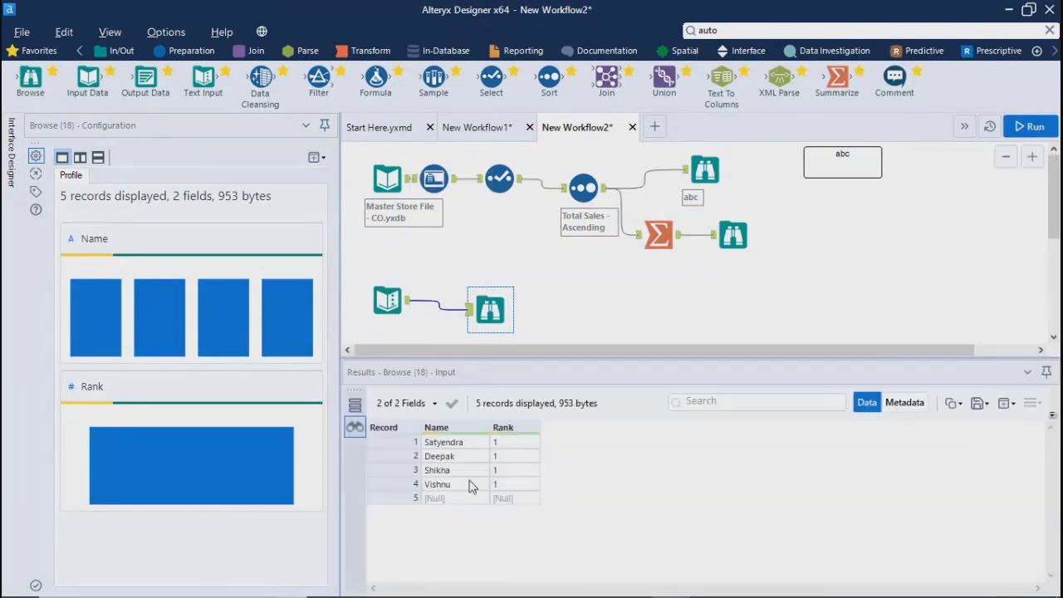
click(376, 300)
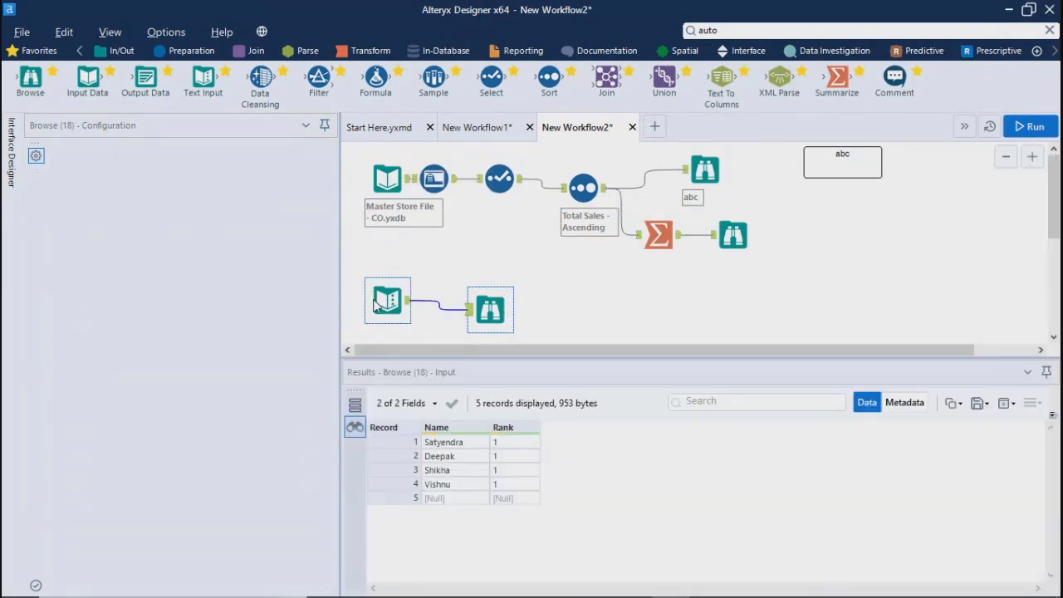
click(490, 310)
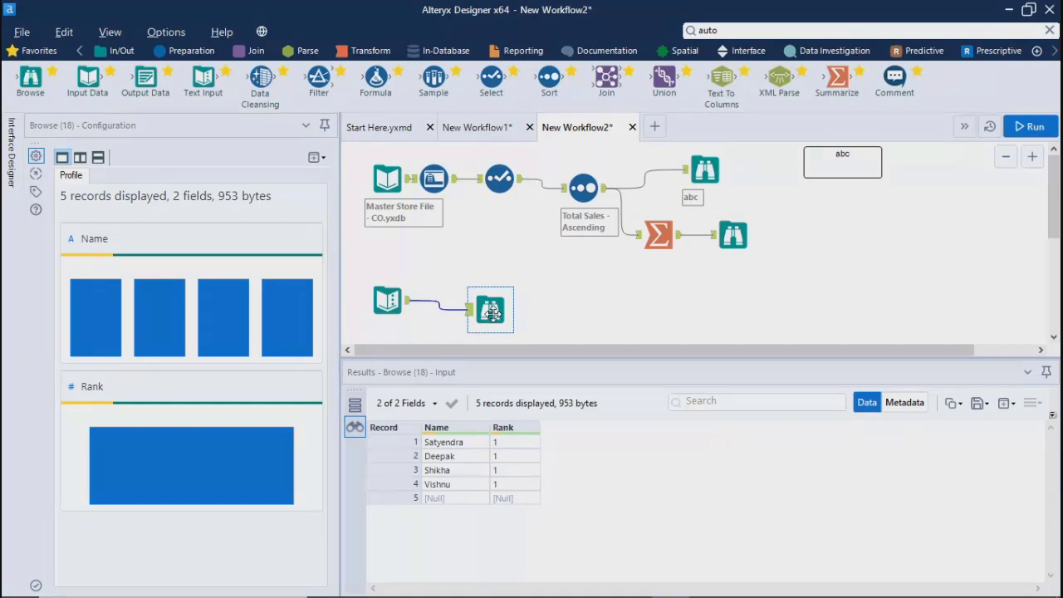
- Switch to File Explorer, preview tds_sample_data_all.xlsx in the Desktop folder and show its sheet with 2014 company share prices
key(alt+Tab)
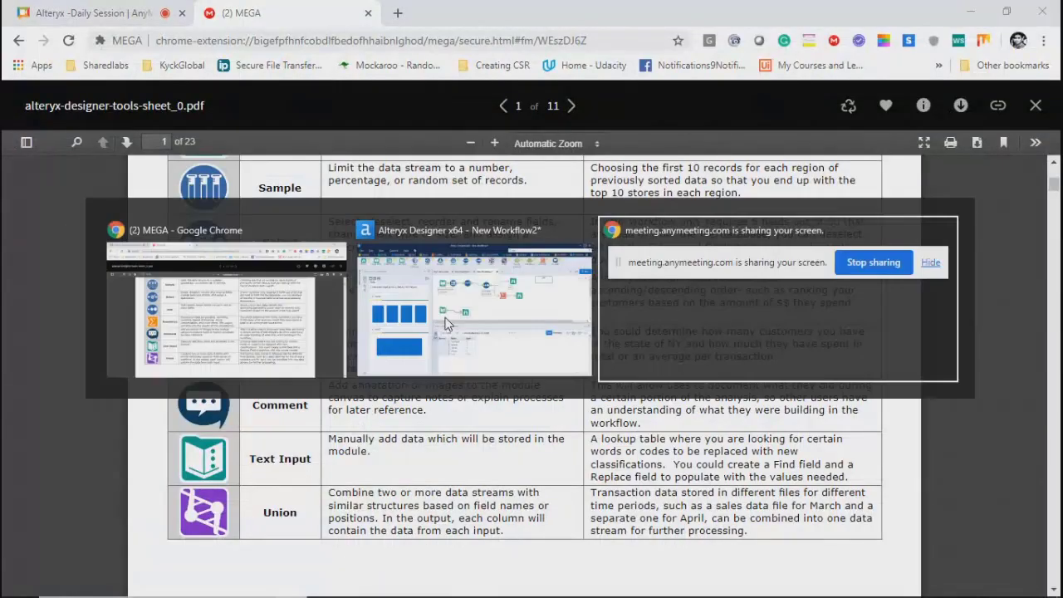
key(super+d)
mouse_move(316, 562)
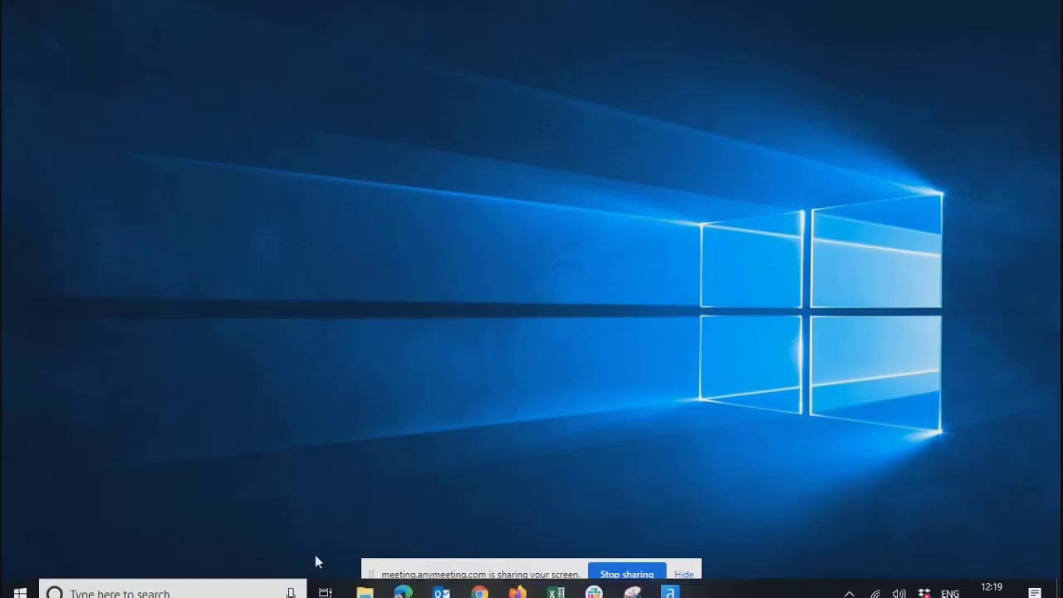
click(366, 585)
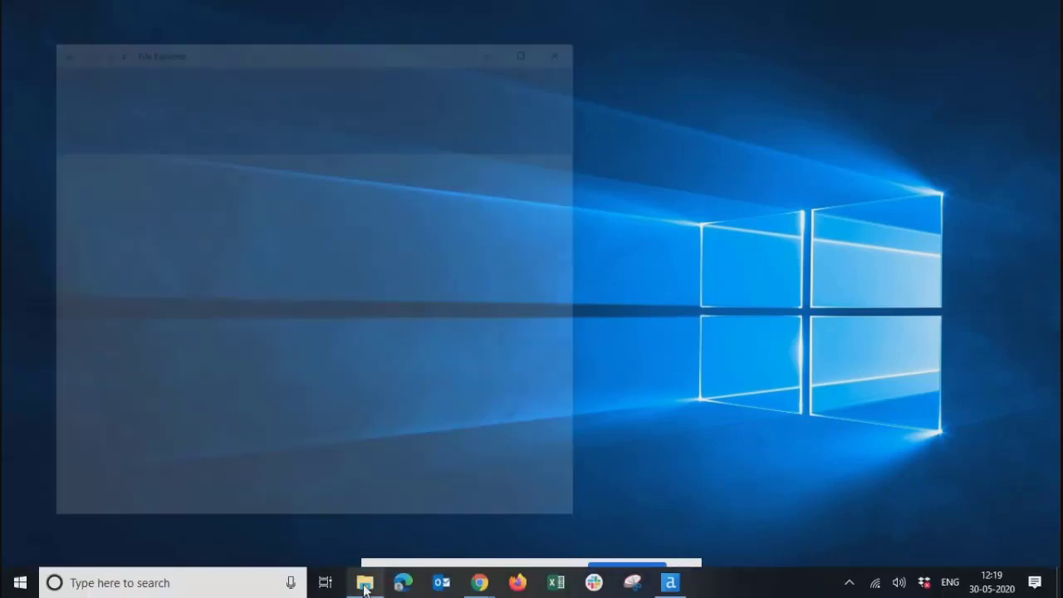
double_click(265, 218)
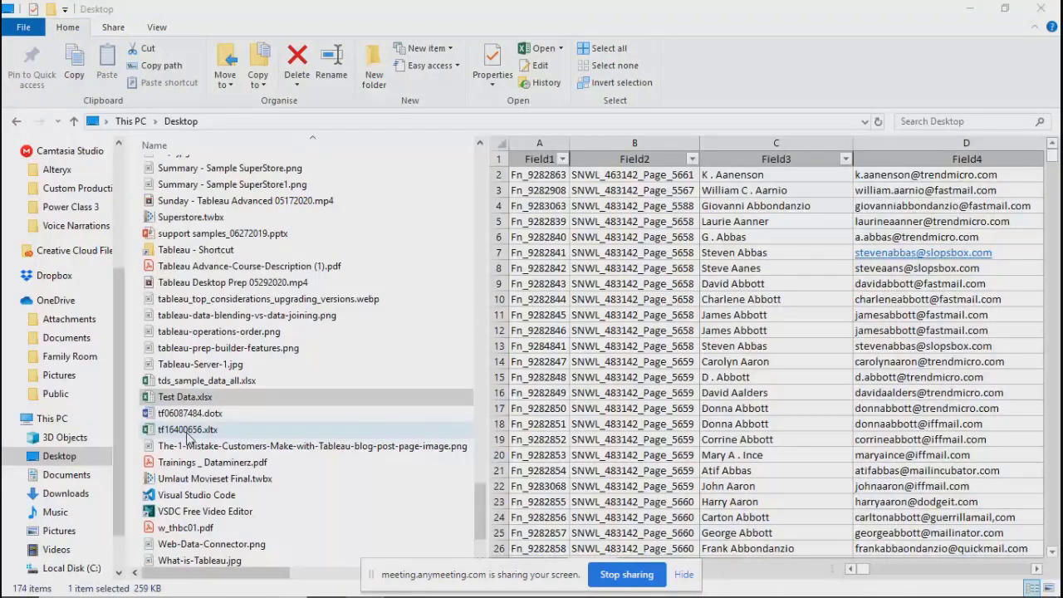
click(184, 386)
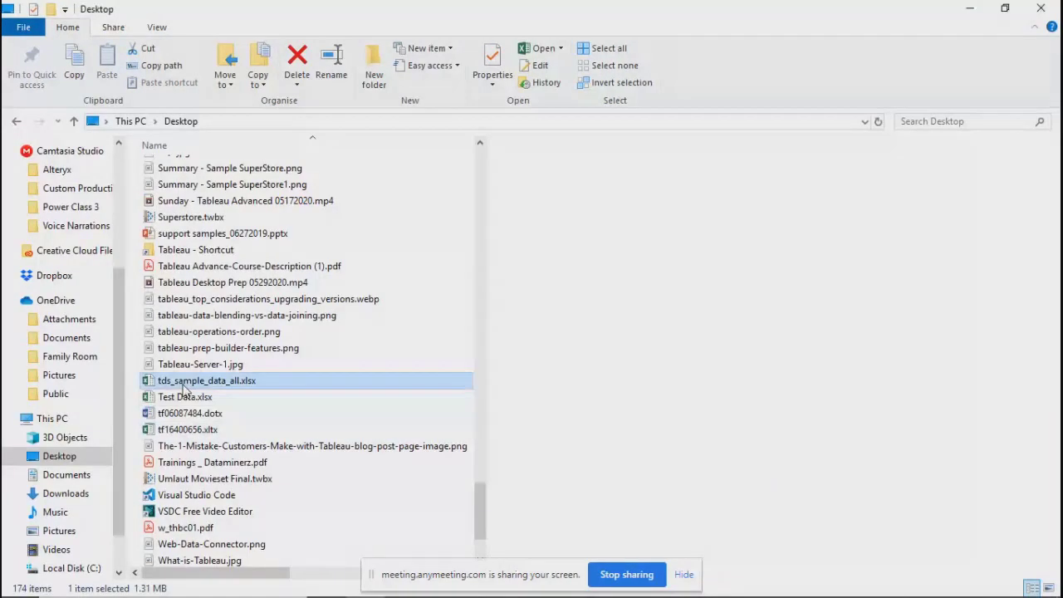
click(534, 159)
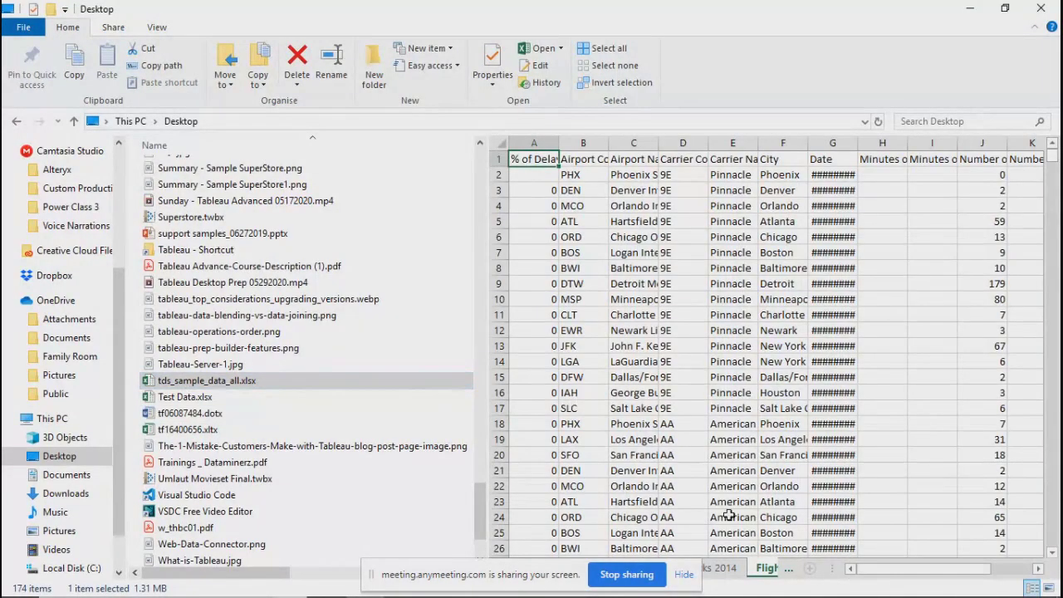
click(719, 567)
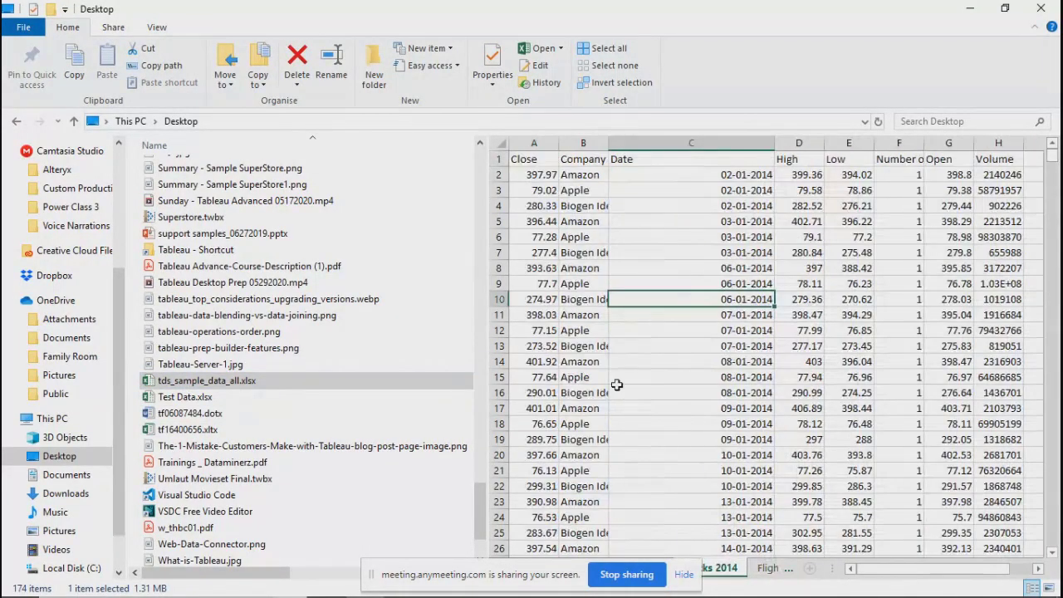
- Copy the range A1:H43, from the Close header through the Volume column, in the previewed 2014 sheet
click(536, 173)
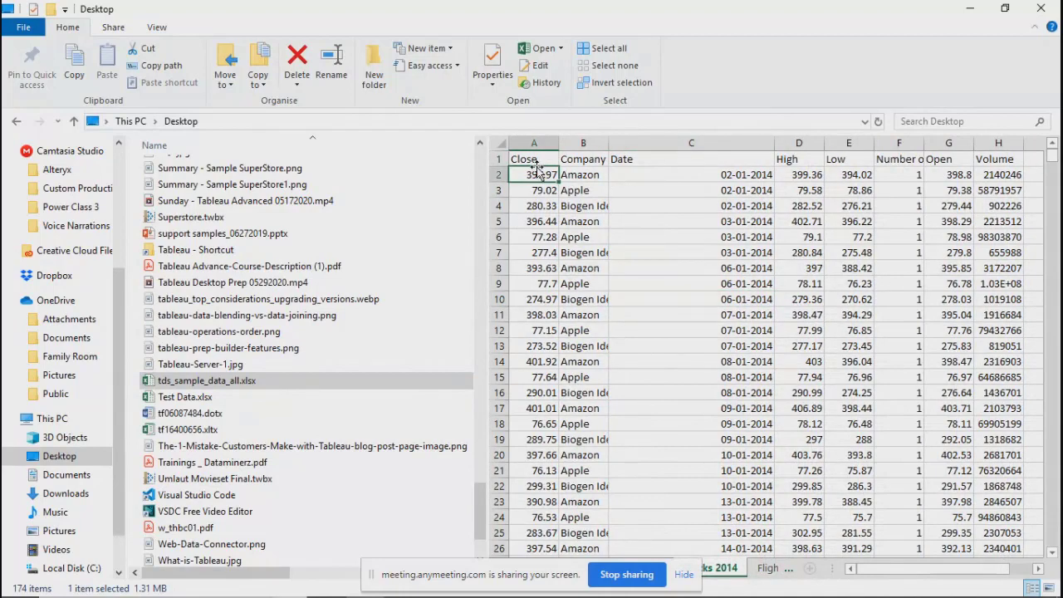
click(537, 164)
key(shift+Right)
key(shift+Right)
key(shift+Right)
key(shift+Right)
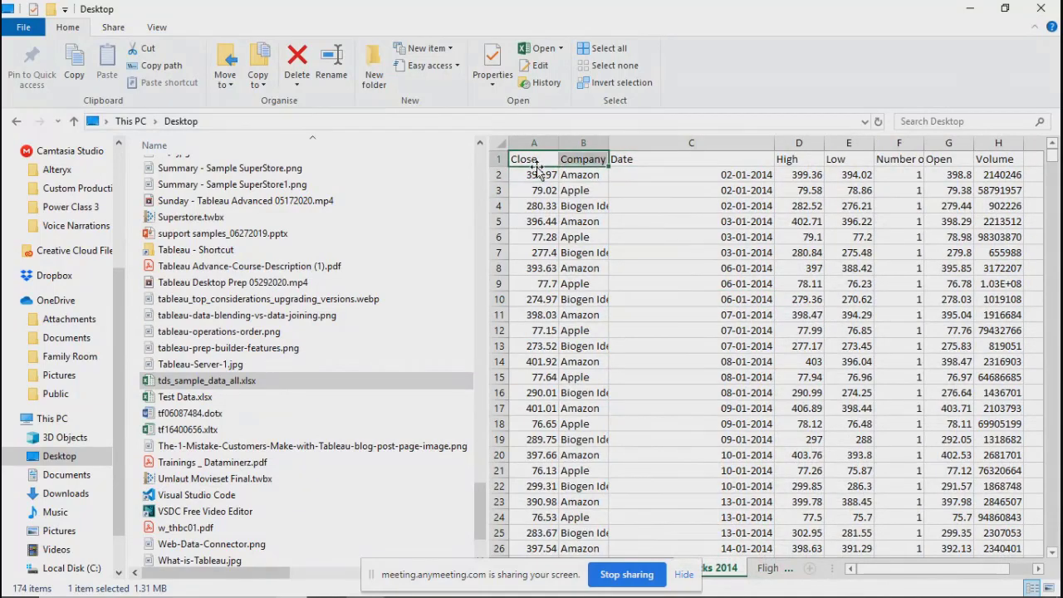
key(shift+Right)
key(shift+Right)
key(shift+Right)
key(shift+Right)
key(shift+Right)
key(shift+Right)
key(shift+Right)
key(shift+Down)
key(shift+Down)
key(shift+Down)
key(shift+Down)
key(shift+Down)
key(shift+Down)
key(shift+Down)
key(shift+Down)
key(shift+Down)
key(shift+Left)
key(shift+Left)
key(shift+Left)
key(shift+Left)
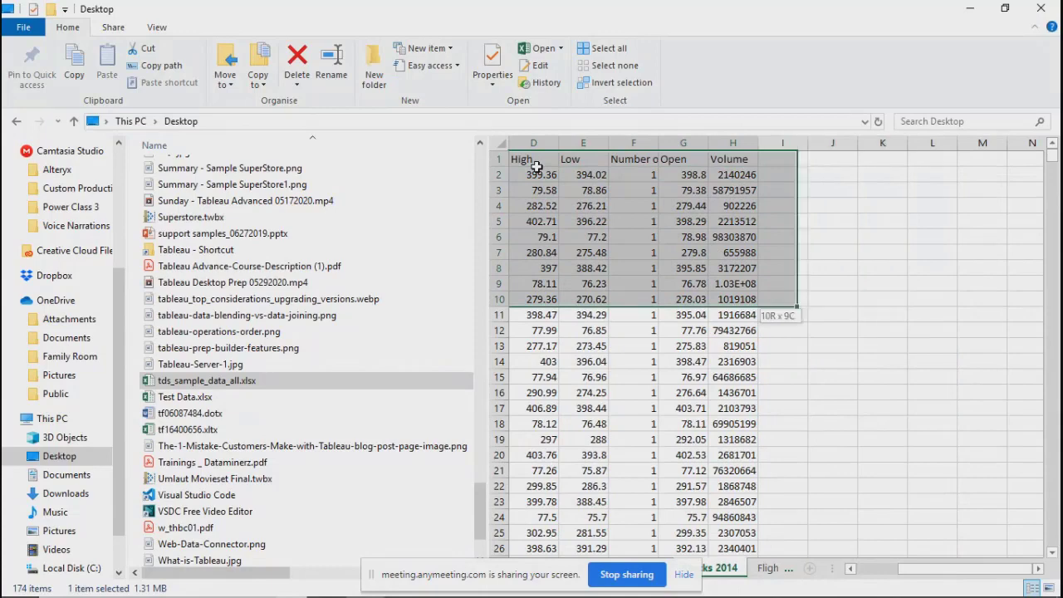
key(shift+Down)
key(shift+Down)
key(shift+Down)
key(shift+Down)
key(shift+Down)
key(shift+Down)
key(shift+Down)
key(shift+Down)
key(shift+Down)
key(shift+Down)
key(shift+Down)
key(shift+Down)
key(shift+Down)
key(shift+Down)
key(shift+Down)
key(shift+Down)
key(shift+Down)
key(shift+Down)
key(shift+Down)
key(shift+Down)
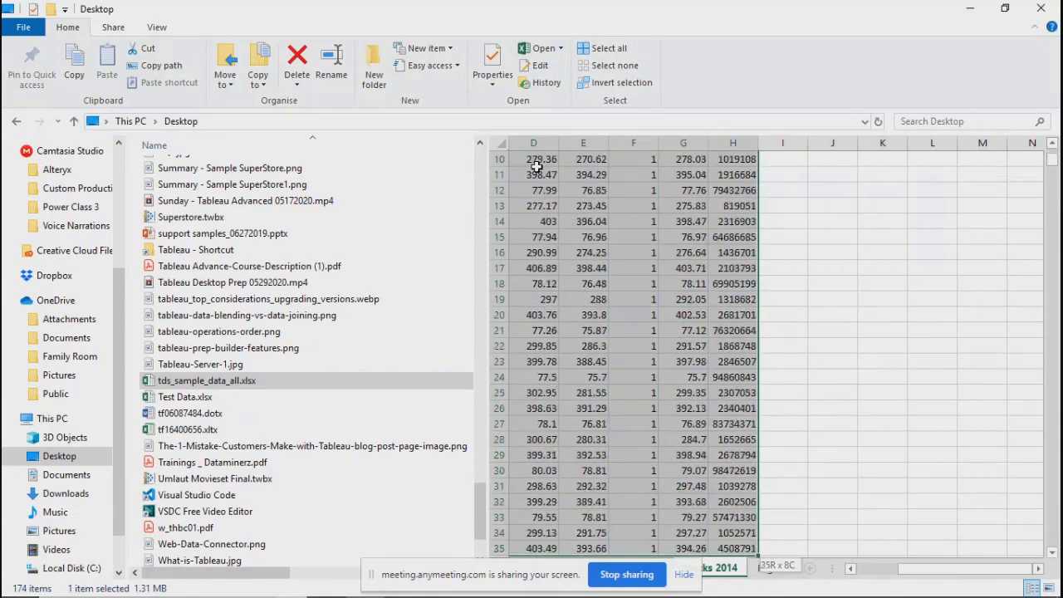
key(ctrl+c)
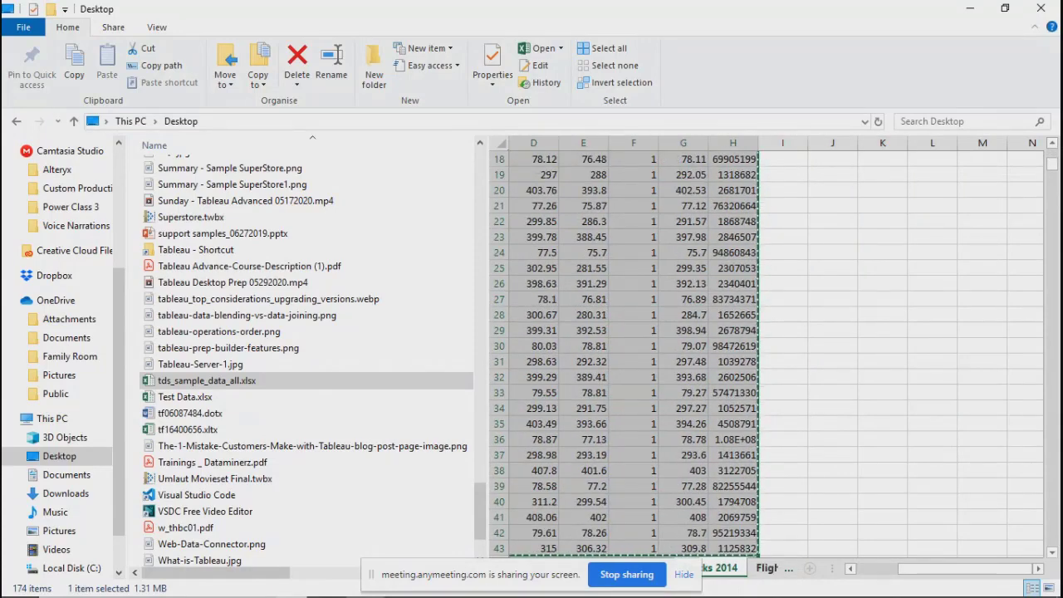
- Switch back to Alteryx Designer and paste the copied 2014 share-price range into the Text Input table from its top-left corner
mouse_move(480, 586)
click(669, 582)
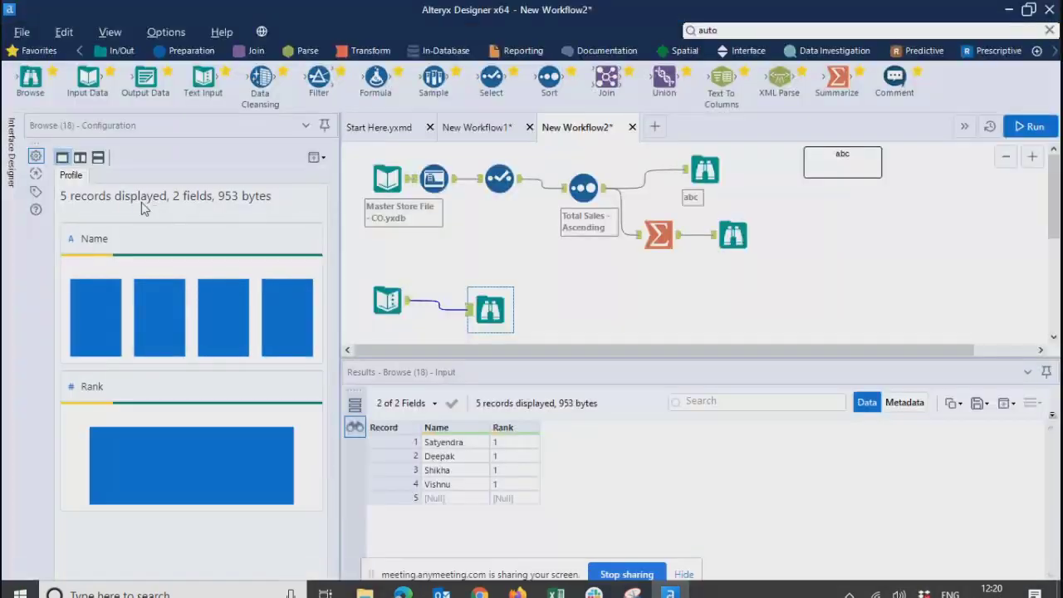
click(387, 300)
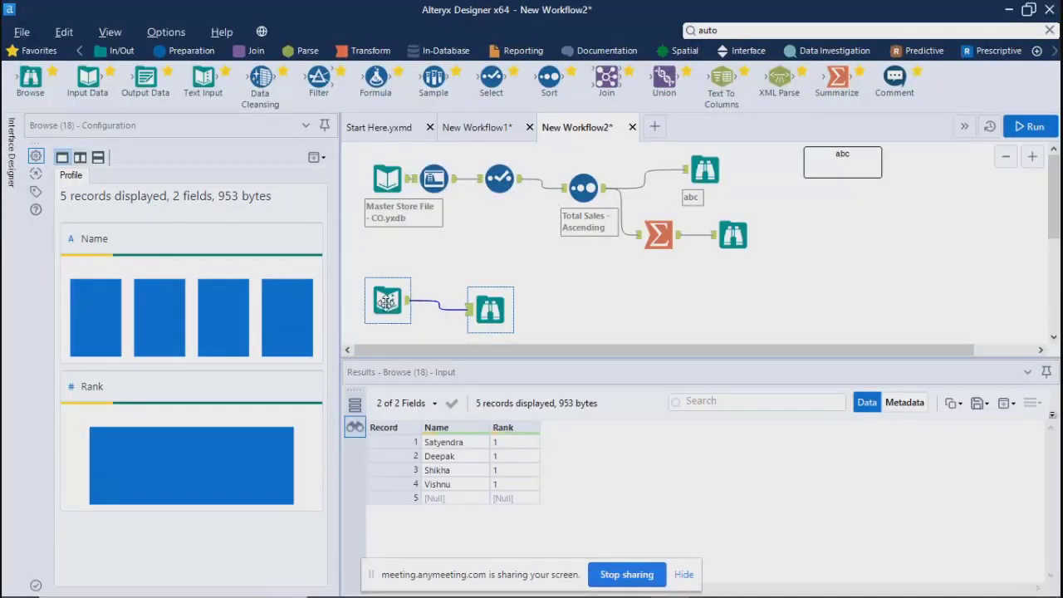
click(67, 171)
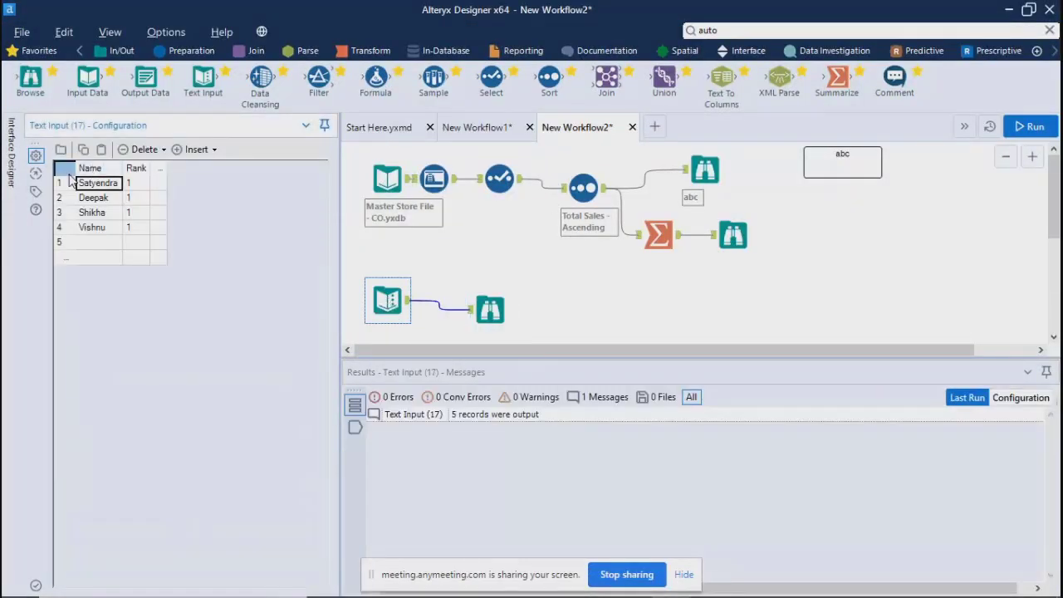
key(ctrl+v)
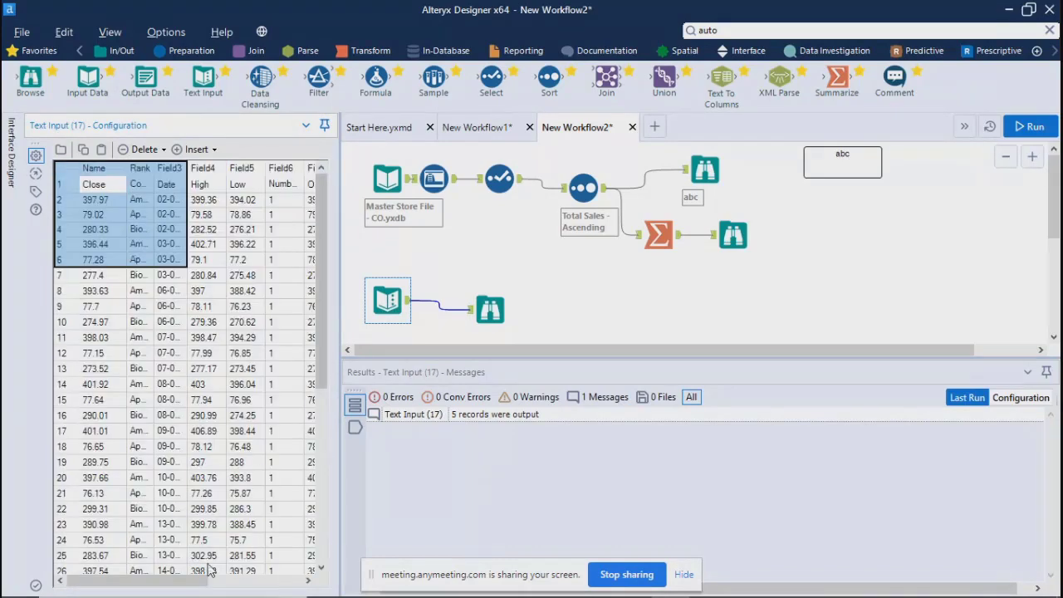
mouse_move(175, 585)
mouse_down()
mouse_move(296, 581)
mouse_move(174, 585)
mouse_up()
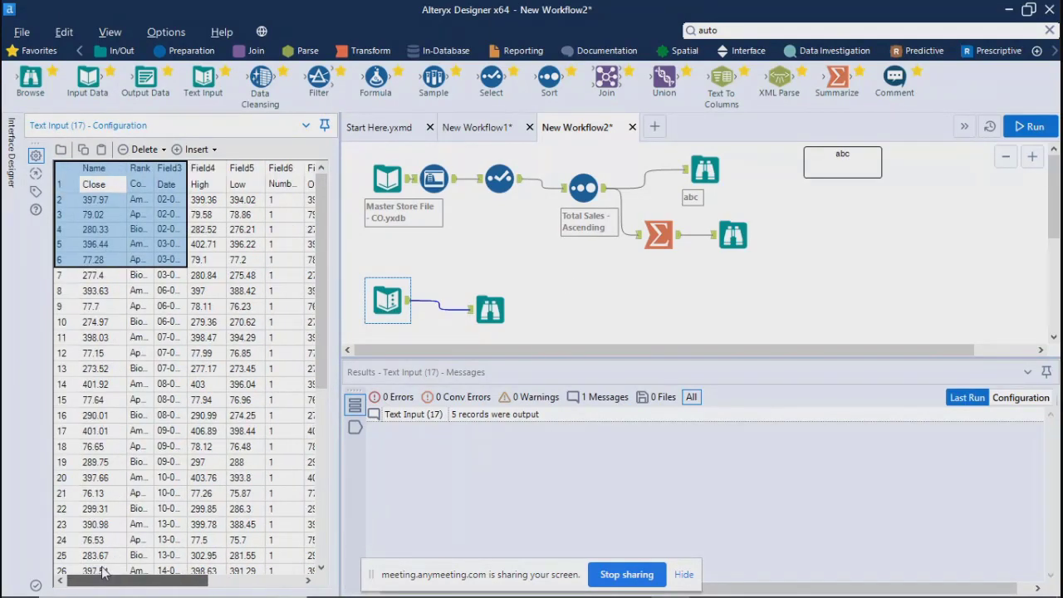
- Run the workflow with the pasted share-price data and dismiss the completion message
click(569, 271)
click(1030, 126)
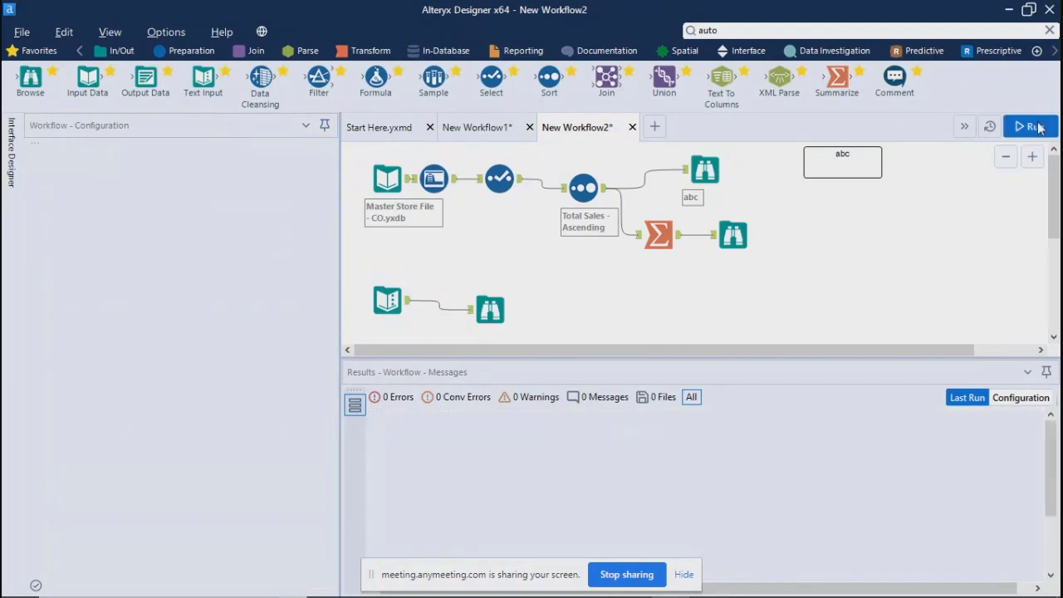
click(670, 365)
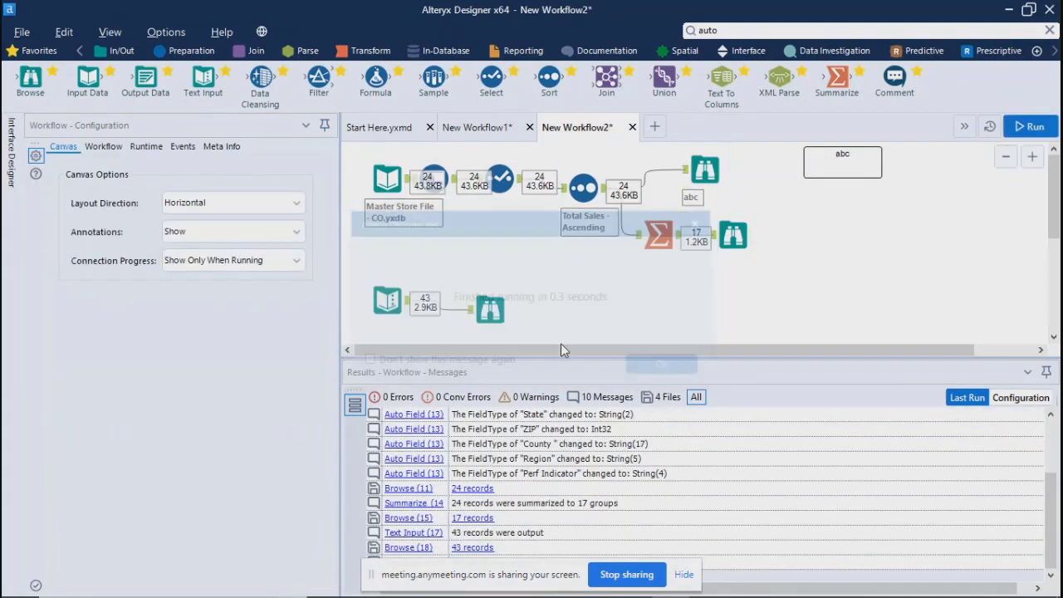
- Enlarge the results area for the Browse tool after the Text Input and review the pasted company share-price records through the last row
click(388, 296)
click(490, 309)
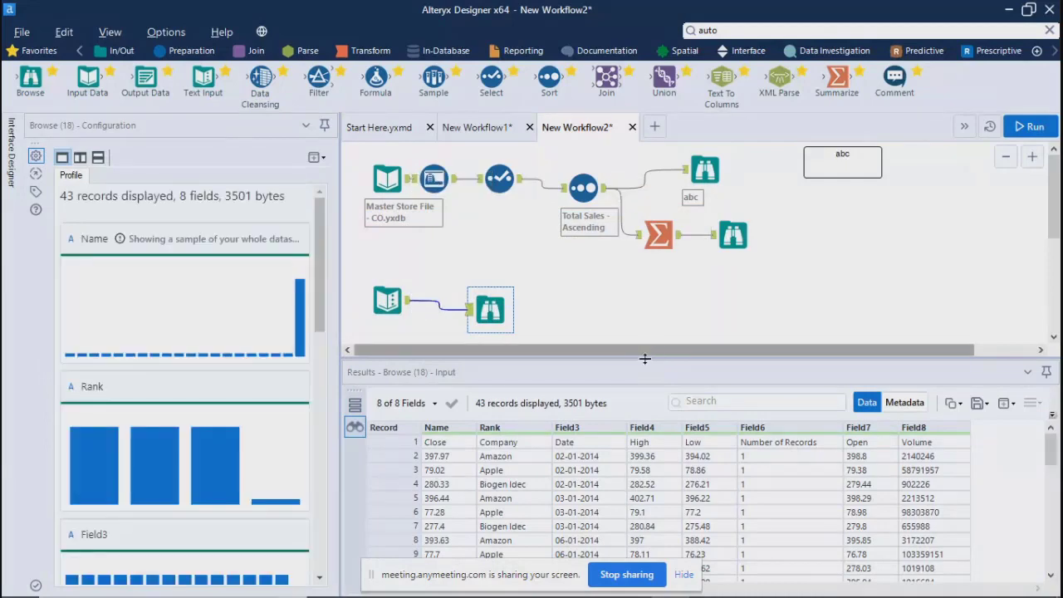
drag(648, 367, 652, 234)
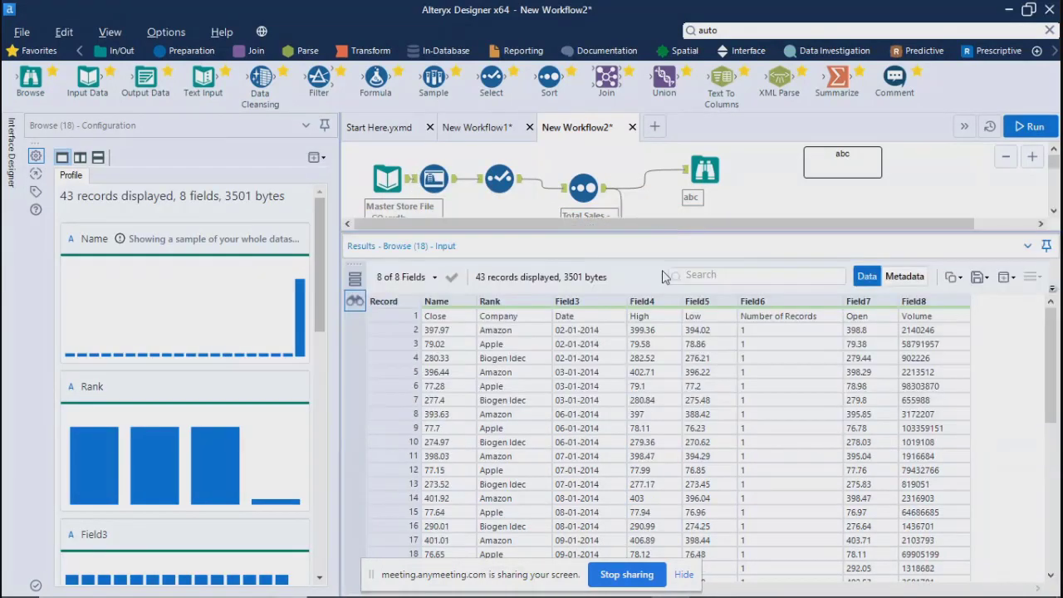
click(685, 575)
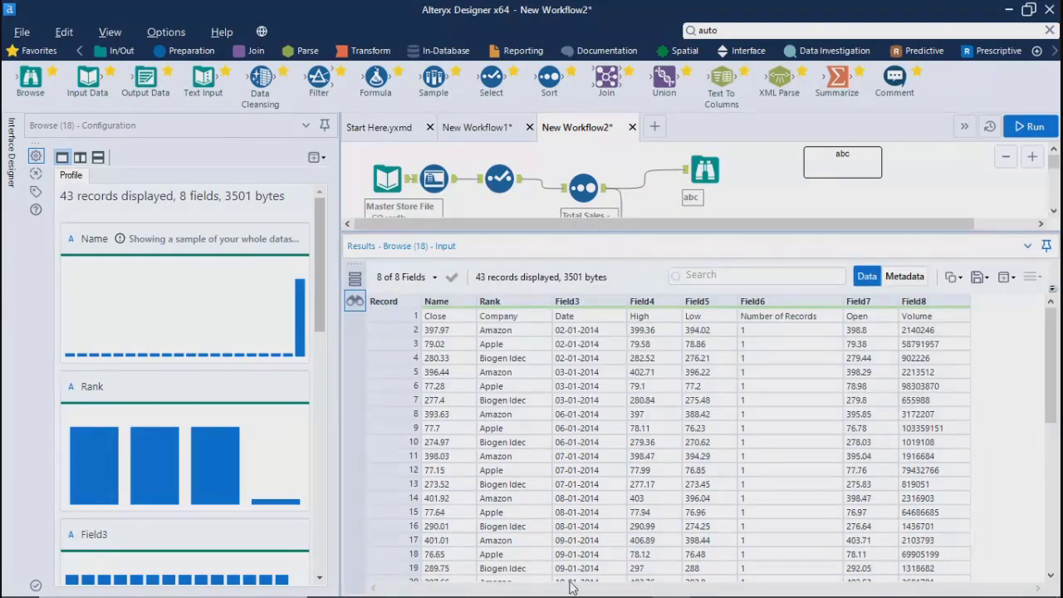
click(617, 501)
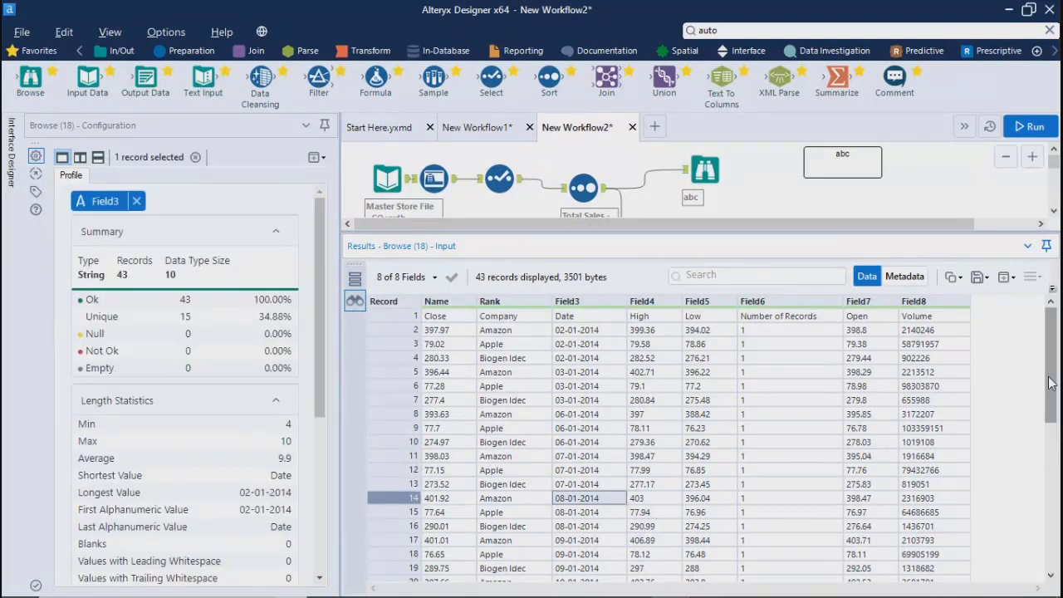
drag(1050, 392, 1047, 555)
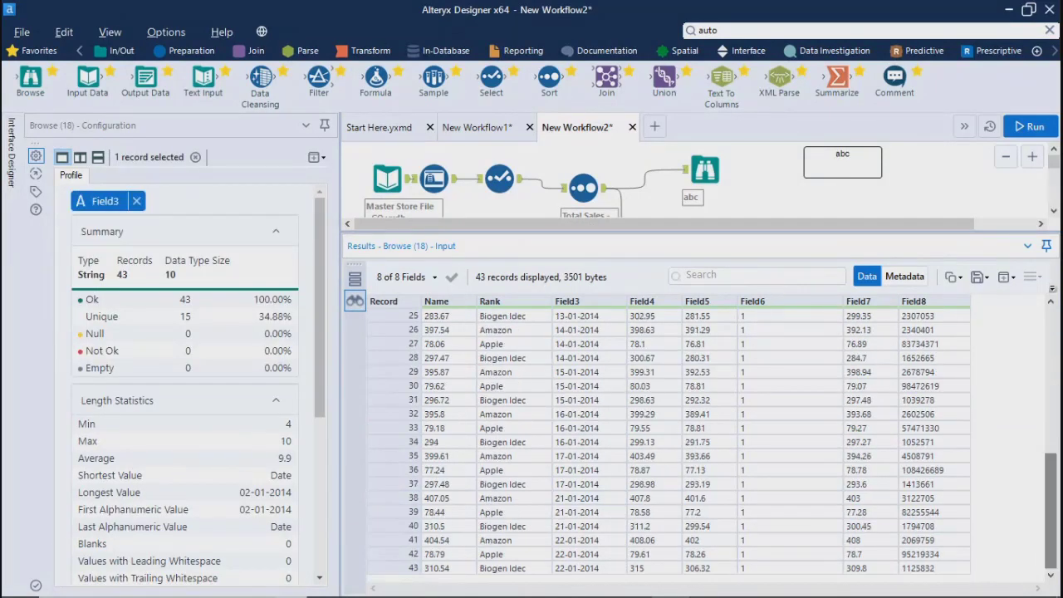
click(630, 430)
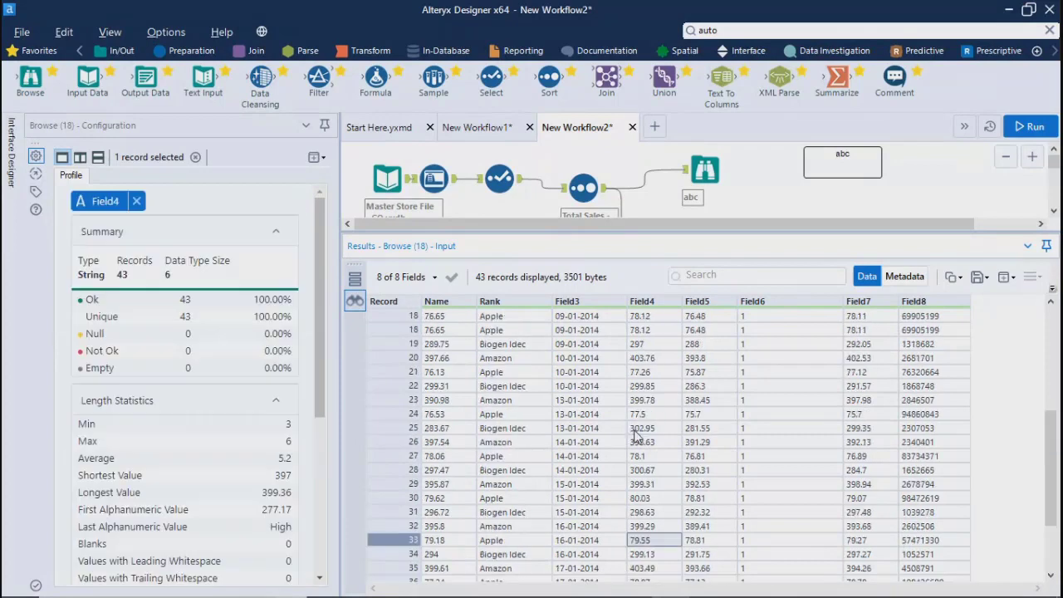
scroll(627, 434, up, 8)
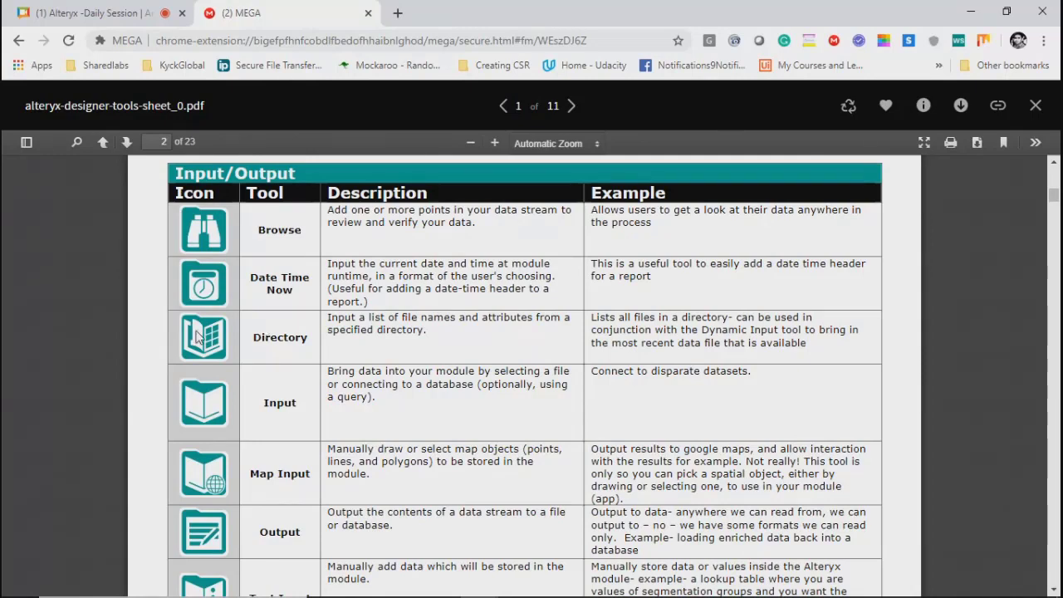
- Read the Directory tool's description in alteryx-designer-tools-sheet_0.pdf and continue down to the Auto Field entry under Preparation
drag(423, 329, 328, 323)
click(421, 340)
scroll(422, 382, down, 10)
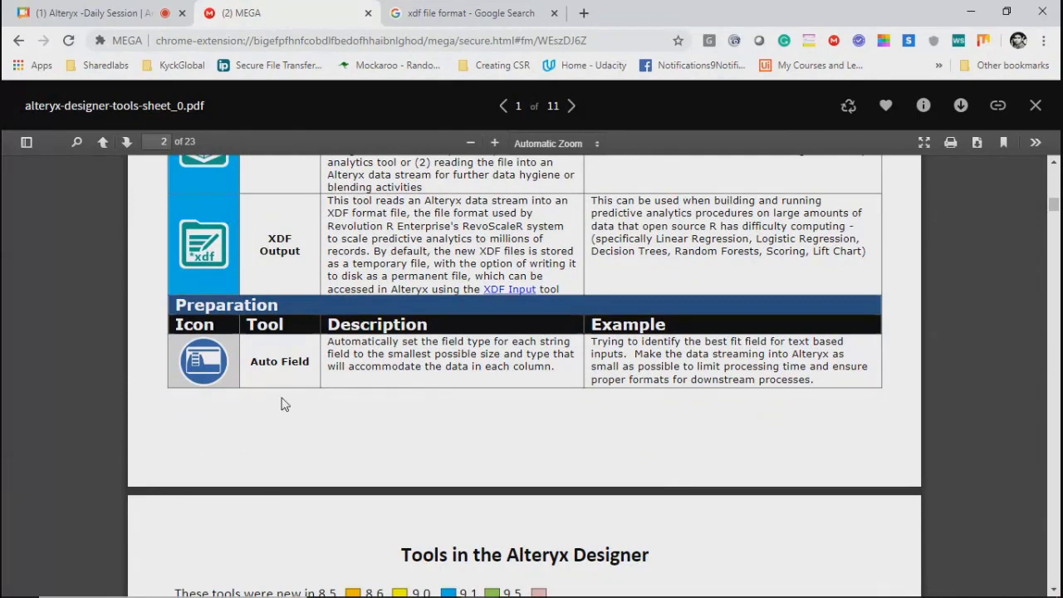
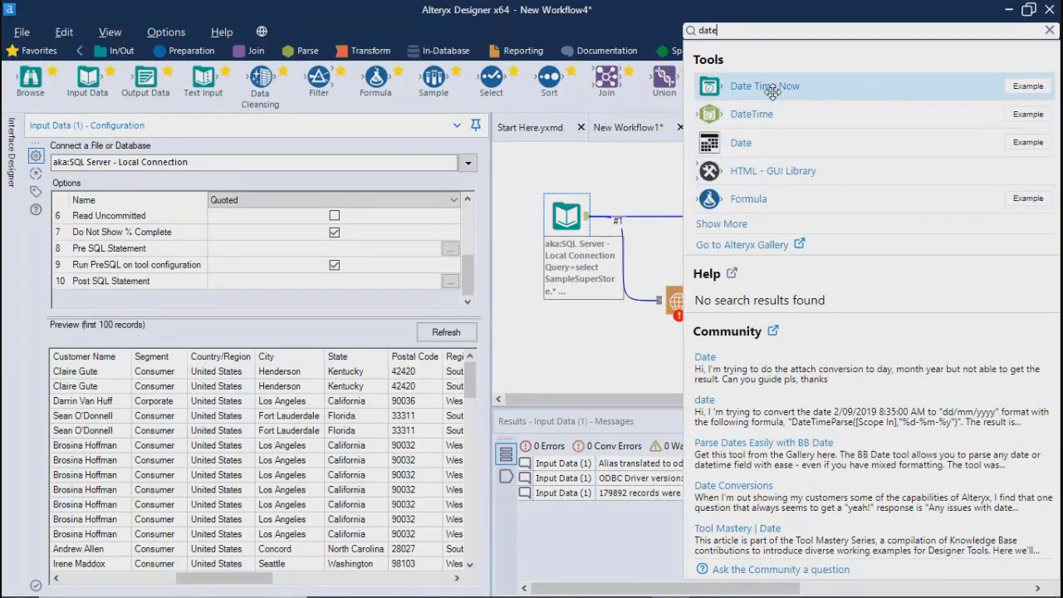
- Find the Filter tool by searching for "fil", place it below the SQL Server Input Data tool and connect that tool's output to it
text(fil)
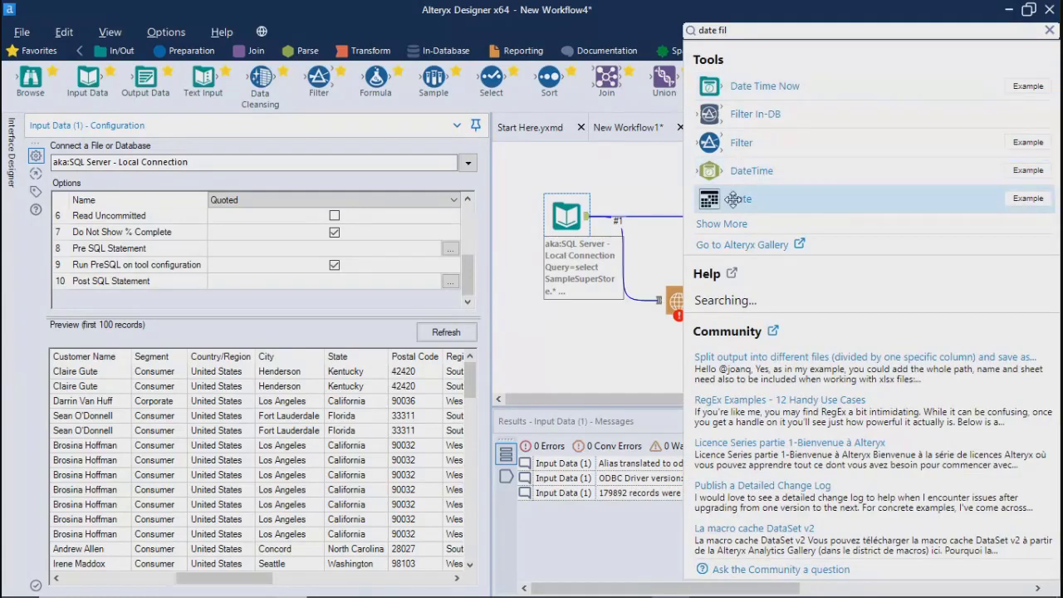
click(598, 189)
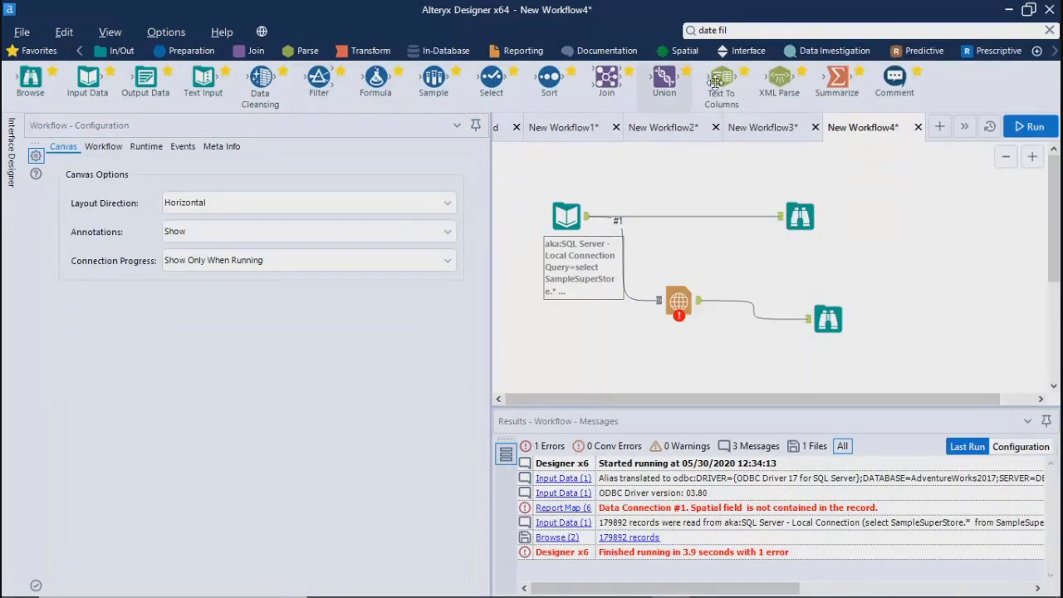
click(794, 30)
text(fil)
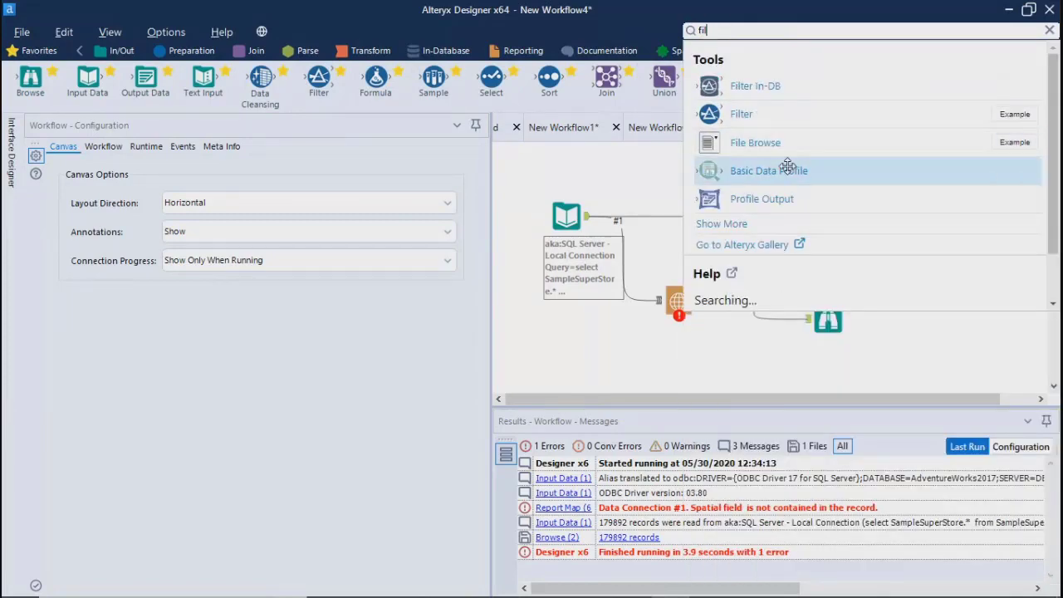
drag(749, 116, 632, 336)
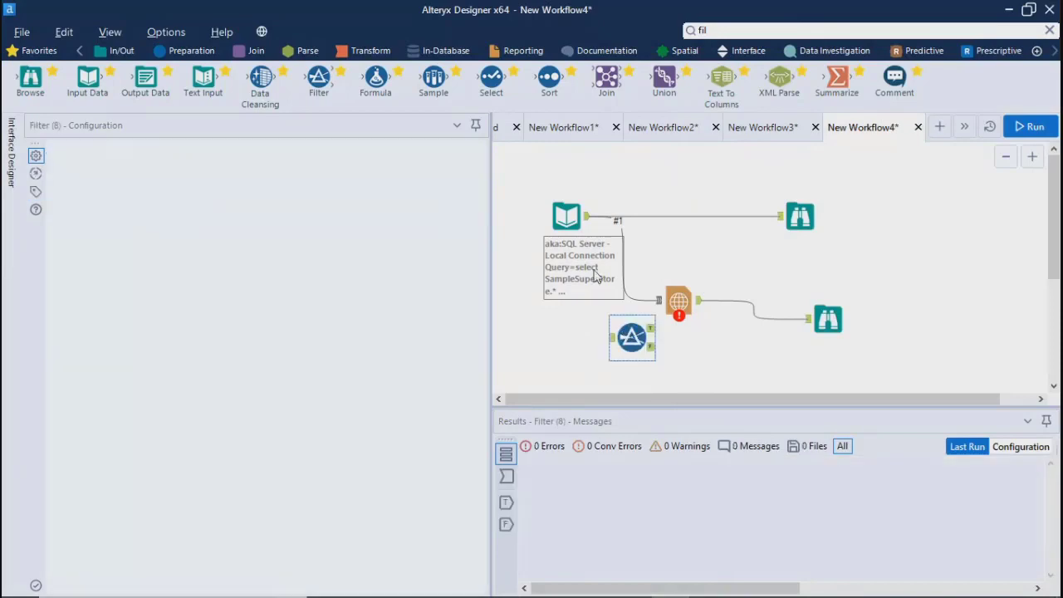
drag(588, 216, 631, 330)
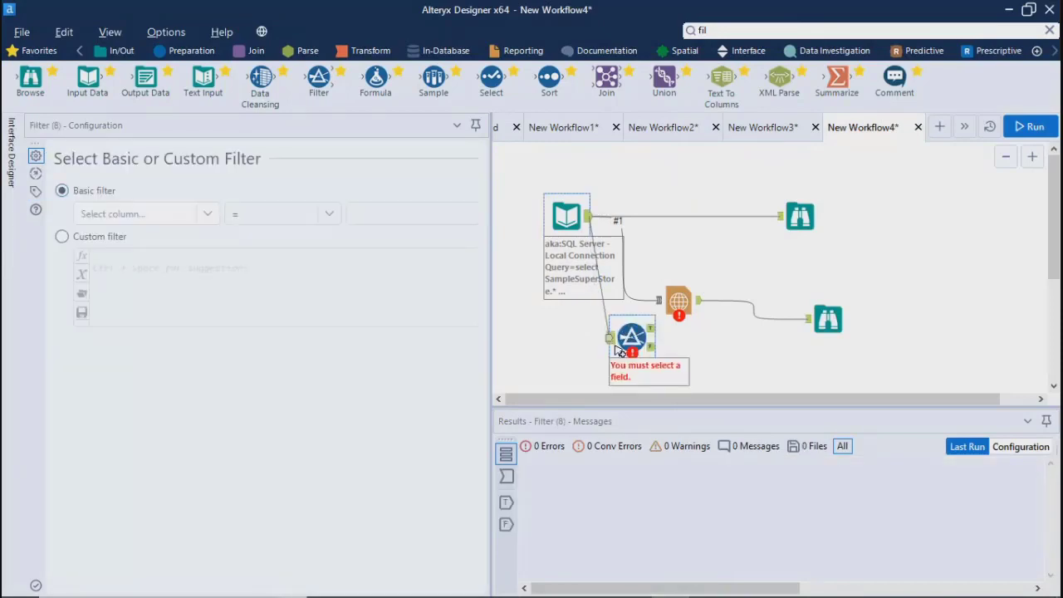
key(ctrl+r)
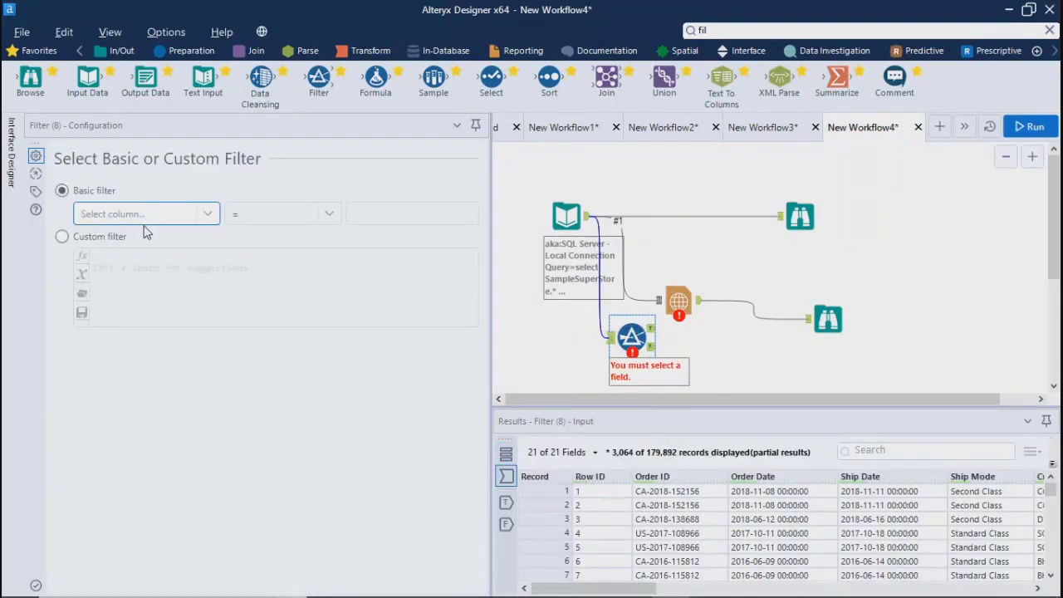
- Configure the basic filter to keep records whose Order Date is greater than the fixed date 2020-05-21
click(147, 213)
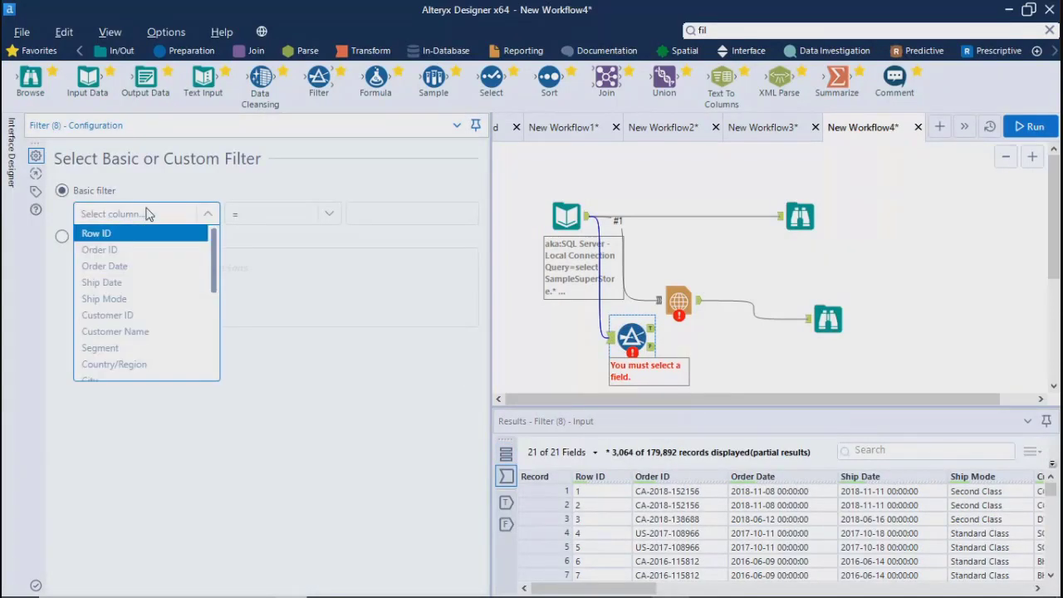
click(108, 267)
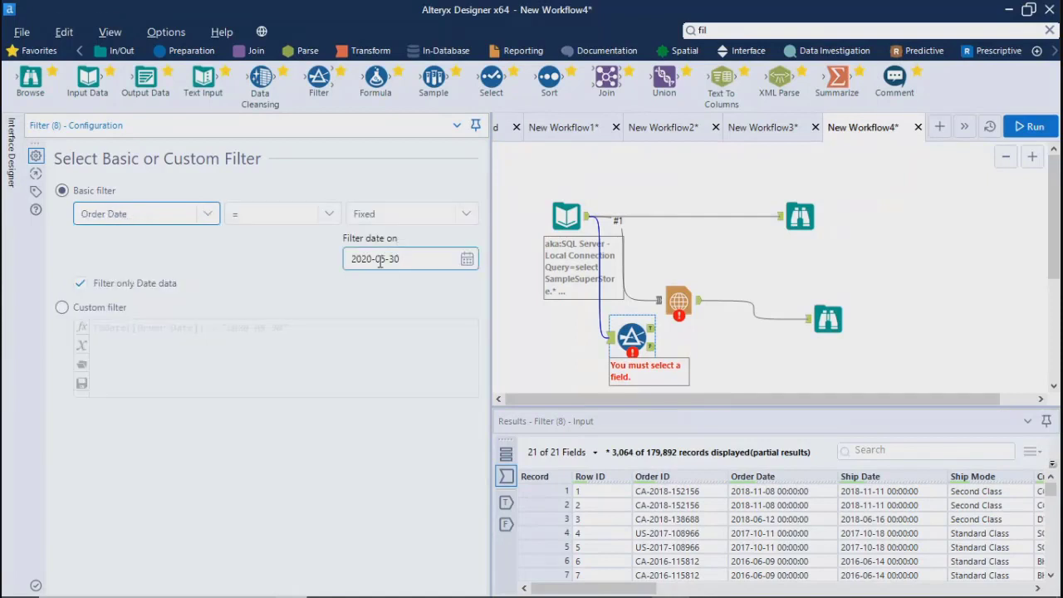
click(467, 259)
click(406, 396)
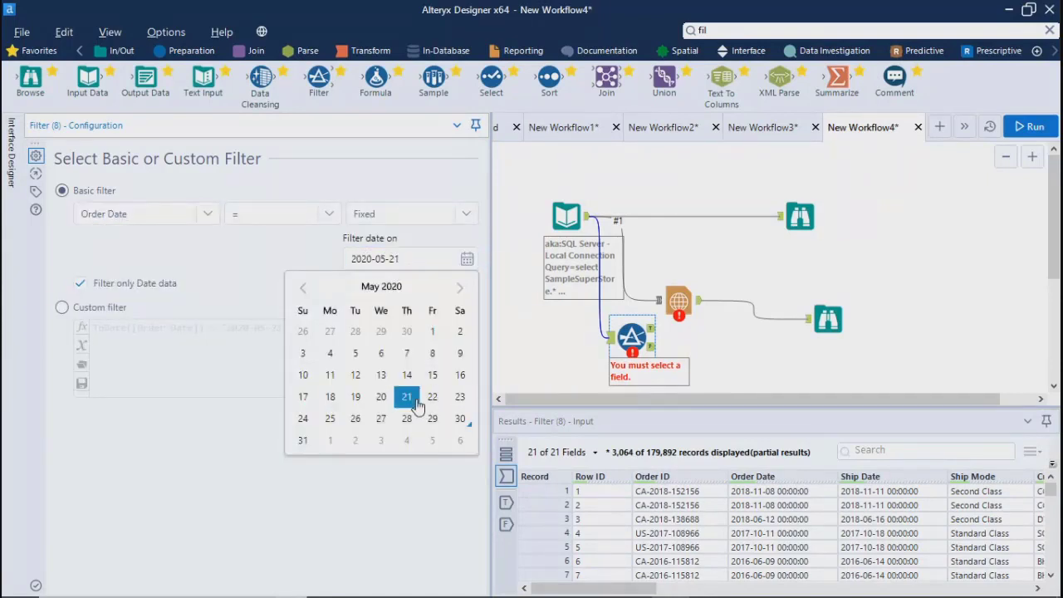
click(255, 216)
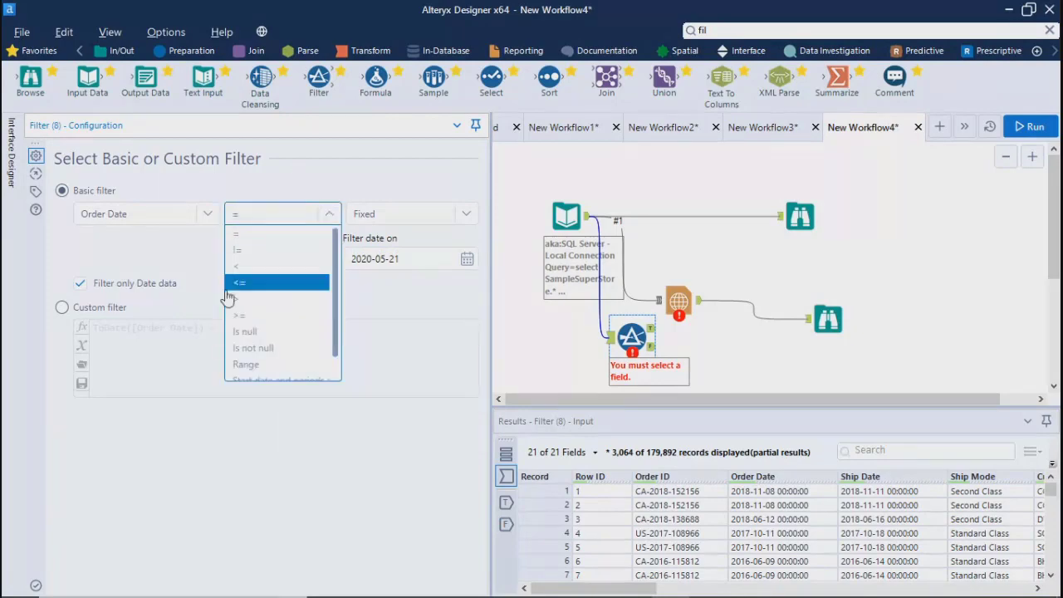
click(245, 300)
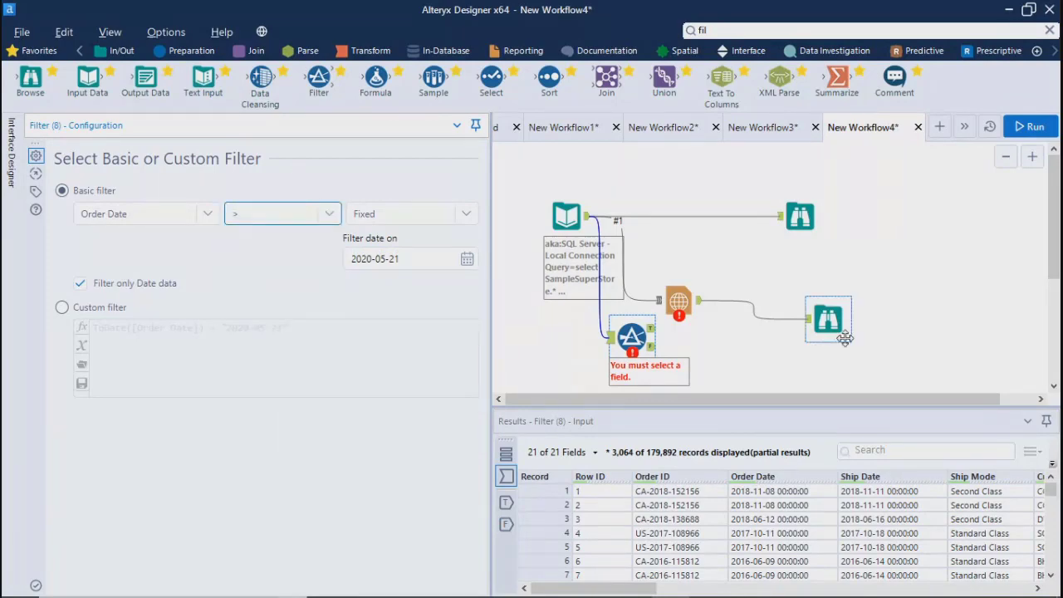
click(732, 250)
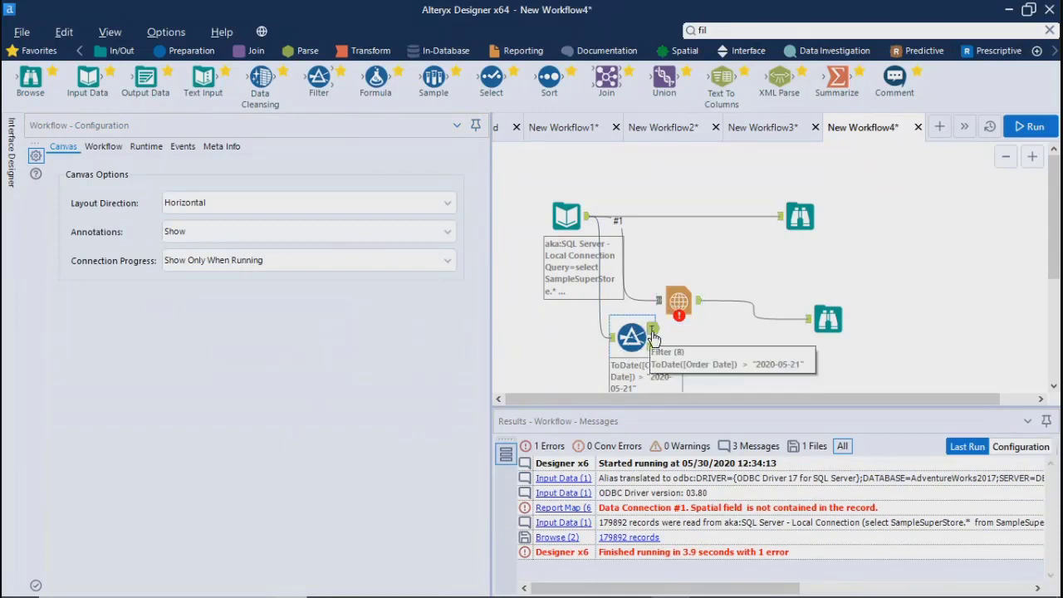
- Add Browse tools to both the True and False outputs of the Filter, run the workflow and dismiss the completion message
right_click(653, 337)
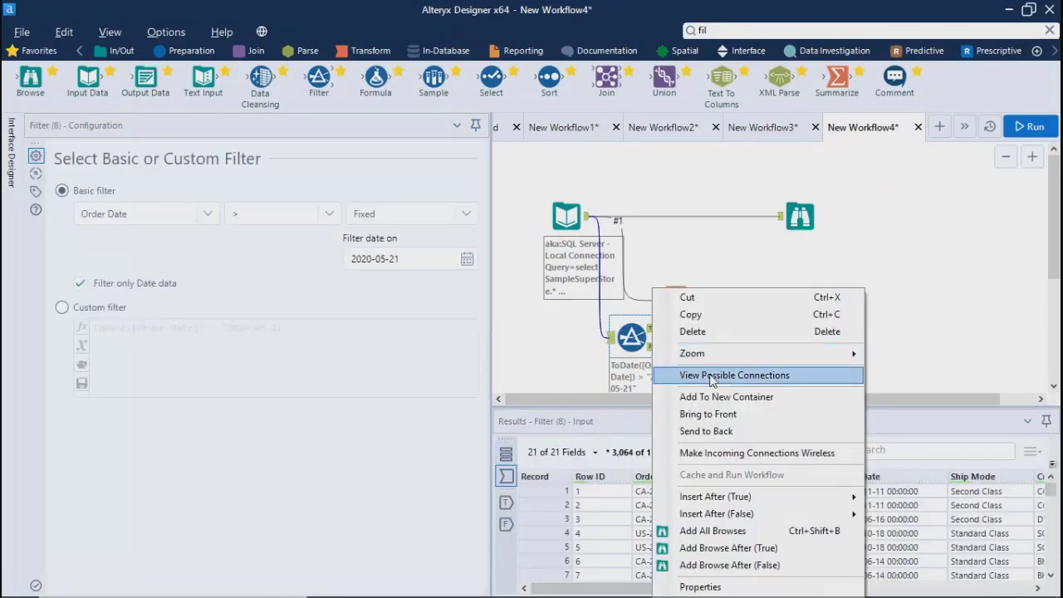
click(744, 529)
click(871, 237)
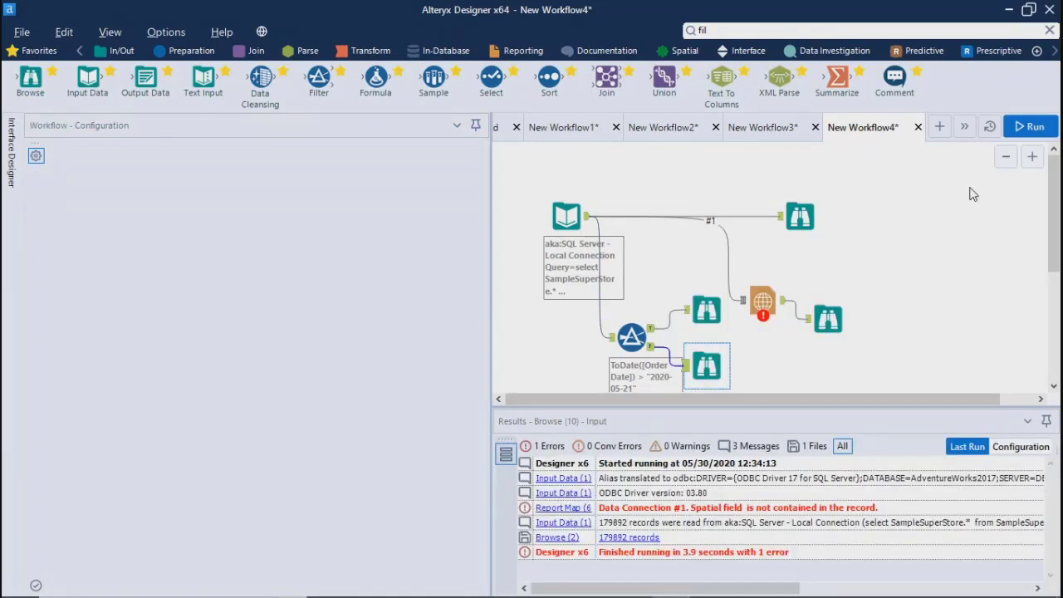
click(1029, 126)
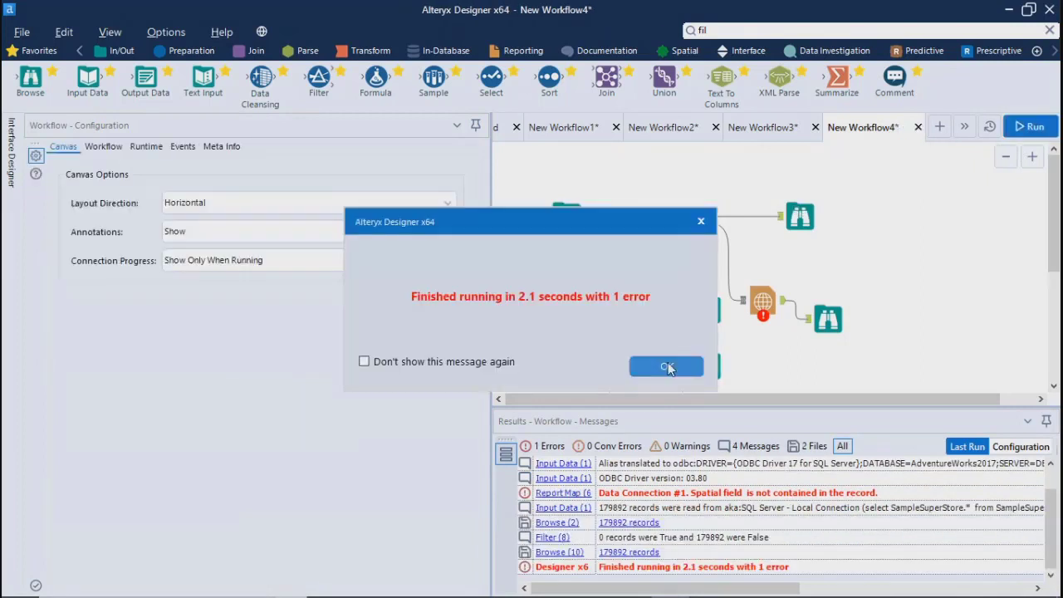
click(648, 362)
- Compare the results in the Browse tools on the Filter's True and False outputs
click(702, 309)
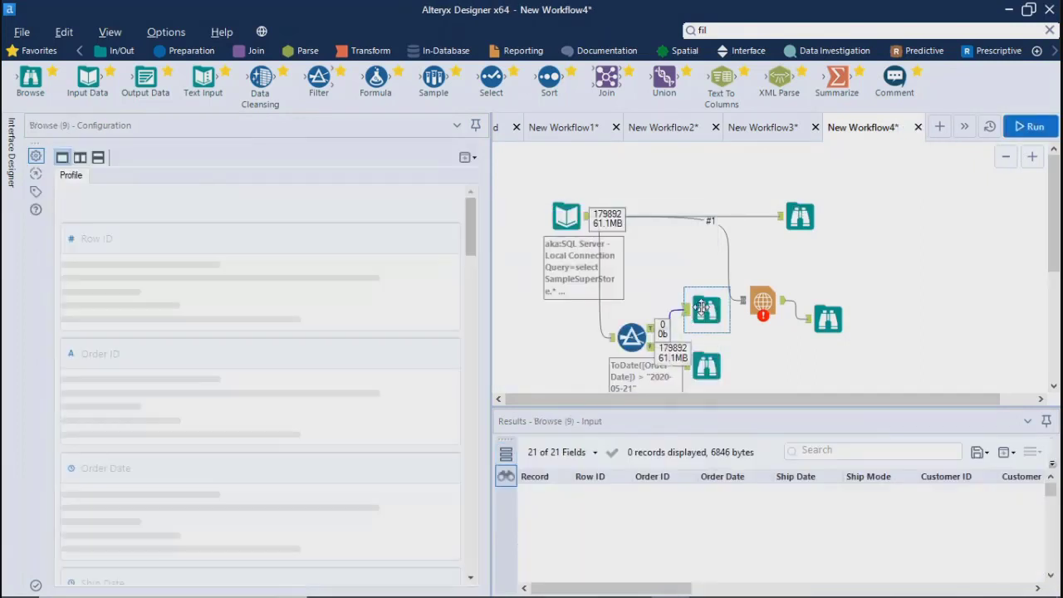
click(708, 367)
click(705, 312)
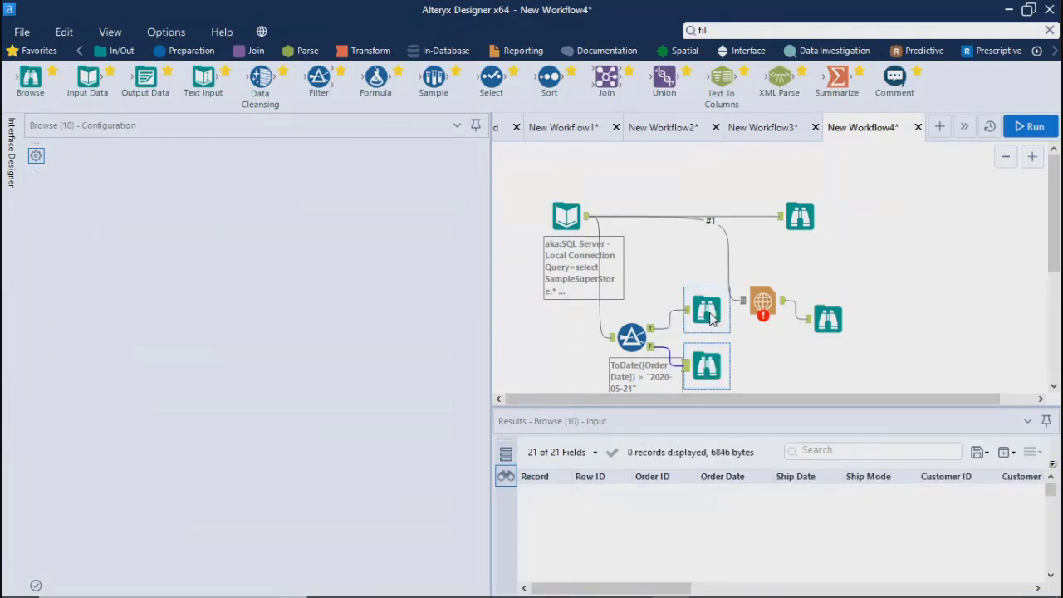
- Set the Filter tool's fixed Order Date value to 2018-01-17 using its calendar
click(632, 336)
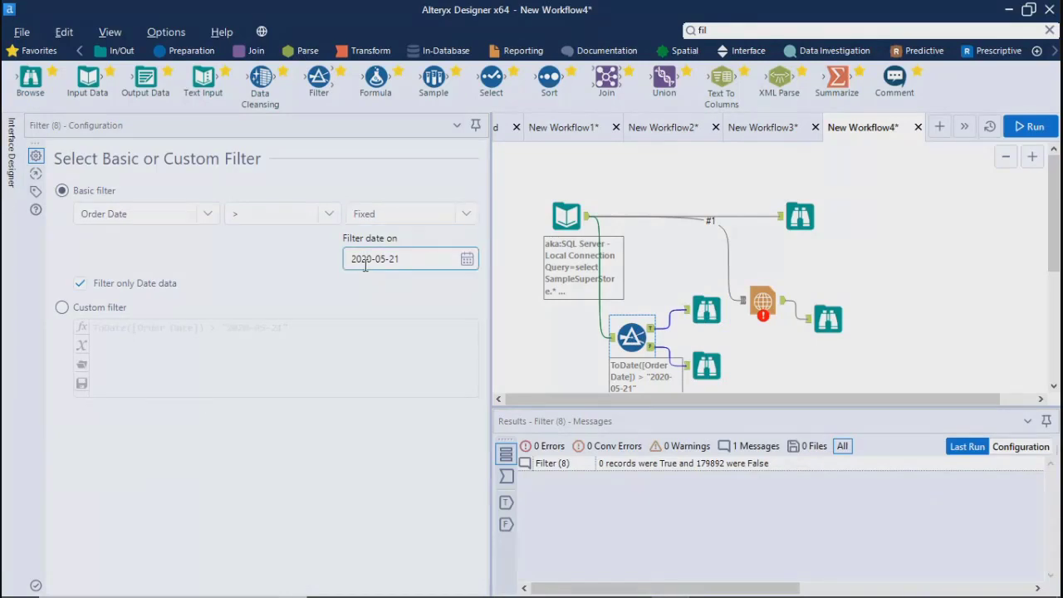
click(466, 258)
click(302, 286)
click(303, 286)
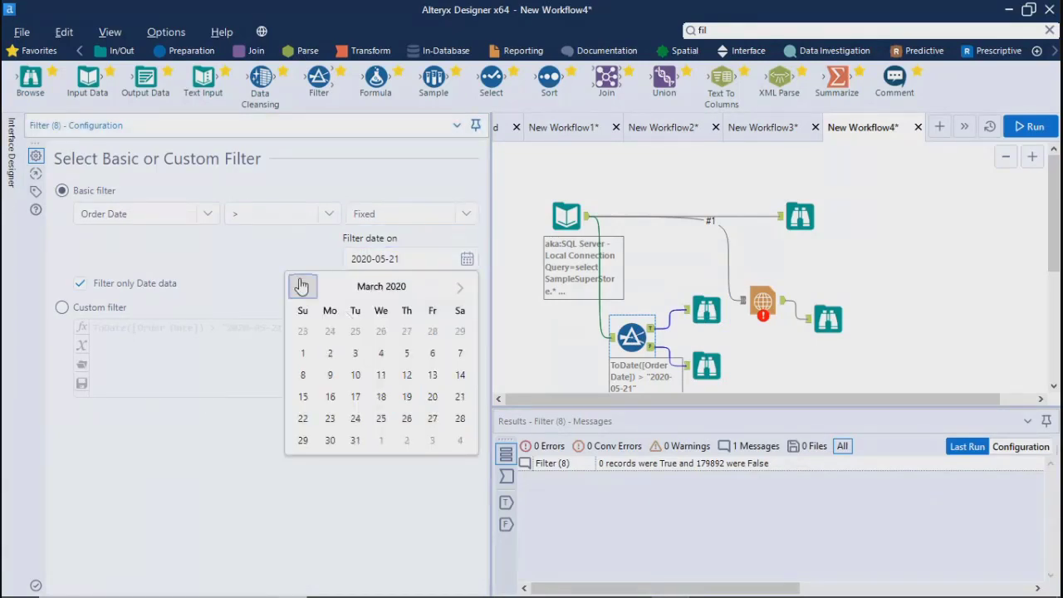
click(302, 287)
click(302, 287)
click(303, 286)
click(303, 286)
click(302, 287)
double_click(302, 287)
double_click(302, 286)
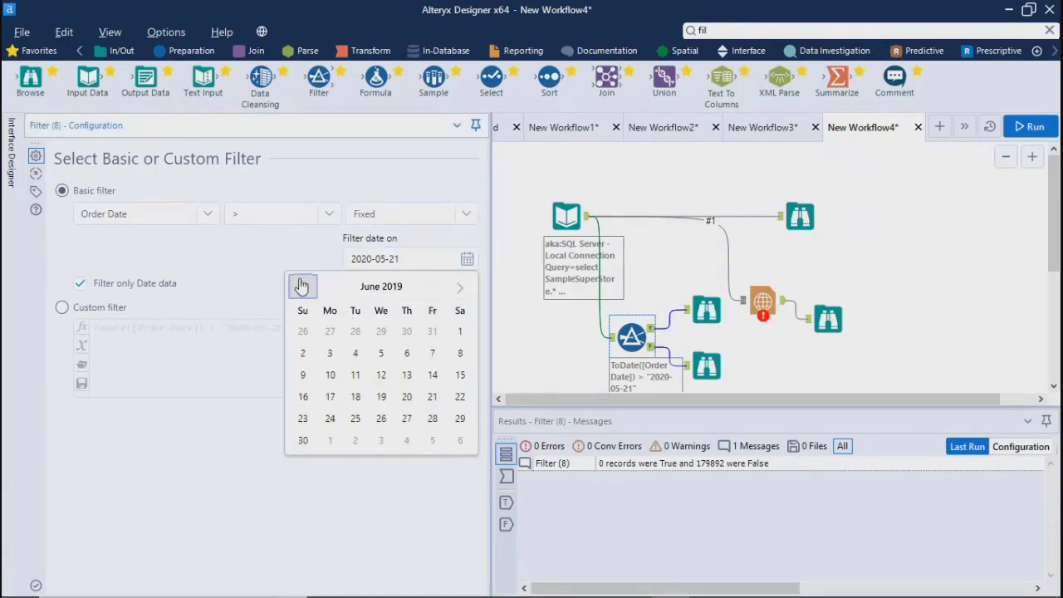
double_click(302, 287)
click(302, 287)
double_click(302, 287)
double_click(302, 287)
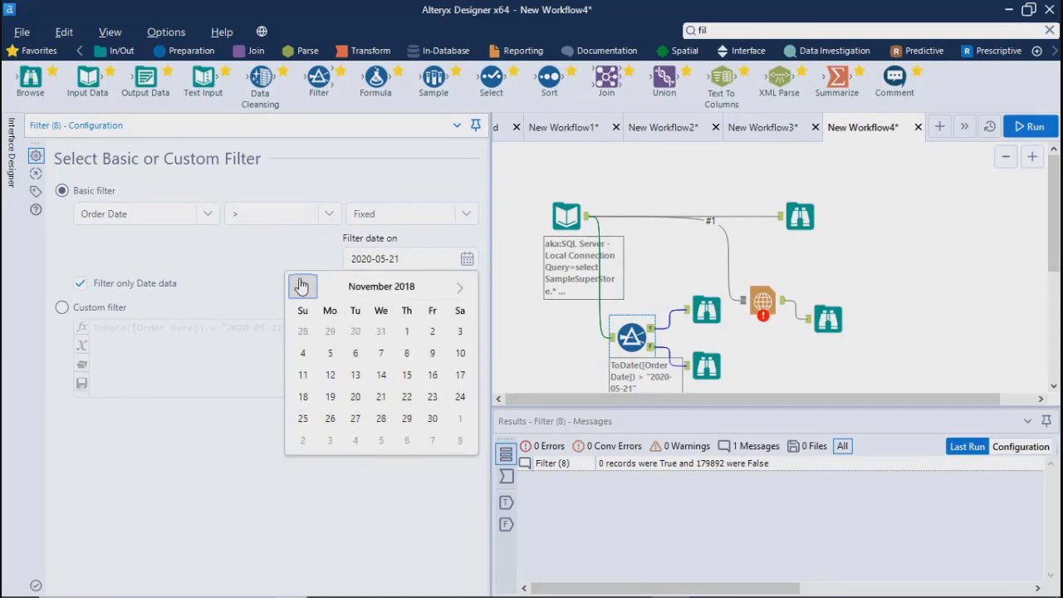
triple_click(302, 287)
triple_click(302, 286)
double_click(302, 287)
double_click(302, 286)
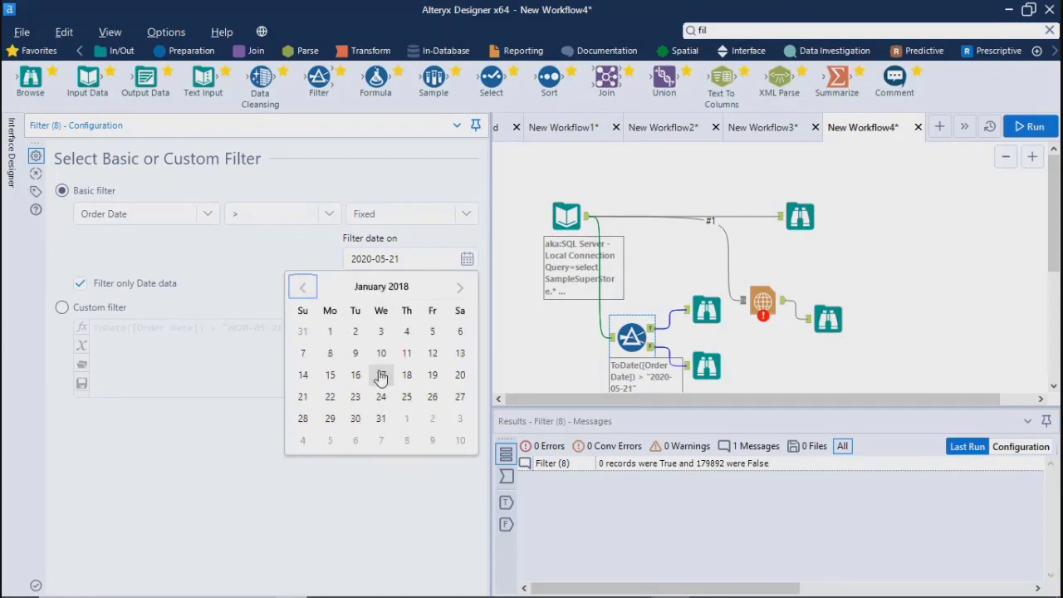
click(380, 375)
- Run the workflow with the revised date filter and dismiss the completion message
click(913, 307)
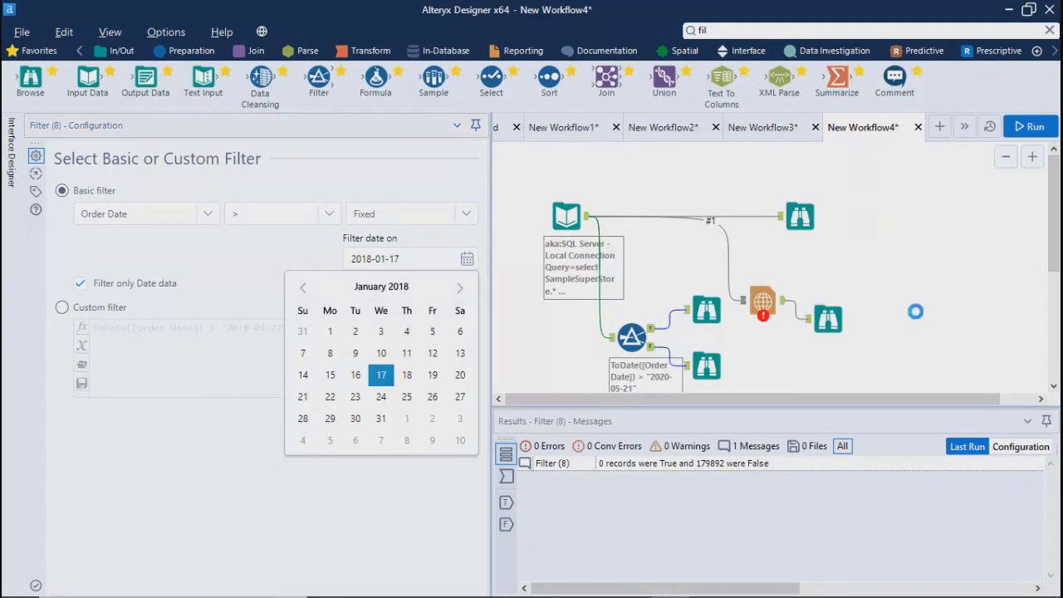
click(1028, 126)
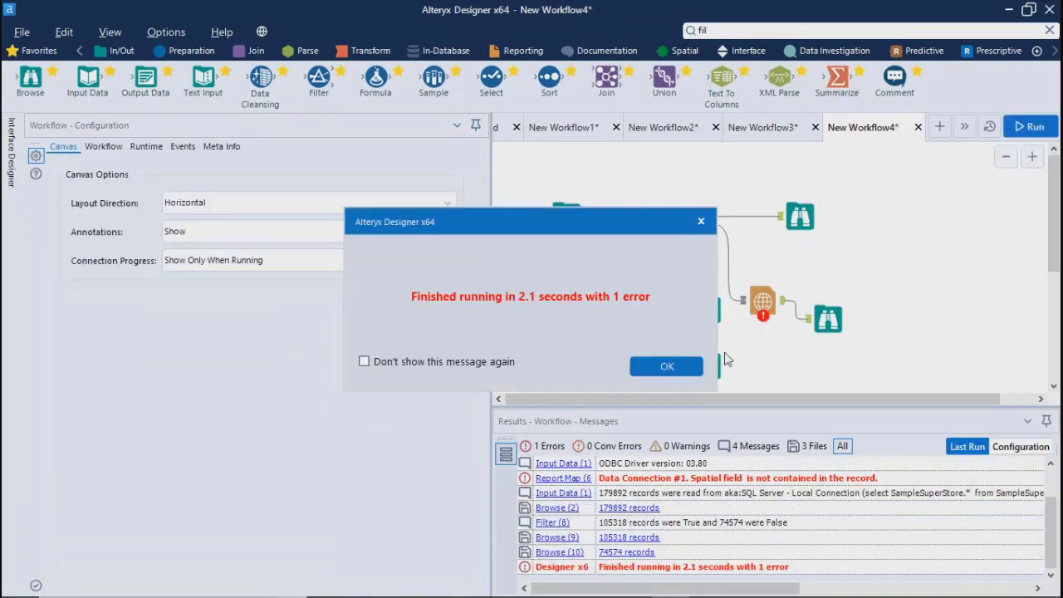
click(699, 369)
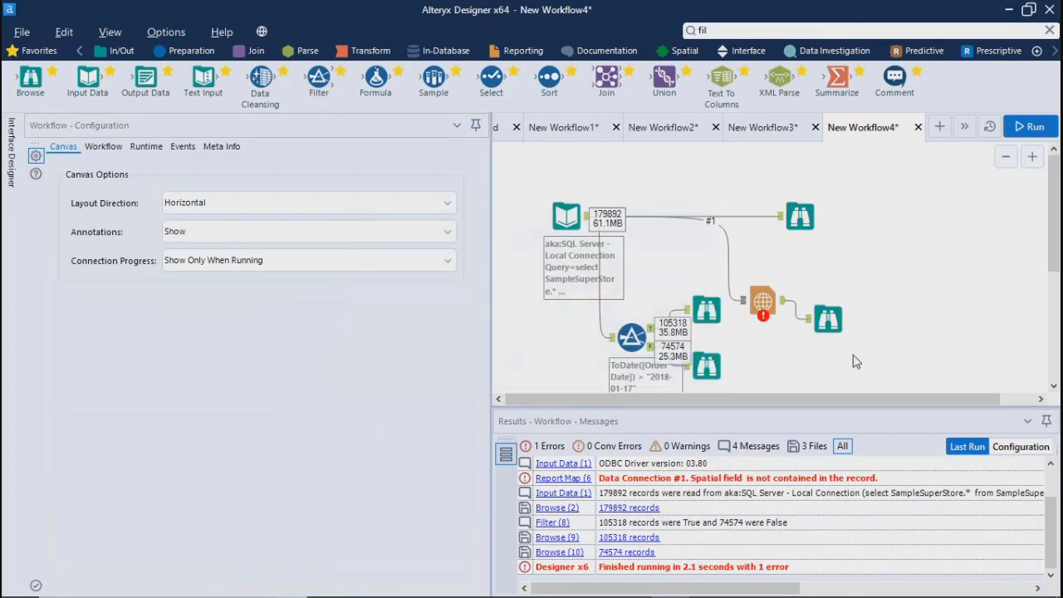
- Widen the results area and compare the records at the Filter's True and False outputs
click(654, 336)
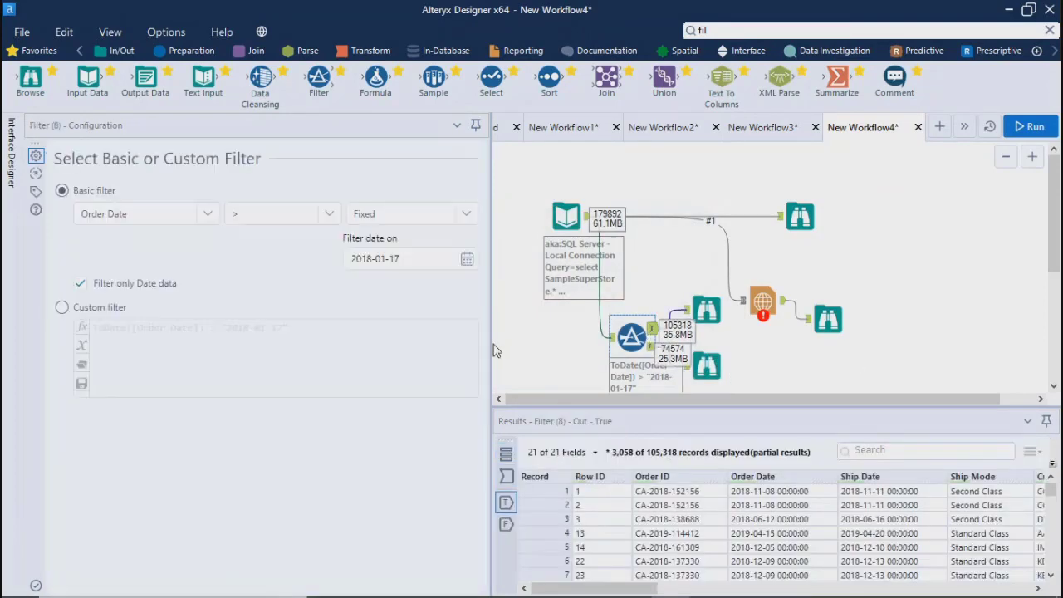
drag(491, 343, 235, 344)
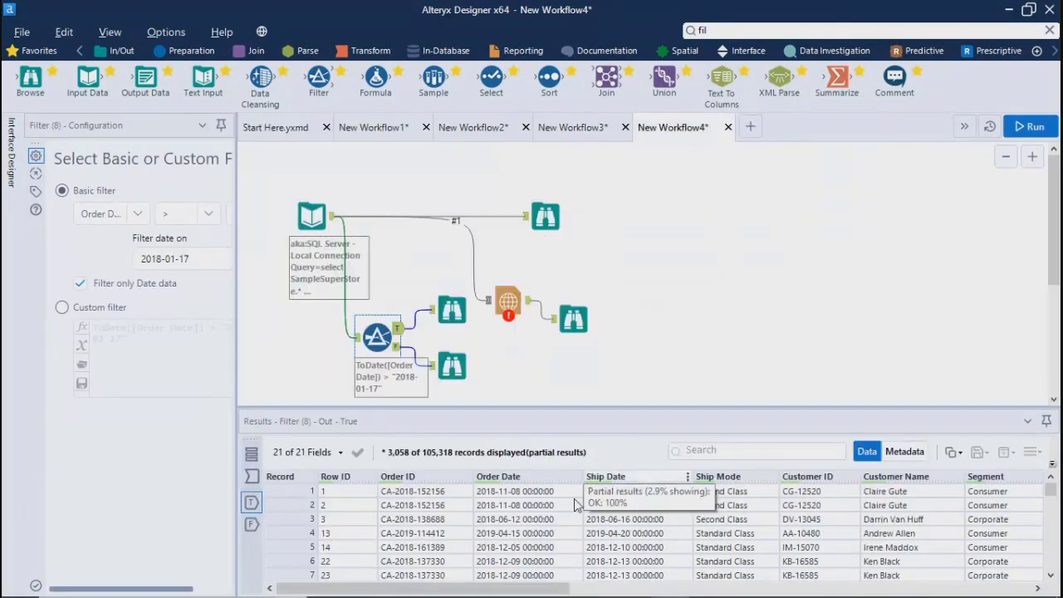
click(398, 347)
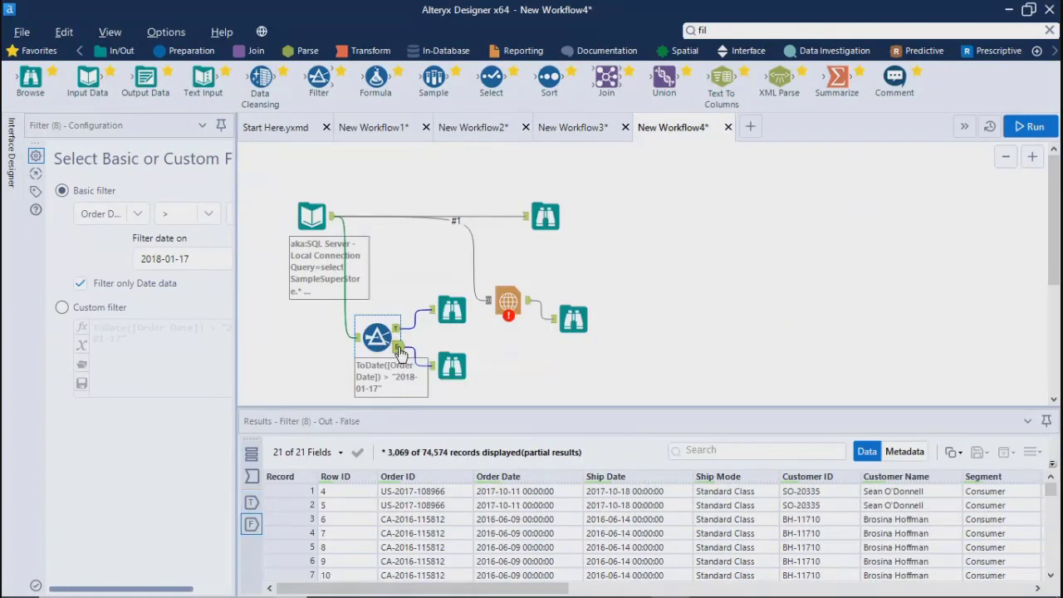
click(407, 347)
click(398, 336)
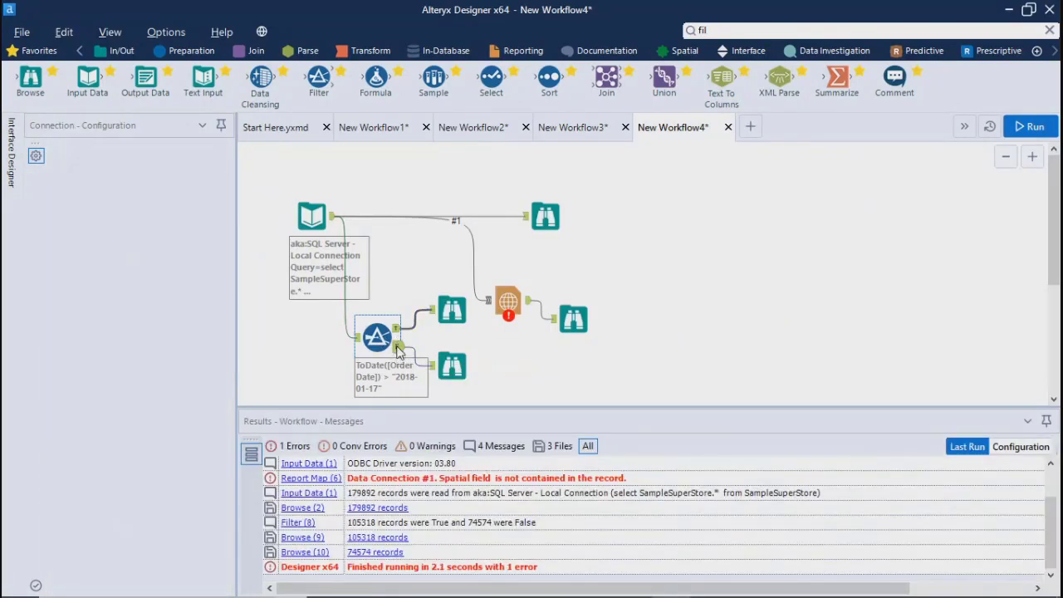
click(397, 328)
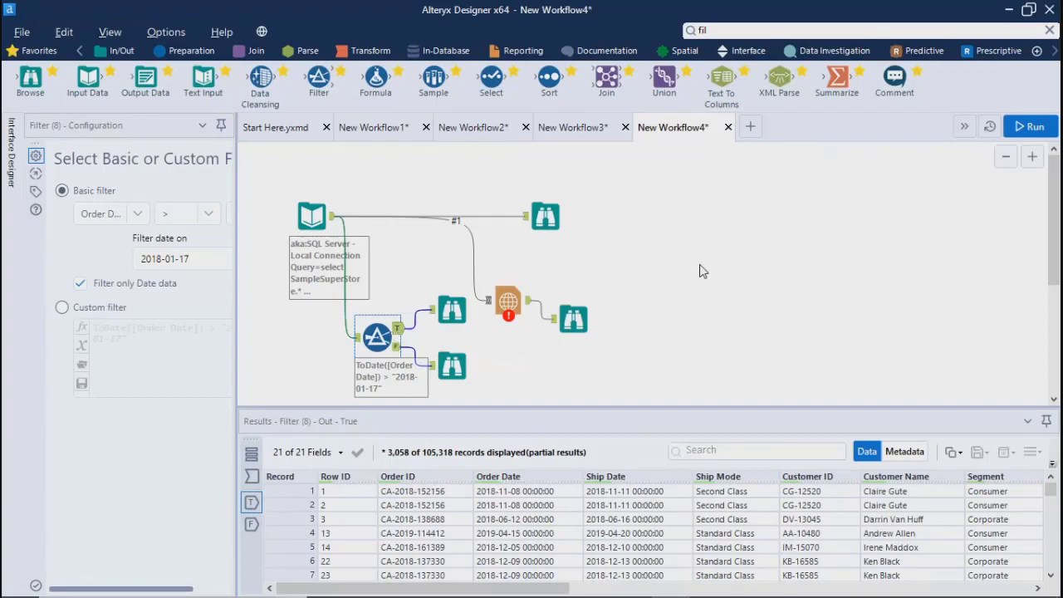
- Switch to the Alteryx tools sheet PDF in Chrome, check the Generate Rows description and return to Alteryx Designer
key(alt+Tab)
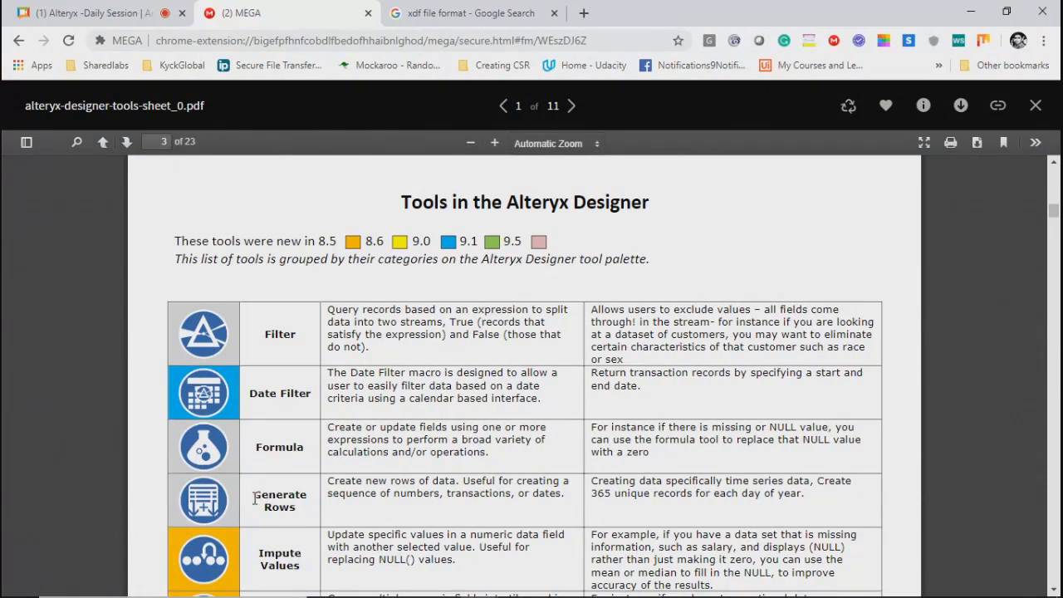
drag(278, 515, 316, 531)
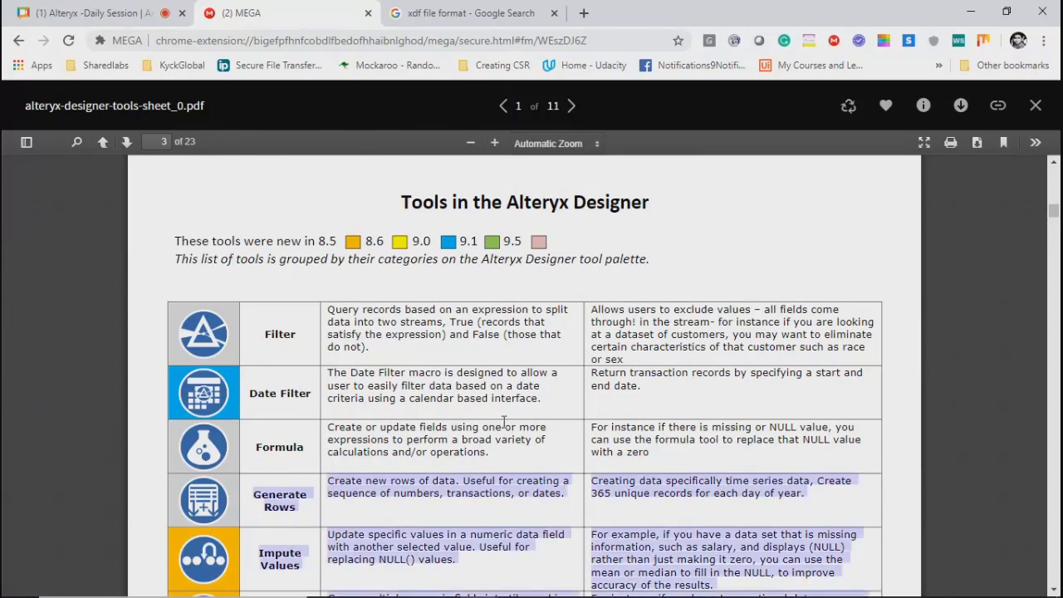
key(alt+Tab)
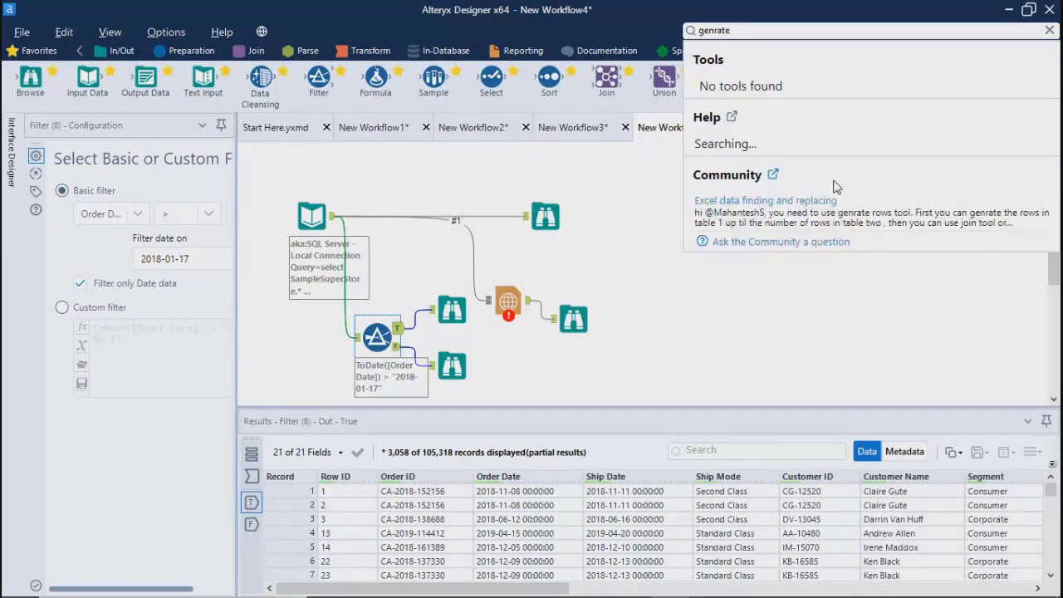
- Find the Generate Rows tool by searching for "gener" and place it above the SQL Server Input Data tool's connections
text(e)
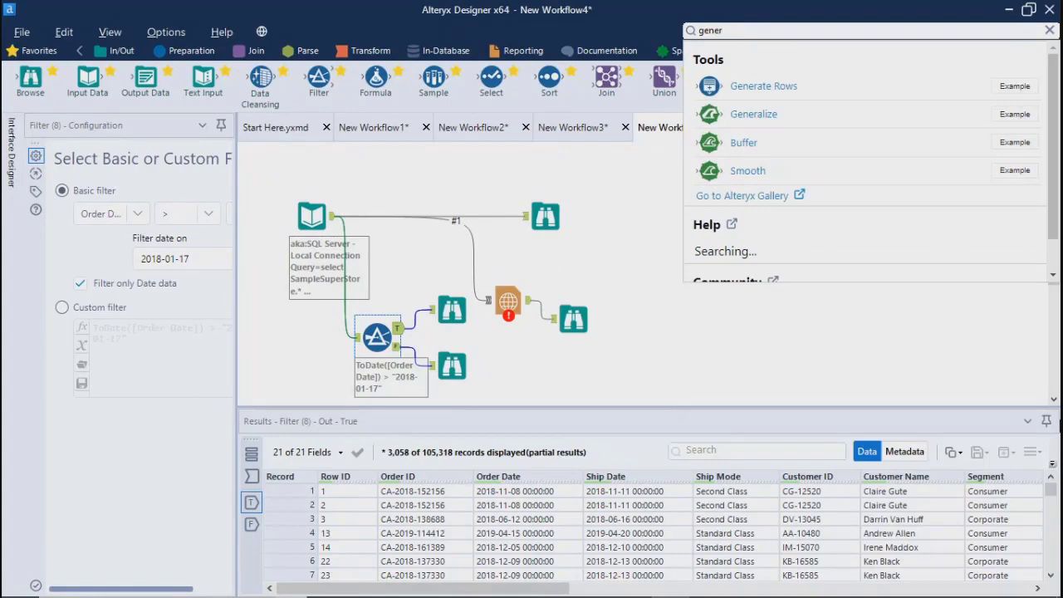
drag(763, 86, 425, 178)
click(790, 336)
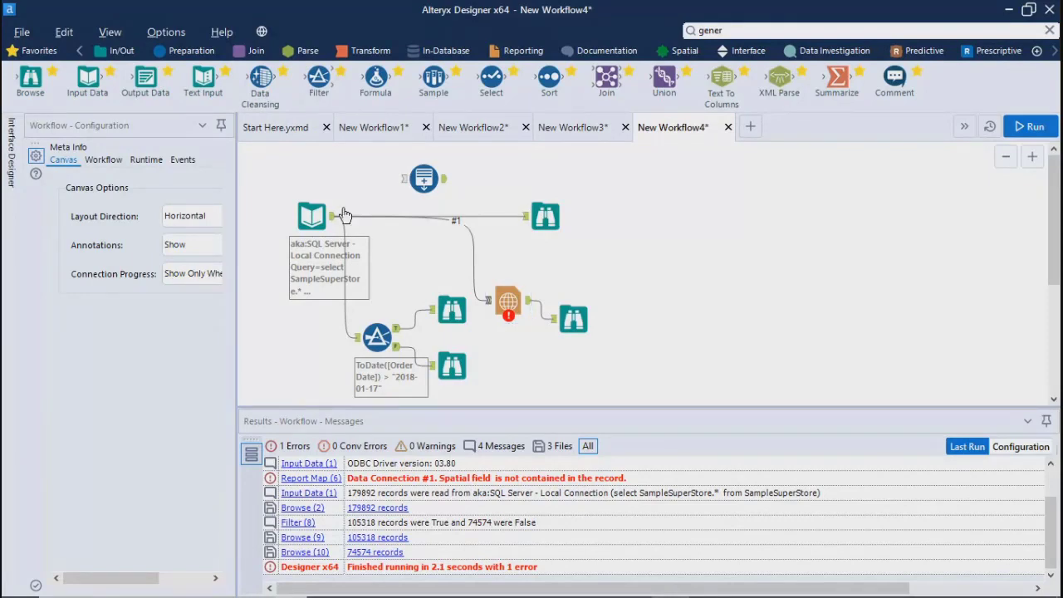
- Place an unconnected Data Cleansing tool in the empty canvas area beside the existing workflow
drag(145, 79, 714, 235)
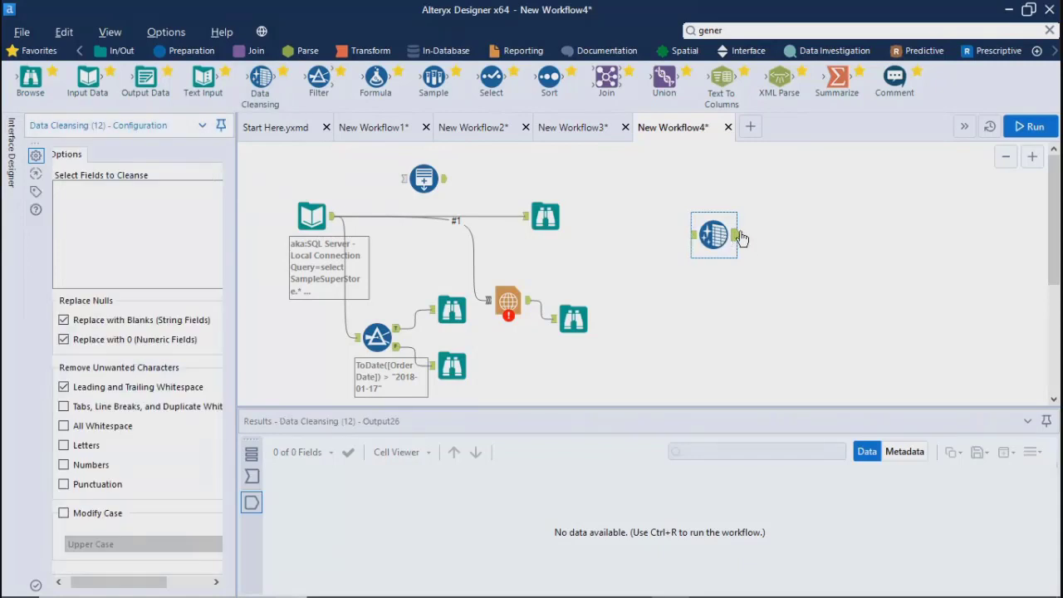
key(ctrl+r)
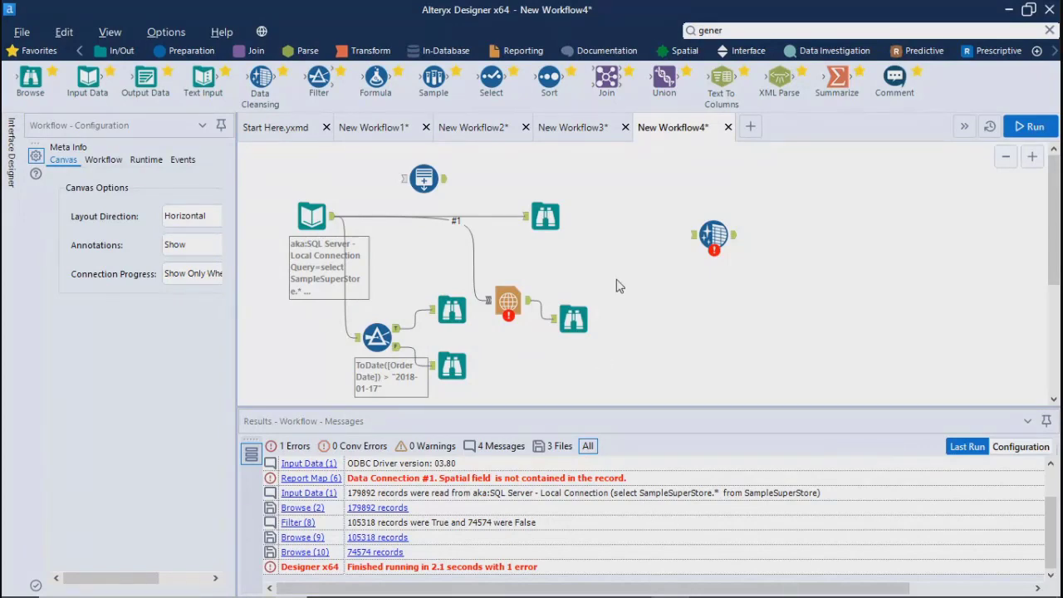
- Move the Input Data's Browse tool slightly lower and shift the Generate Rows tool further right on the canvas
click(544, 217)
drag(544, 218, 554, 246)
click(646, 277)
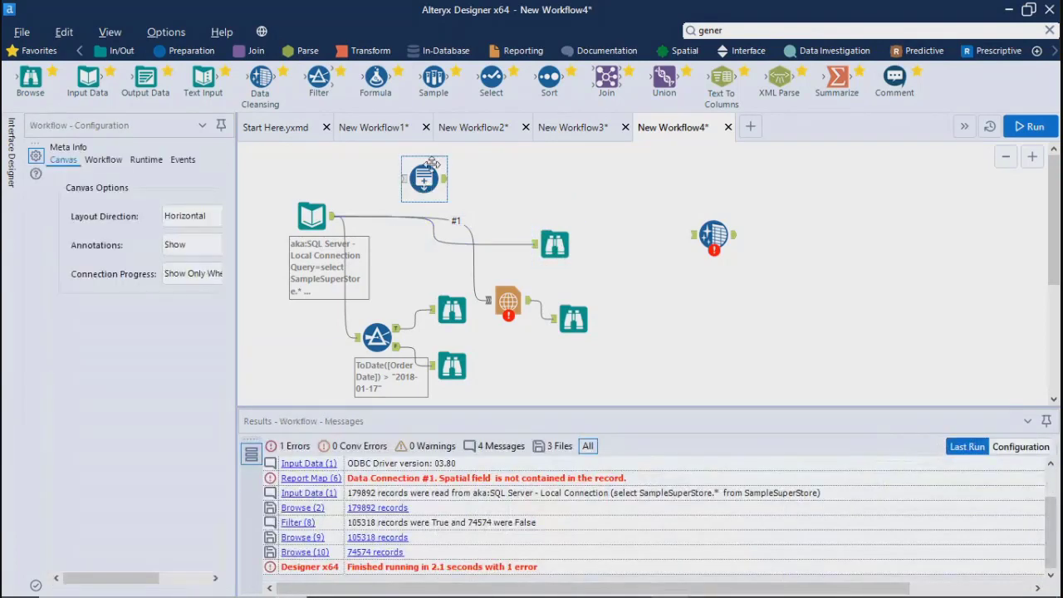
drag(424, 172, 498, 173)
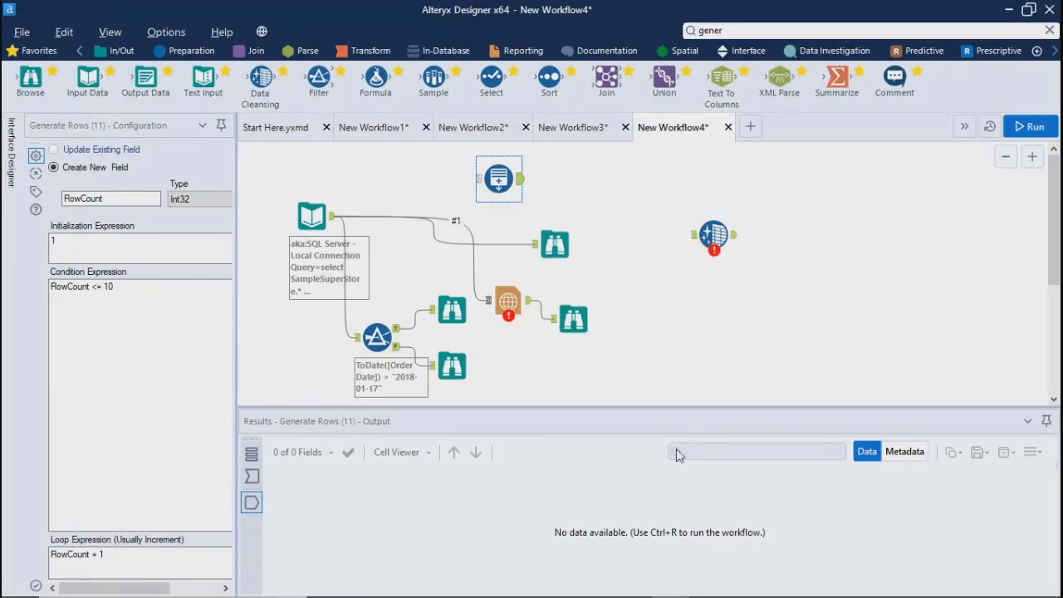
- Switch to the AnyMeeting session in Chrome, mute all attendees, and minimize the browser to return to the workflow
mouse_move(480, 582)
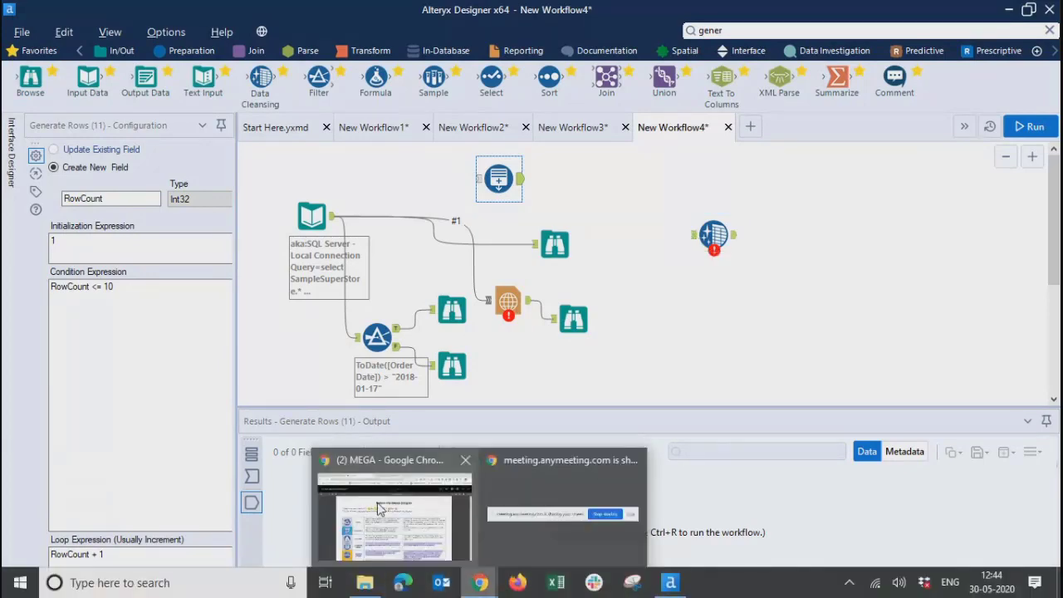
click(425, 537)
click(91, 12)
click(126, 535)
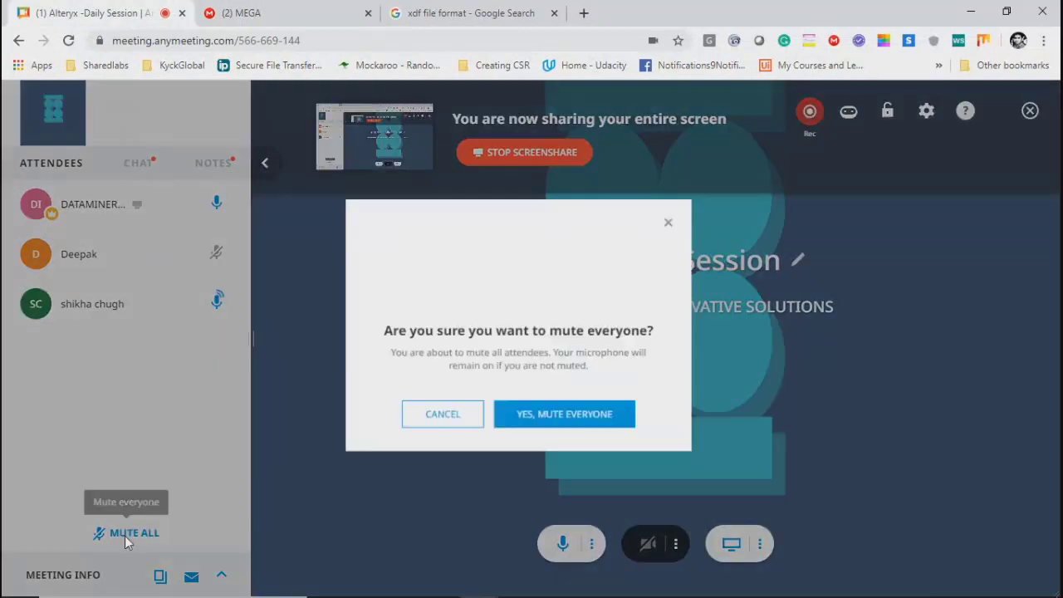
click(542, 425)
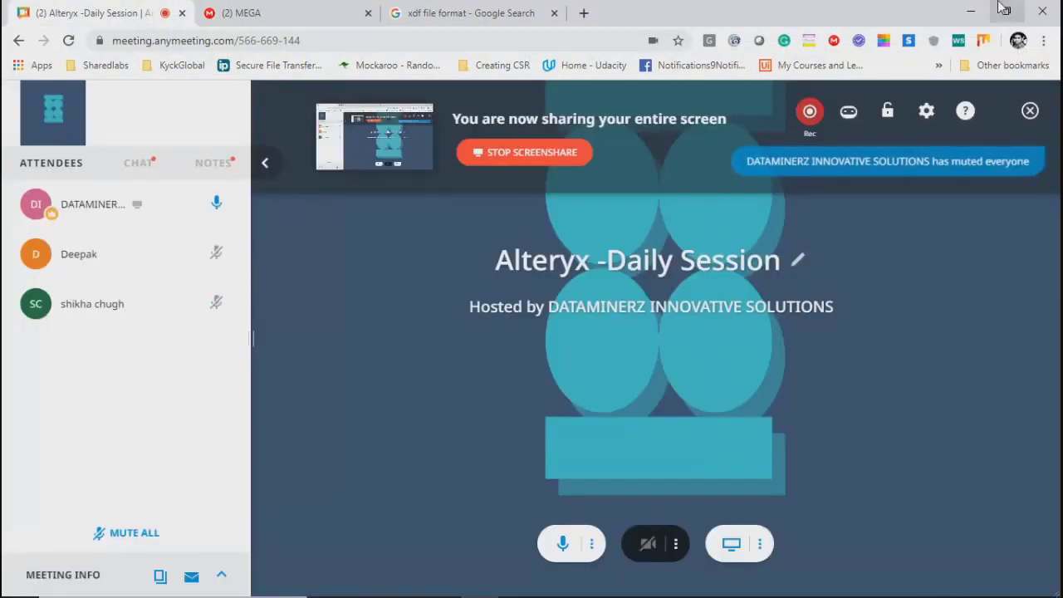
click(970, 12)
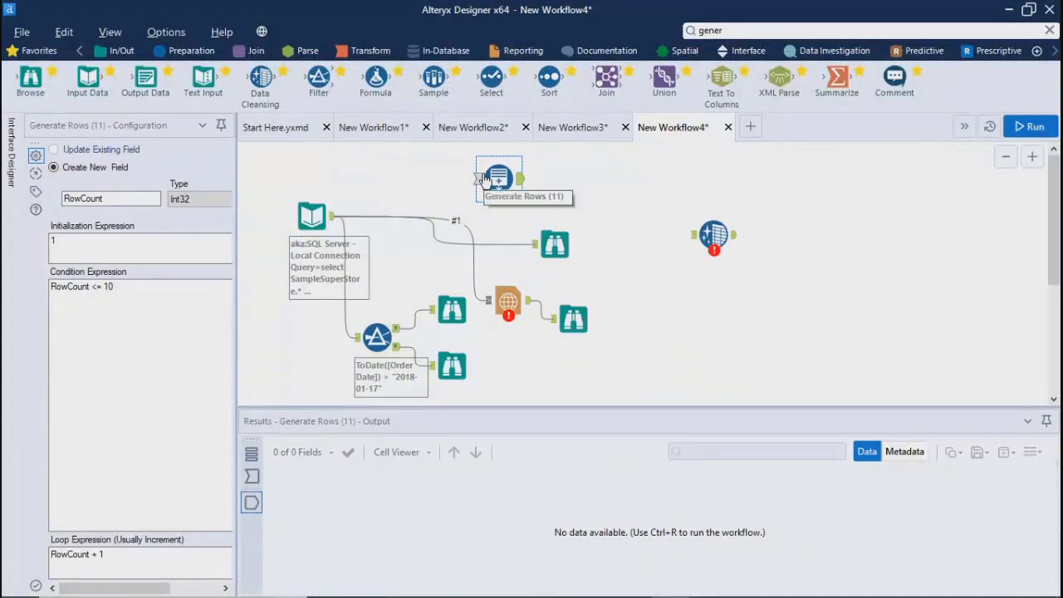
drag(342, 222, 482, 178)
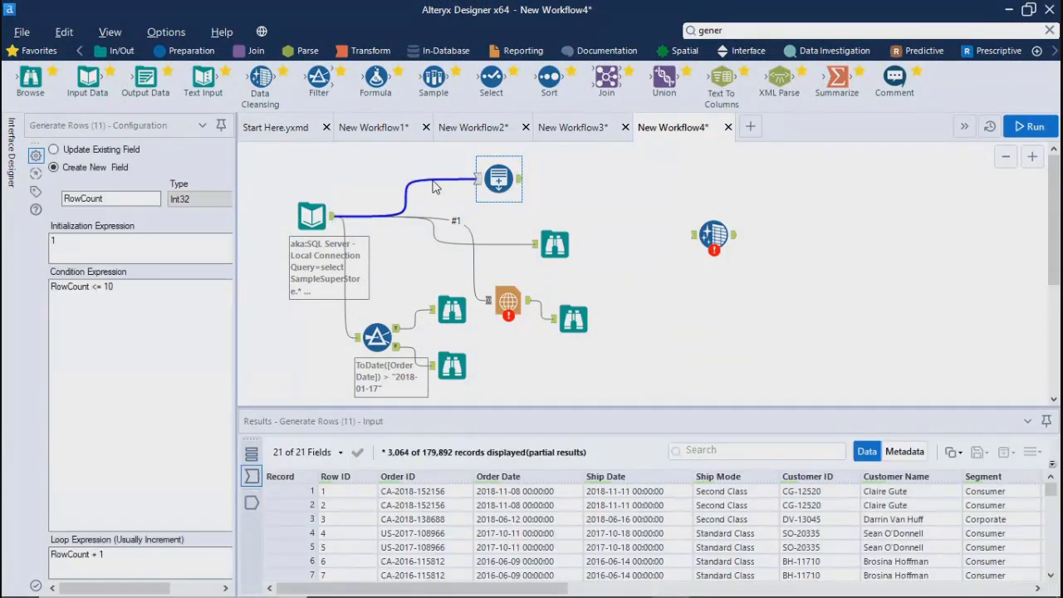
click(432, 181)
key(Delete)
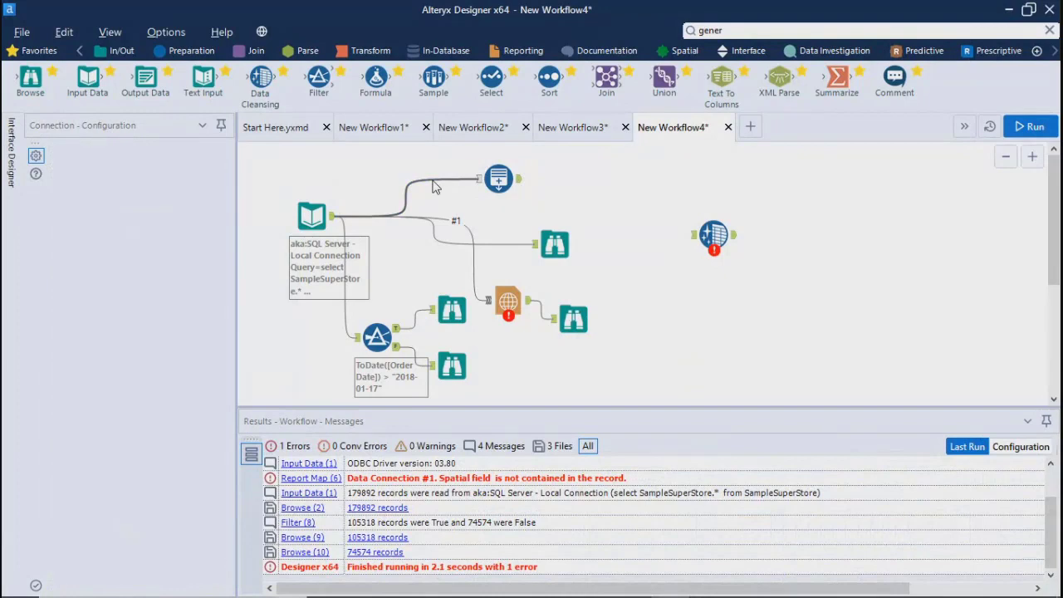
- Review the Generate Rows tool's new field, initialization and condition settings, and set its loop expression to RowCount + 10
click(501, 178)
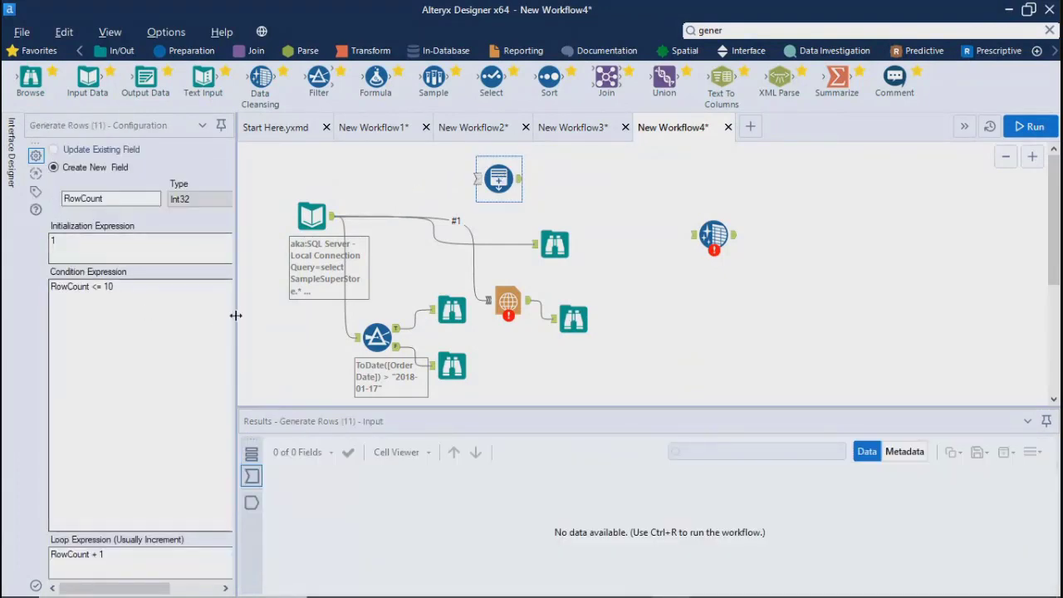
drag(235, 316, 370, 316)
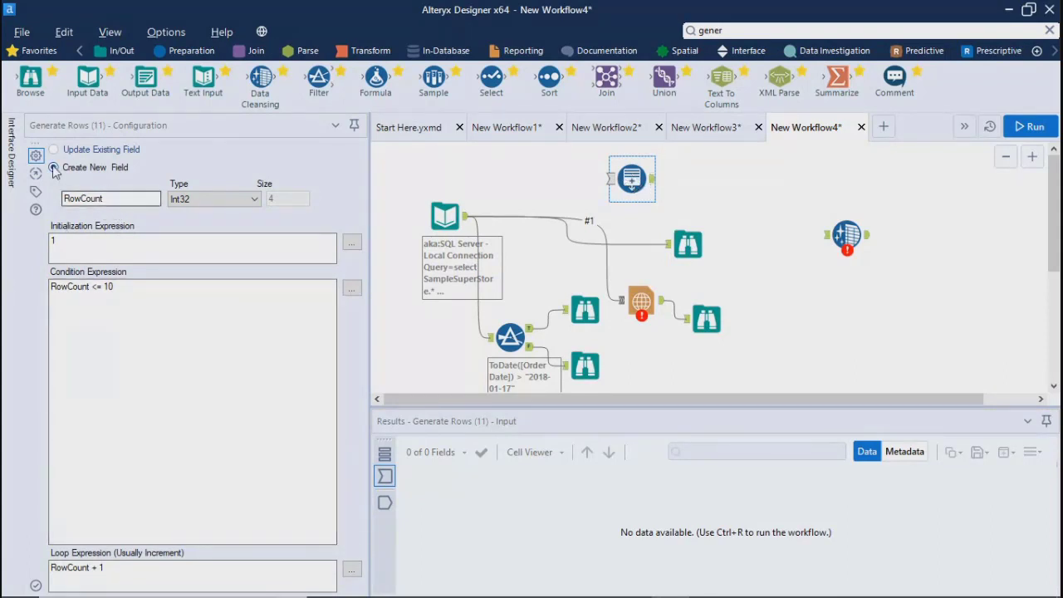
click(110, 199)
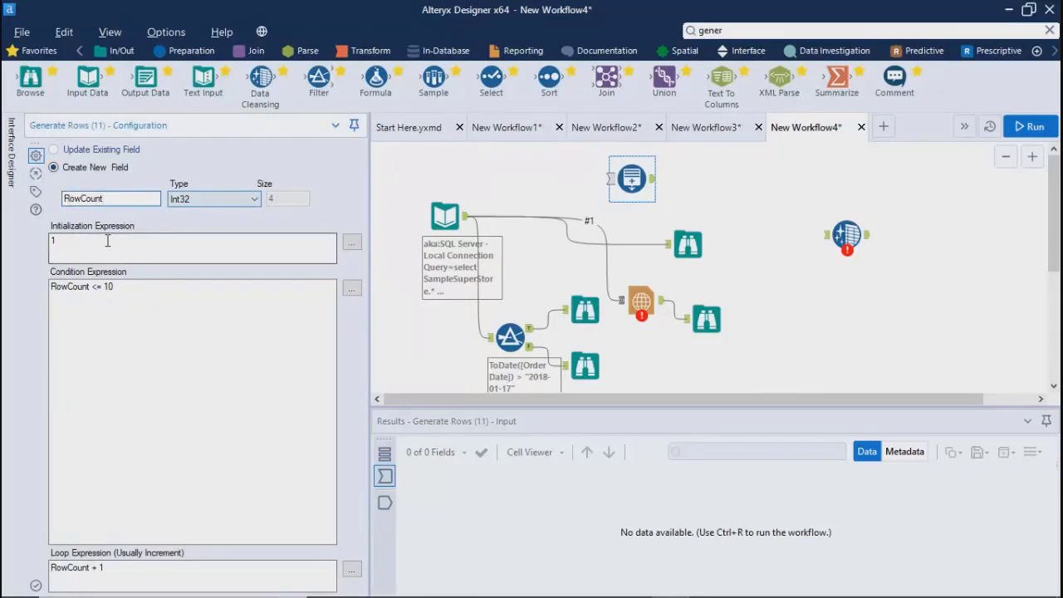
click(57, 240)
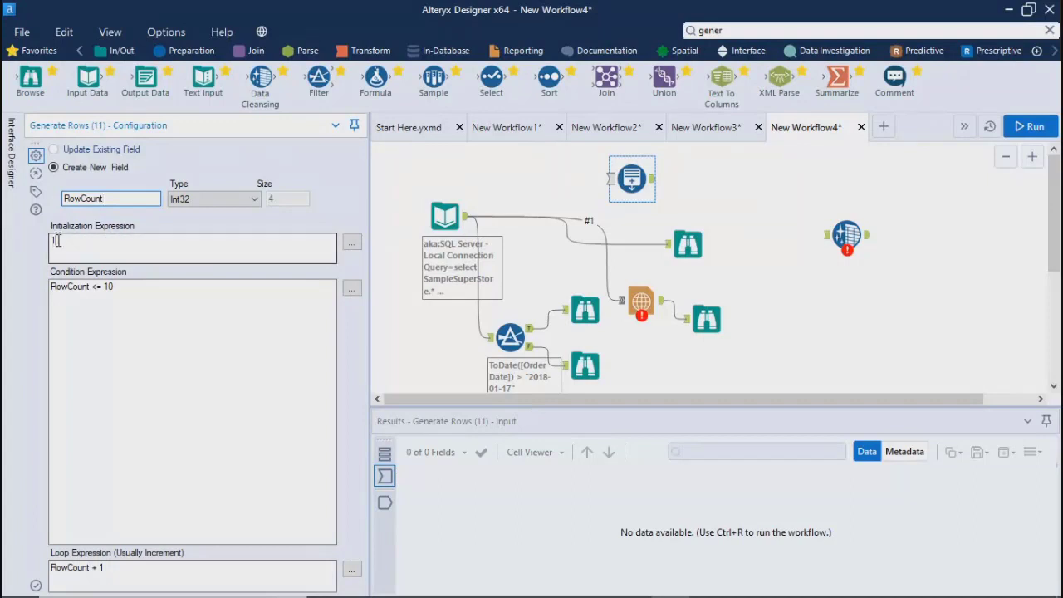
click(124, 287)
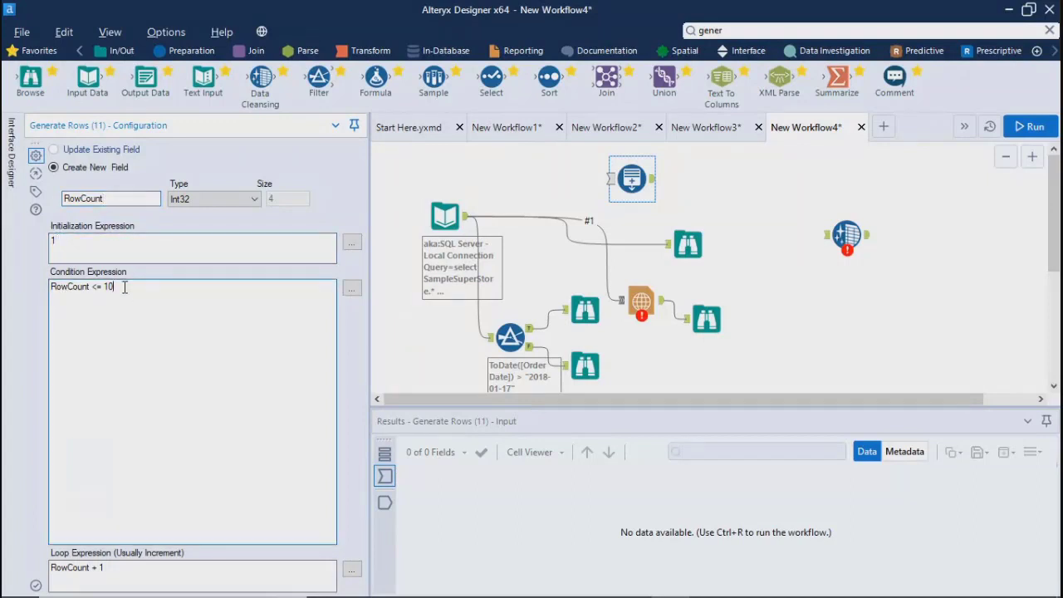
click(108, 565)
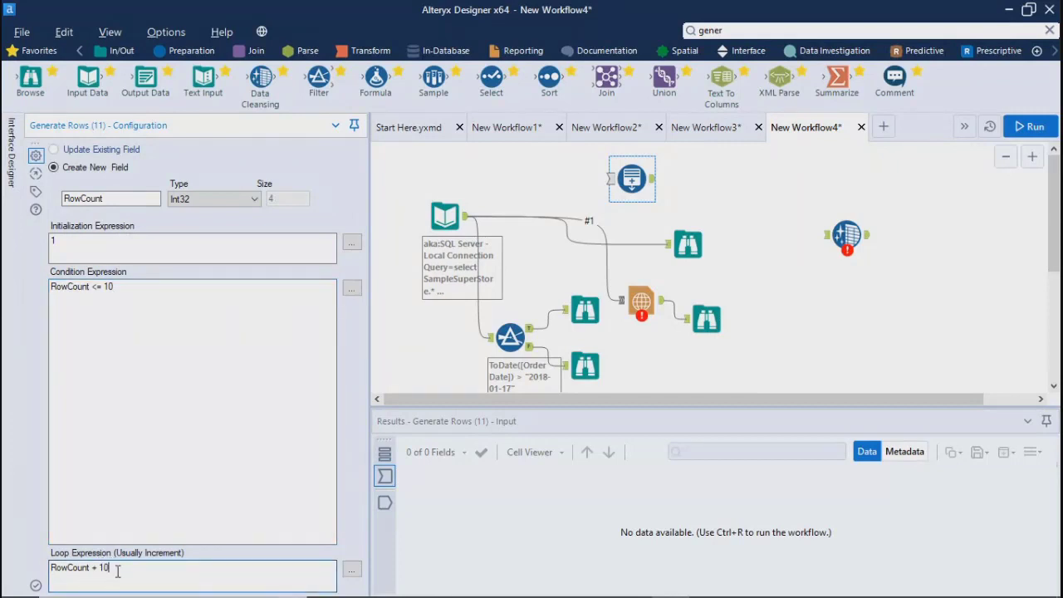
drag(120, 568, 3, 570)
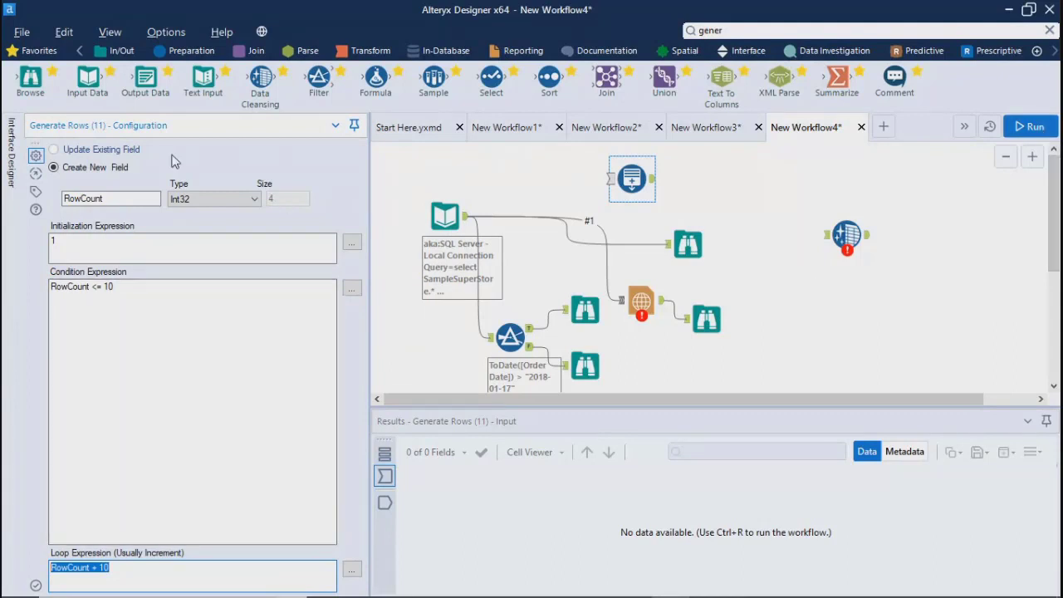
- Attach a Browse tool to the Generate Rows output and delete the unconnected Data Cleansing tool
drag(52, 79, 686, 181)
click(845, 237)
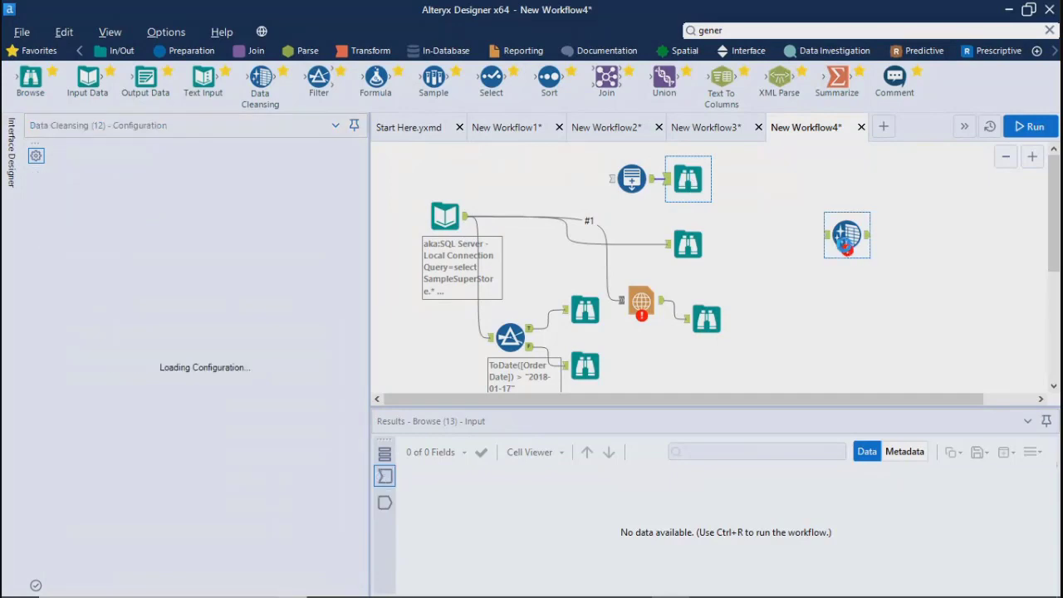
key(Delete)
- Delete the Report Map tool with its Browse tool, and move the Input Data's own Browse tool closer to it
click(641, 300)
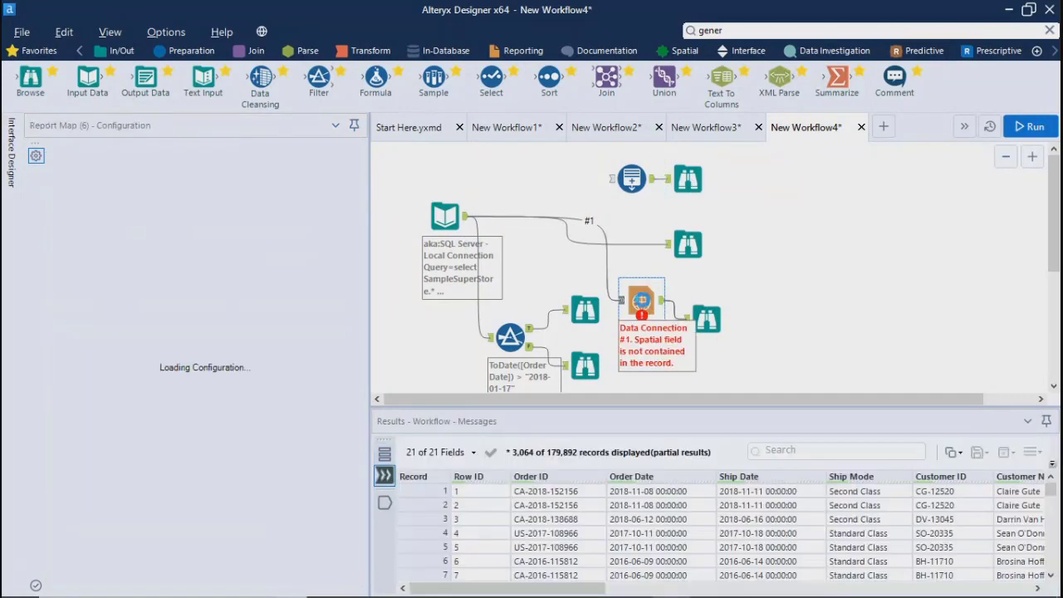
key(Delete)
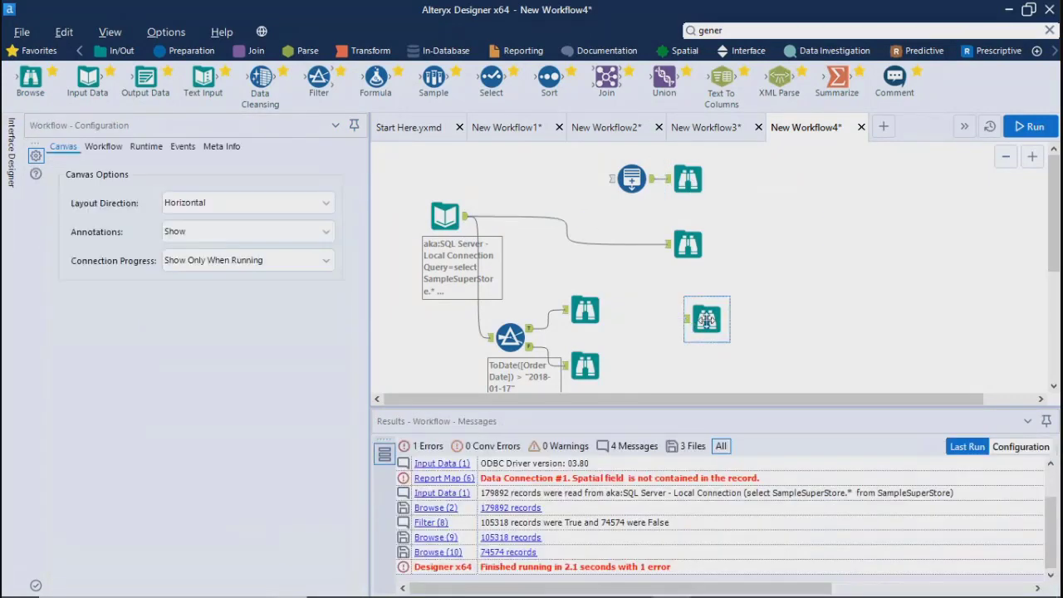
click(706, 321)
key(Delete)
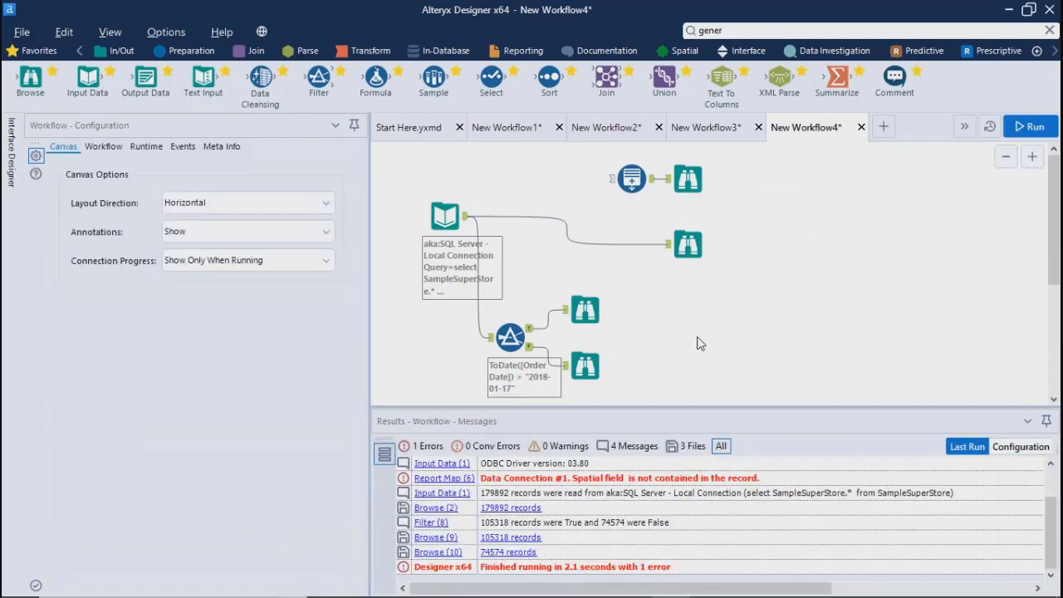
click(672, 257)
drag(672, 257, 532, 266)
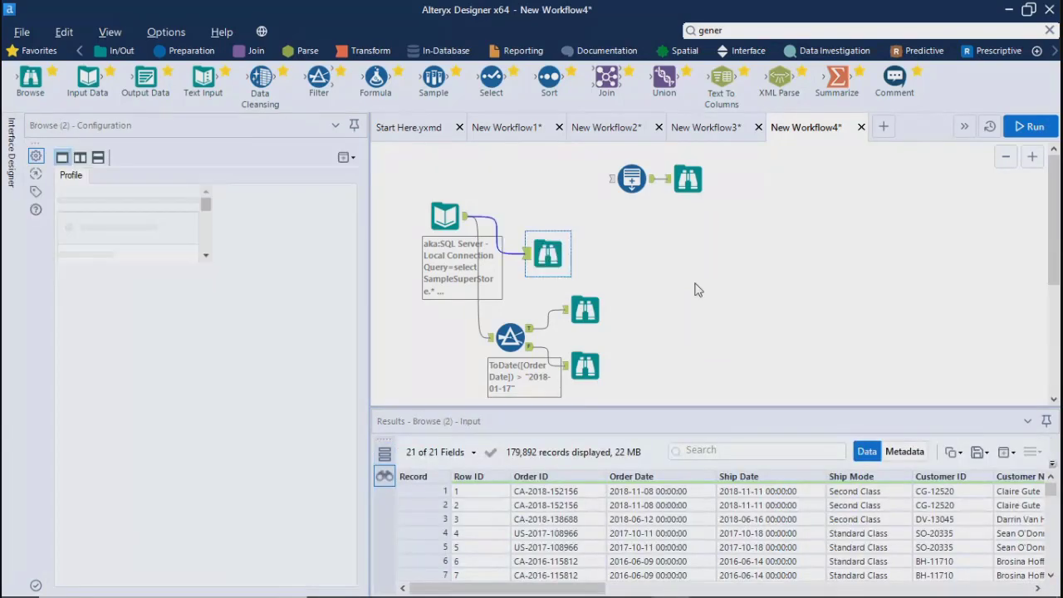
- Run the workflow and view the Generate Rows output in its Browse tool
click(1027, 126)
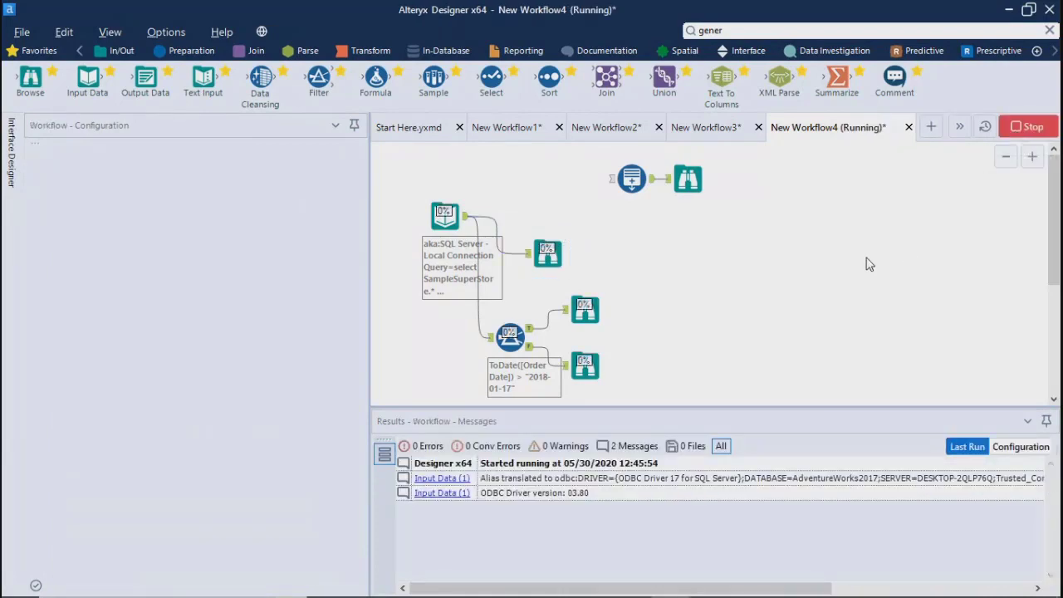
click(662, 365)
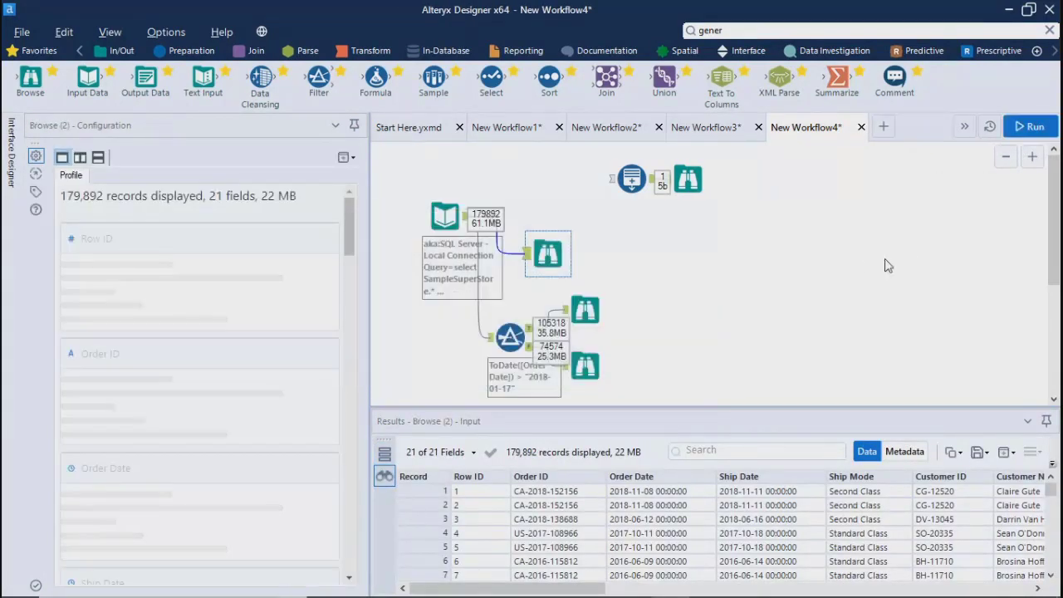
click(688, 179)
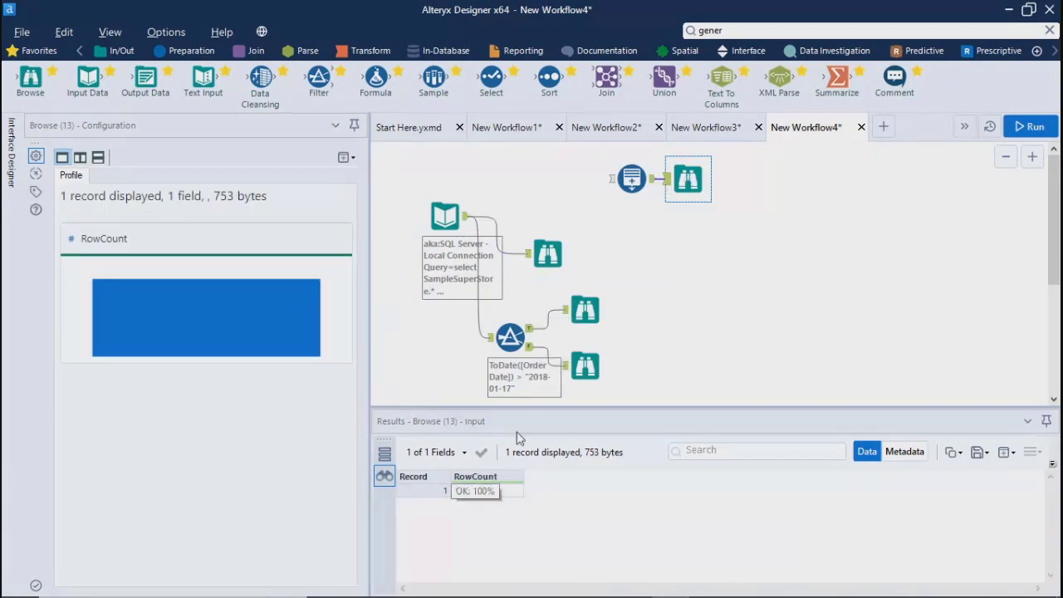
- Change the Generate Rows condition expression to RowCount <= 100, keeping the loop expression RowCount + 10
click(631, 179)
click(128, 283)
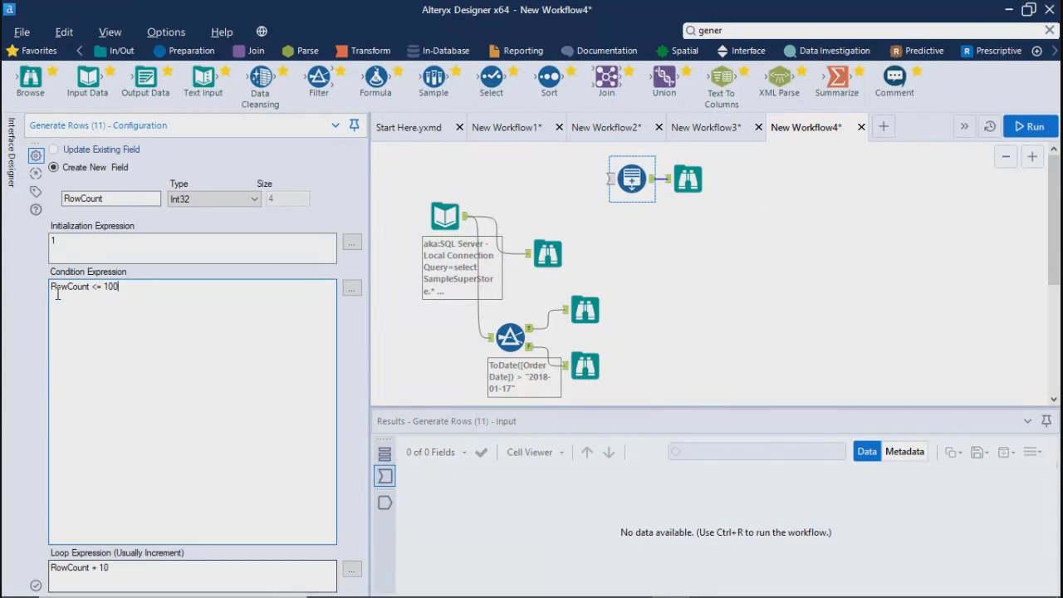
click(111, 567)
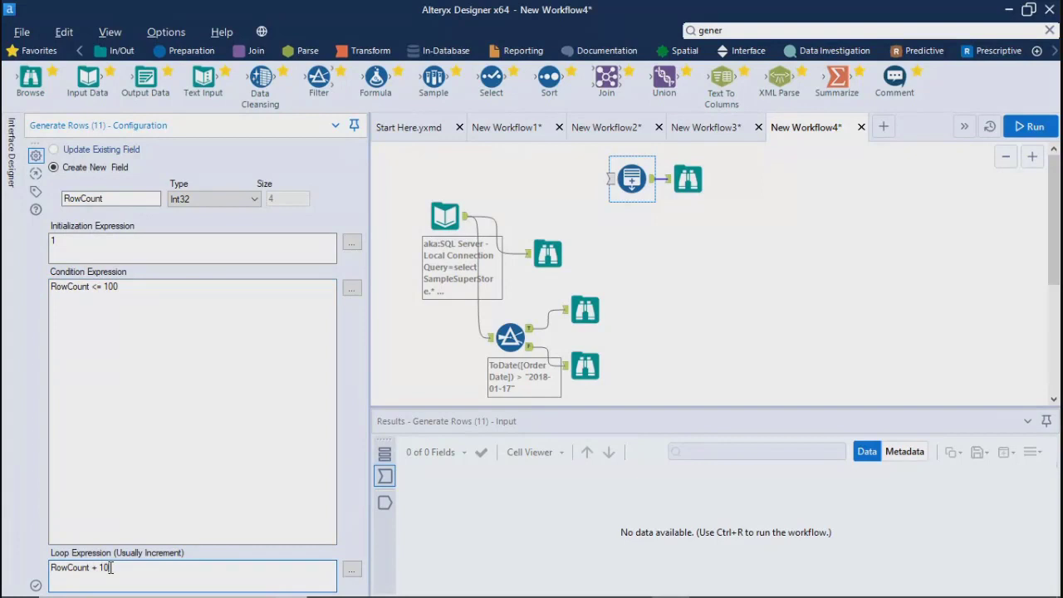
- Rerun the workflow, enlarge the results area, and compare the generated RowCount values with the Generate Rows settings
click(1035, 134)
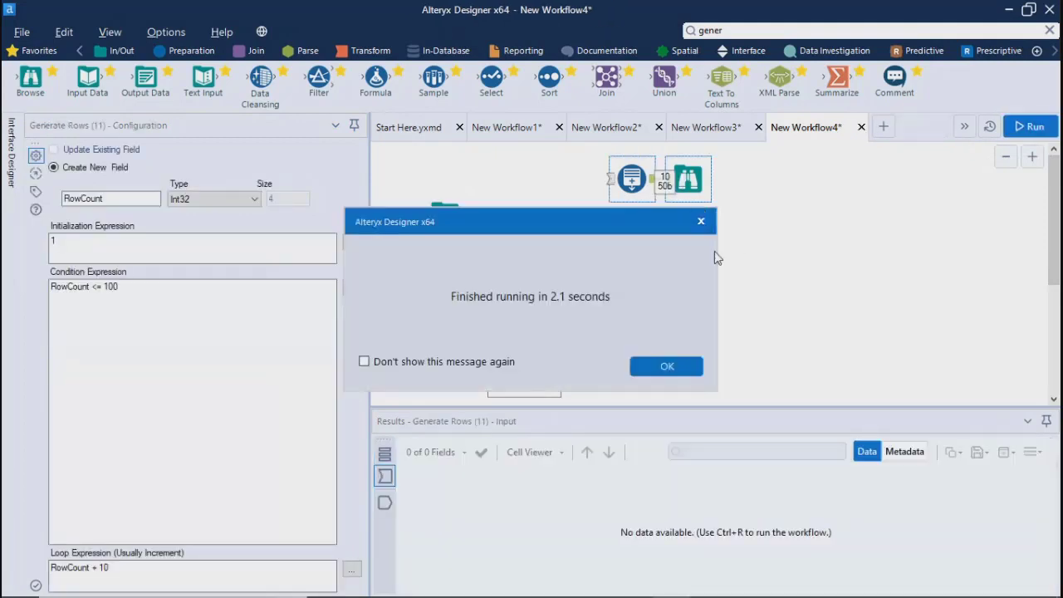
click(667, 366)
click(688, 178)
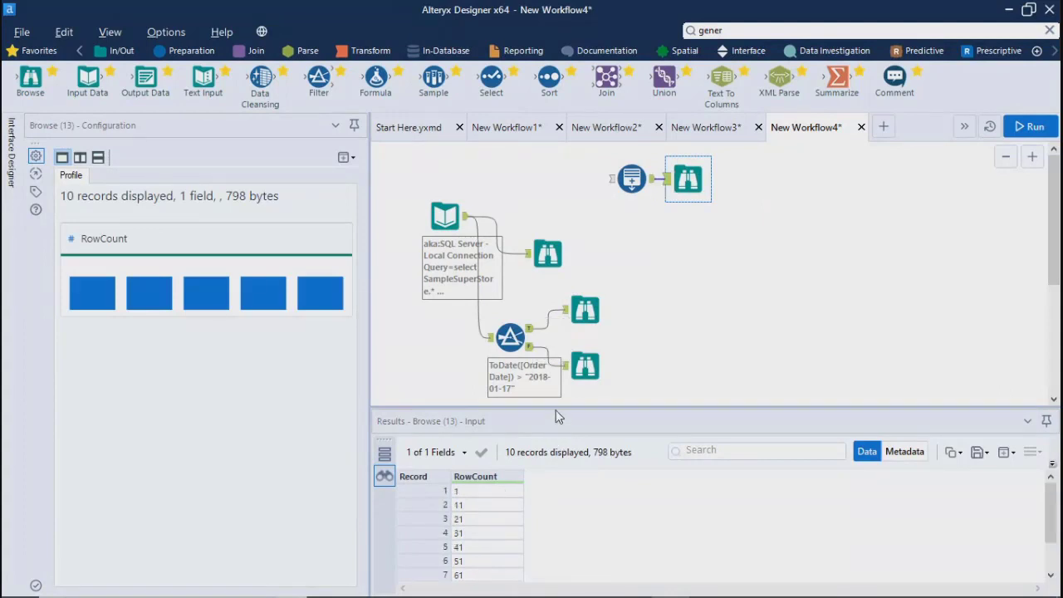
drag(553, 375, 553, 327)
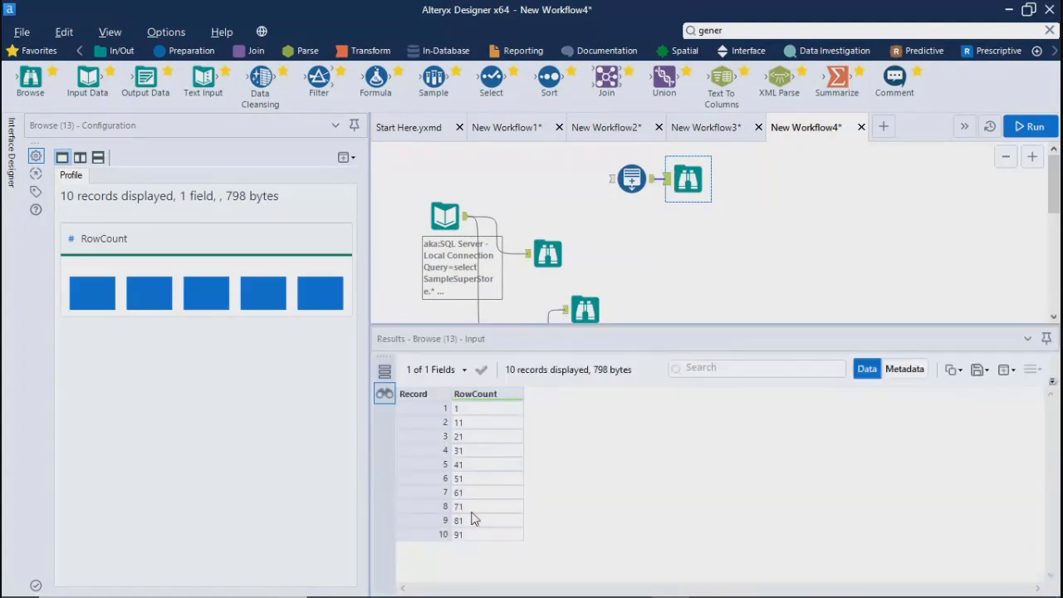
click(631, 179)
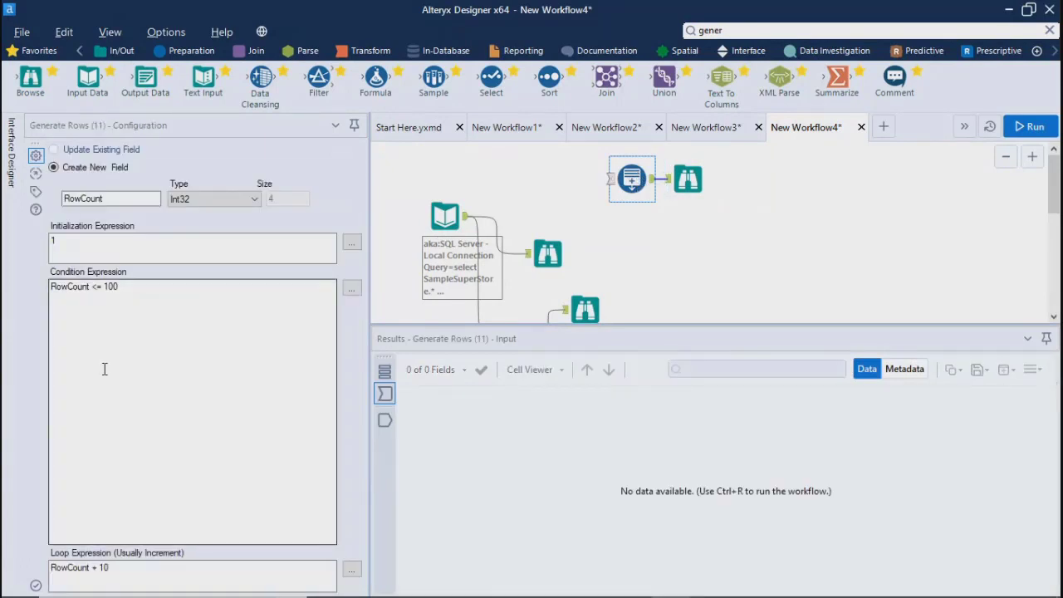
click(689, 177)
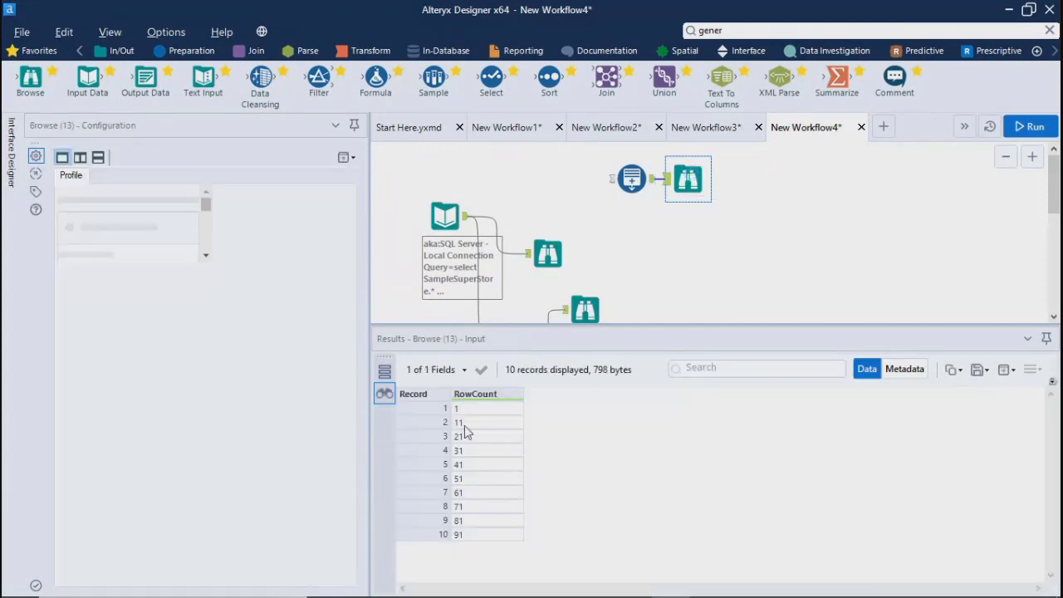
- Check the data types available for the RowCount field and set the Generate Rows loop expression to RowCount *10
click(629, 184)
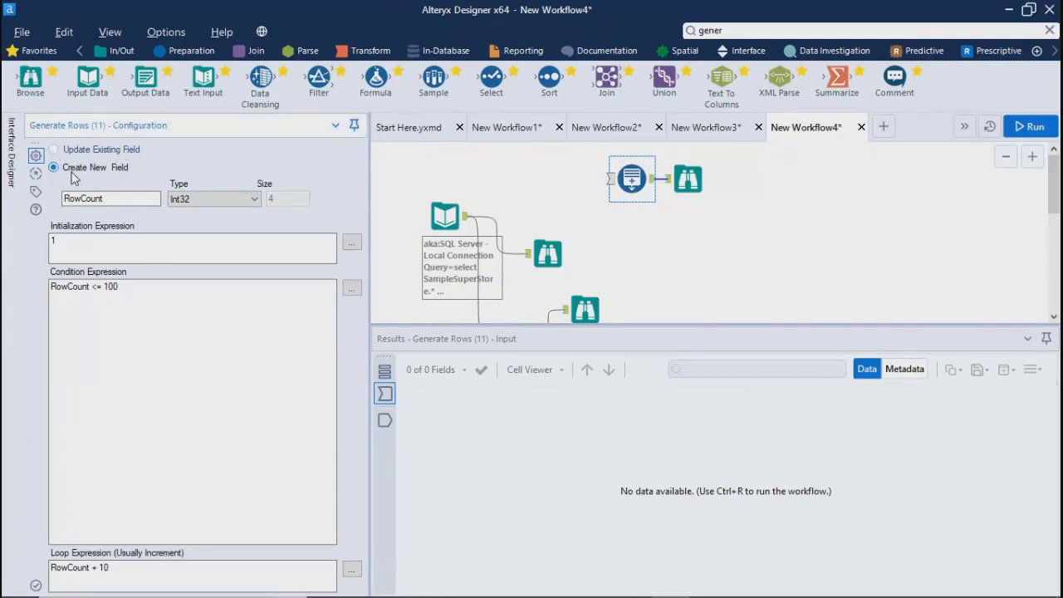
click(205, 201)
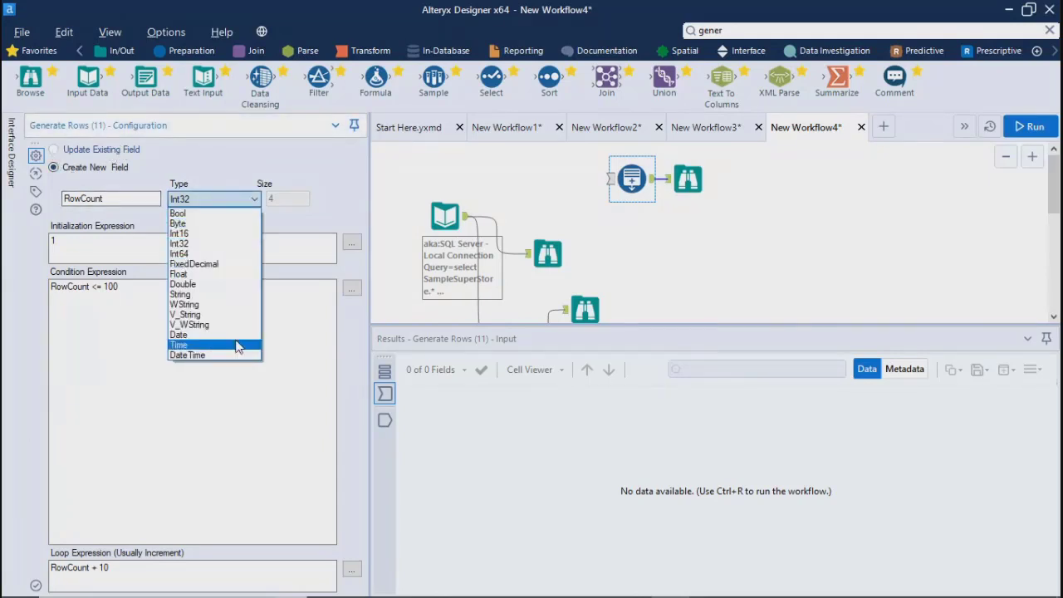
click(301, 212)
mouse_move(110, 587)
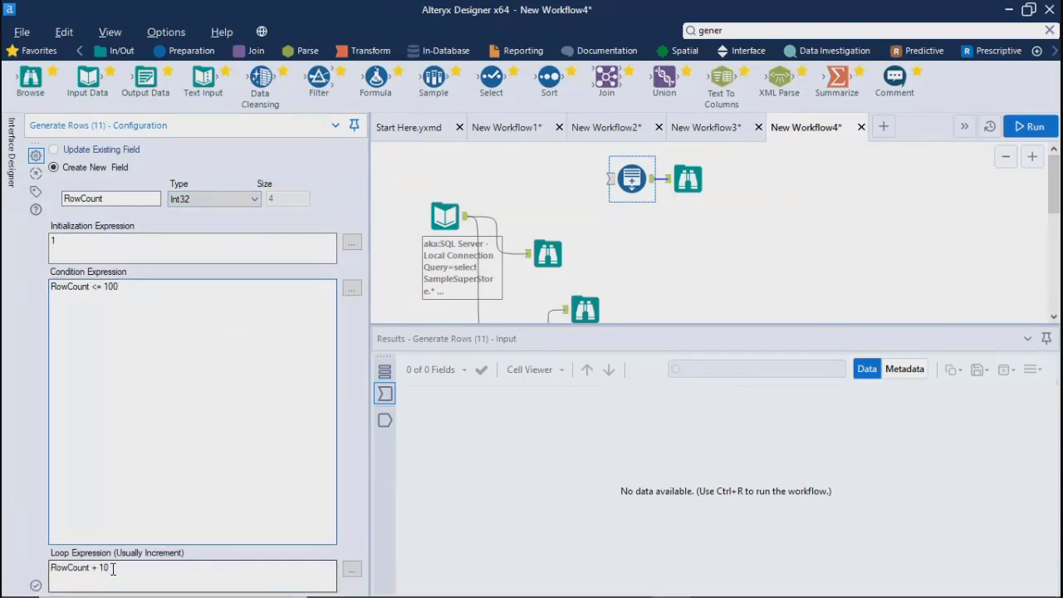
click(112, 569)
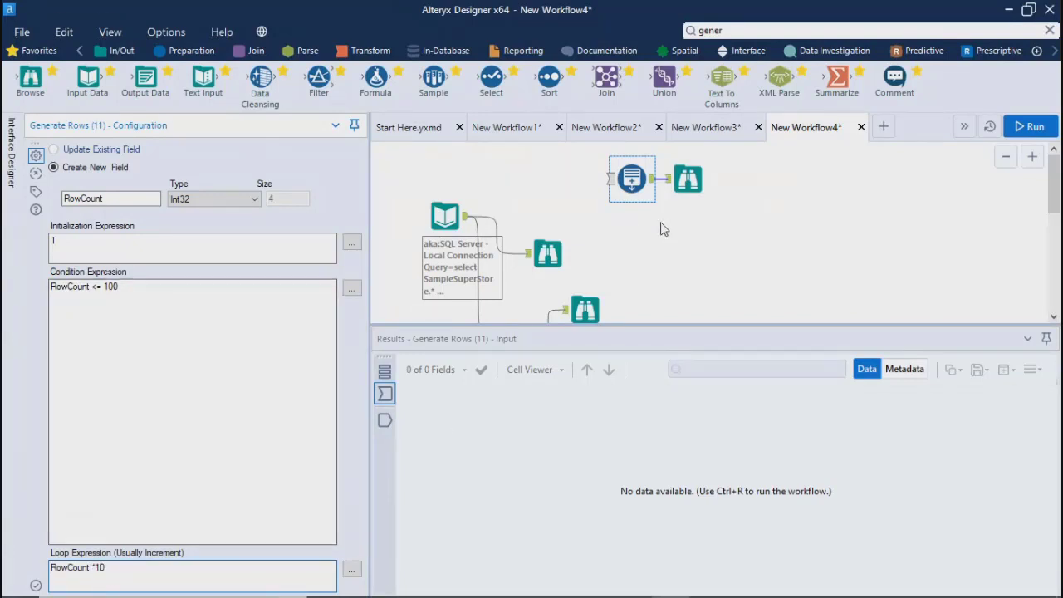
click(674, 277)
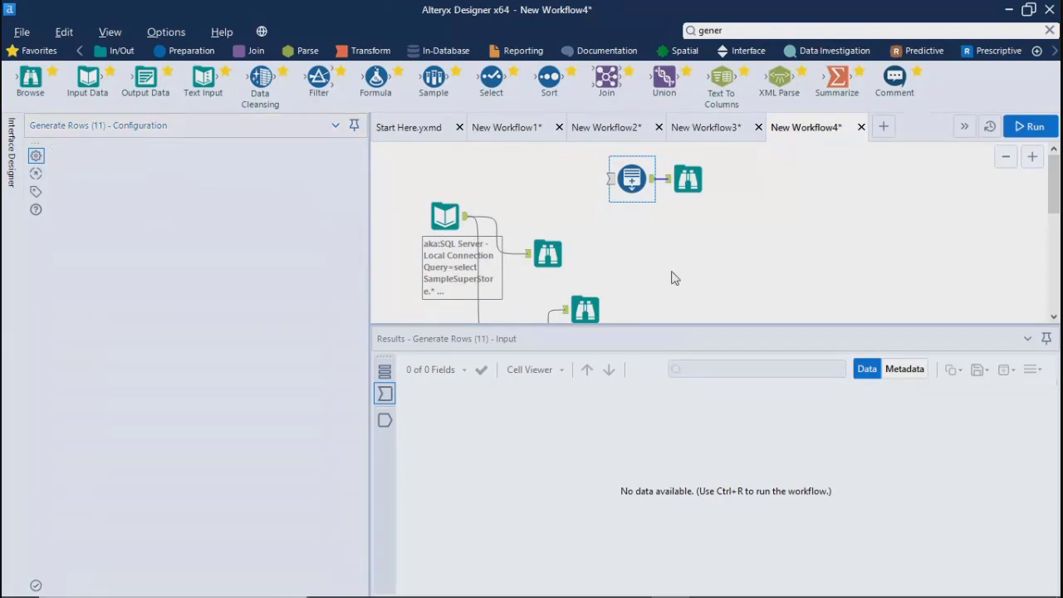
click(127, 287)
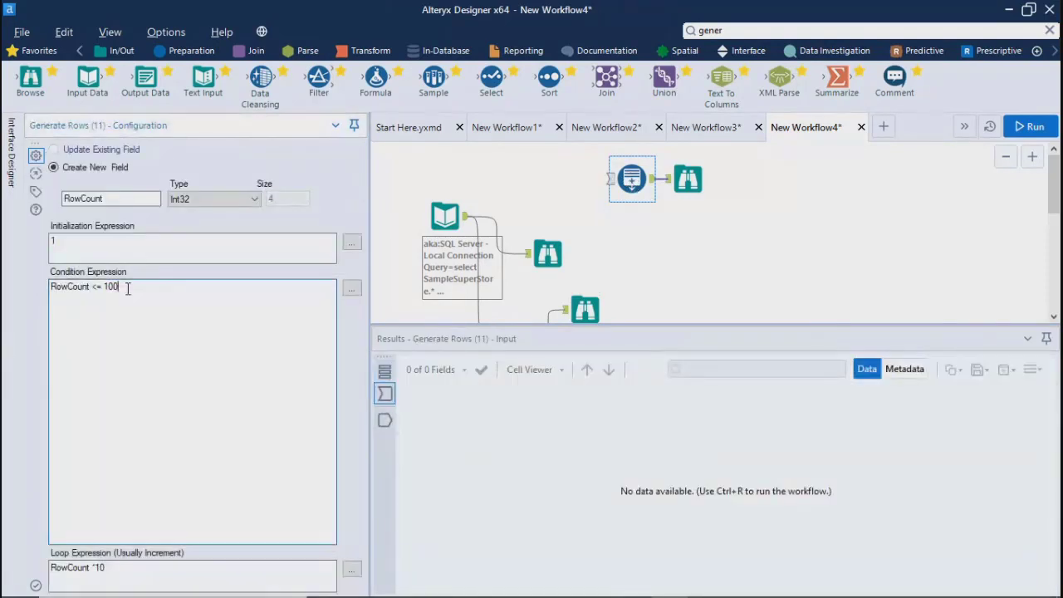
text(00000000)
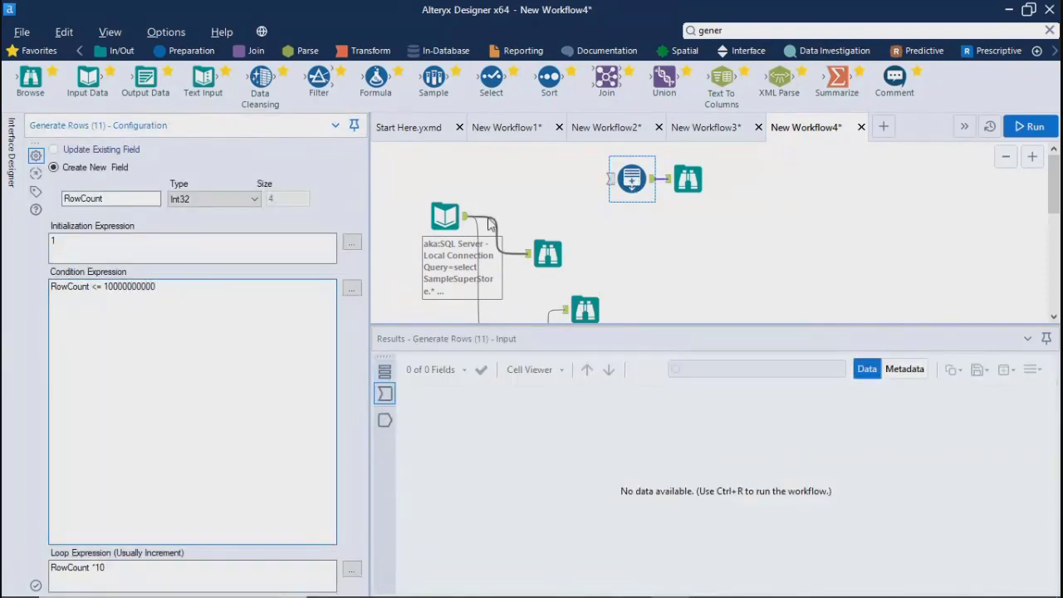
click(1027, 126)
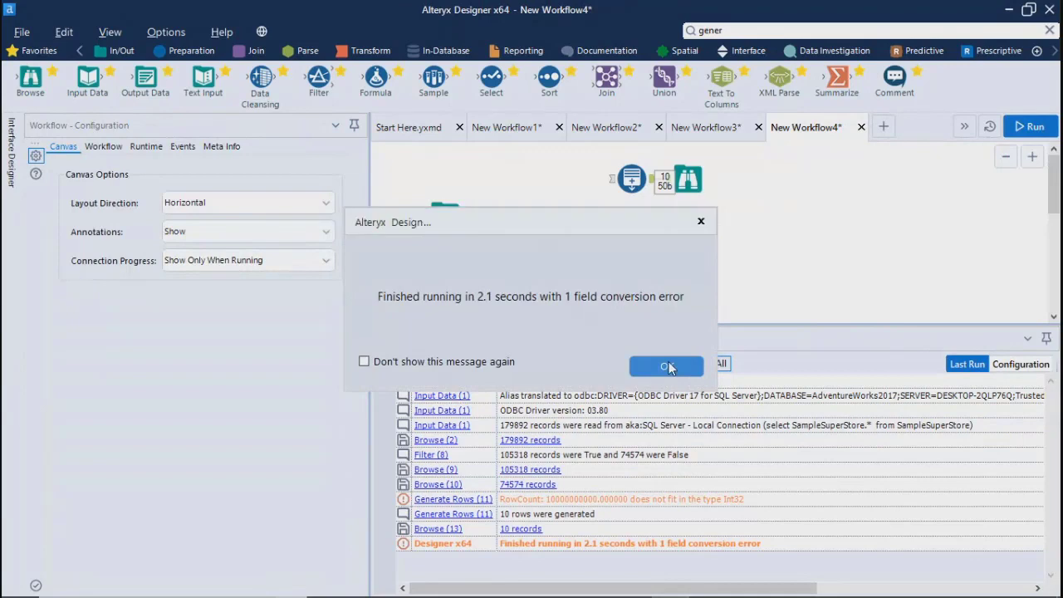
click(668, 366)
click(630, 177)
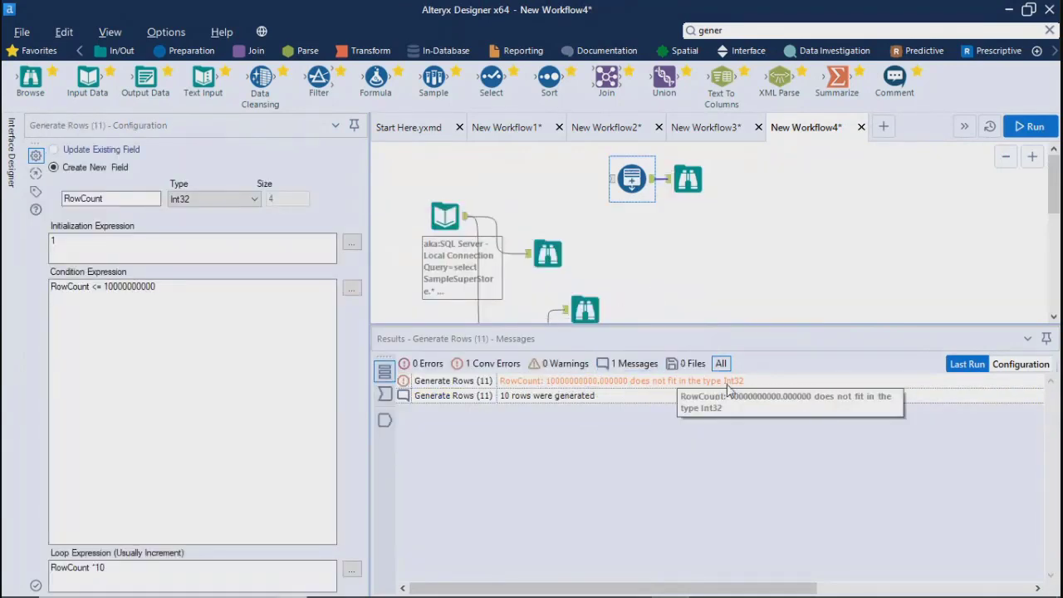
- Run the workflow with the Generate Rows condition set to RowCount <= 10000 and view the generated rows in its Browse tool
click(183, 290)
key(BackSpace)
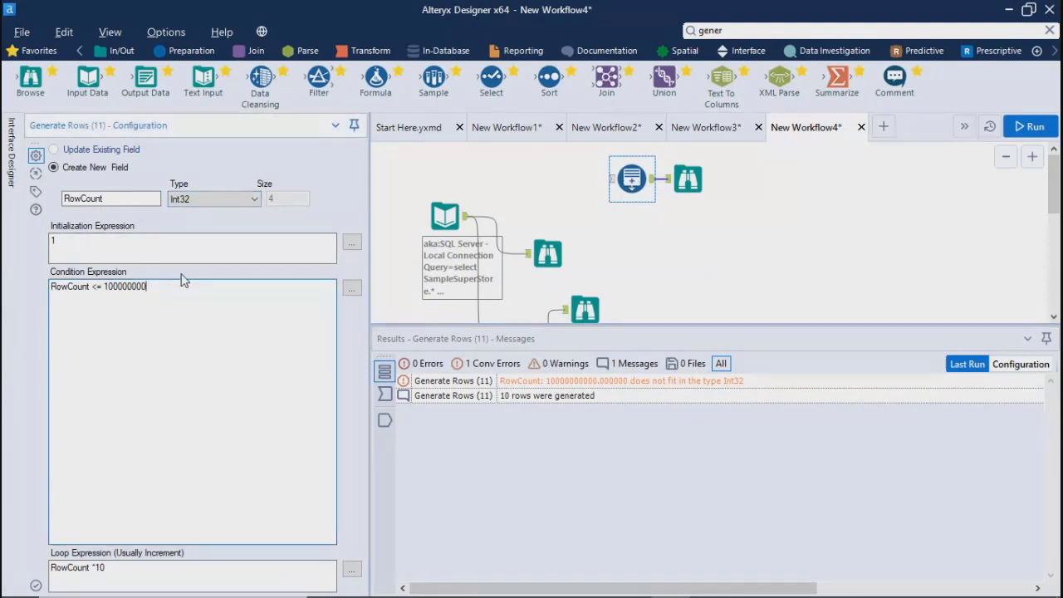
click(1029, 126)
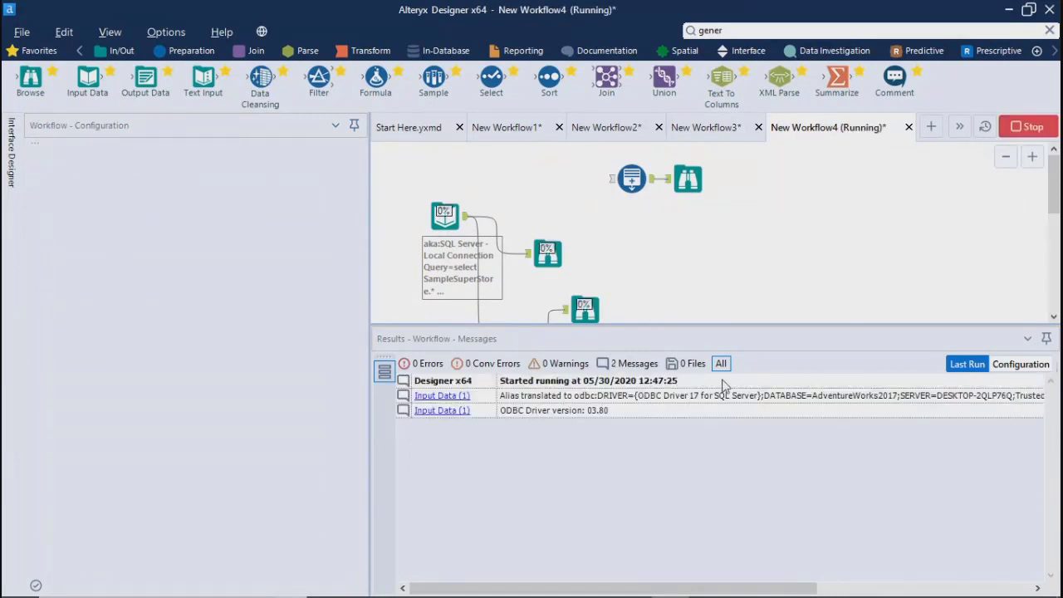
click(667, 362)
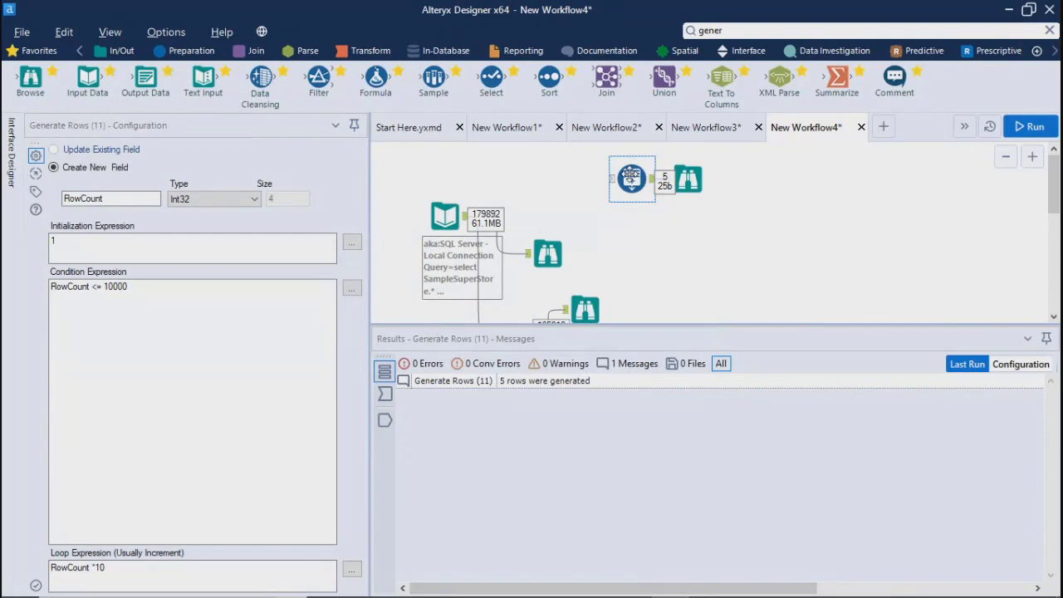
click(686, 179)
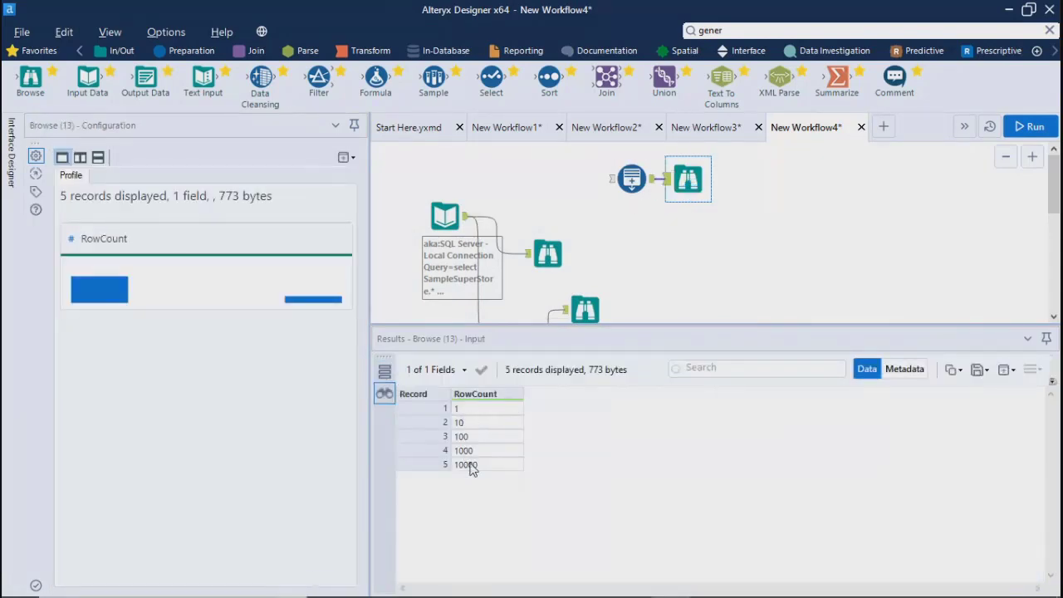
- Review the Generate Rows tool's navigation and annotation settings, and return to its configuration
click(635, 176)
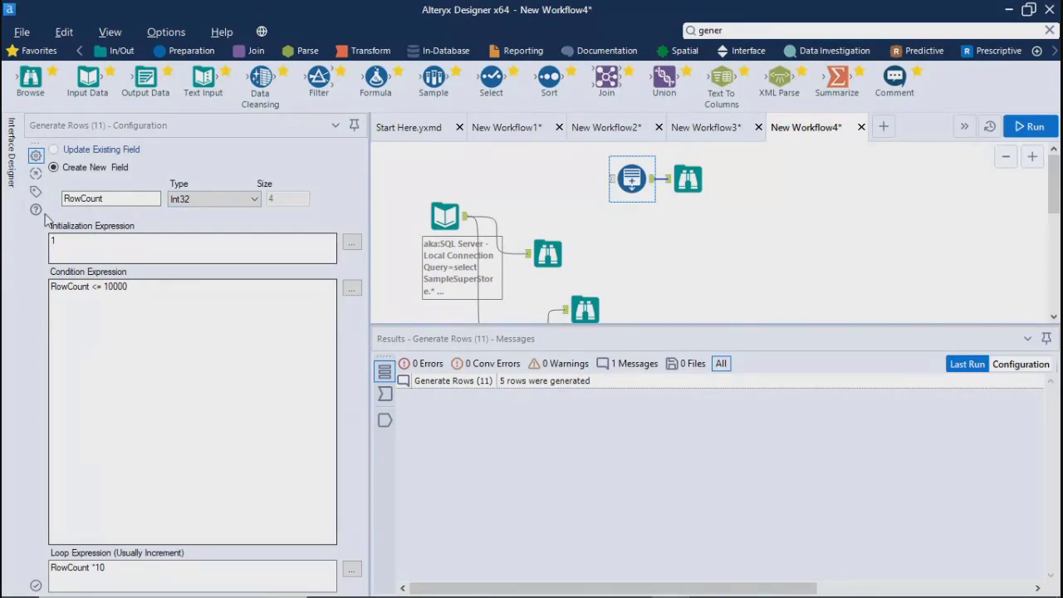
click(36, 173)
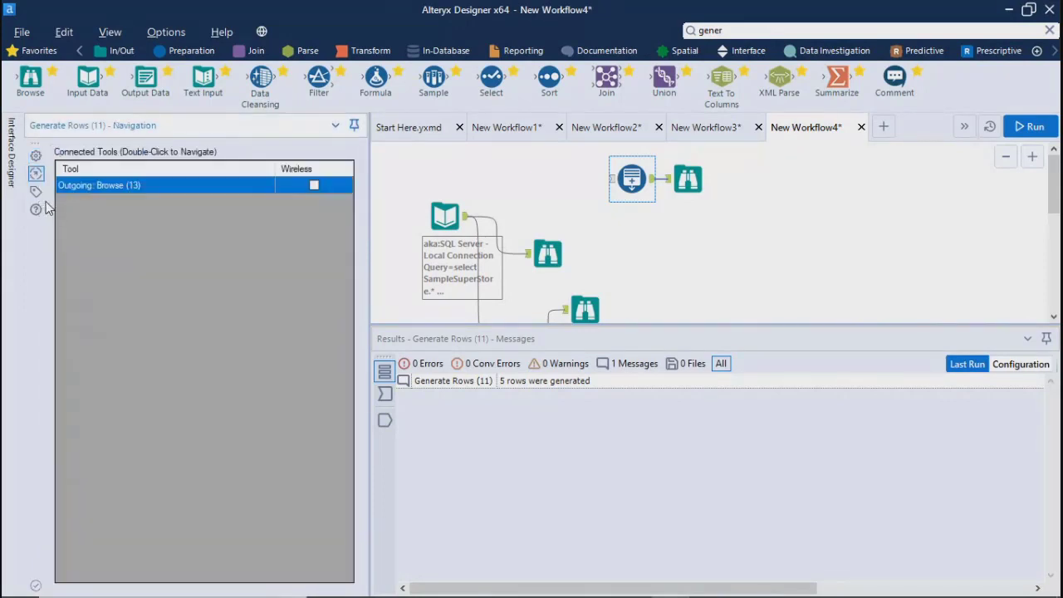
click(38, 193)
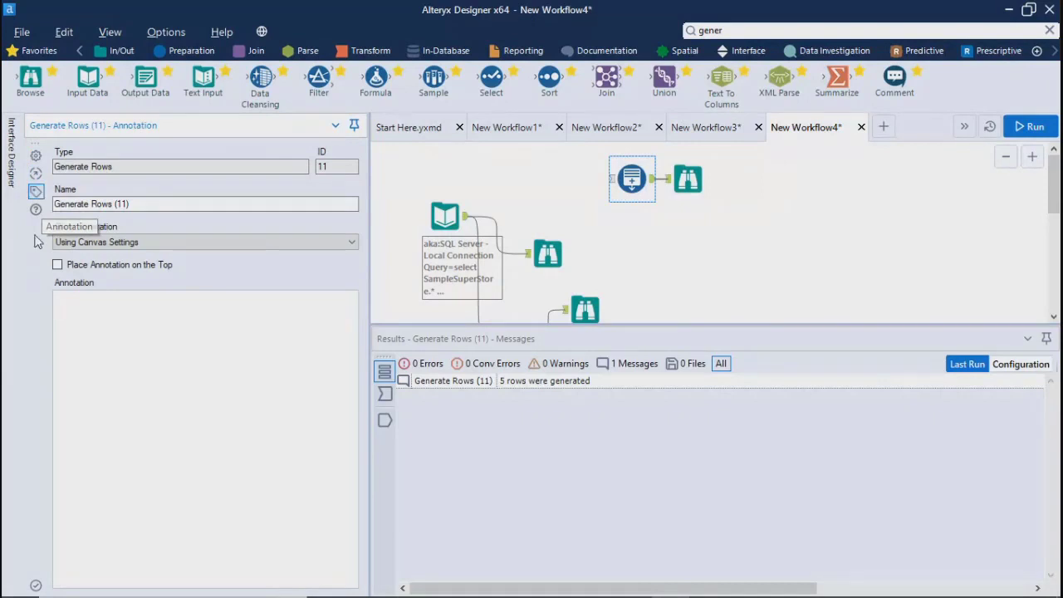
click(36, 155)
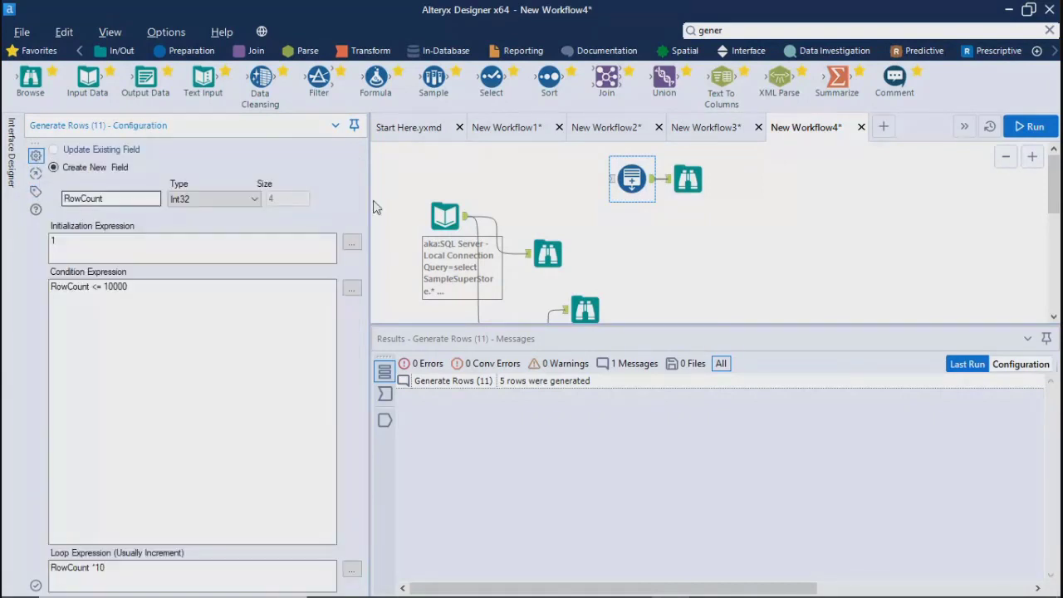
click(678, 230)
click(632, 178)
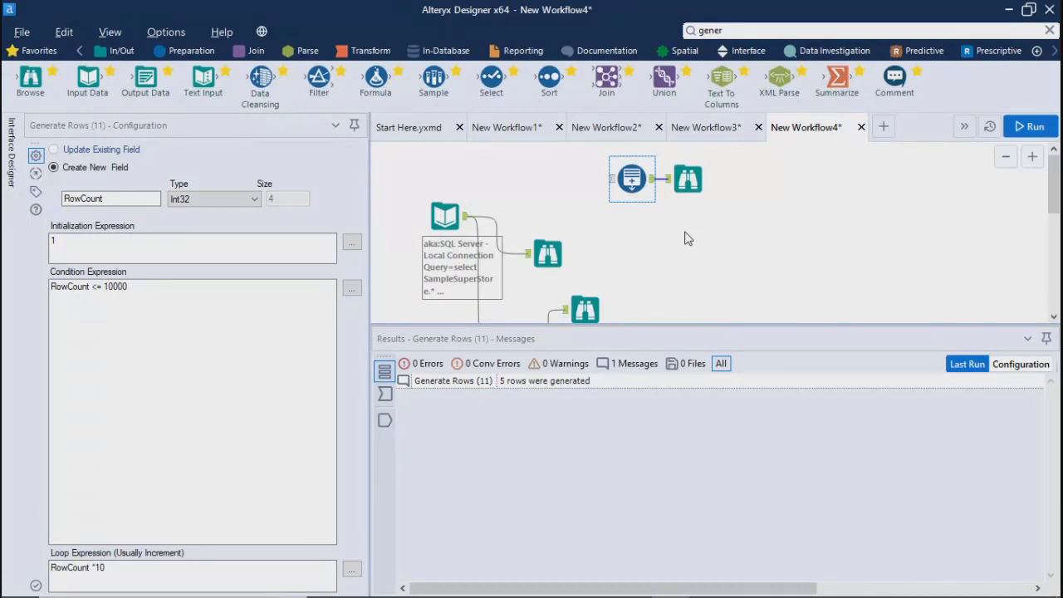
- Switch to Chrome and view the Impute Values entry in the MEGA document alteryx-designer-tools-sheet_0.pdf
key(alt+Tab)
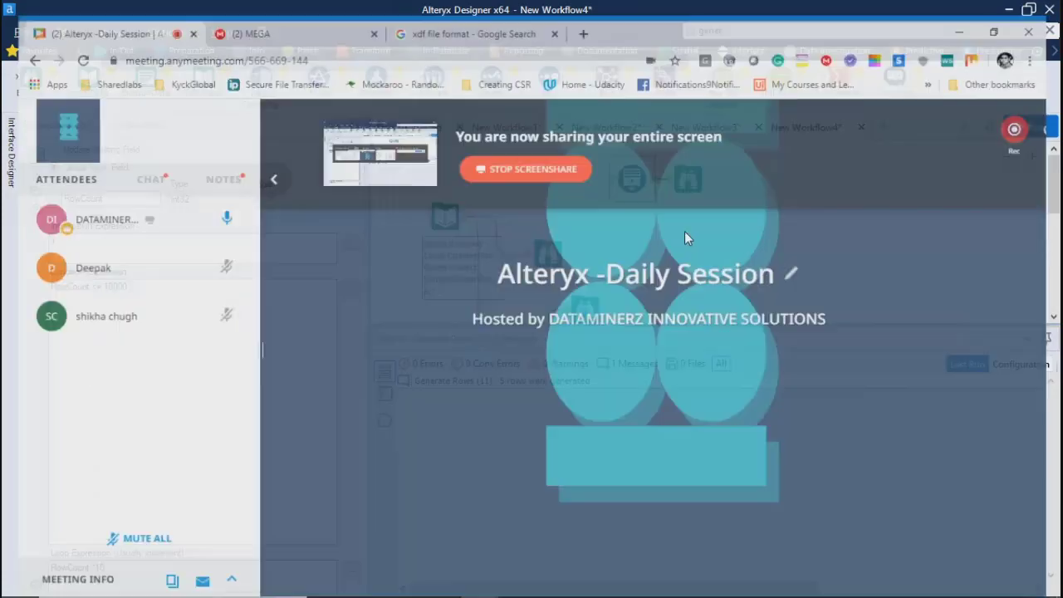
key(alt+Tab)
key(alt+Tab)
key(alt+Tab)
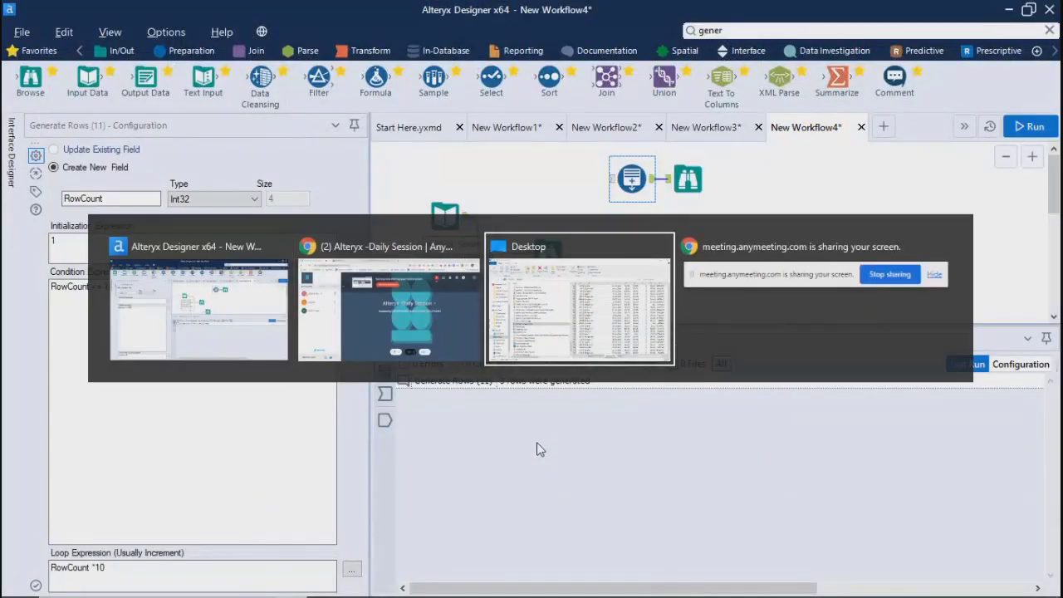
key(alt+Tab)
key(alt+Tab)
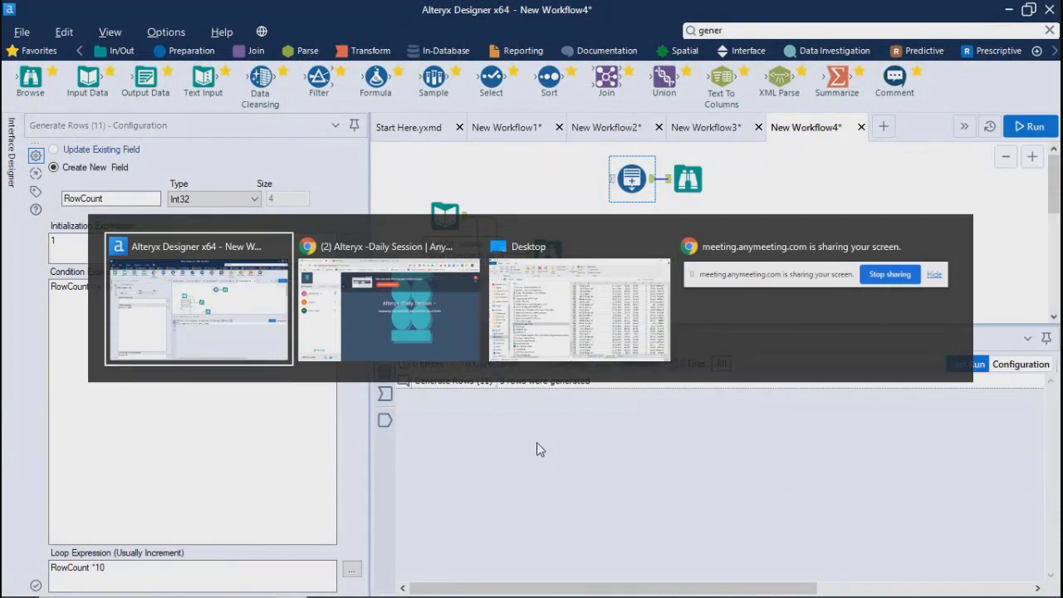
key(alt+Tab)
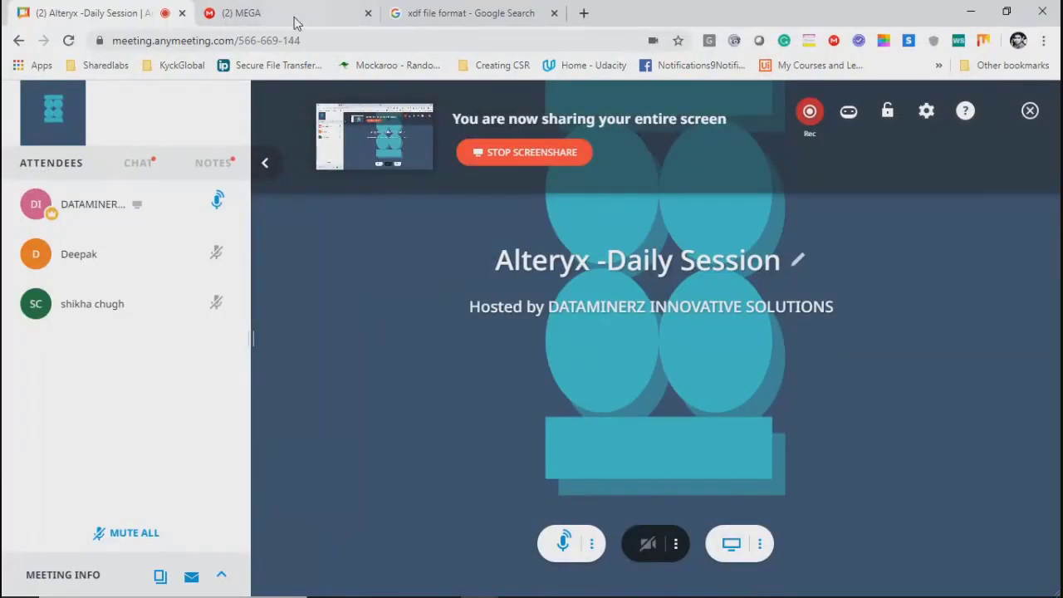
click(291, 19)
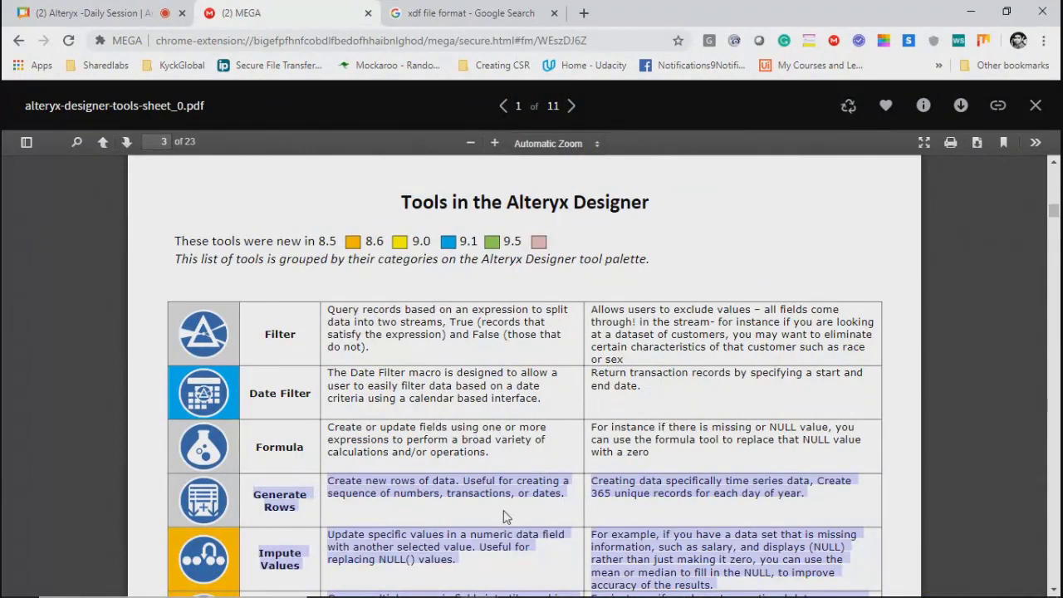
scroll(504, 510, down, 3)
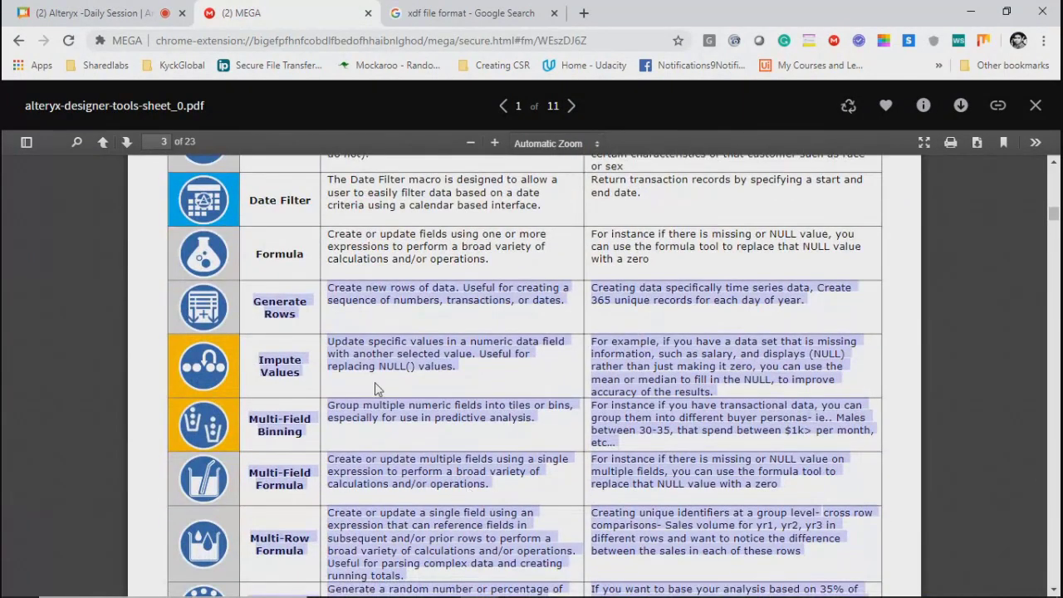
- Highlight the first sentence of the Impute Values description and look through the following tools down to the Summarize and Transpose entries
click(298, 384)
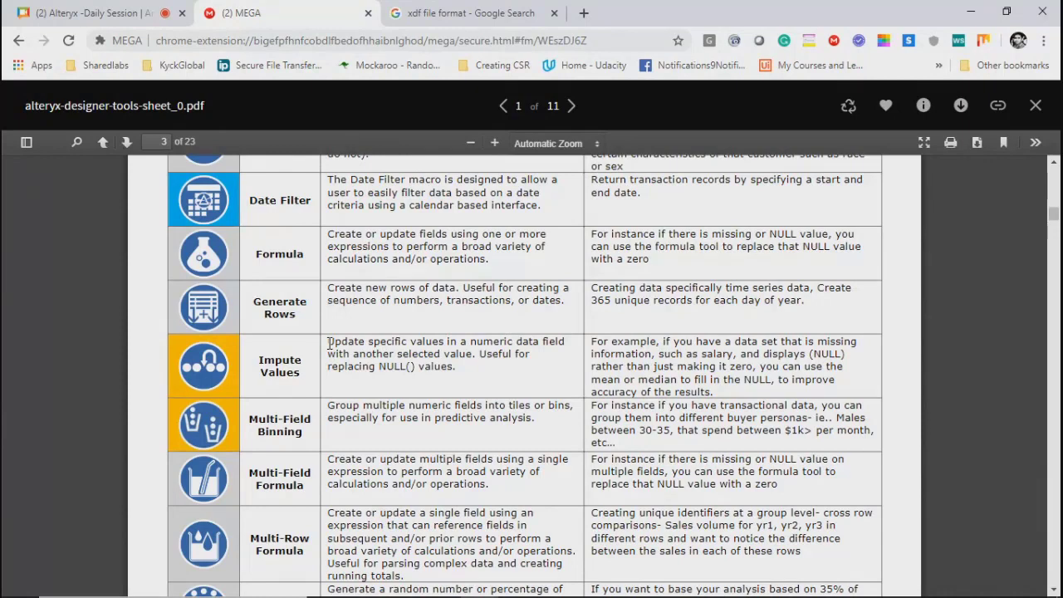
drag(329, 348, 463, 375)
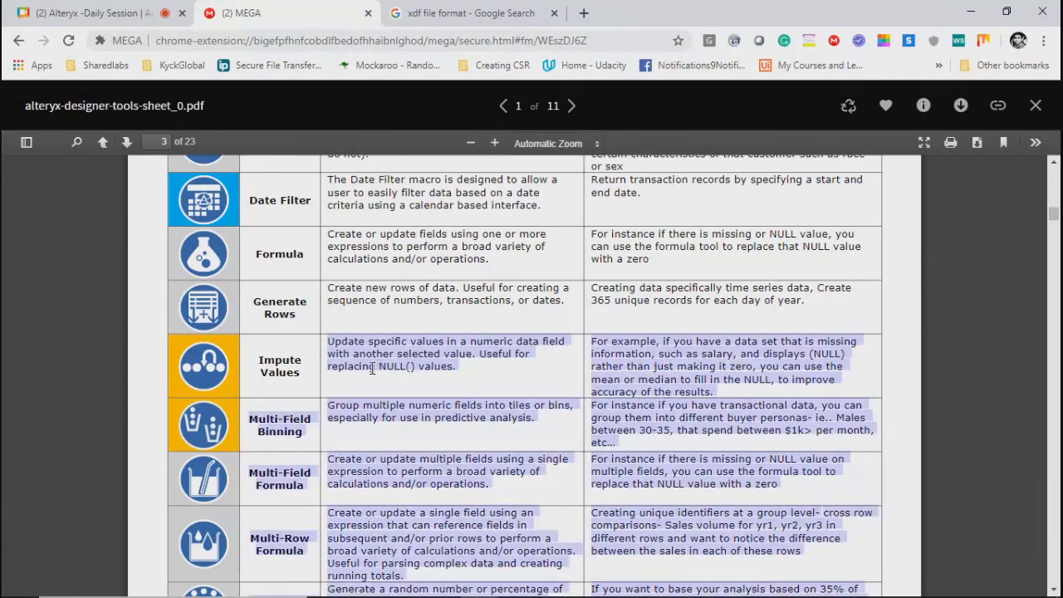
click(464, 376)
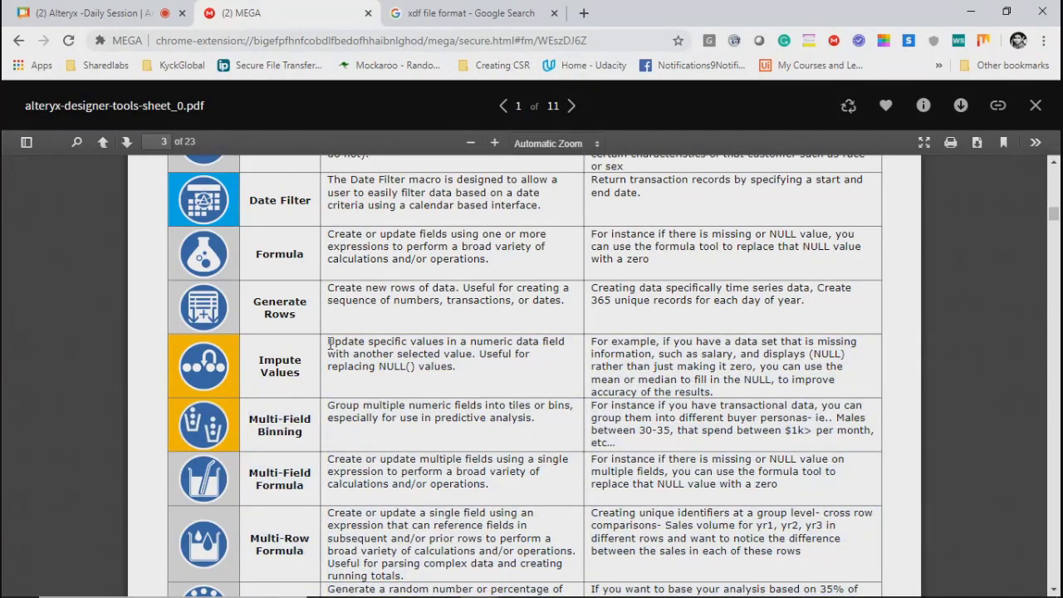
drag(329, 341, 475, 353)
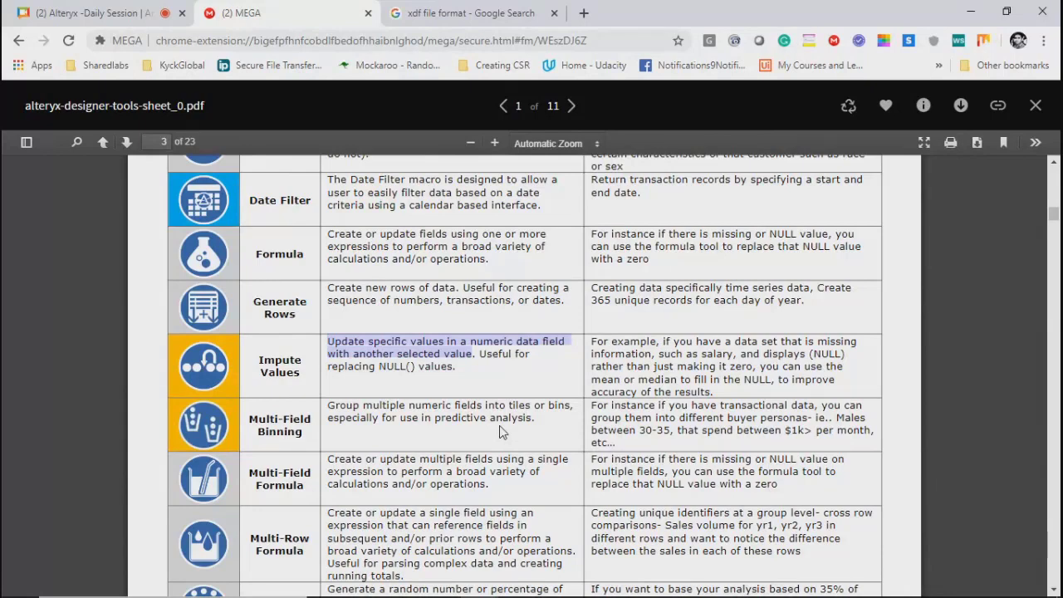
scroll(455, 352, down, 20)
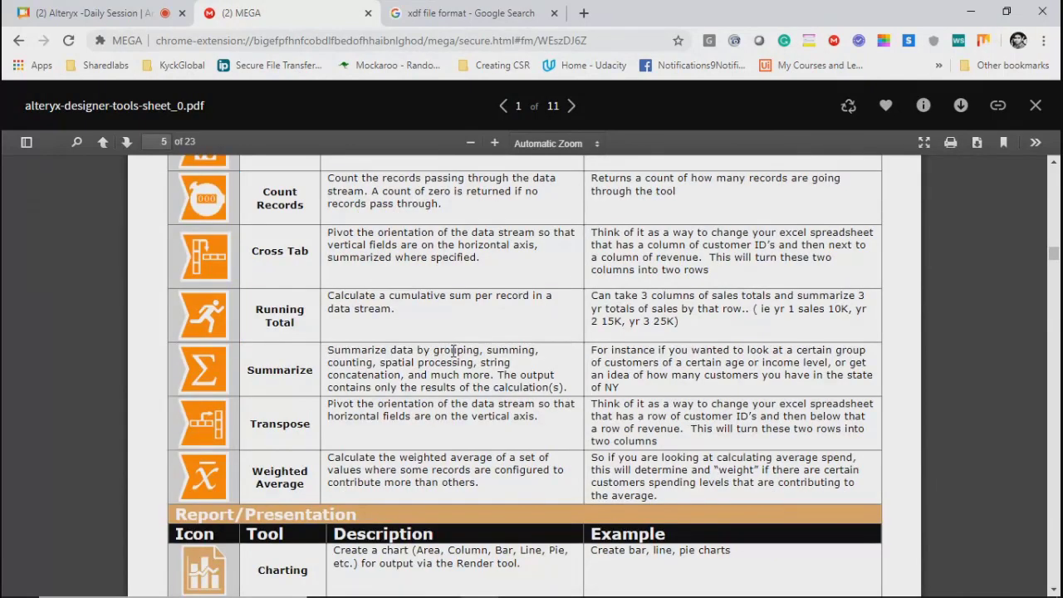
- Switch back to Alteryx Designer, look through the Input and View Data and Transform Data tutorials, and open the Filtering Data tutorial
mouse_move(594, 595)
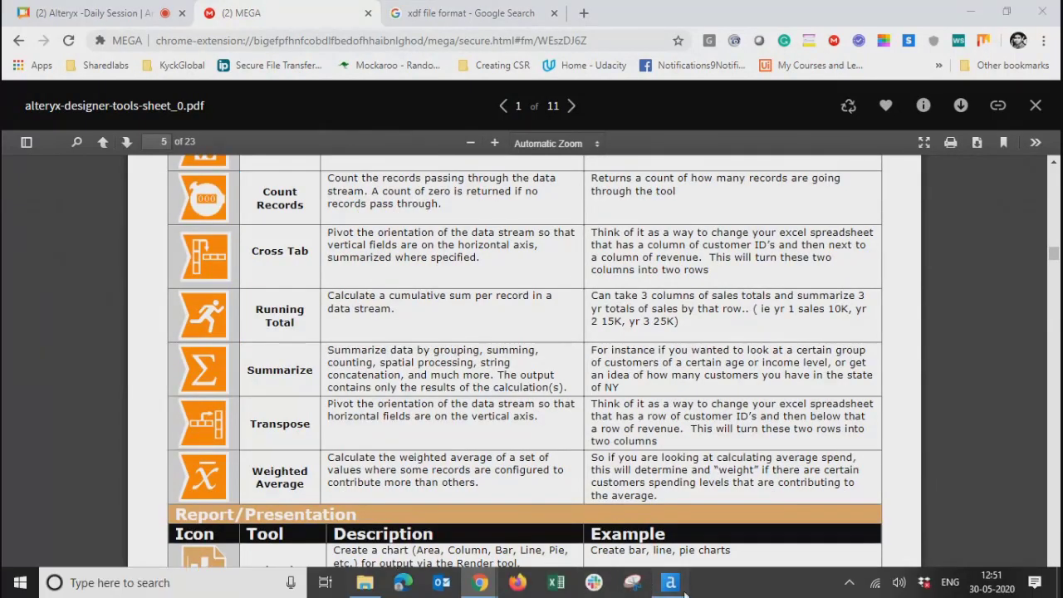
click(670, 582)
click(554, 194)
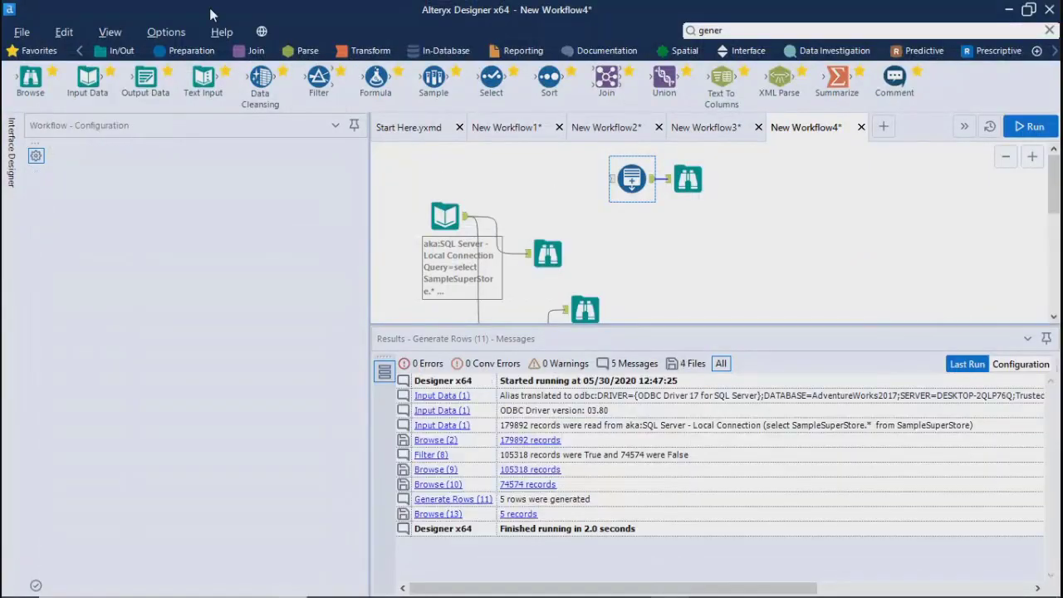
click(221, 32)
mouse_move(275, 73)
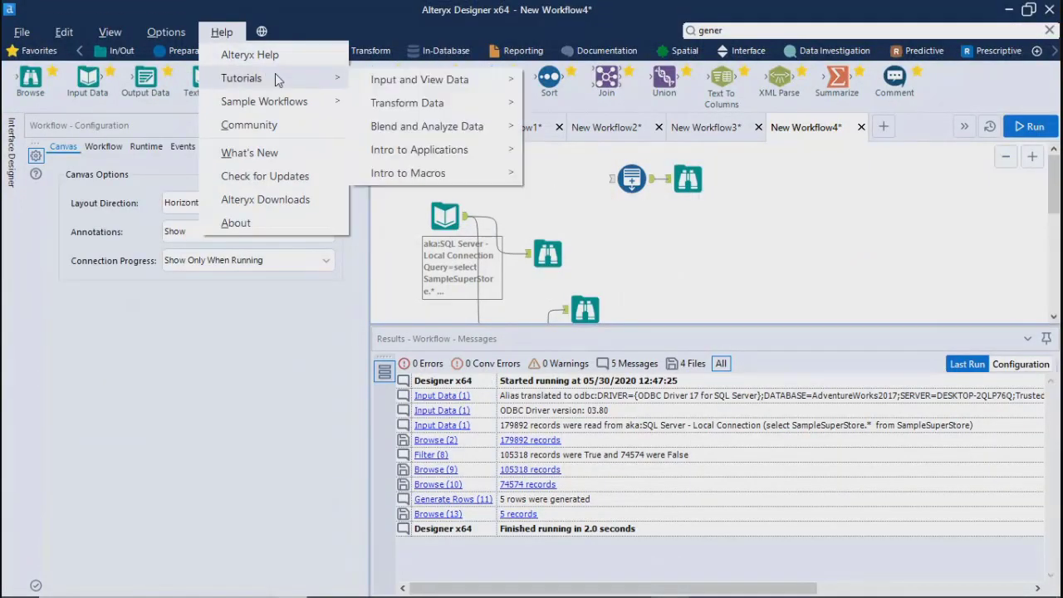
mouse_move(401, 86)
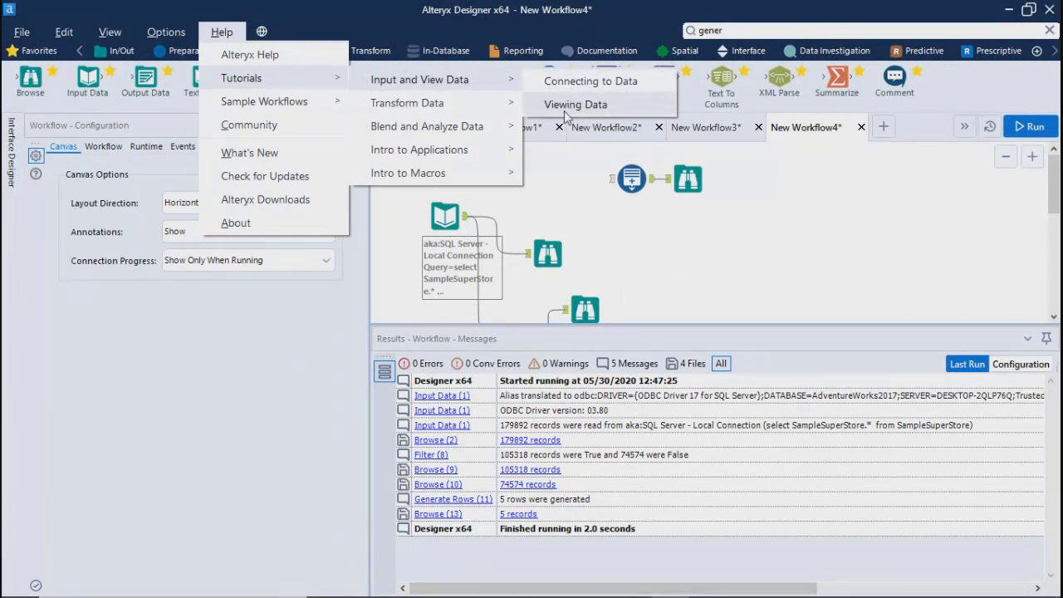
mouse_move(411, 106)
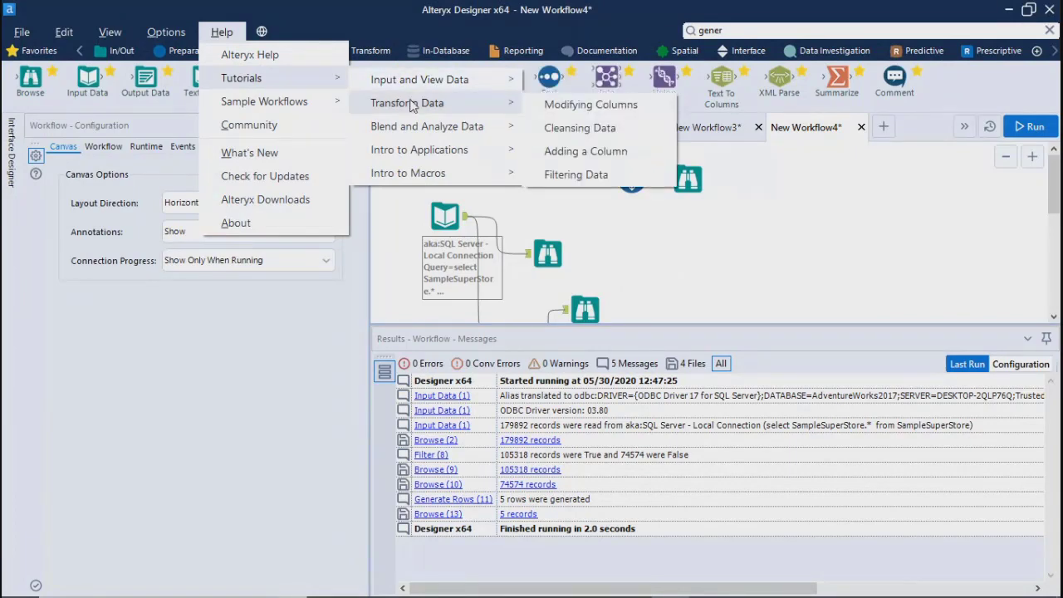
click(563, 179)
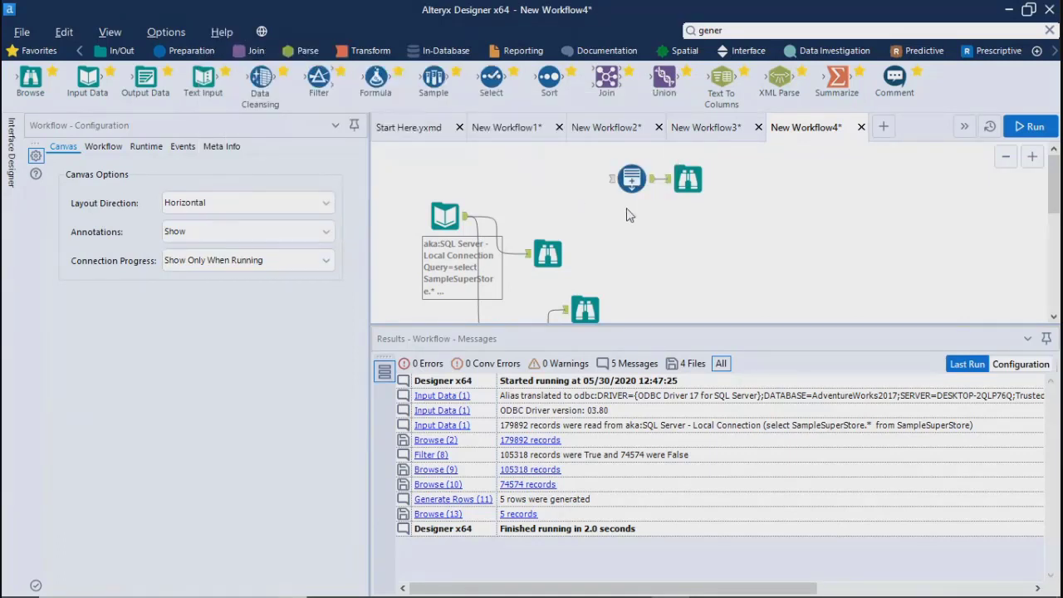